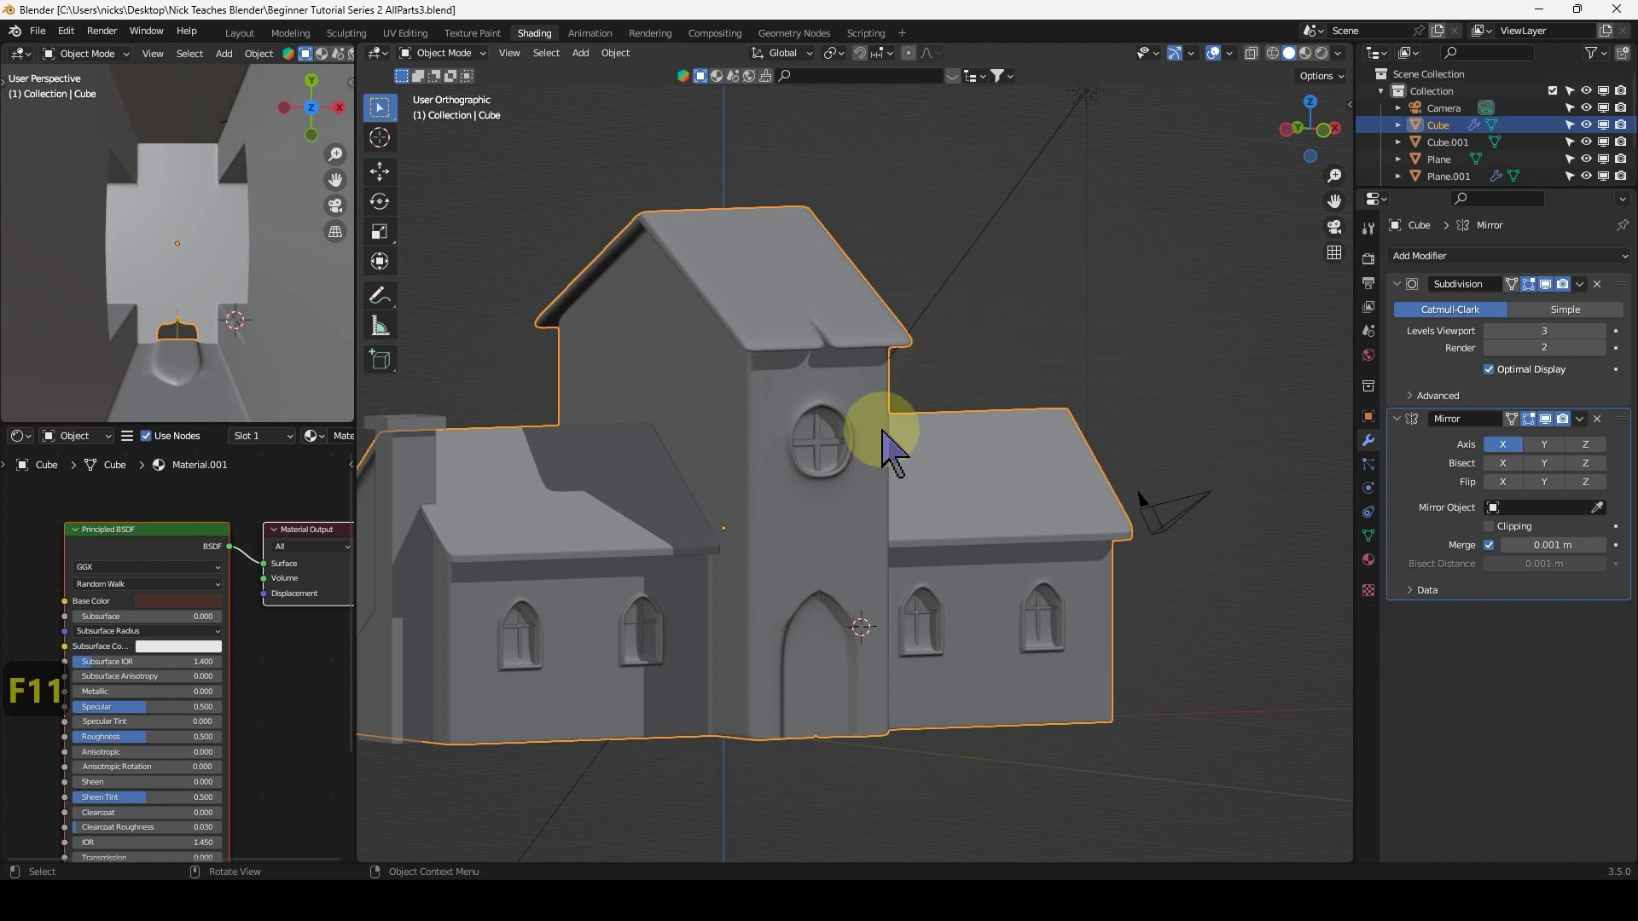
Start editing the church mesh and turn off the viewport display of its Subdivision and Mirror modifiers.
{"action": "middle_click_drag", "start_coordinate": [882, 431], "coordinate": [839, 450]}
{"action": "scroll", "coordinate": [843, 450], "scroll_direction": "up", "scroll_amount": 4}
{"action": "middle_click_drag", "start_coordinate": [809, 199], "coordinate": [778, 139], "text": "shift"}
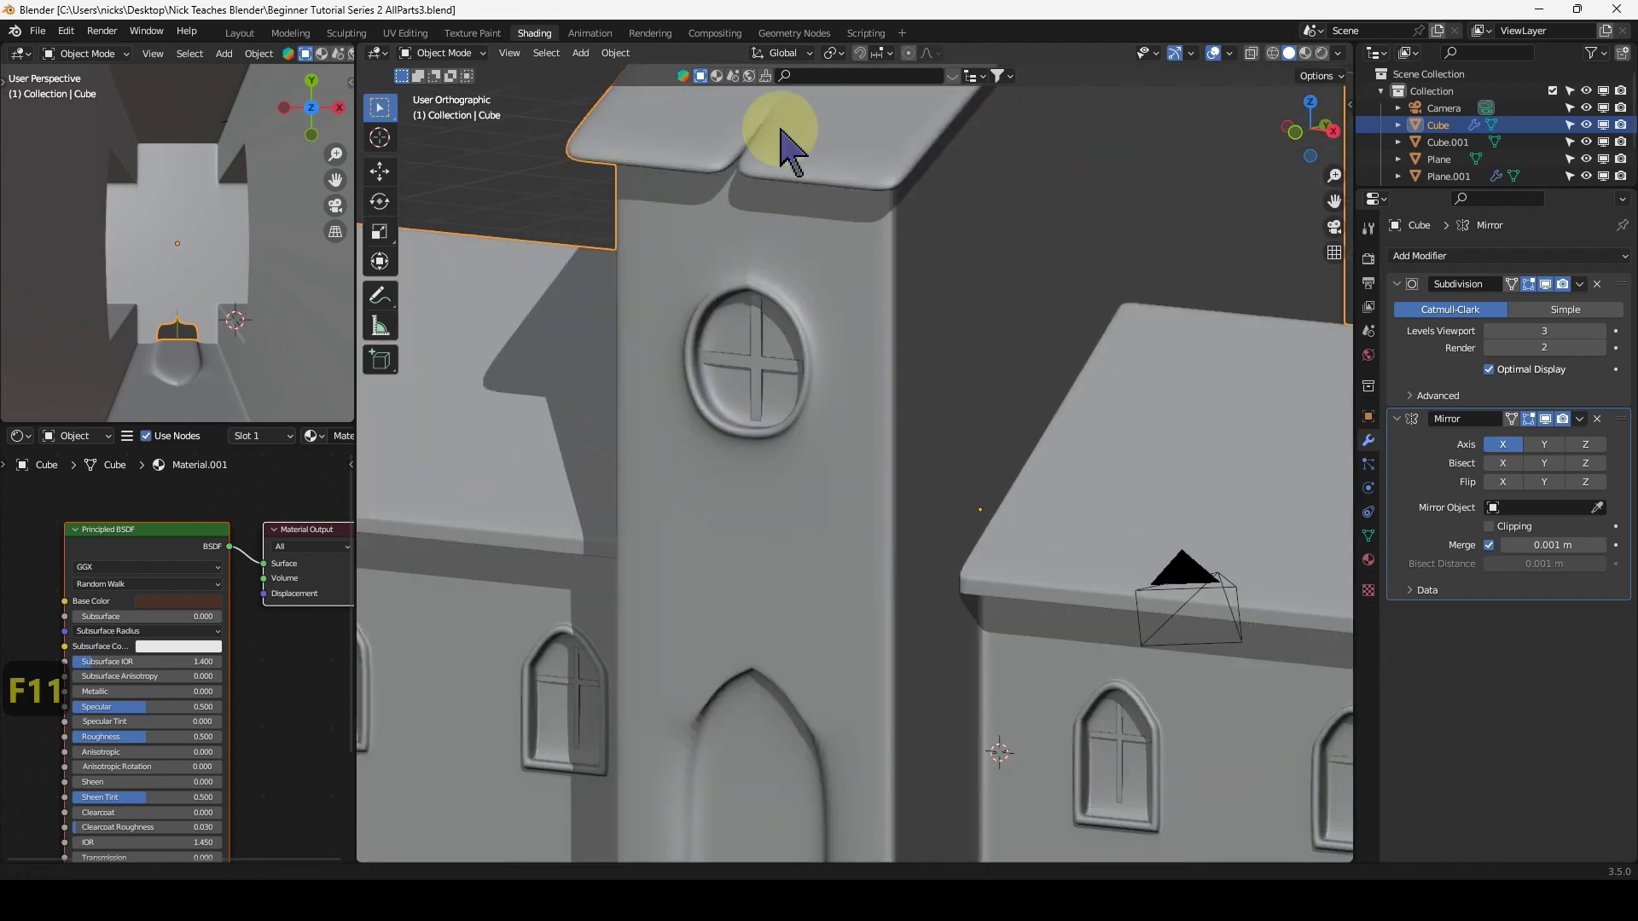
{"action": "mouse_move", "coordinate": [772, 356]}
{"action": "middle_mouse_down"}
{"action": "mouse_move", "coordinate": [796, 356]}
{"action": "mouse_move", "coordinate": [797, 376]}
{"action": "middle_mouse_up"}
{"action": "scroll", "coordinate": [827, 239], "scroll_direction": "down", "scroll_amount": 4}
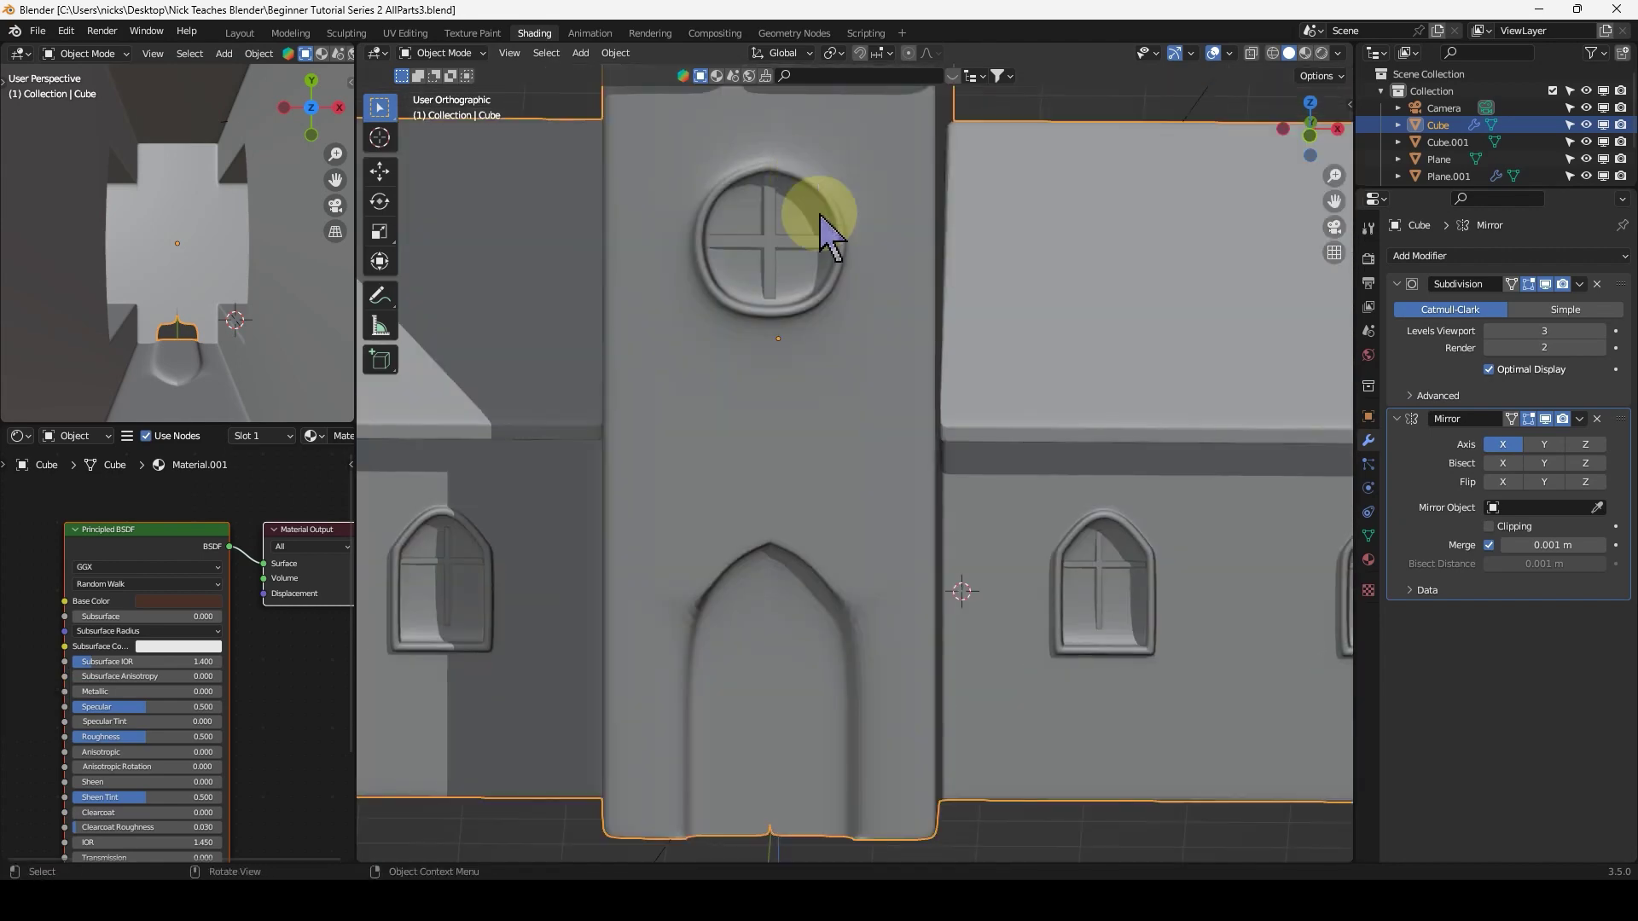
{"action": "middle_click_drag", "start_coordinate": [819, 243], "coordinate": [841, 439]}
{"action": "key", "text": "Tab"}
{"action": "scroll", "coordinate": [815, 265], "scroll_direction": "up", "scroll_amount": 4}
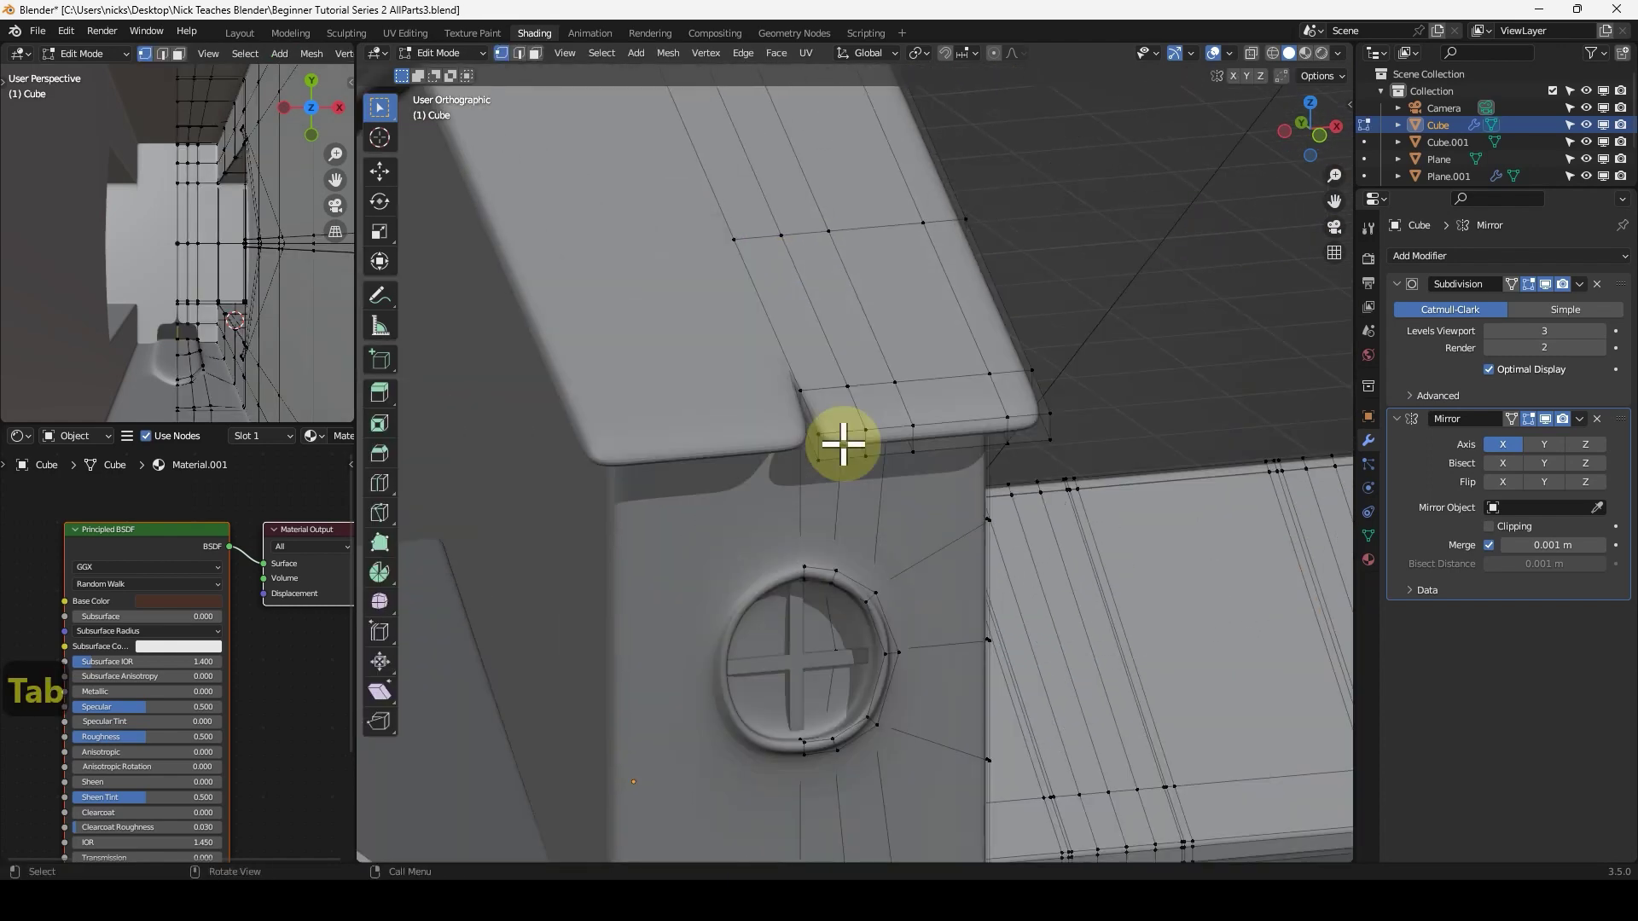
{"action": "scroll", "coordinate": [834, 431], "scroll_direction": "up", "scroll_amount": 5}
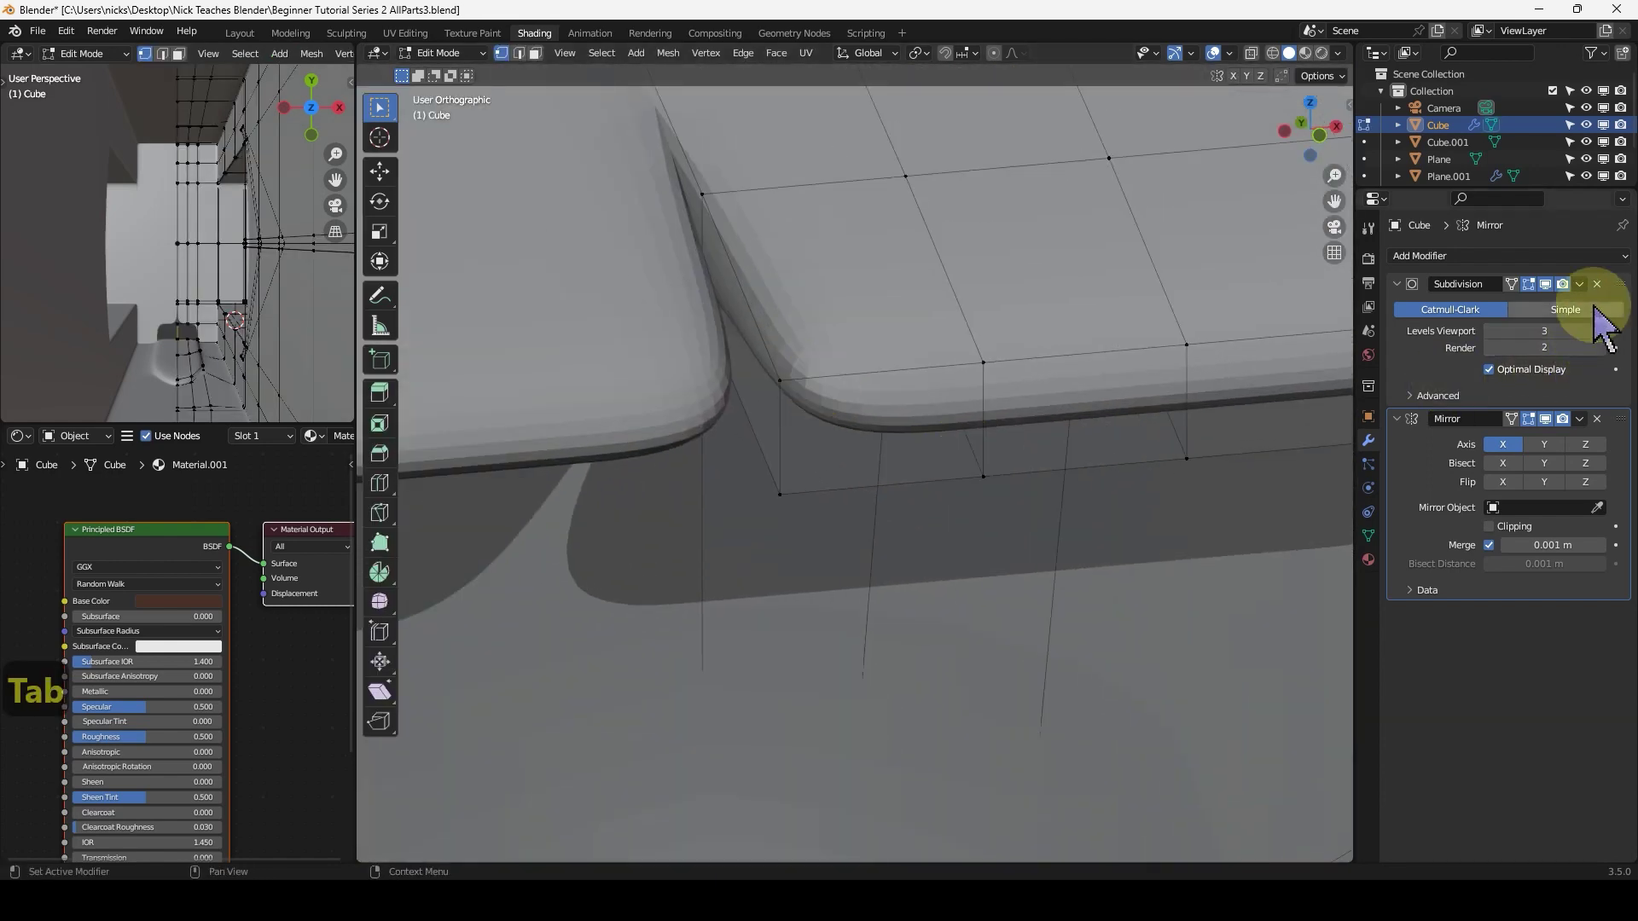
{"action": "left_click", "coordinate": [1545, 284]}
{"action": "left_click", "coordinate": [1545, 419]}
Delete the inner face at the centre seam of the tower roof's eave, with both modifiers shown in the viewport again.
{"action": "scroll", "coordinate": [793, 294], "scroll_direction": "down", "scroll_amount": 1}
{"action": "middle_click_drag", "start_coordinate": [807, 303], "coordinate": [860, 320]}
{"action": "key", "text": "Tab"}
{"action": "key", "text": "Tab"}
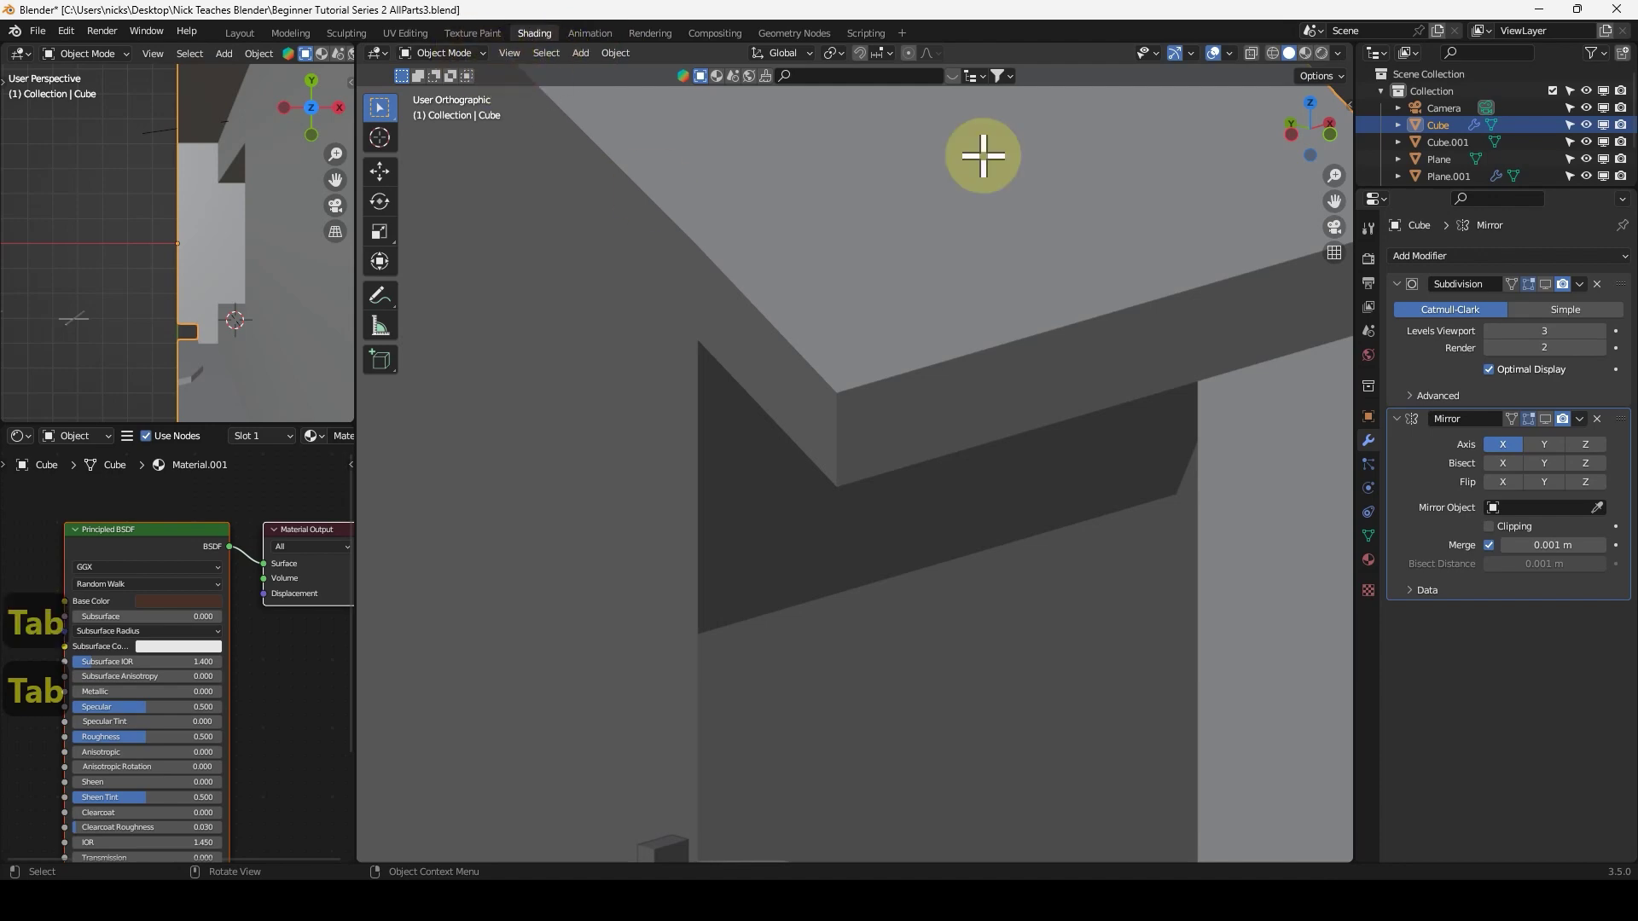
{"action": "left_click", "coordinate": [535, 53]}
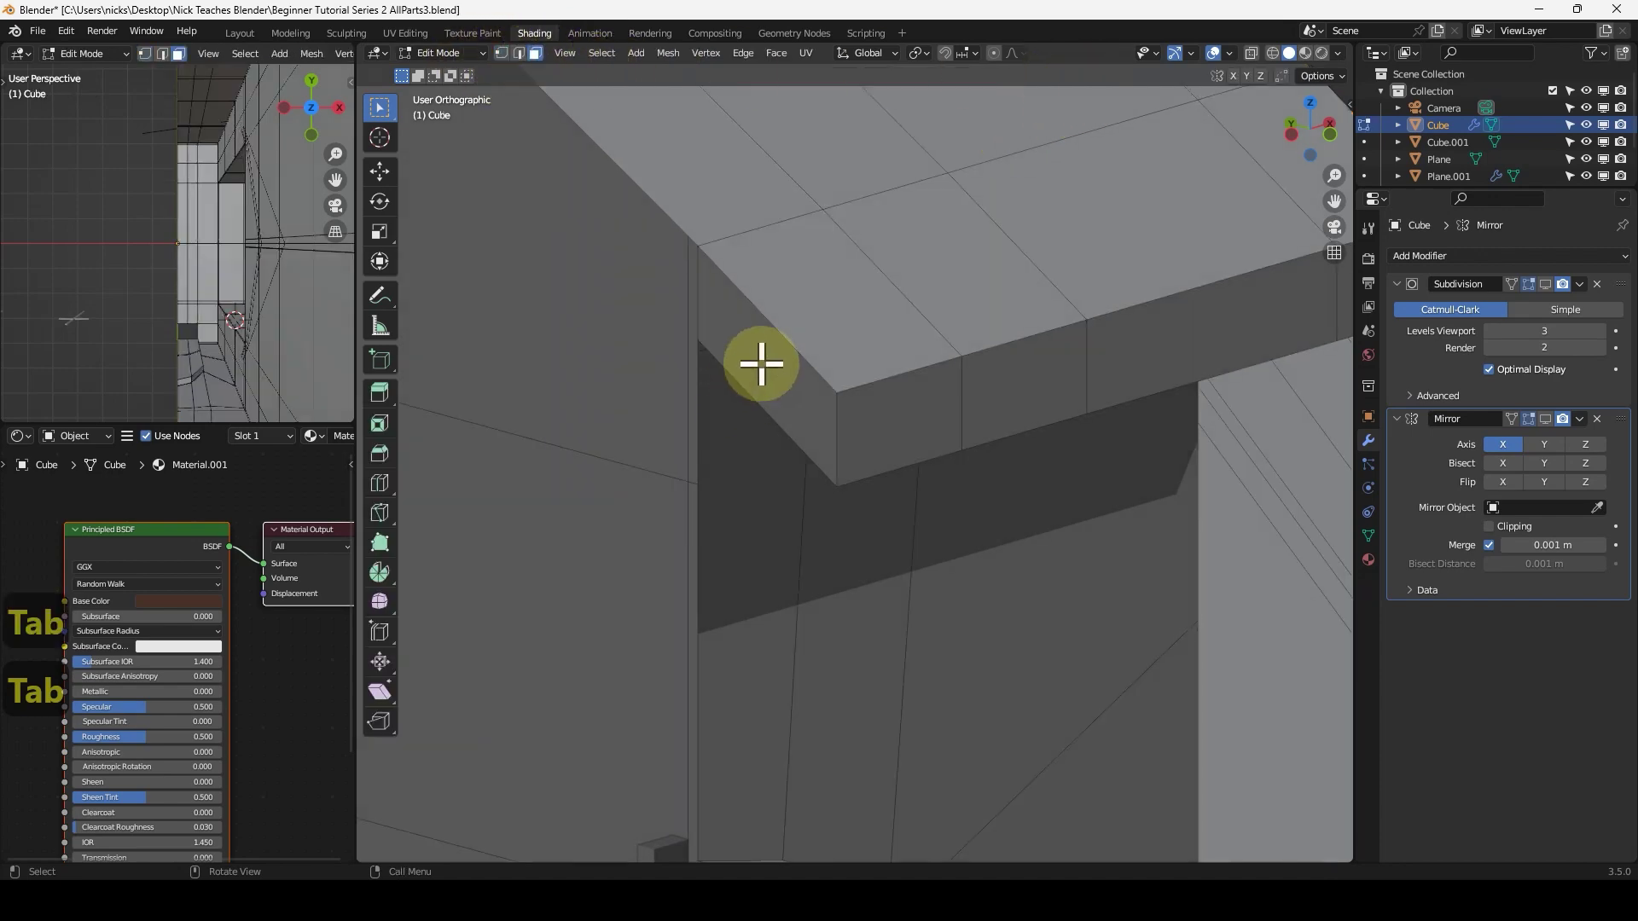
{"action": "left_click", "coordinate": [765, 370]}
{"action": "middle_click_drag", "start_coordinate": [765, 369], "coordinate": [971, 162]}
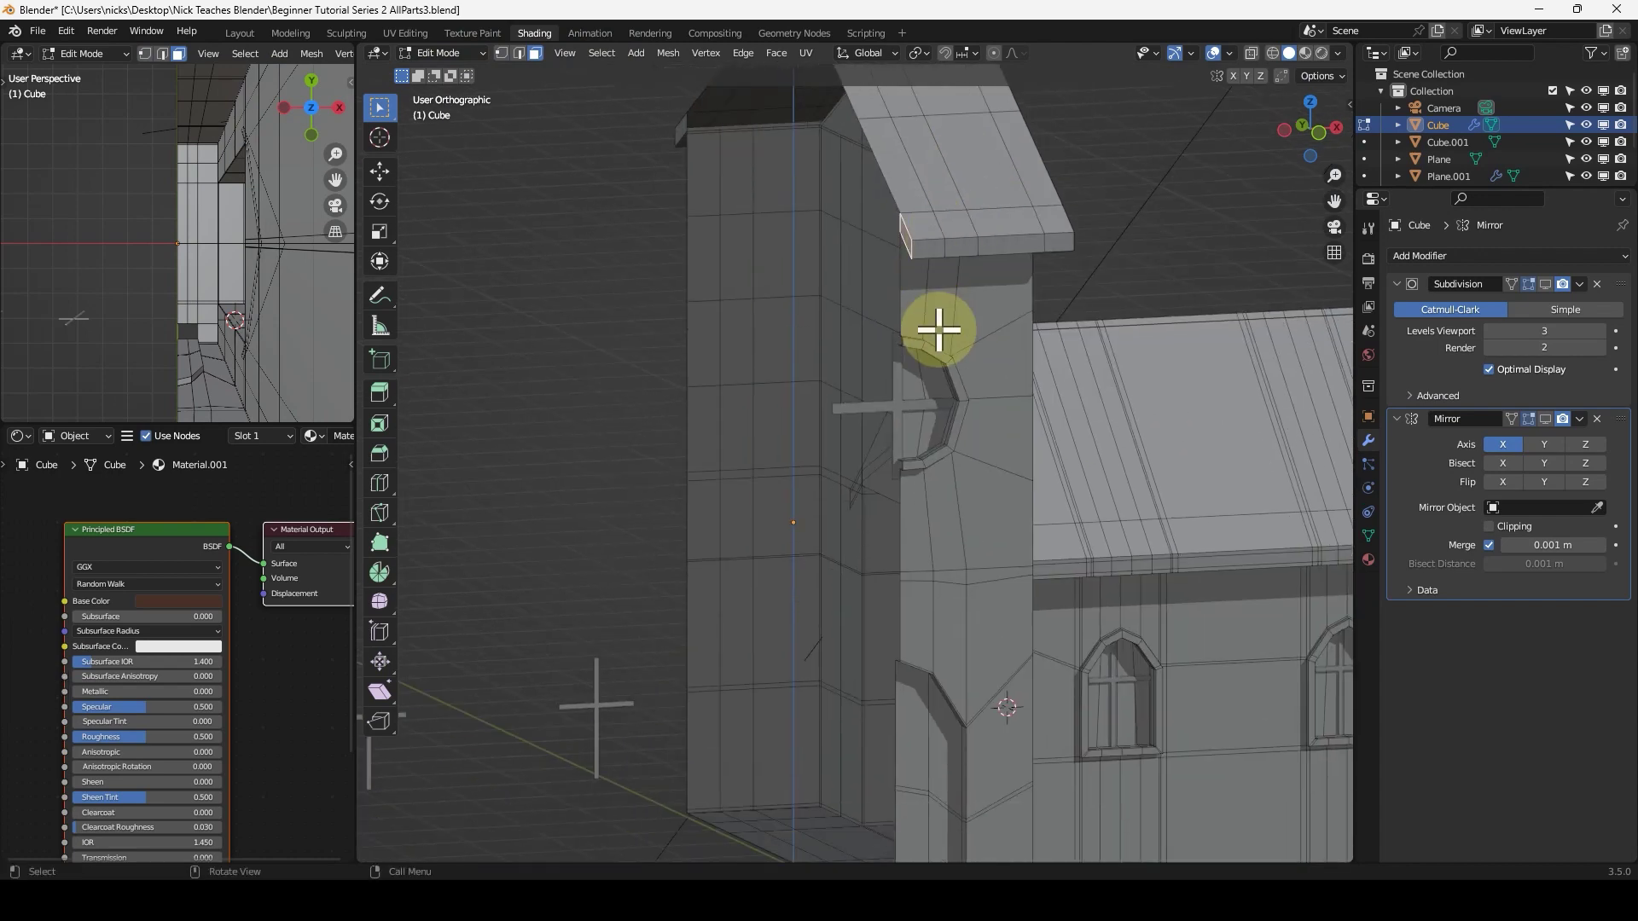
{"action": "middle_click_drag", "start_coordinate": [937, 329], "coordinate": [983, 322]}
{"action": "middle_click_drag", "start_coordinate": [943, 216], "coordinate": [910, 350], "text": "shift"}
{"action": "scroll", "coordinate": [907, 362], "scroll_direction": "up", "scroll_amount": 6}
{"action": "middle_click_drag", "start_coordinate": [953, 236], "coordinate": [924, 358], "text": "shift"}
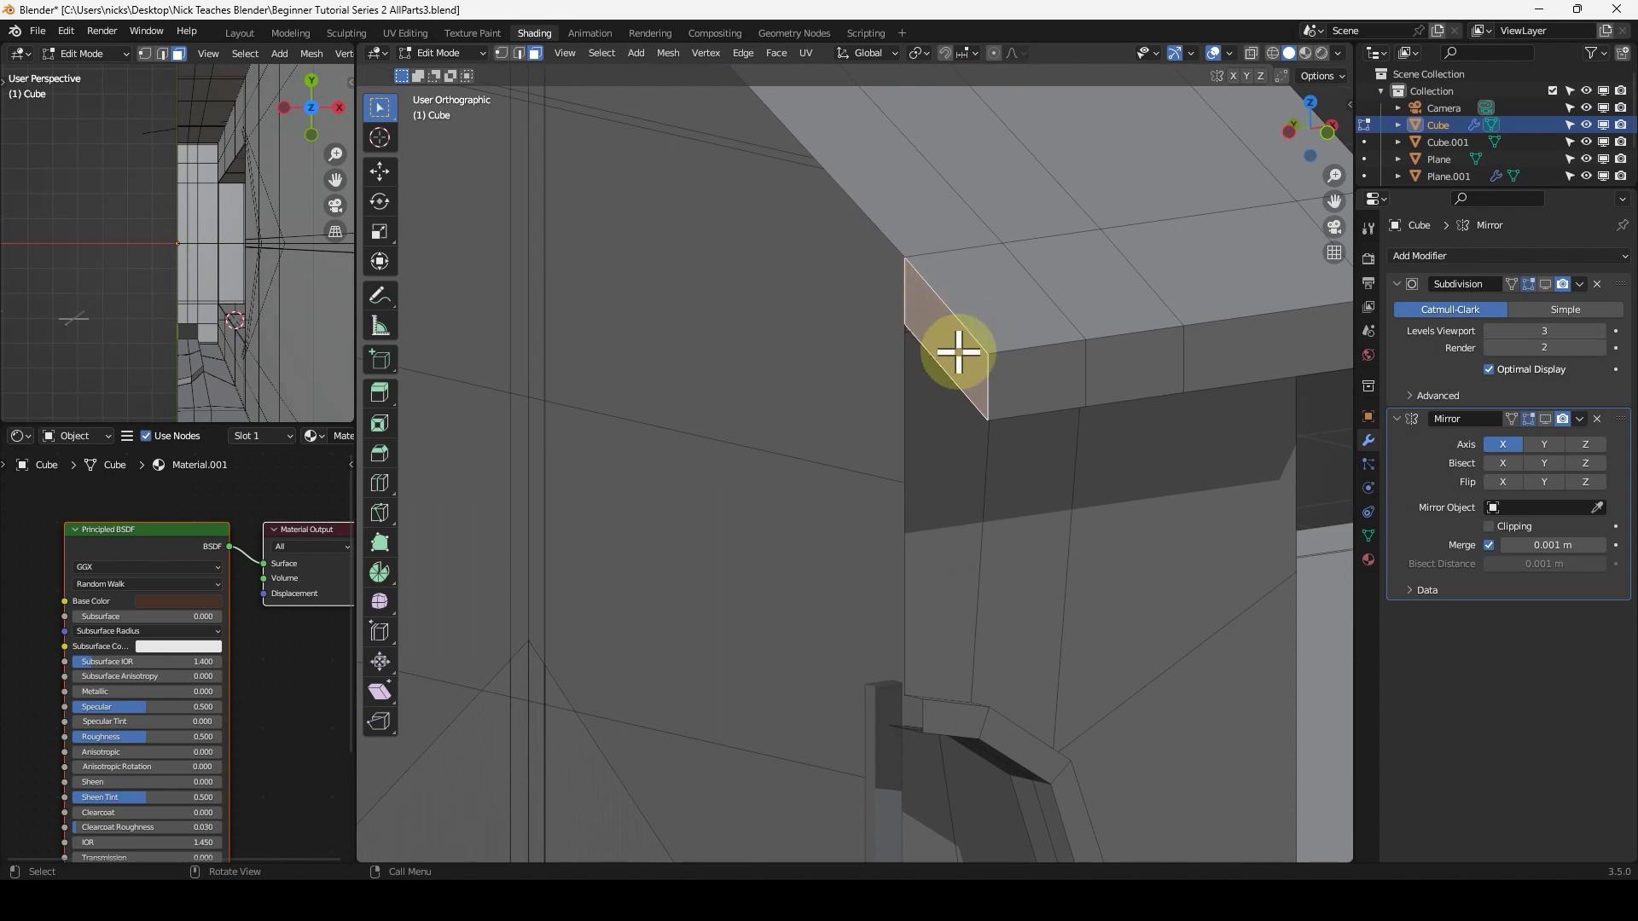
{"action": "scroll", "coordinate": [959, 352], "scroll_direction": "down", "scroll_amount": 2}
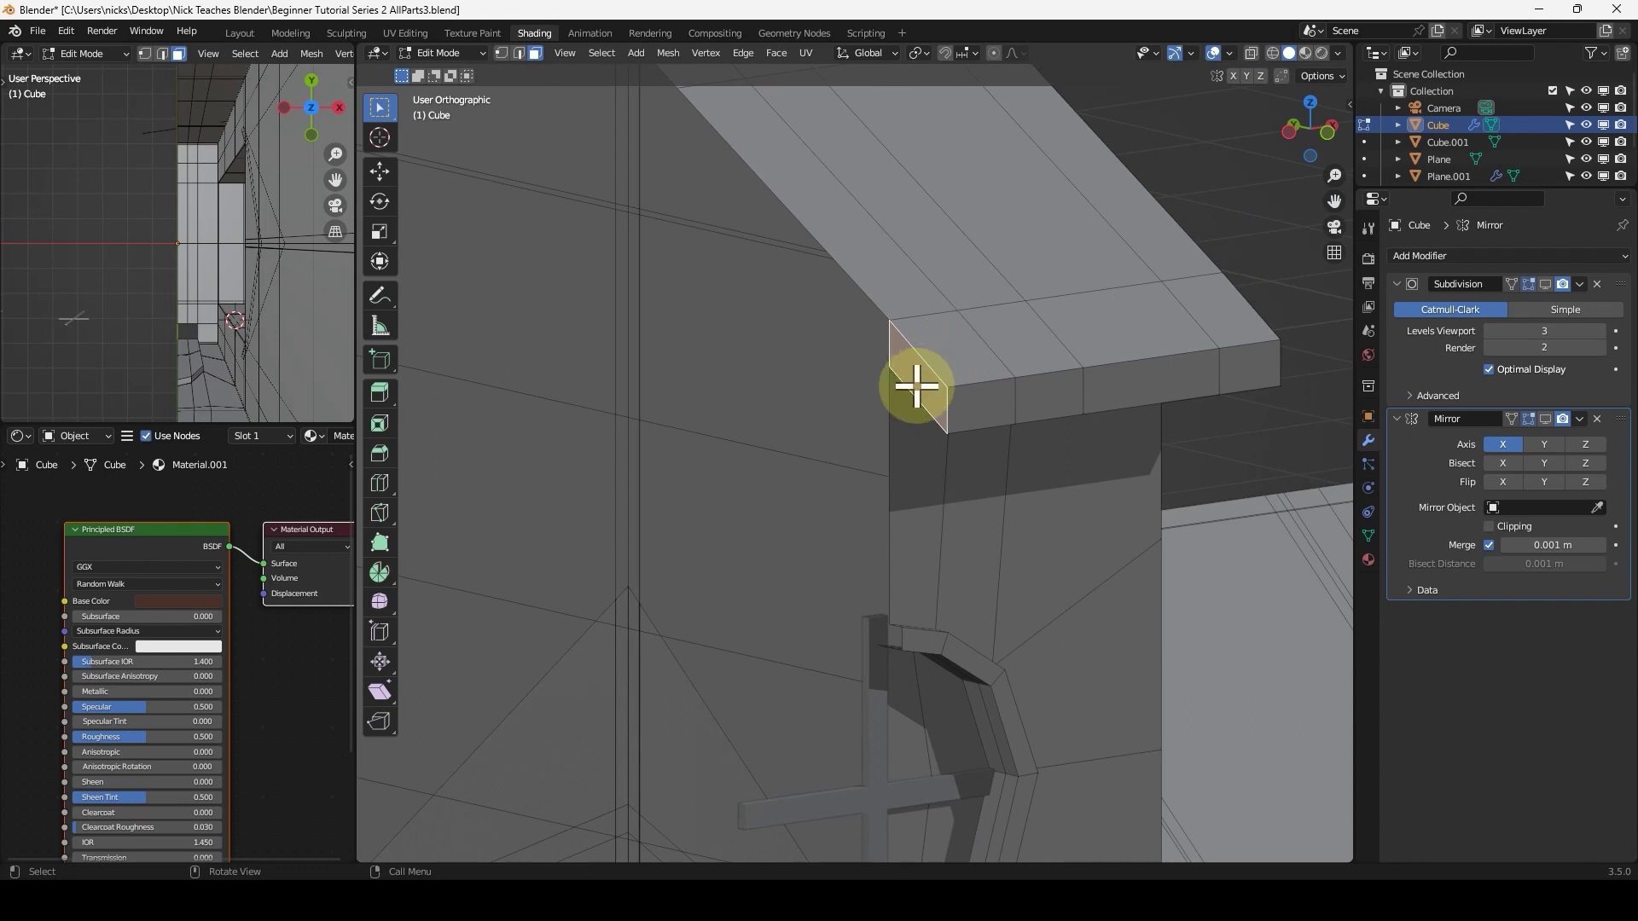
{"action": "key", "text": "x"}
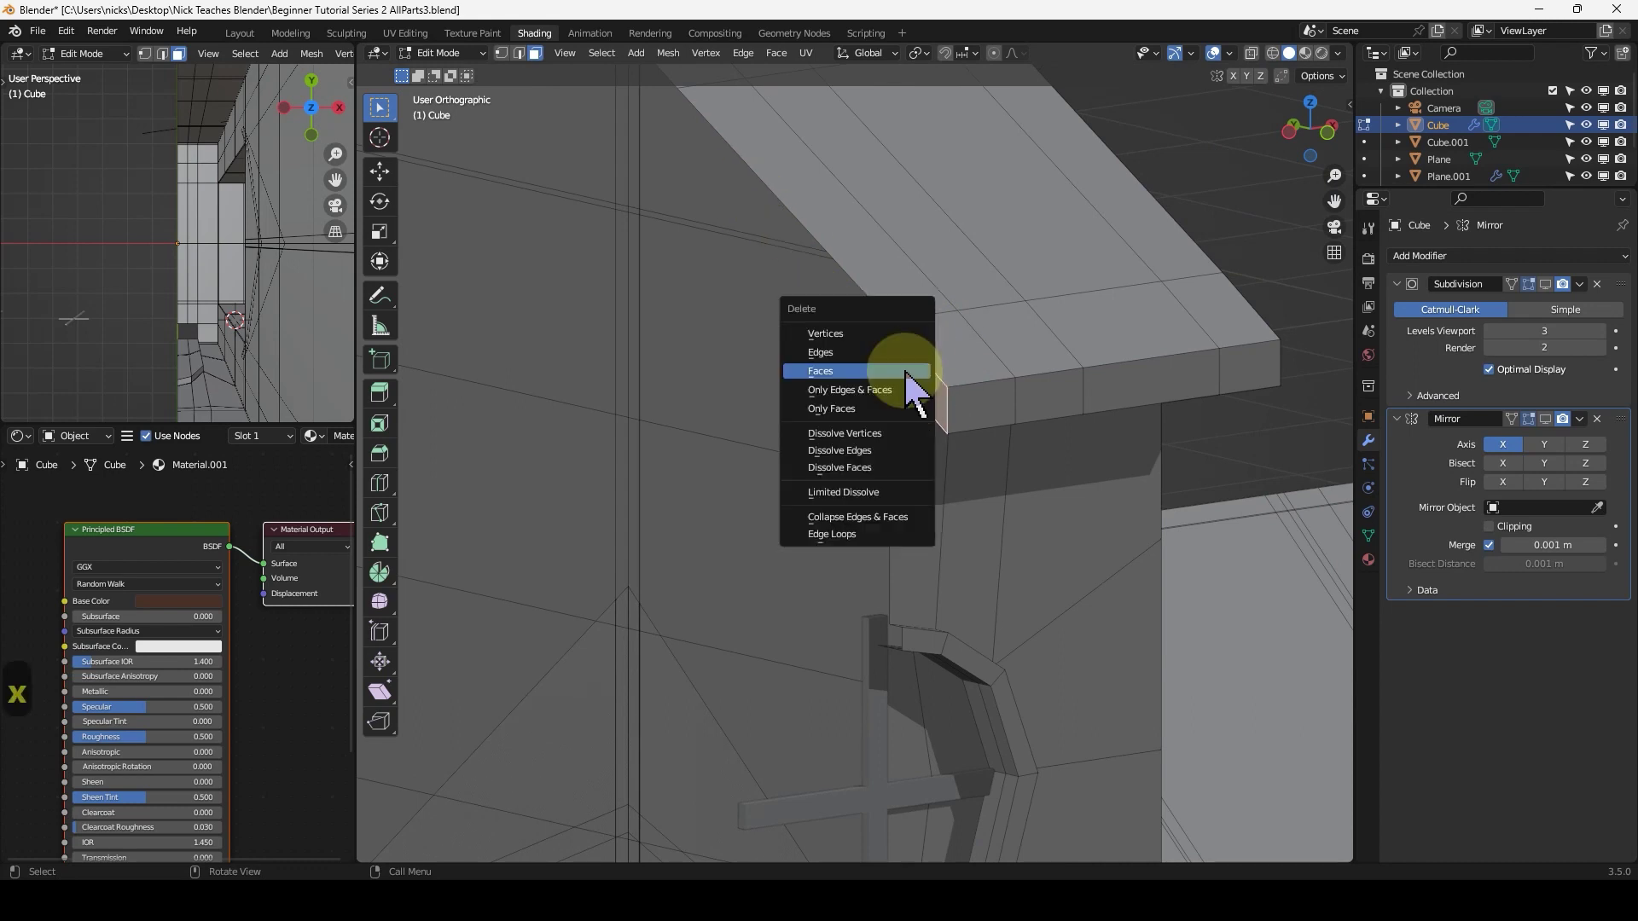
{"action": "left_click", "coordinate": [1546, 284]}
{"action": "left_click", "coordinate": [1546, 441]}
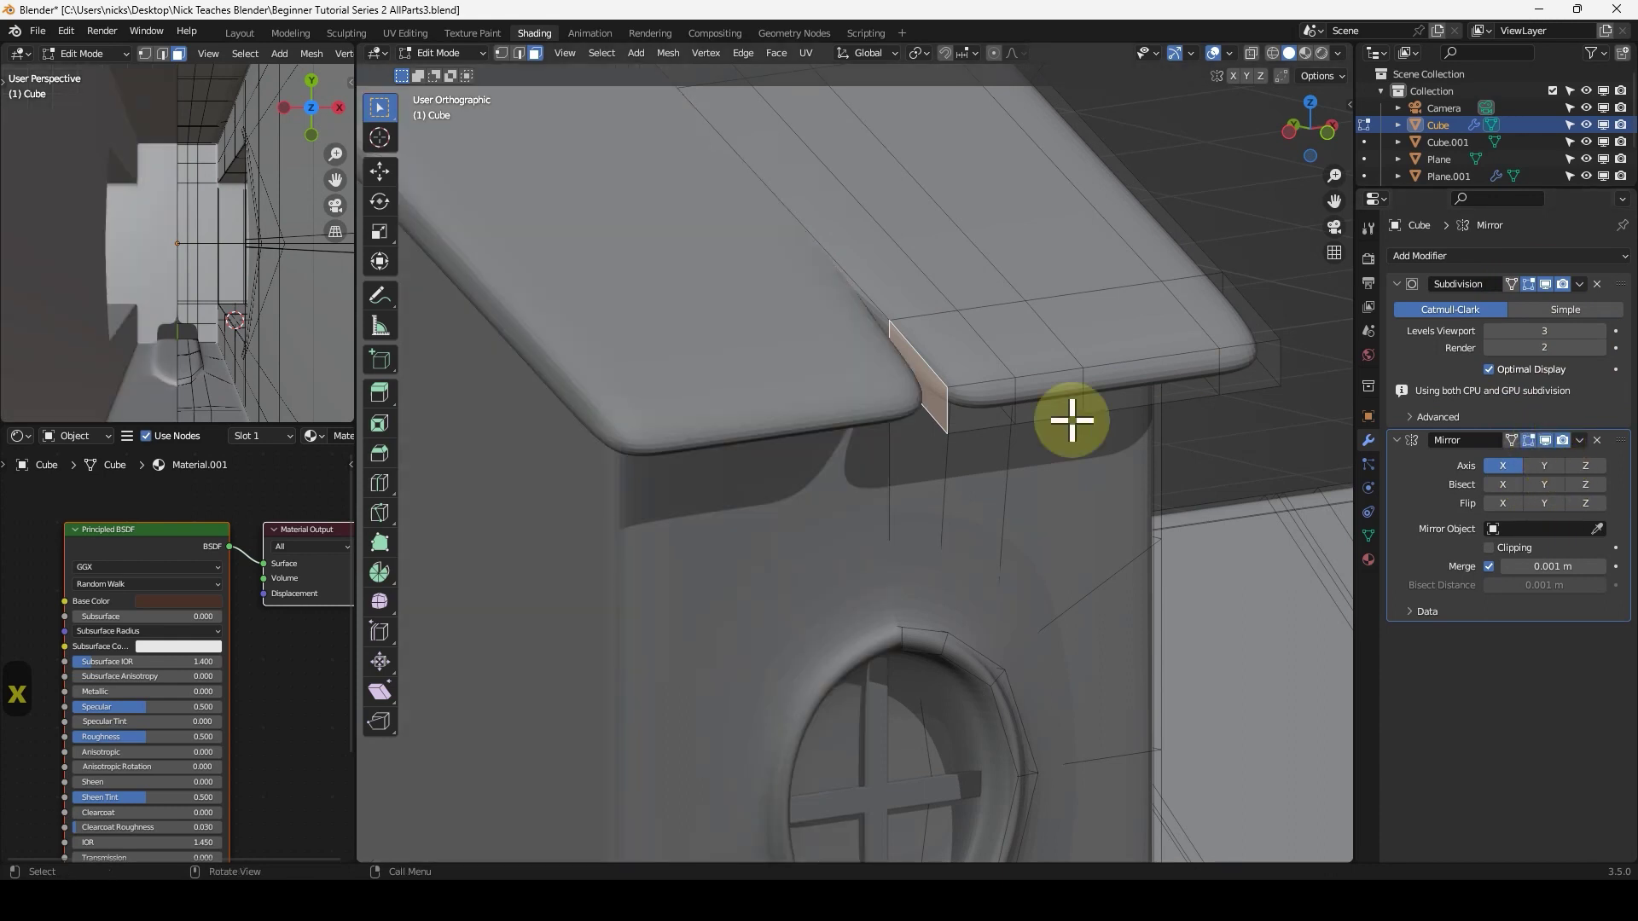
{"action": "key", "text": "x"}
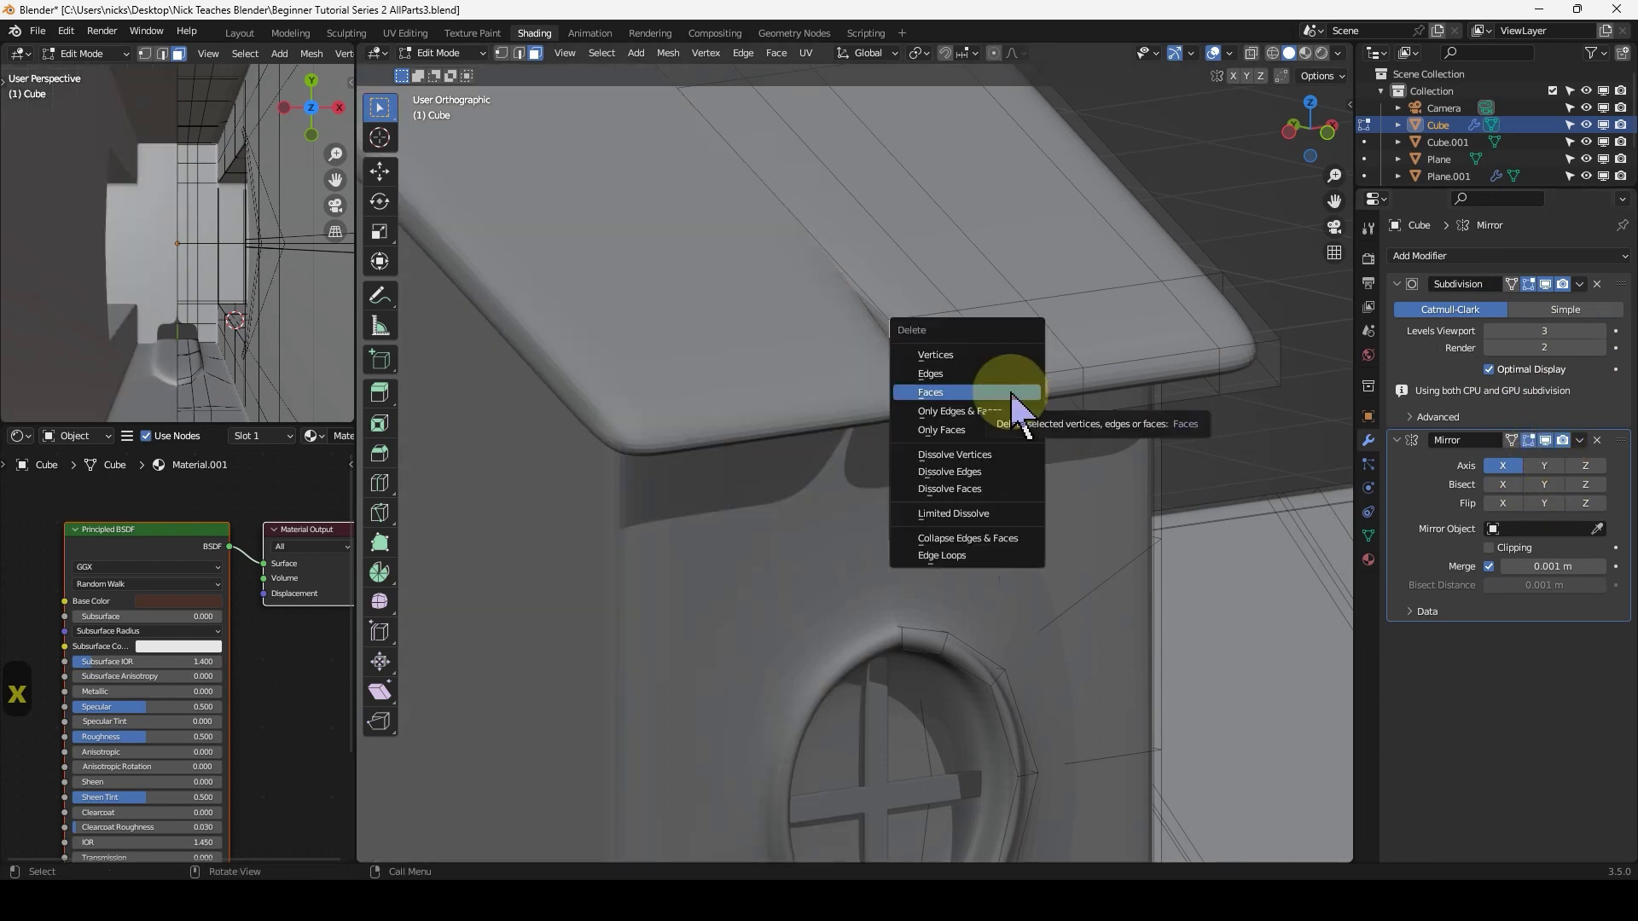
{"action": "left_click", "coordinate": [1012, 393]}
{"action": "key", "text": "Tab"}
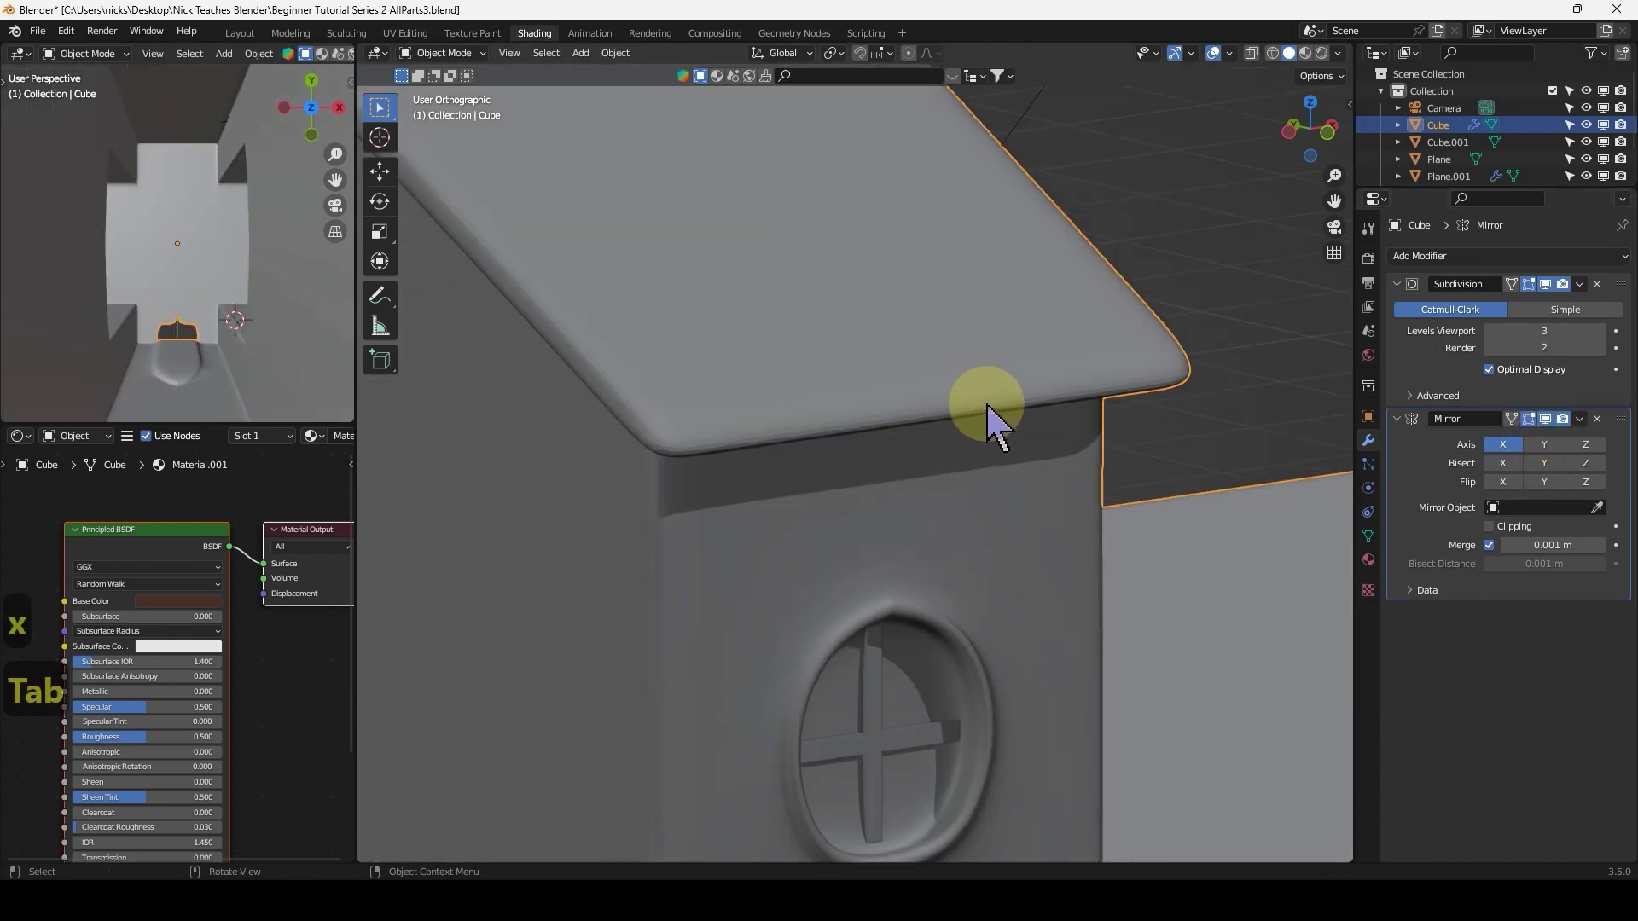
Add a centred loop cut around the tower roof's outer rim and bevel it about 0.065 m wide.
{"action": "middle_click_drag", "start_coordinate": [987, 420], "coordinate": [925, 418]}
{"action": "scroll", "coordinate": [925, 417], "scroll_direction": "up", "scroll_amount": 3}
{"action": "key", "text": "Tab"}
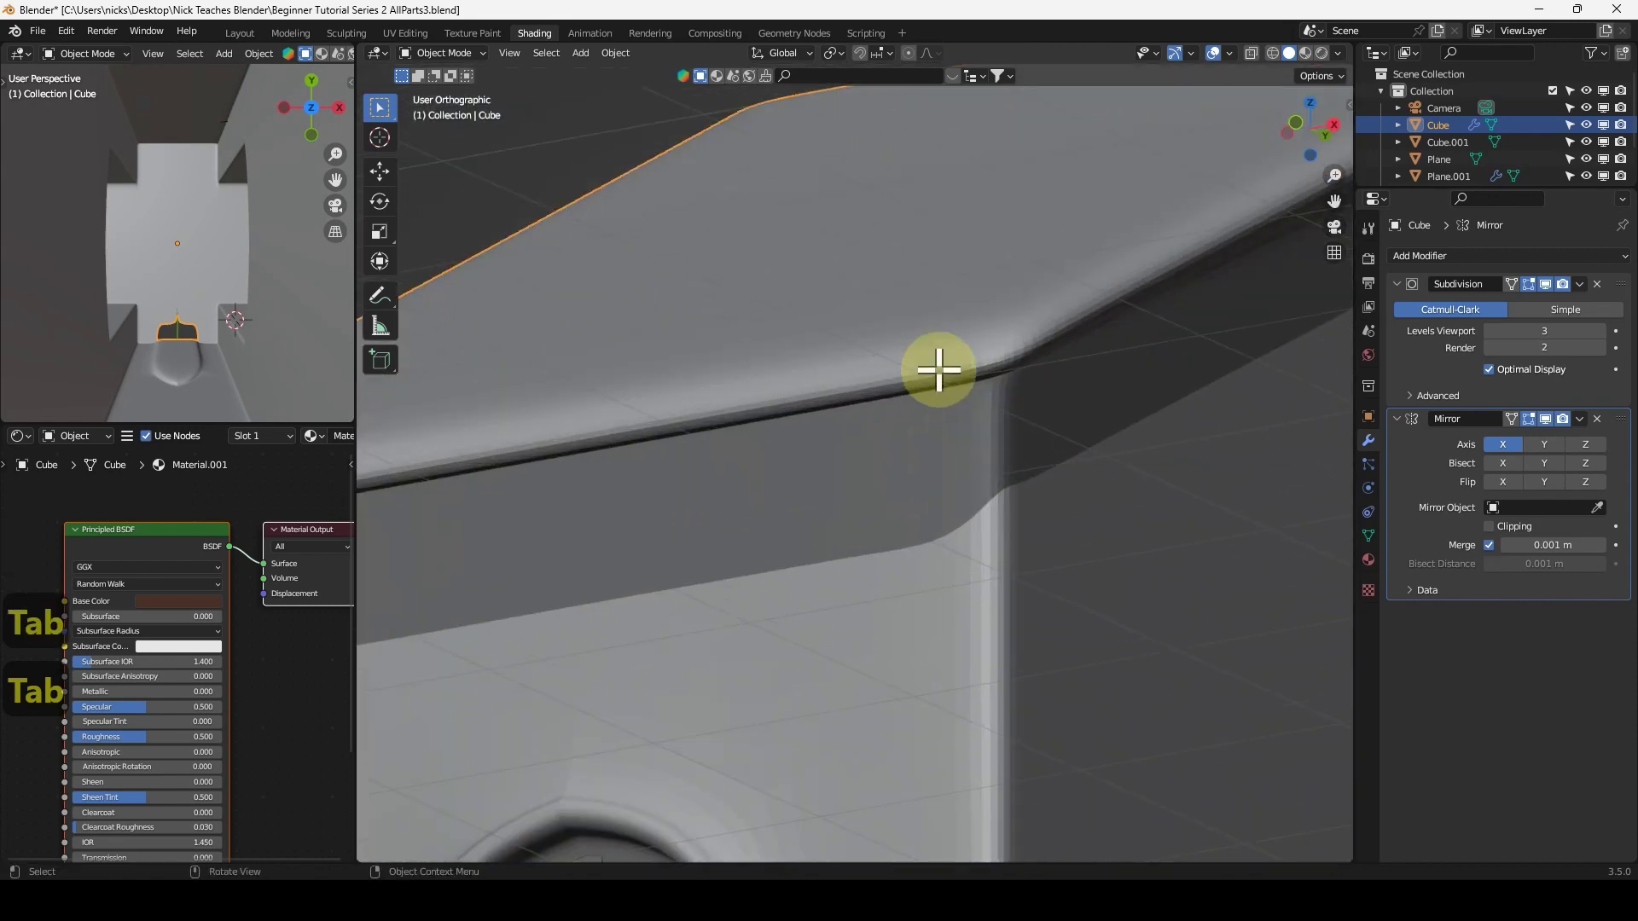
{"action": "key", "text": "ctrl+r"}
{"action": "left_click", "coordinate": [918, 362]}
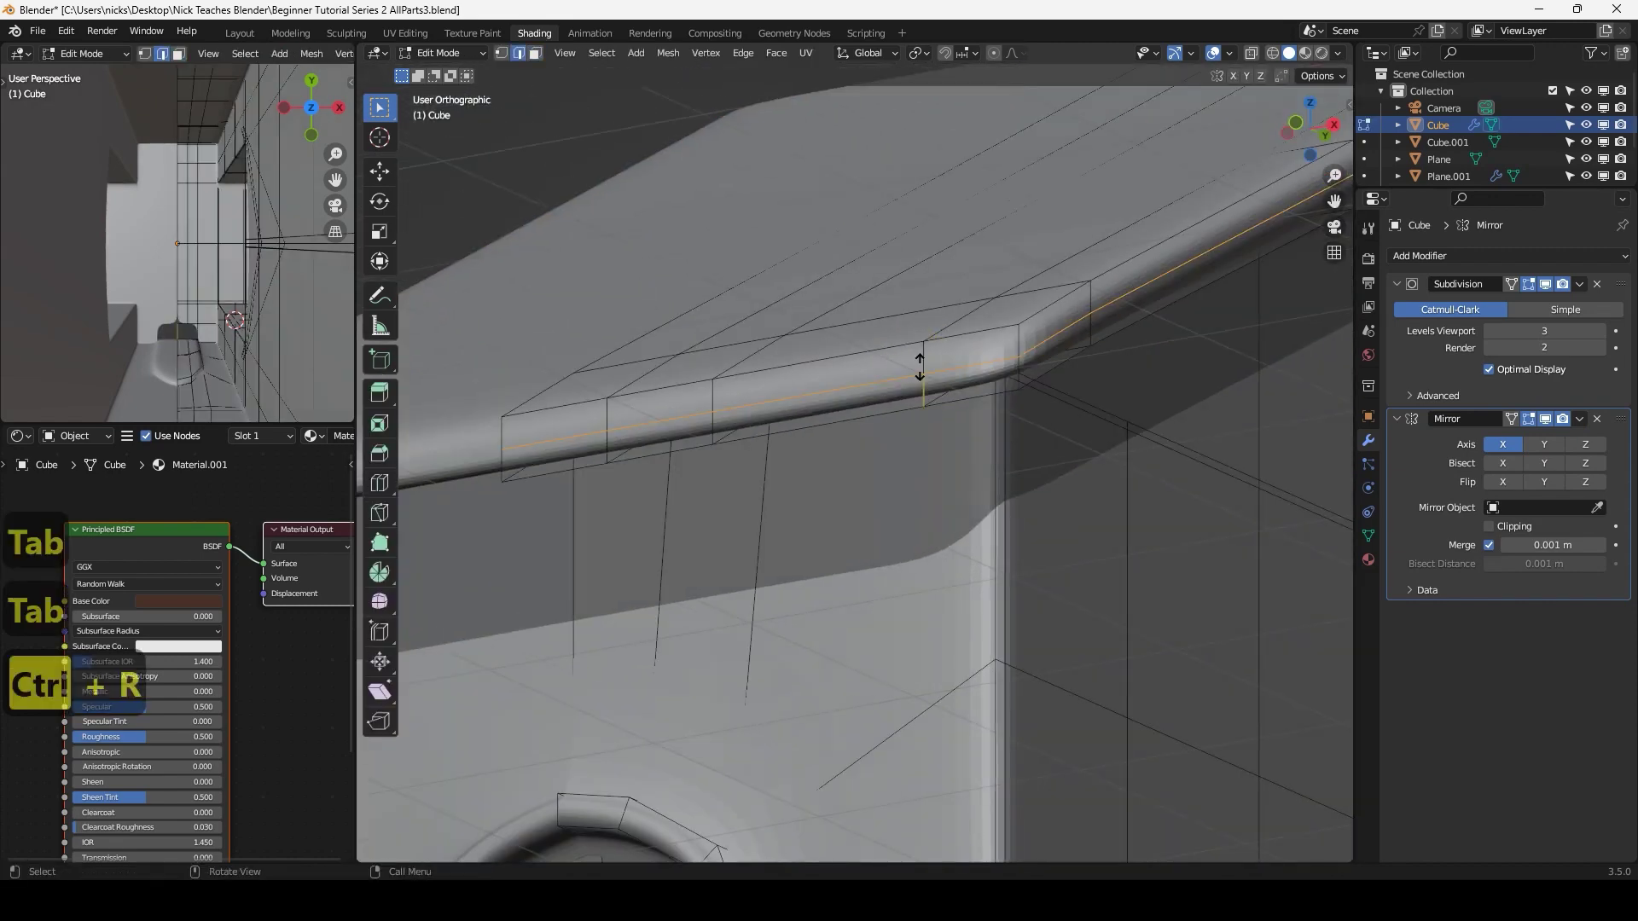
{"action": "right_click", "coordinate": [947, 256]}
{"action": "key", "text": "ctrl+b"}
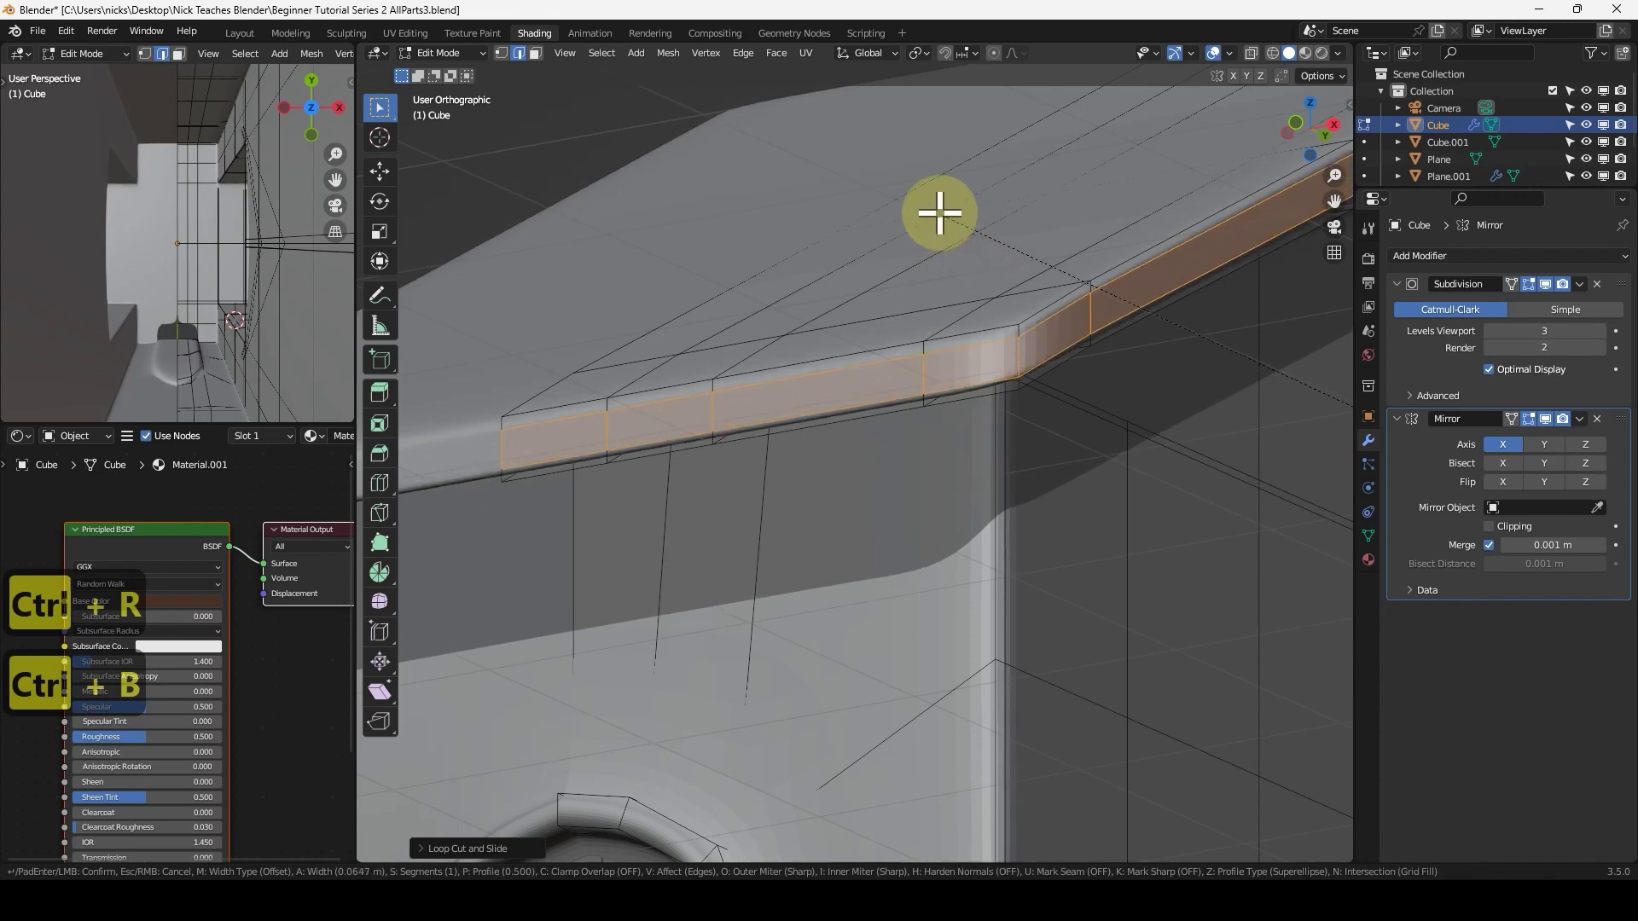
{"action": "left_click", "coordinate": [939, 212]}
{"action": "key", "text": "Tab"}
Add a loop cut on the tower roof running up the slope, slid close to its outer side edge.
{"action": "scroll", "coordinate": [943, 401], "scroll_direction": "down", "scroll_amount": 6}
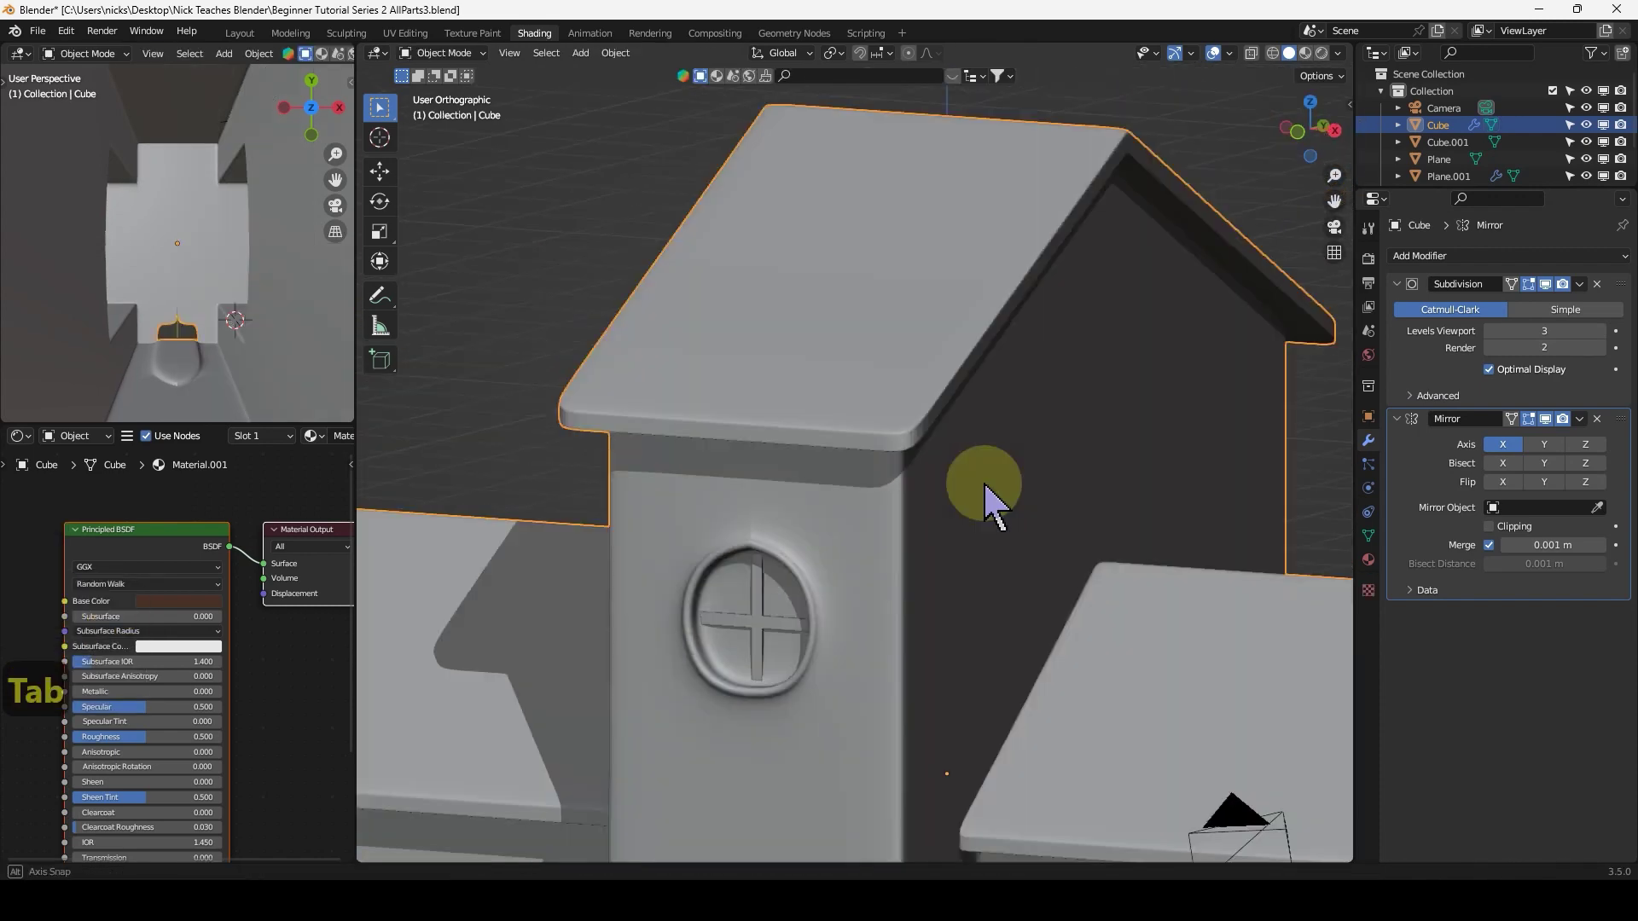
{"action": "scroll", "coordinate": [990, 504], "scroll_direction": "down", "scroll_amount": 2}
{"action": "scroll", "coordinate": [1177, 706], "scroll_direction": "down", "scroll_amount": 2}
{"action": "scroll", "coordinate": [908, 597], "scroll_direction": "up", "scroll_amount": 3}
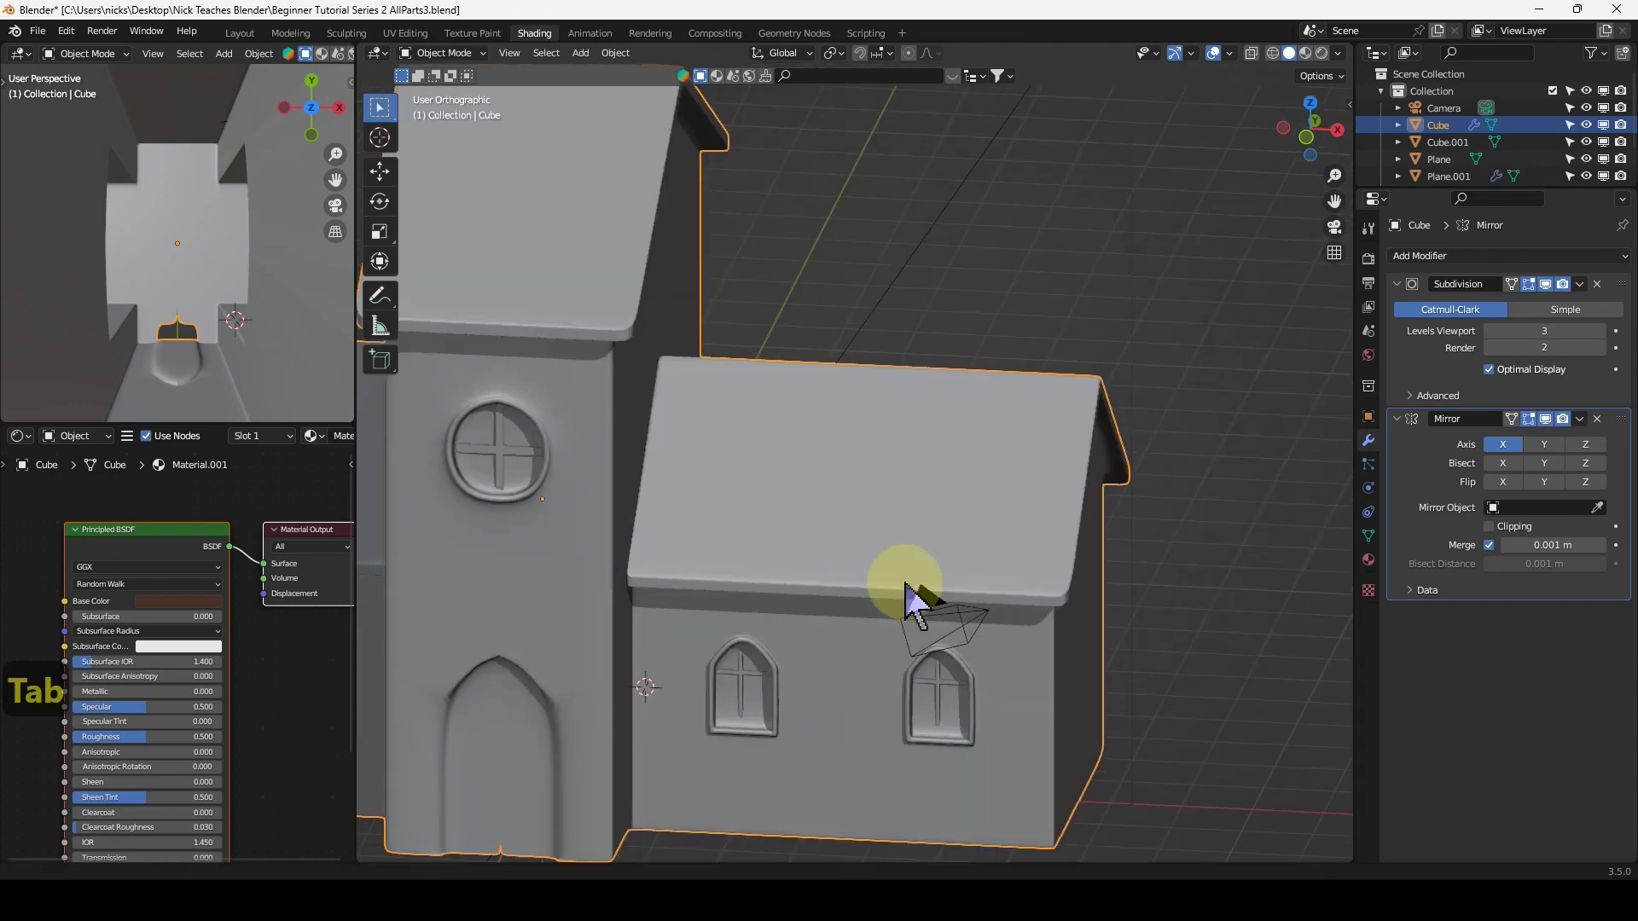
{"action": "scroll", "coordinate": [768, 384], "scroll_direction": "up", "scroll_amount": 5}
{"action": "key", "text": "Tab"}
{"action": "scroll", "coordinate": [779, 428], "scroll_direction": "up", "scroll_amount": 1}
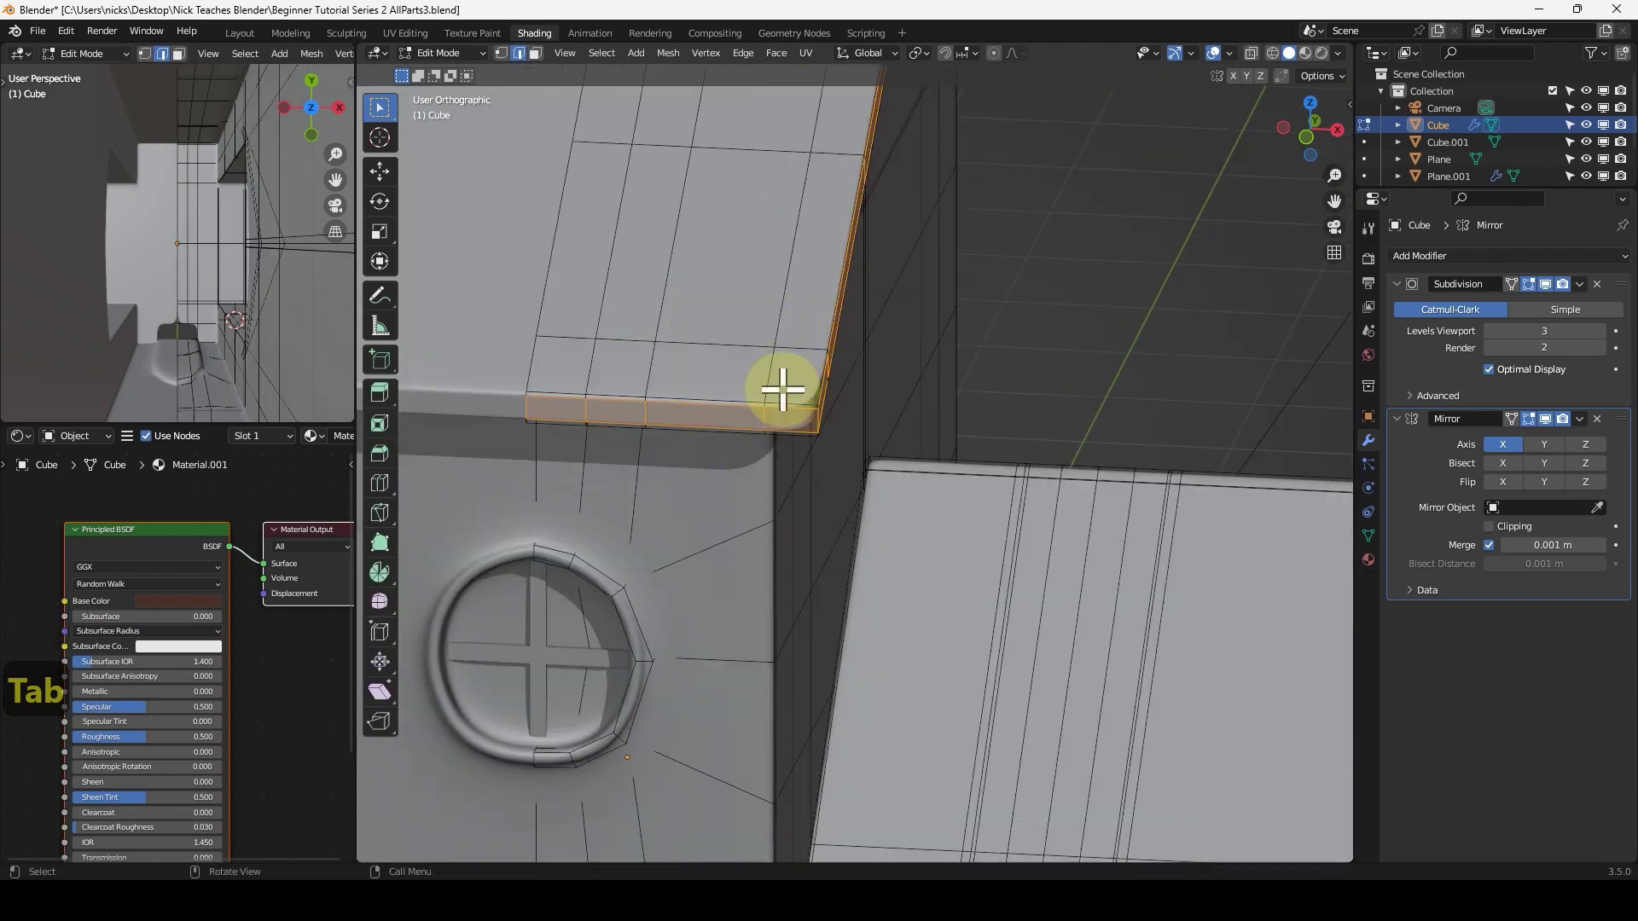
{"action": "scroll", "coordinate": [783, 390], "scroll_direction": "up", "scroll_amount": 2}
{"action": "key", "text": "ctrl+r"}
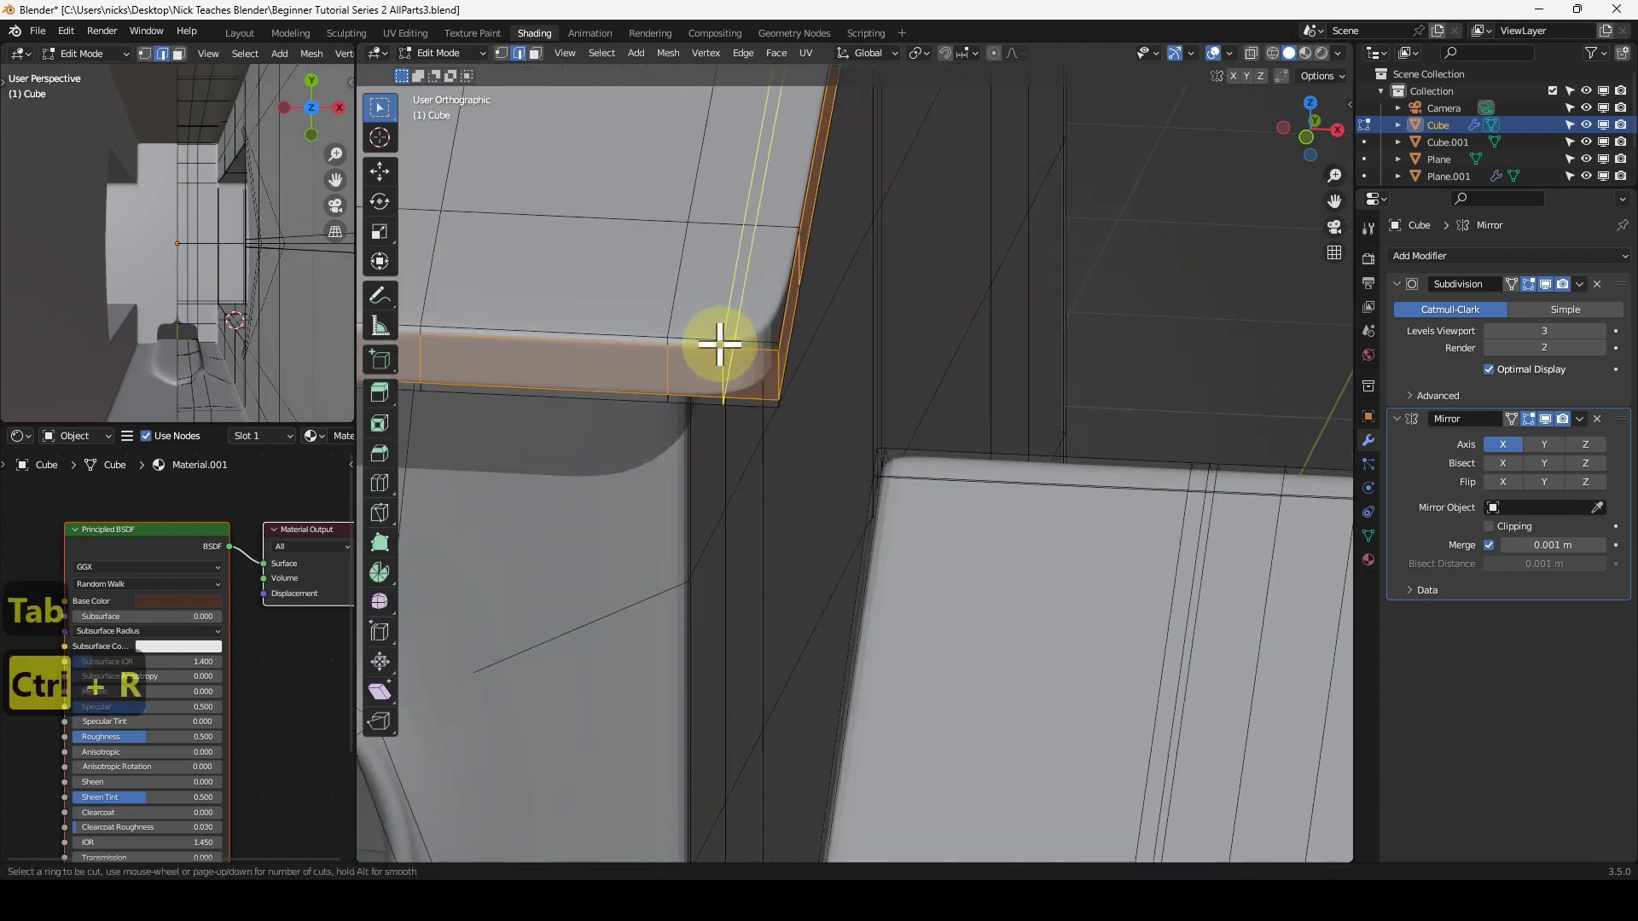
{"action": "left_click", "coordinate": [719, 344]}
{"action": "left_click", "coordinate": [759, 349]}
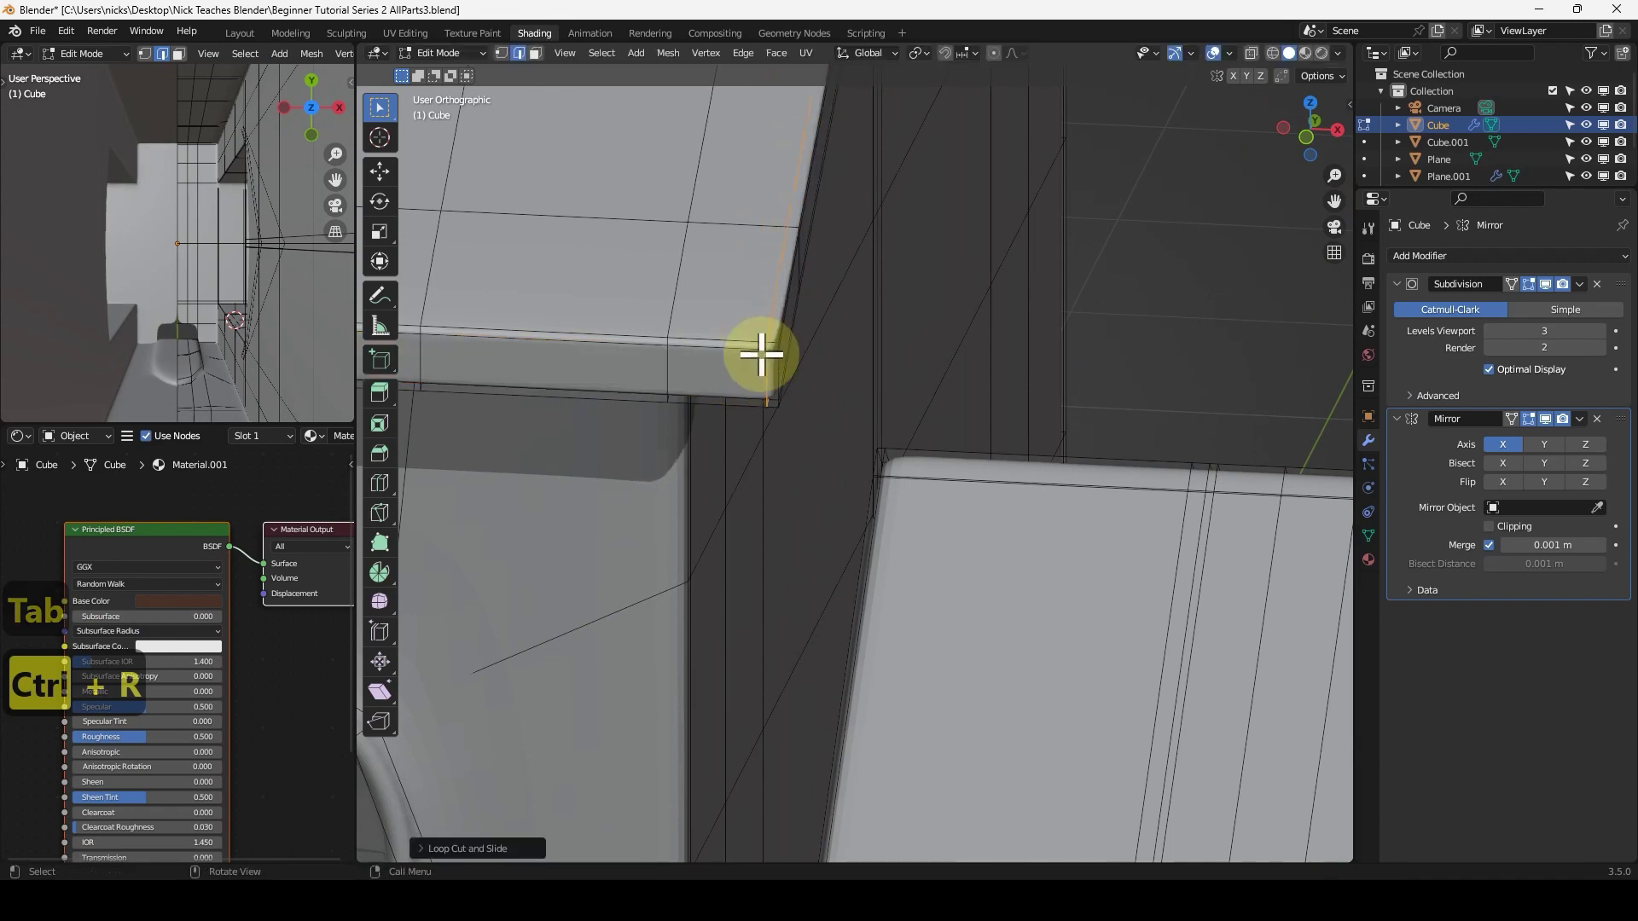
{"action": "key", "text": "Tab"}
Add a loop cut on the side wing's roof, slid close to its gable end, to sharpen the corner.
{"action": "scroll", "coordinate": [751, 426], "scroll_direction": "down", "scroll_amount": 6}
{"action": "scroll", "coordinate": [896, 435], "scroll_direction": "up", "scroll_amount": 5}
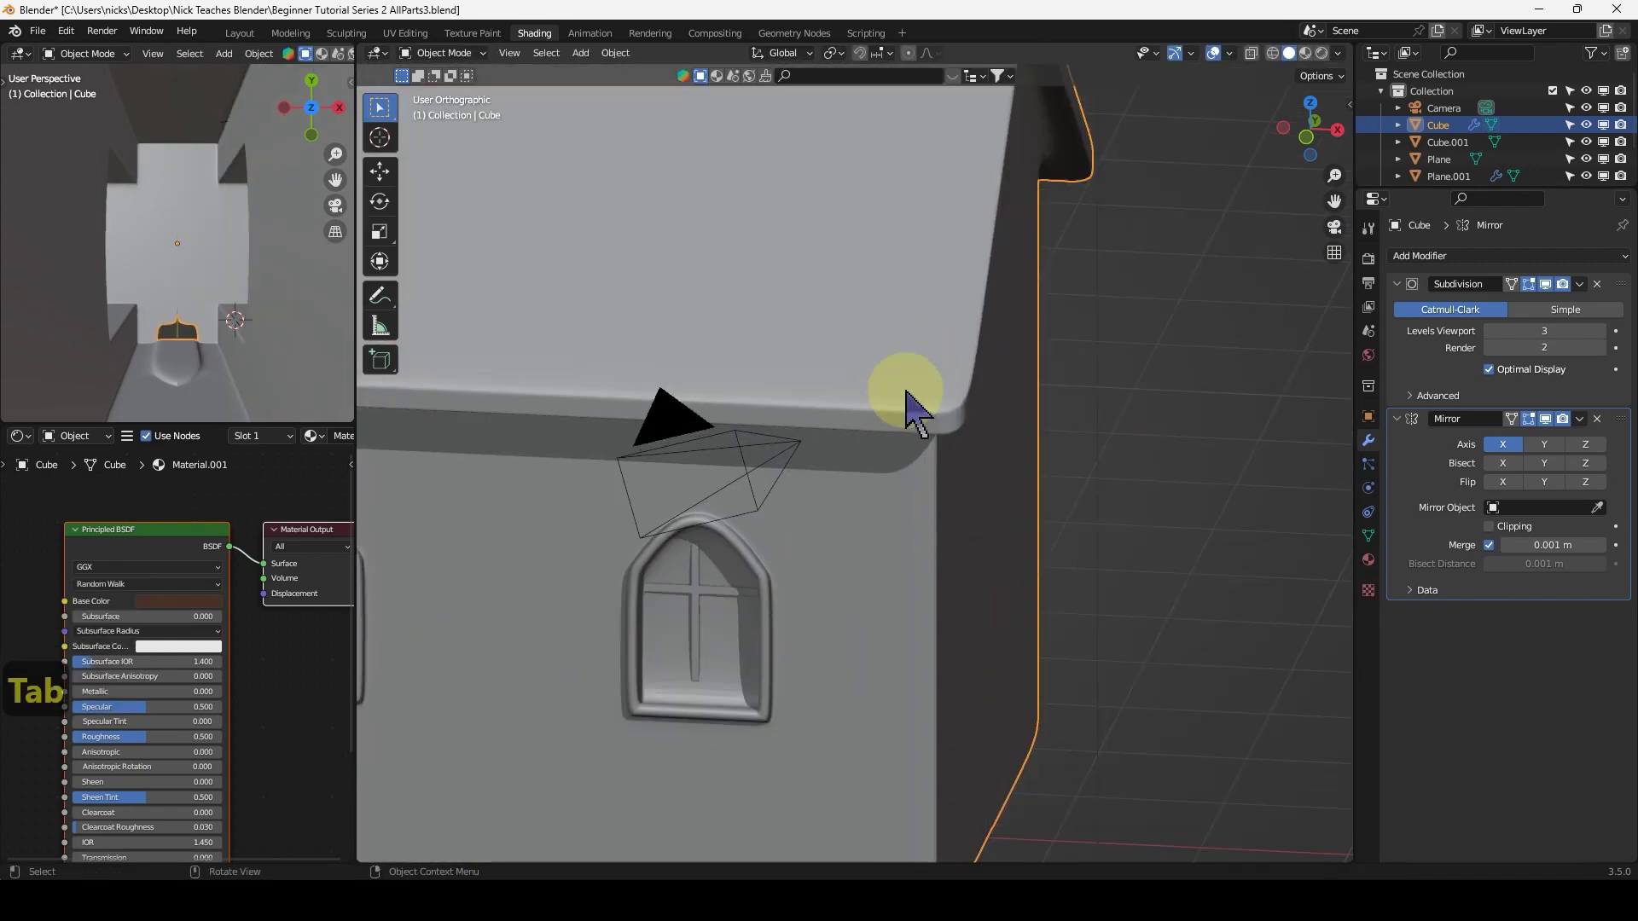
{"action": "key", "text": "Tab"}
{"action": "key", "text": "ctrl+r"}
{"action": "left_click", "coordinate": [970, 397]}
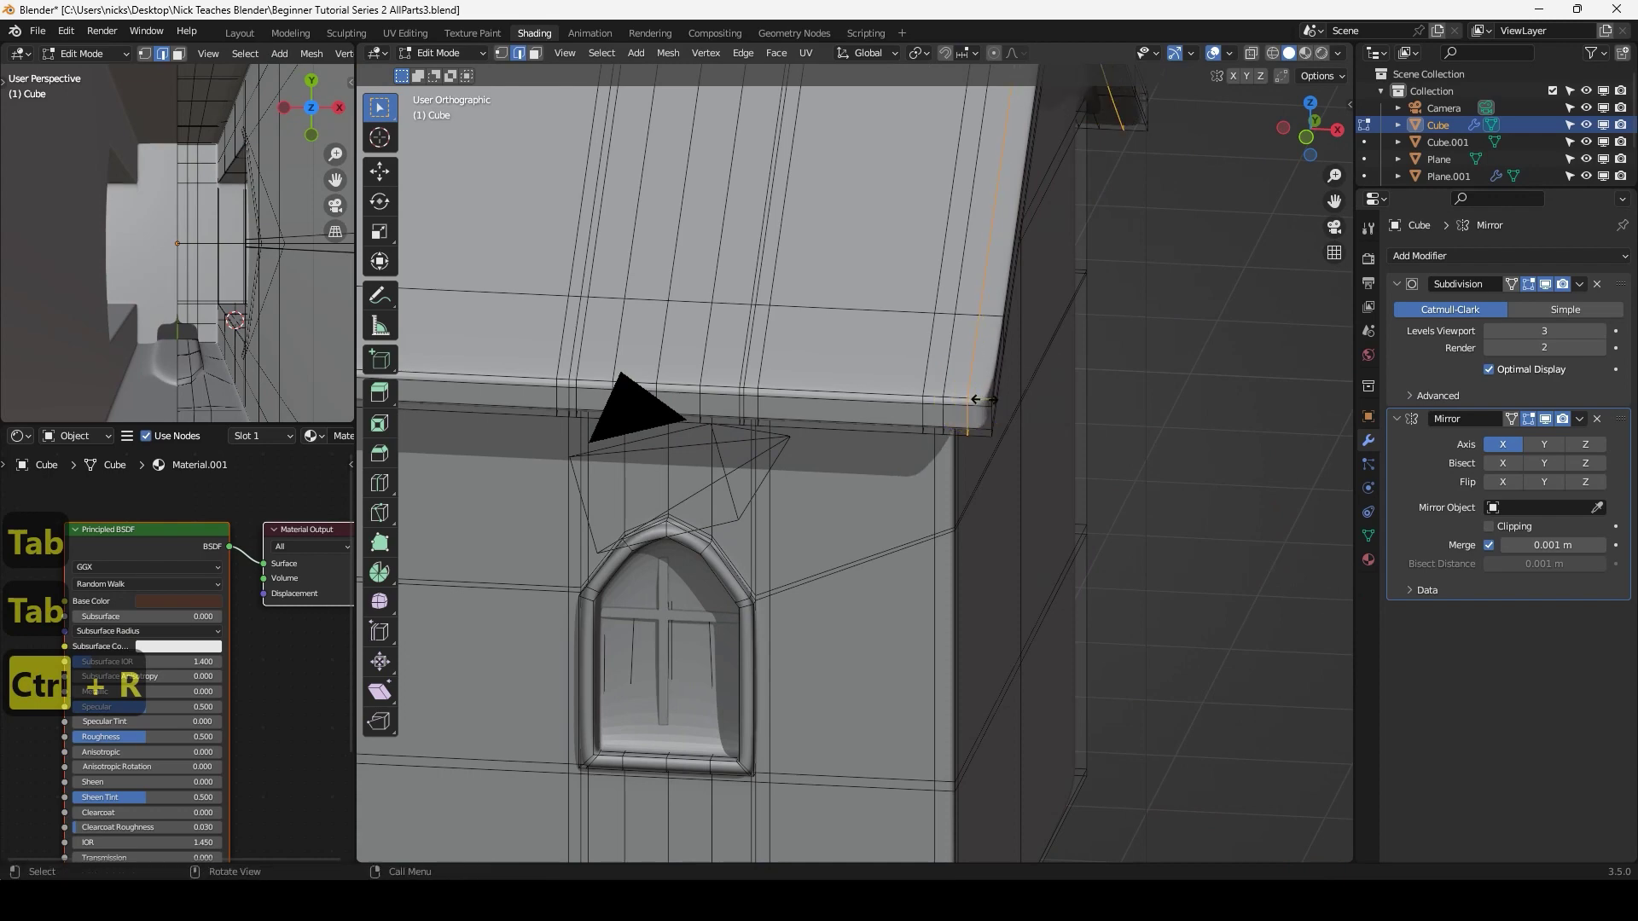
{"action": "left_click", "coordinate": [987, 395]}
{"action": "key", "text": "Tab"}
{"action": "scroll", "coordinate": [853, 427], "scroll_direction": "down", "scroll_amount": 6}
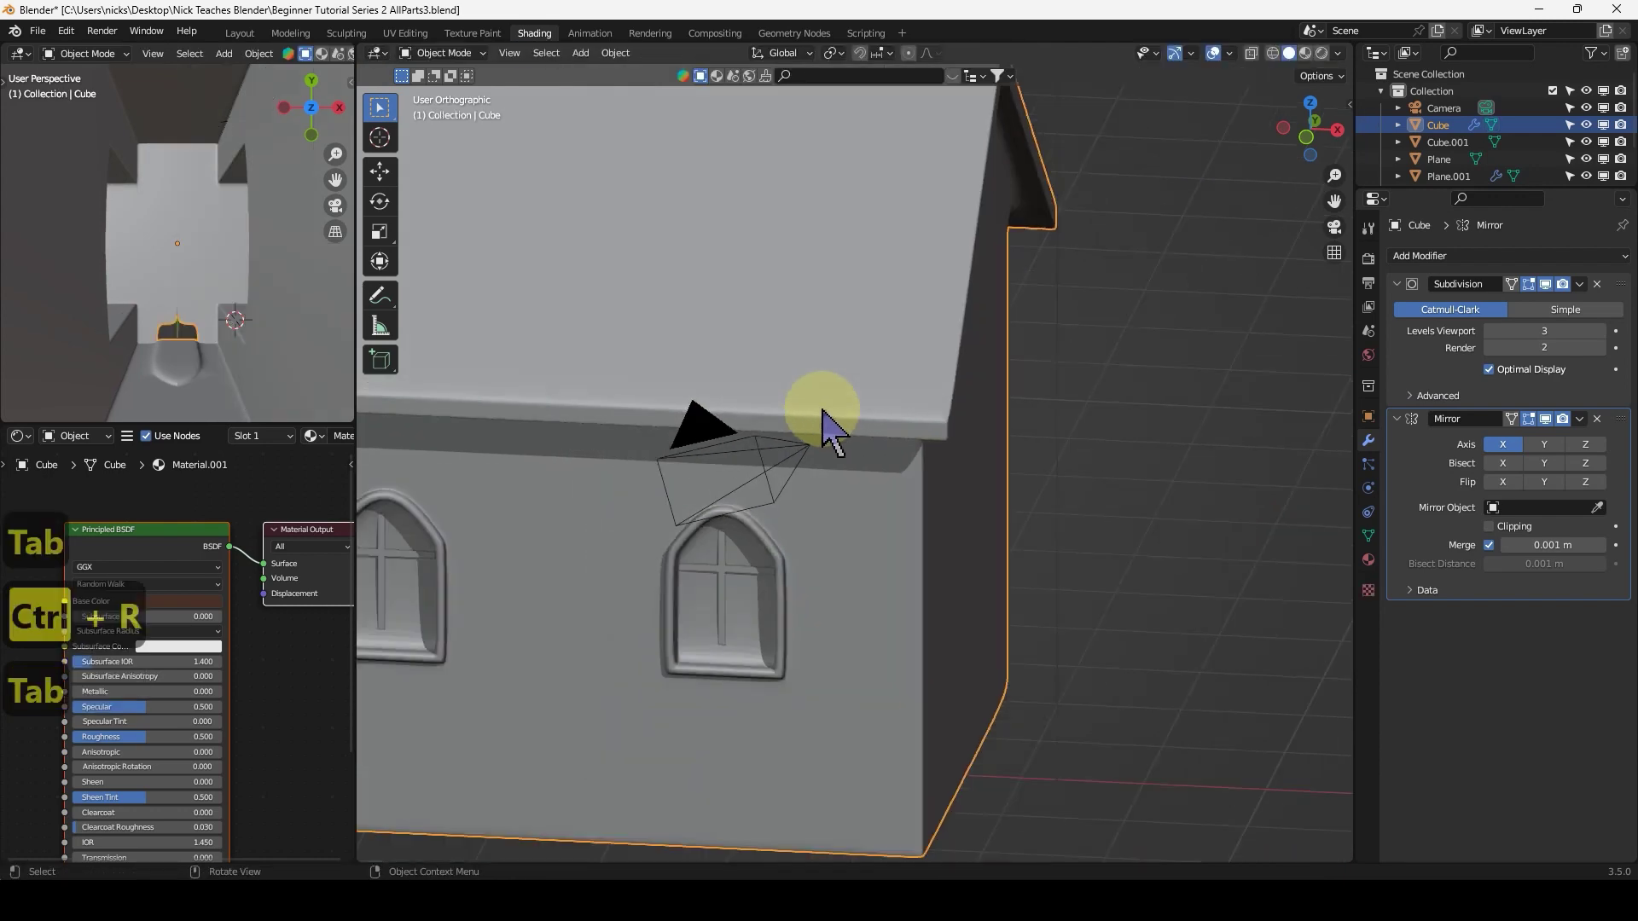
Add a vertical loop cut on the tower's front wall between the round window and the outer corner, with a slide of about -0.26.
{"action": "middle_click_drag", "start_coordinate": [673, 427], "coordinate": [757, 586]}
{"action": "scroll", "coordinate": [768, 457], "scroll_direction": "up", "scroll_amount": 6}
{"action": "scroll", "coordinate": [765, 264], "scroll_direction": "up", "scroll_amount": 3}
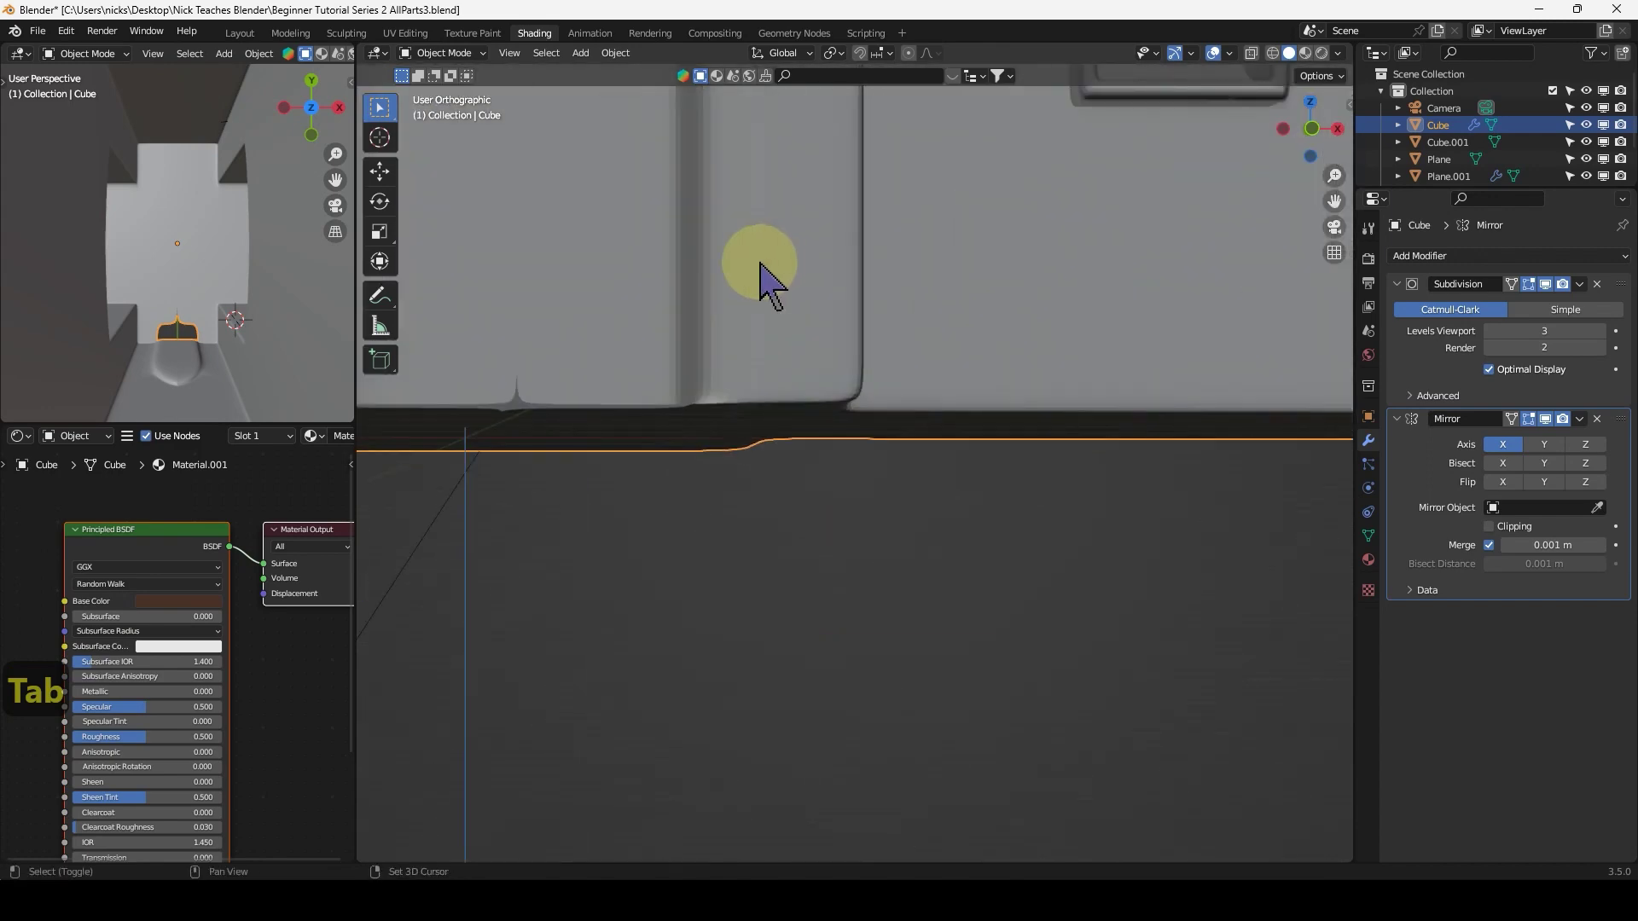
{"action": "middle_click_drag", "start_coordinate": [724, 94], "coordinate": [830, 330], "text": "shift"}
{"action": "scroll", "coordinate": [819, 172], "scroll_direction": "down", "scroll_amount": 4}
{"action": "middle_click_drag", "start_coordinate": [807, 85], "coordinate": [848, 387], "text": "shift"}
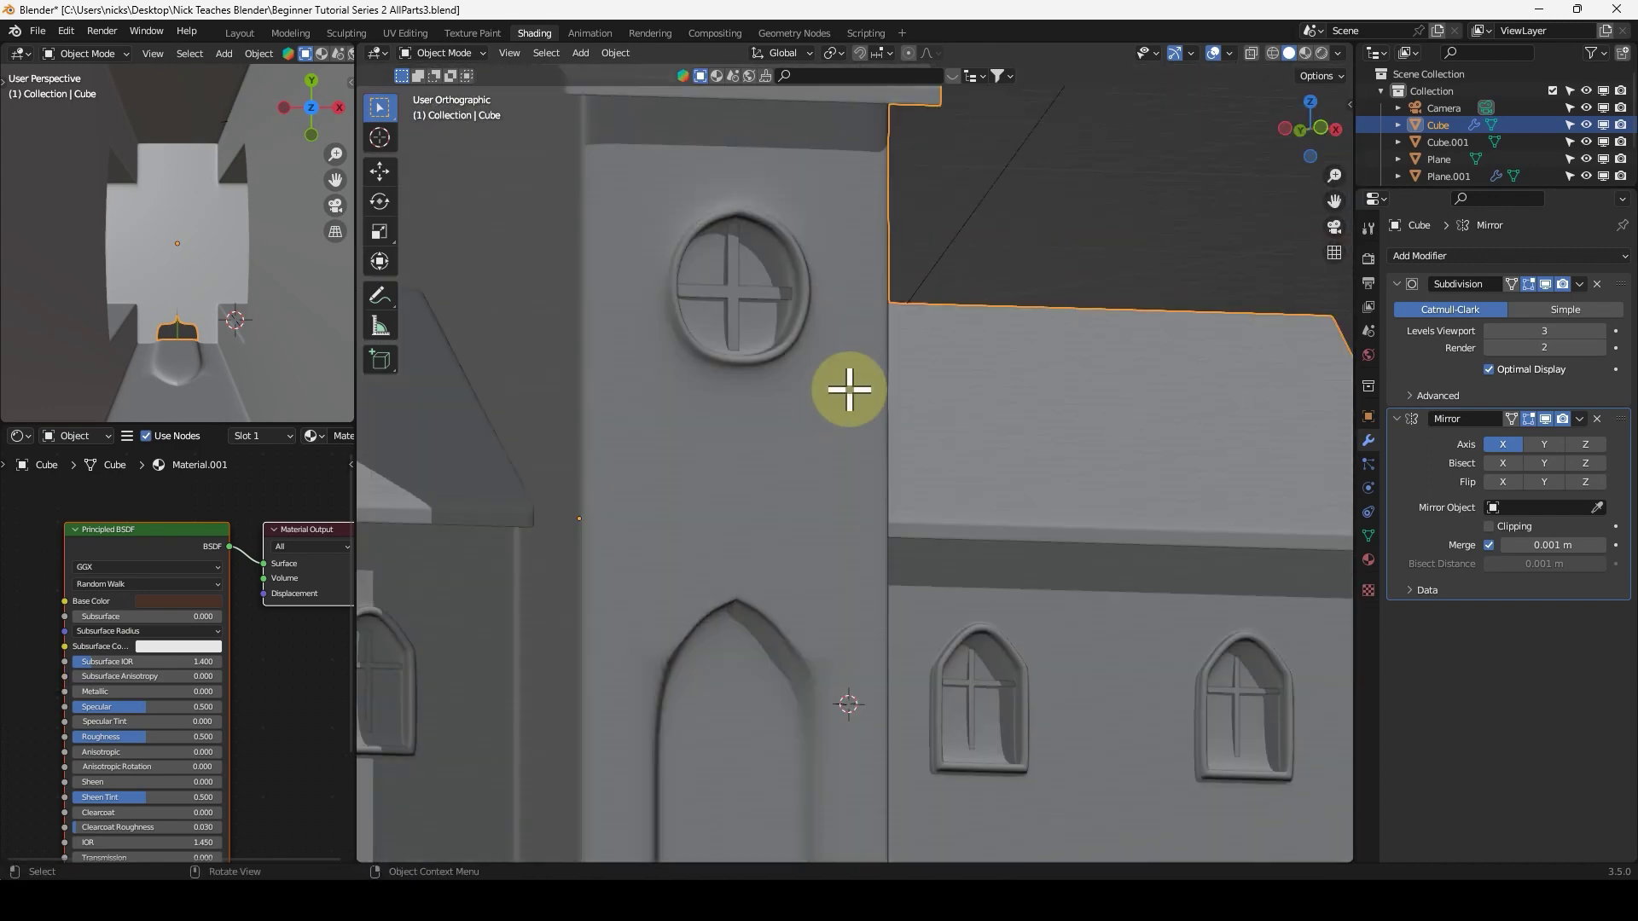
{"action": "key", "text": "Tab"}
{"action": "scroll", "coordinate": [834, 350], "scroll_direction": "up", "scroll_amount": 2}
{"action": "middle_click_drag", "start_coordinate": [708, 369], "coordinate": [705, 346], "text": "shift"}
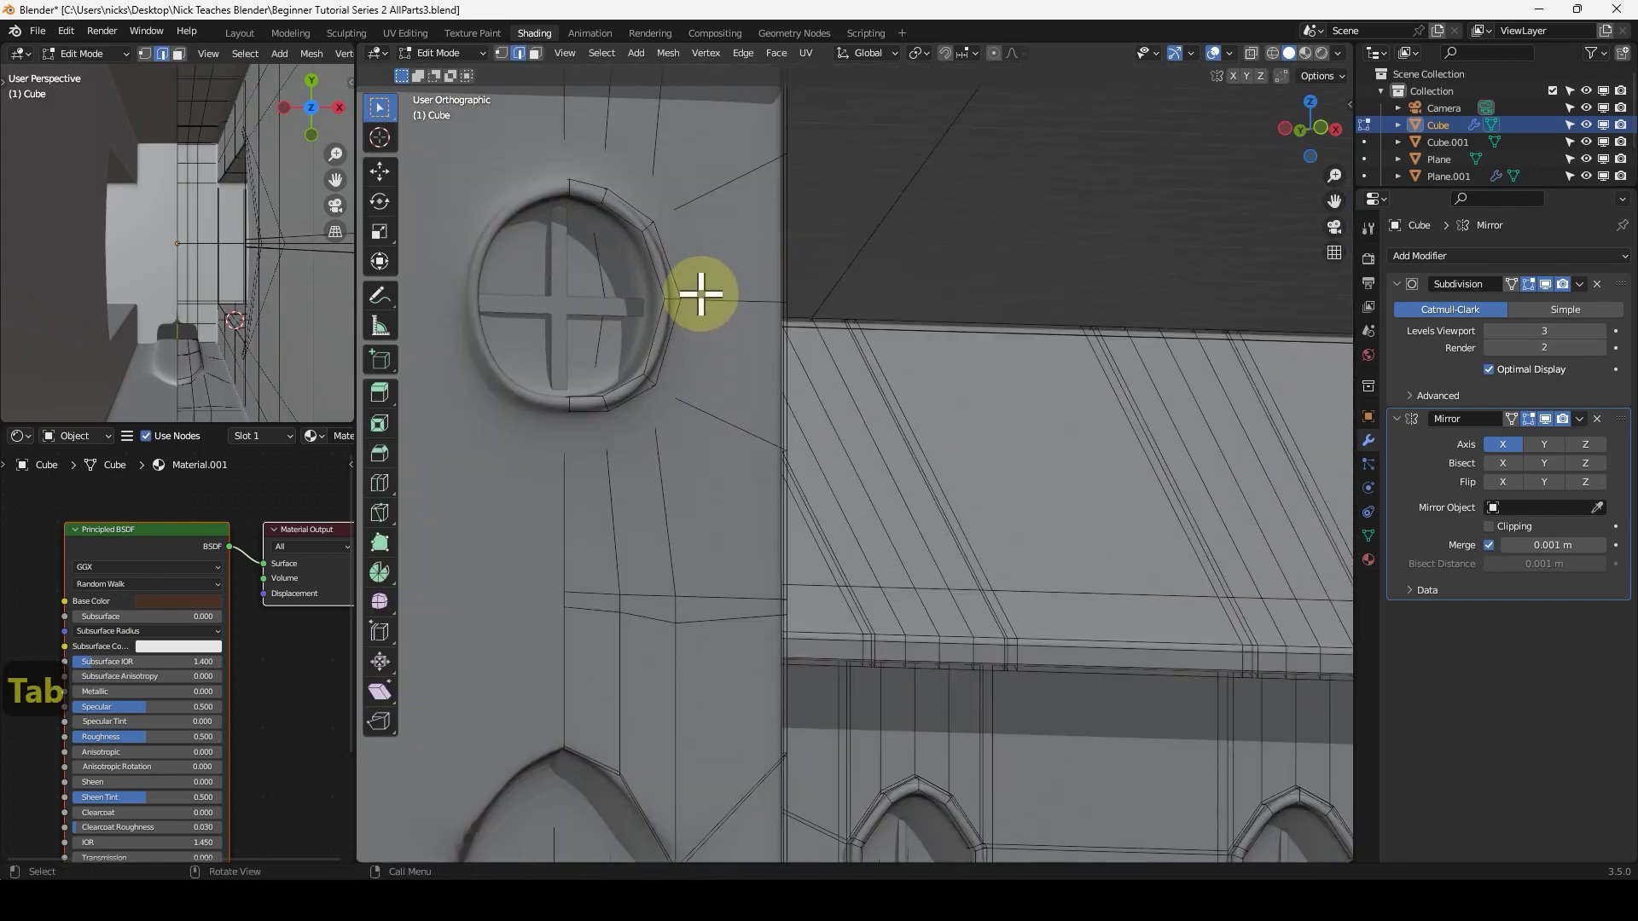
{"action": "middle_click_drag", "start_coordinate": [666, 193], "coordinate": [630, 263]}
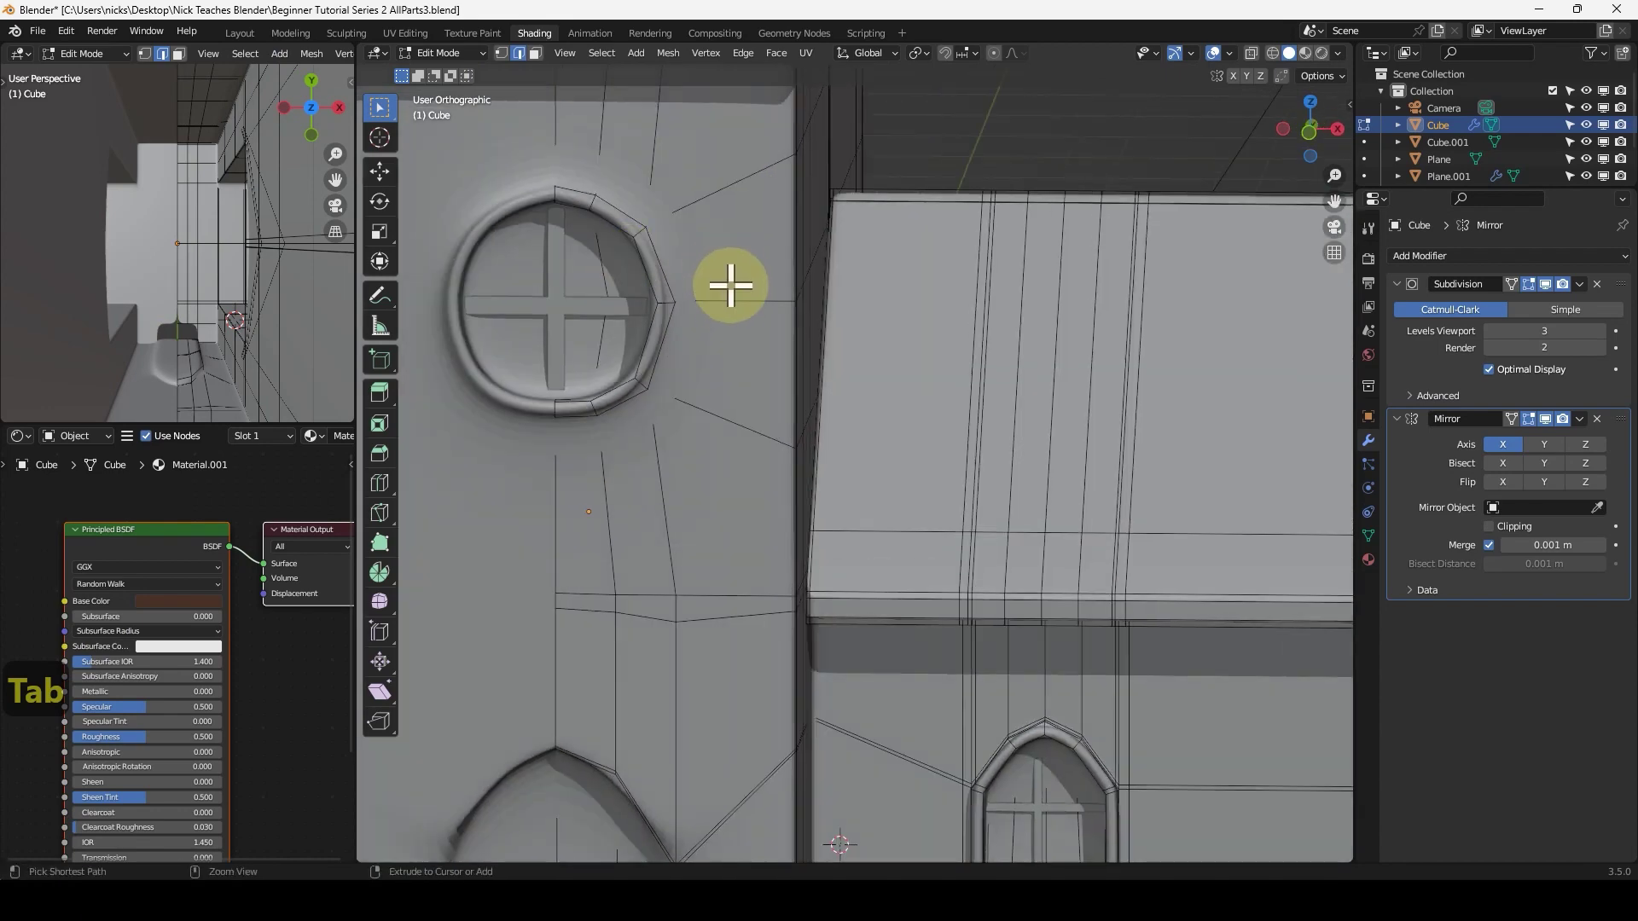
{"action": "key", "text": "ctrl+r"}
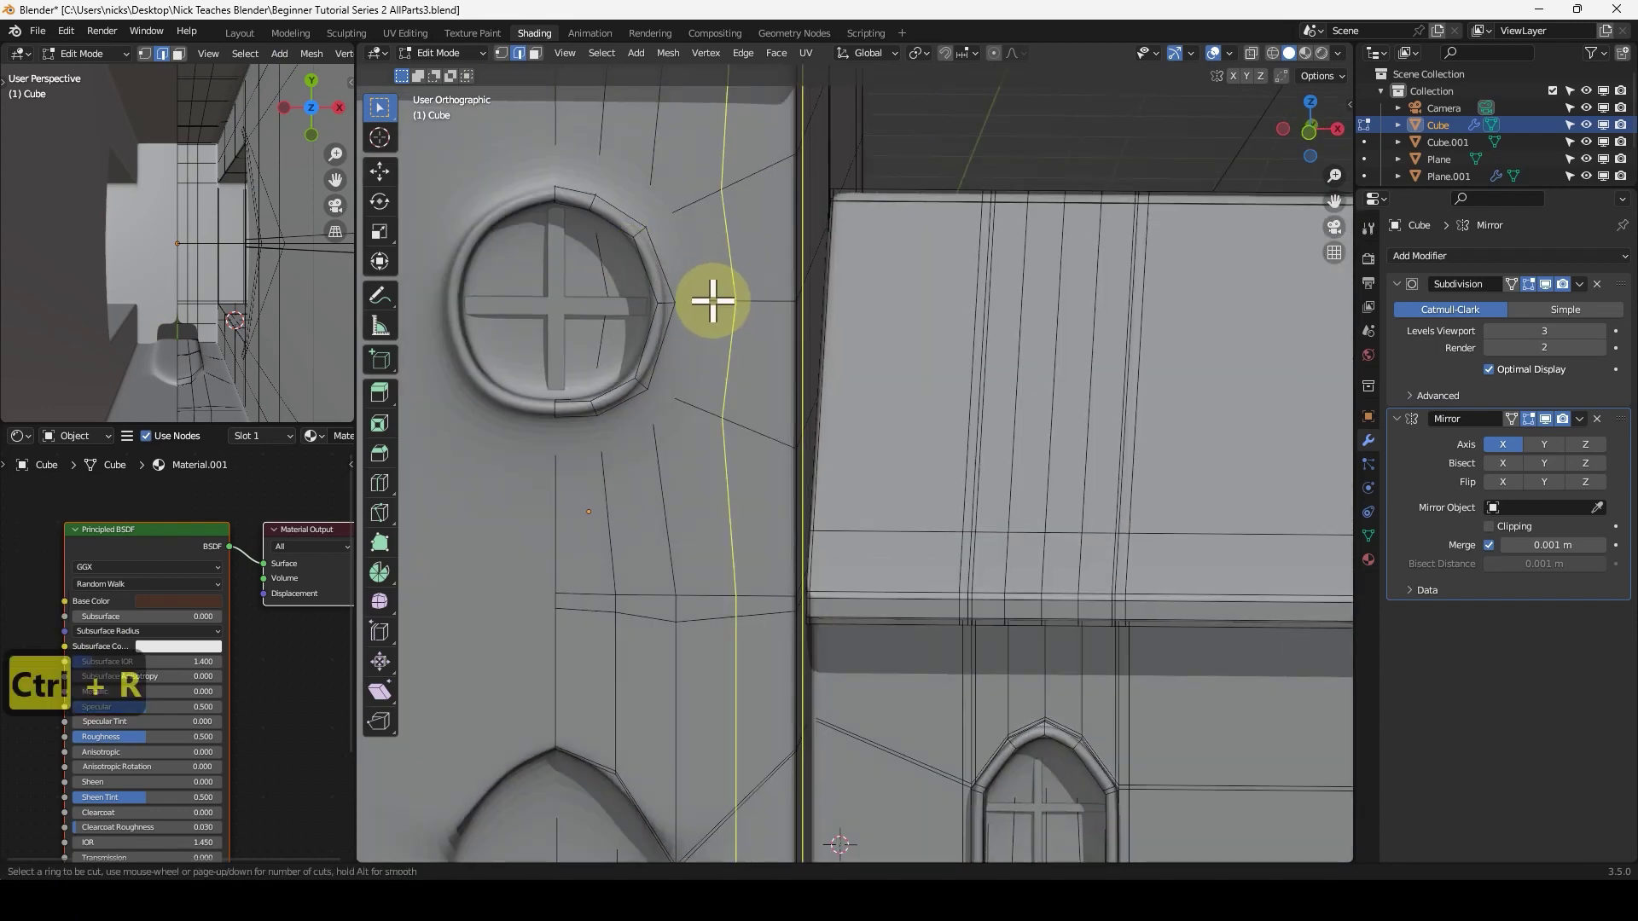
{"action": "left_click", "coordinate": [713, 300]}
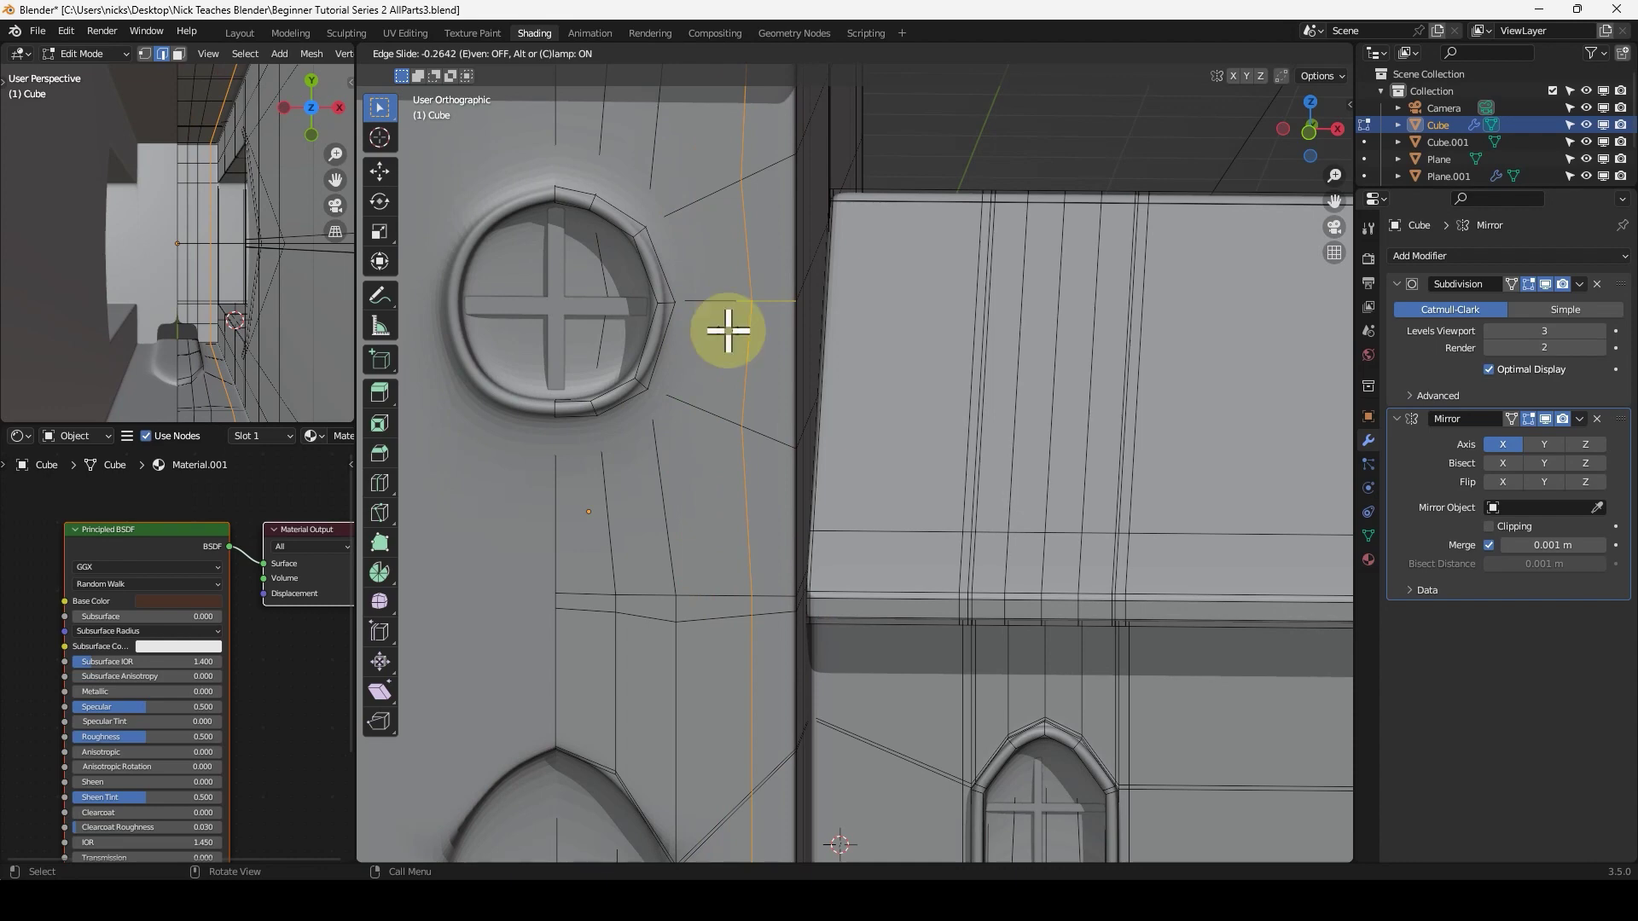
{"action": "left_click", "coordinate": [728, 331]}
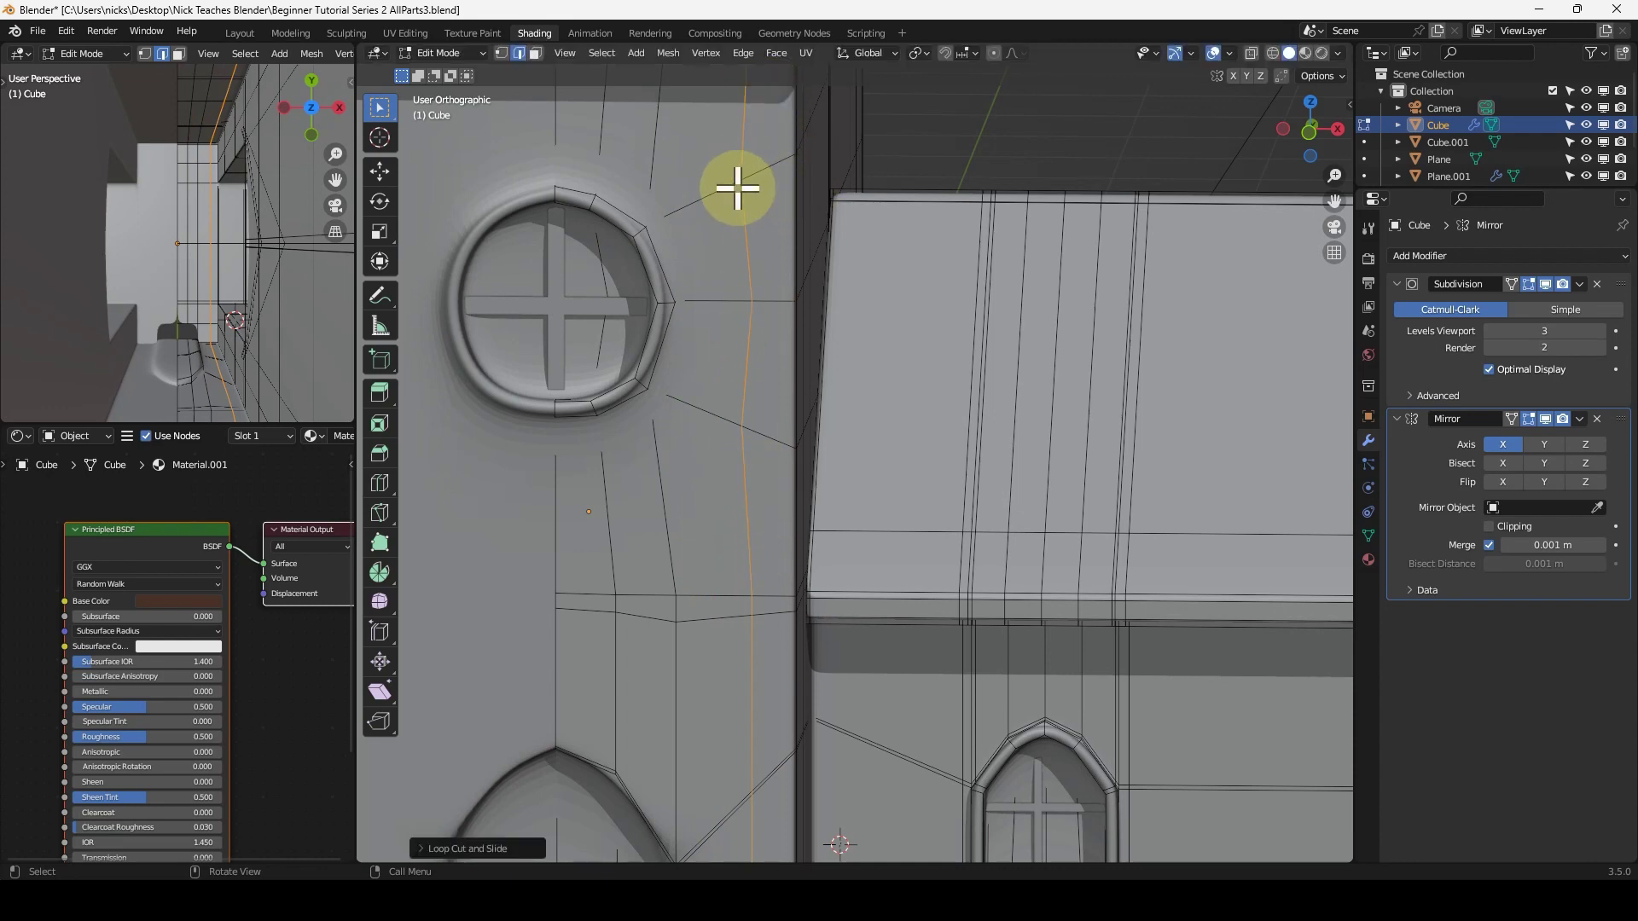
Flatten the selected tower wall loop by scaling it to 0 along X and move it about 0.25 m along X to the outer corner.
{"action": "middle_click_drag", "start_coordinate": [737, 188], "coordinate": [766, 293]}
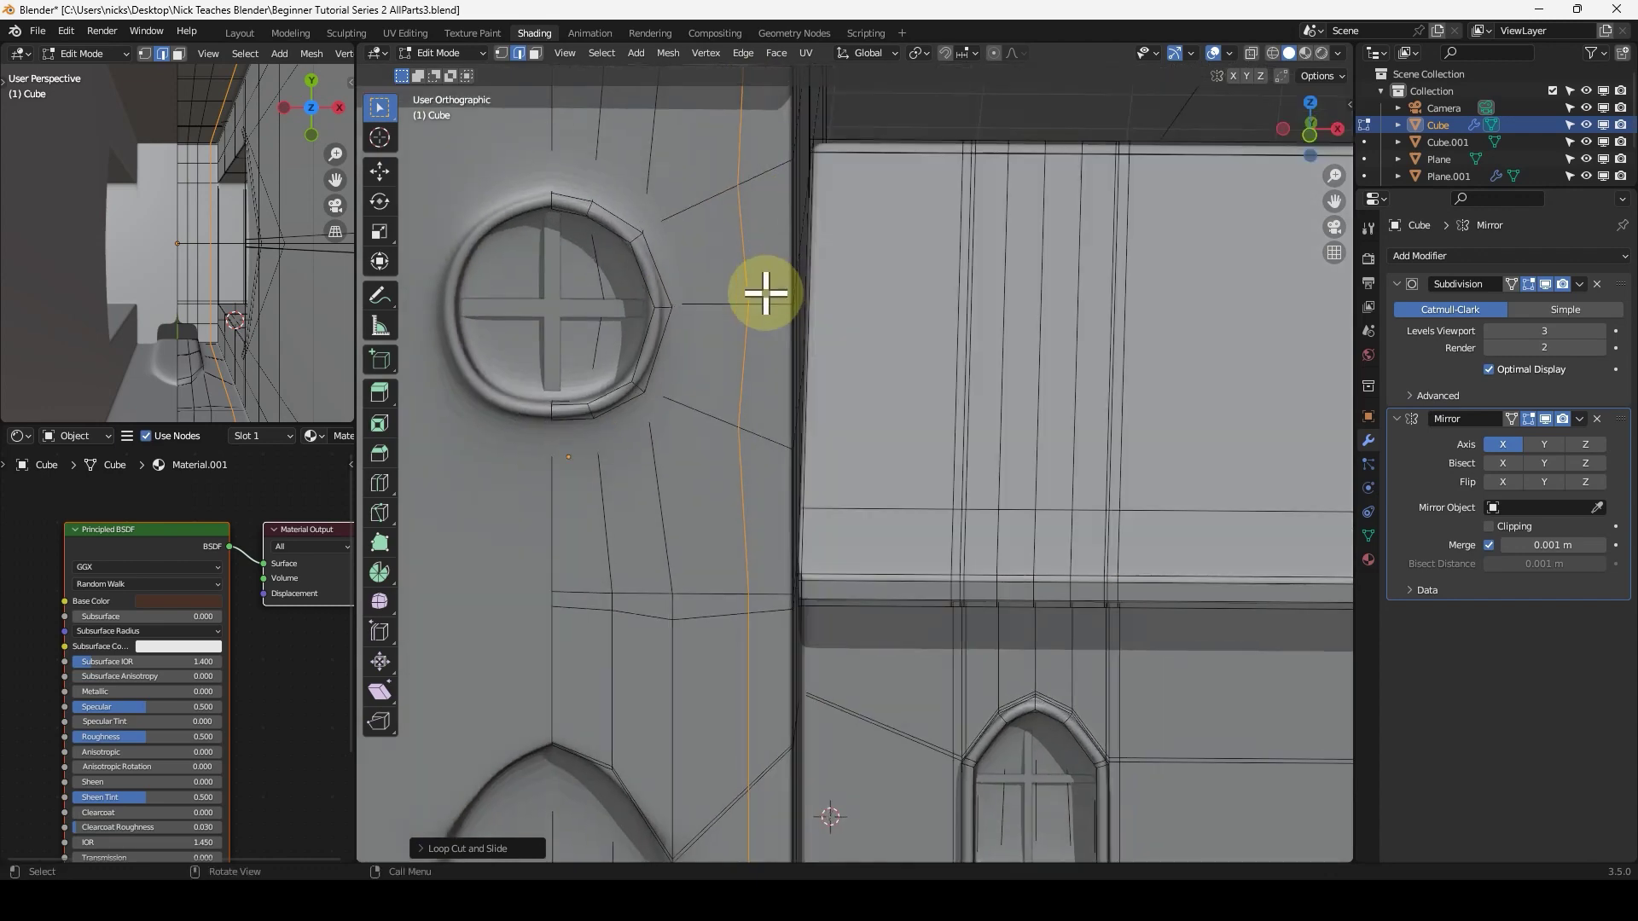
{"action": "middle_click_drag", "start_coordinate": [762, 358], "coordinate": [794, 156]}
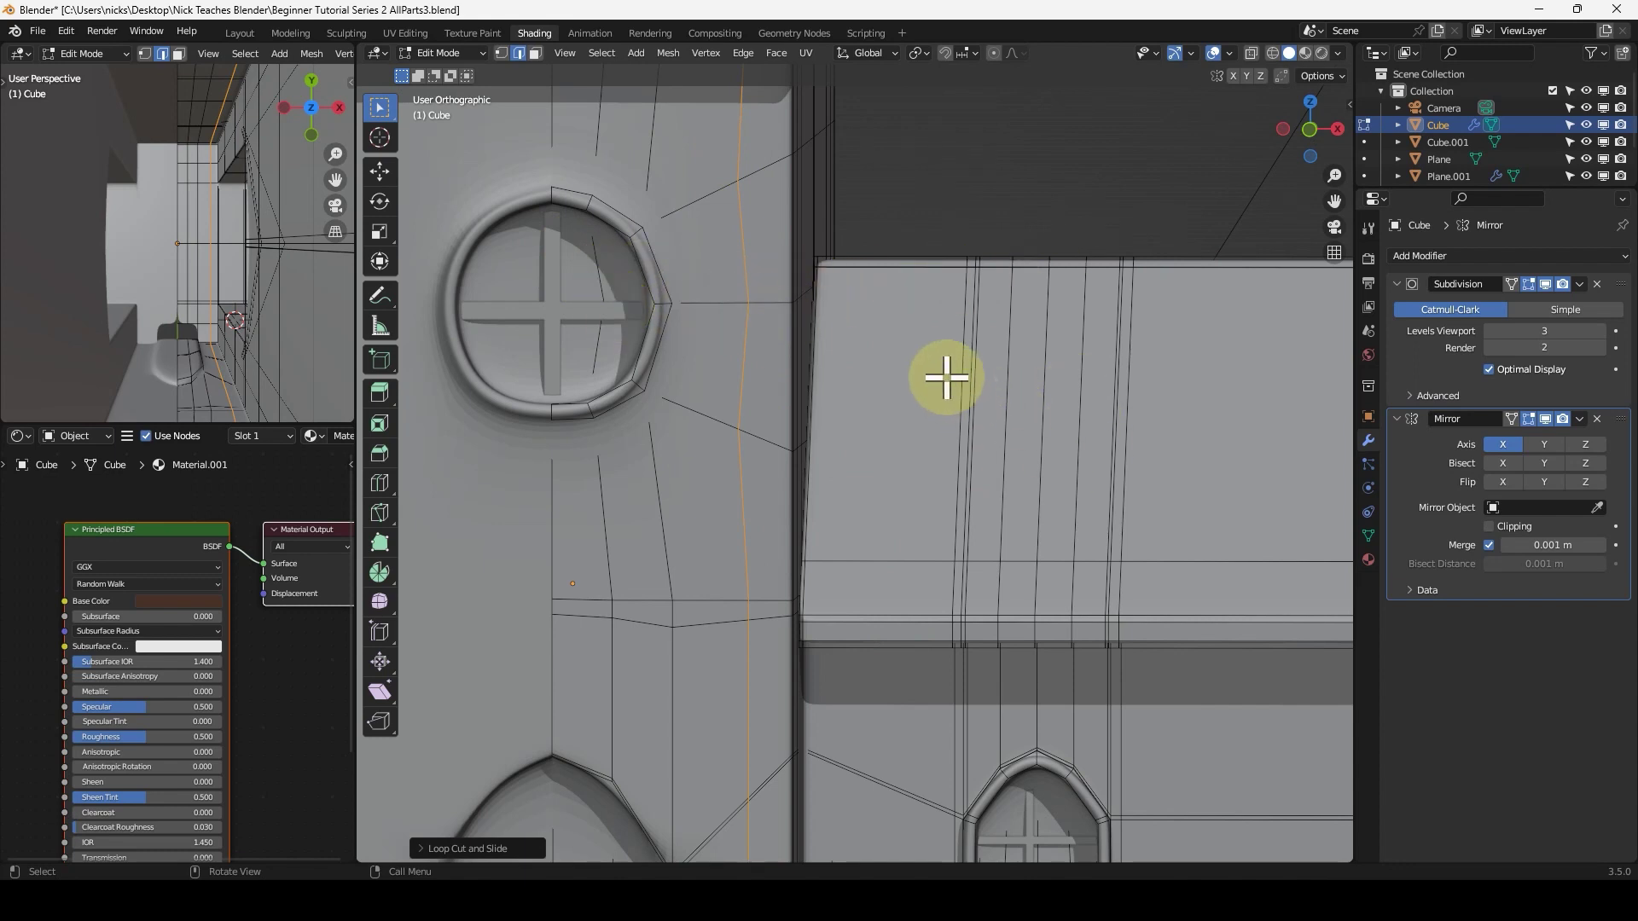
{"action": "key", "text": "s"}
{"action": "key", "text": "x"}
{"action": "key", "text": "Return"}
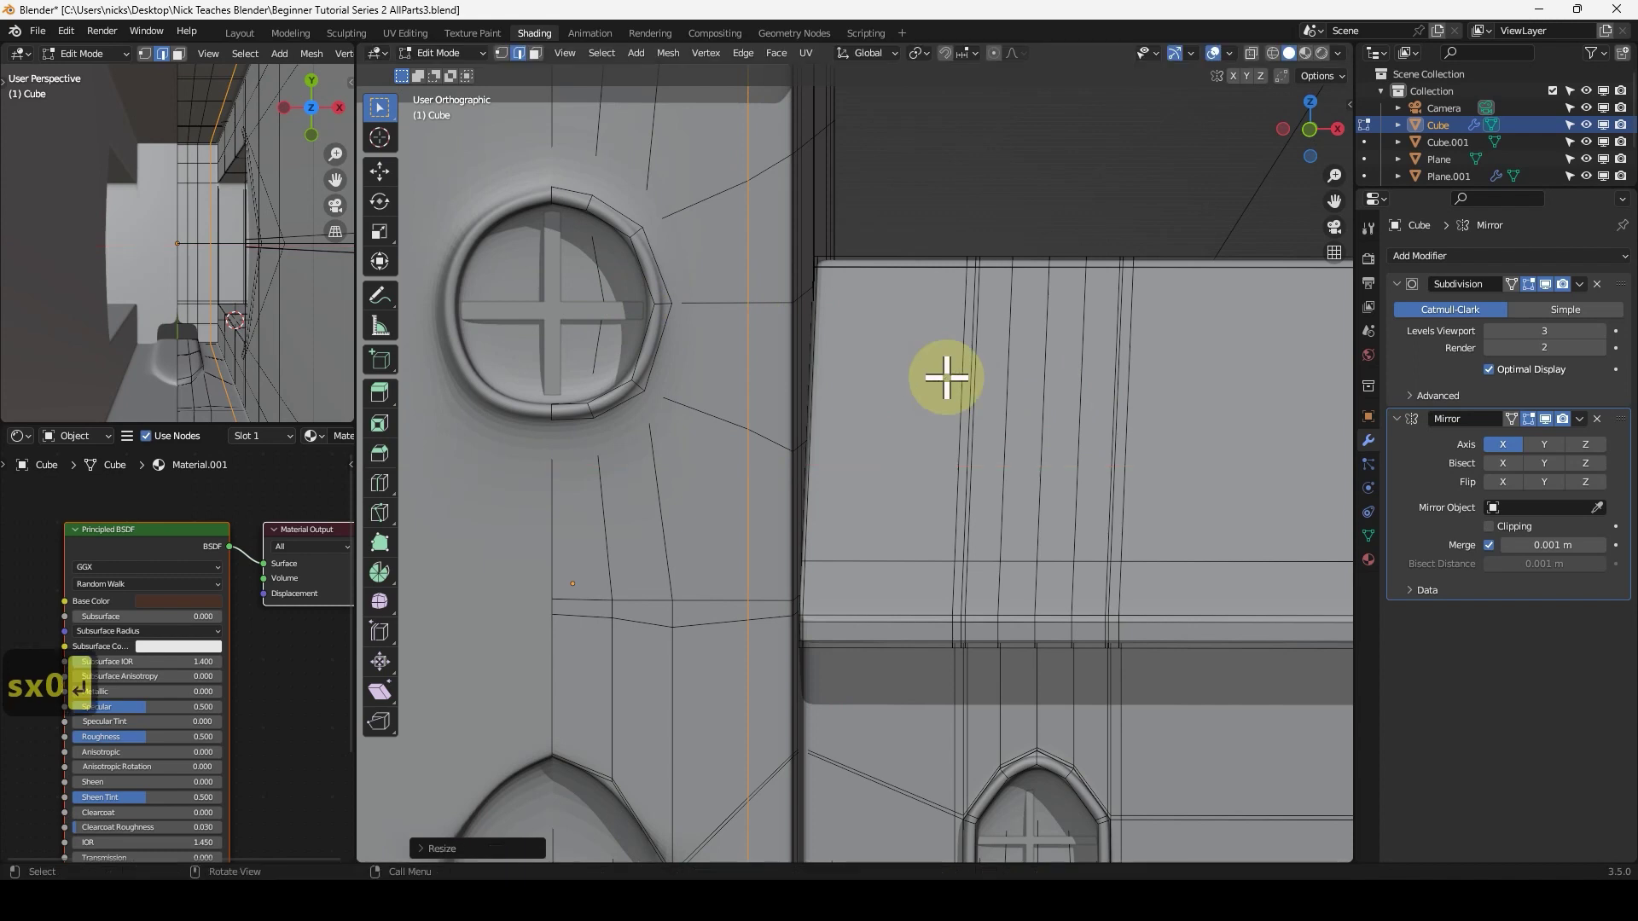
{"action": "key", "text": "g"}
{"action": "key", "text": "x"}
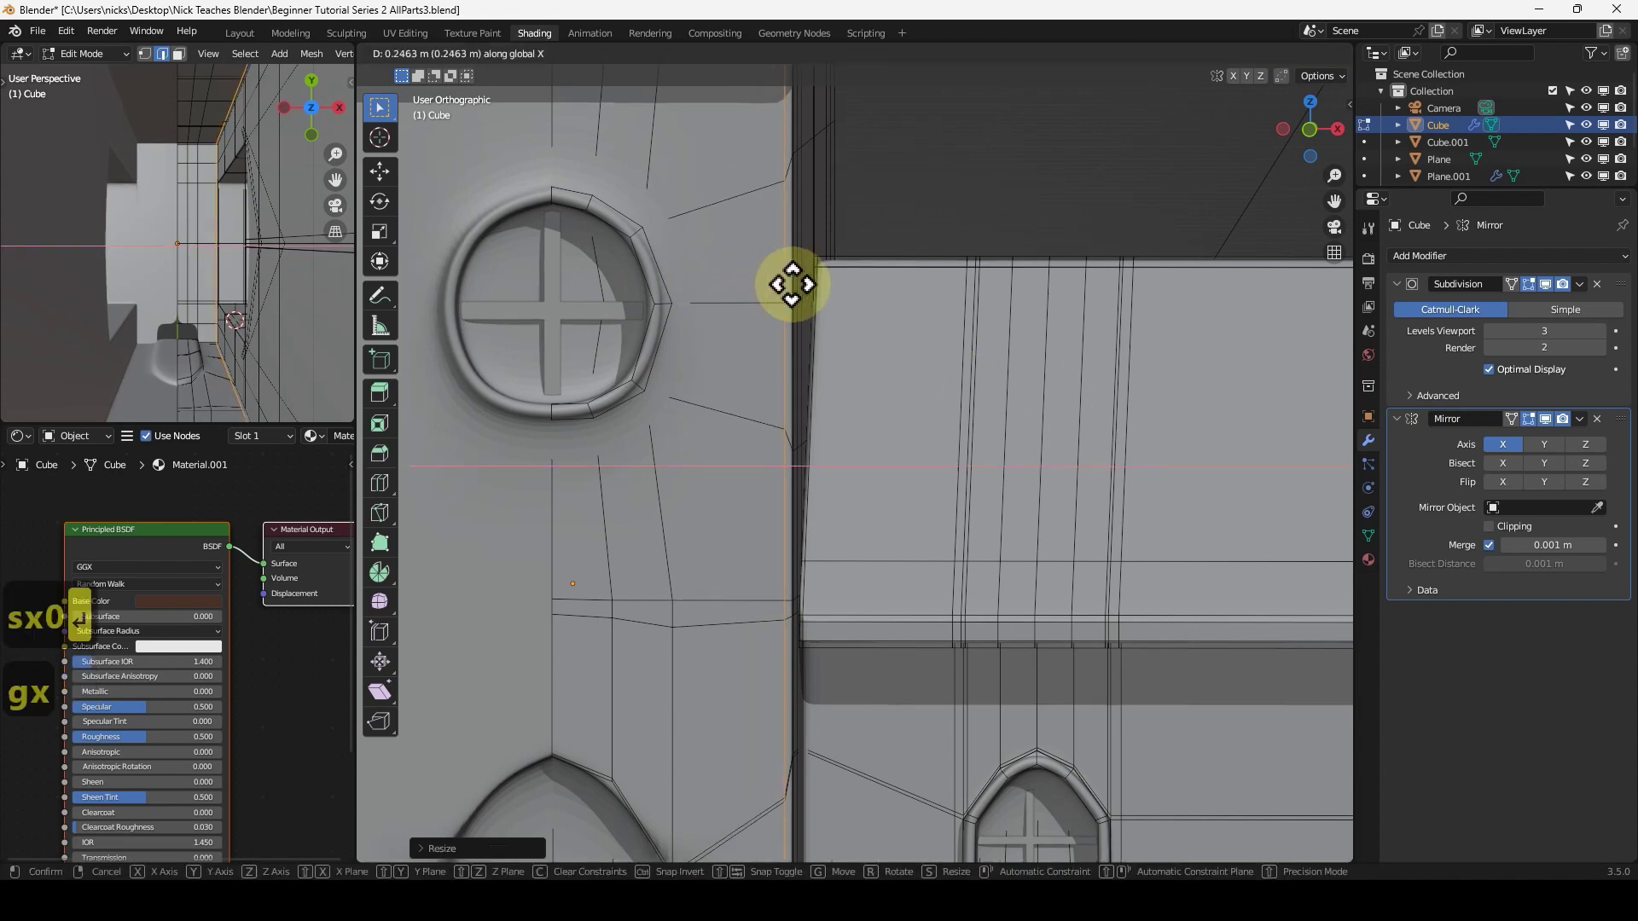
{"action": "left_click", "coordinate": [792, 284]}
Add a vertical loop cut on the tower's front wall beside the round window, slid close to the window frame.
{"action": "mouse_move", "coordinate": [750, 301]}
{"action": "middle_mouse_down"}
{"action": "mouse_move", "coordinate": [640, 337]}
{"action": "mouse_move", "coordinate": [774, 337]}
{"action": "mouse_move", "coordinate": [775, 321]}
{"action": "middle_mouse_up"}
{"action": "key", "text": "ctrl+r"}
{"action": "left_click", "coordinate": [773, 318]}
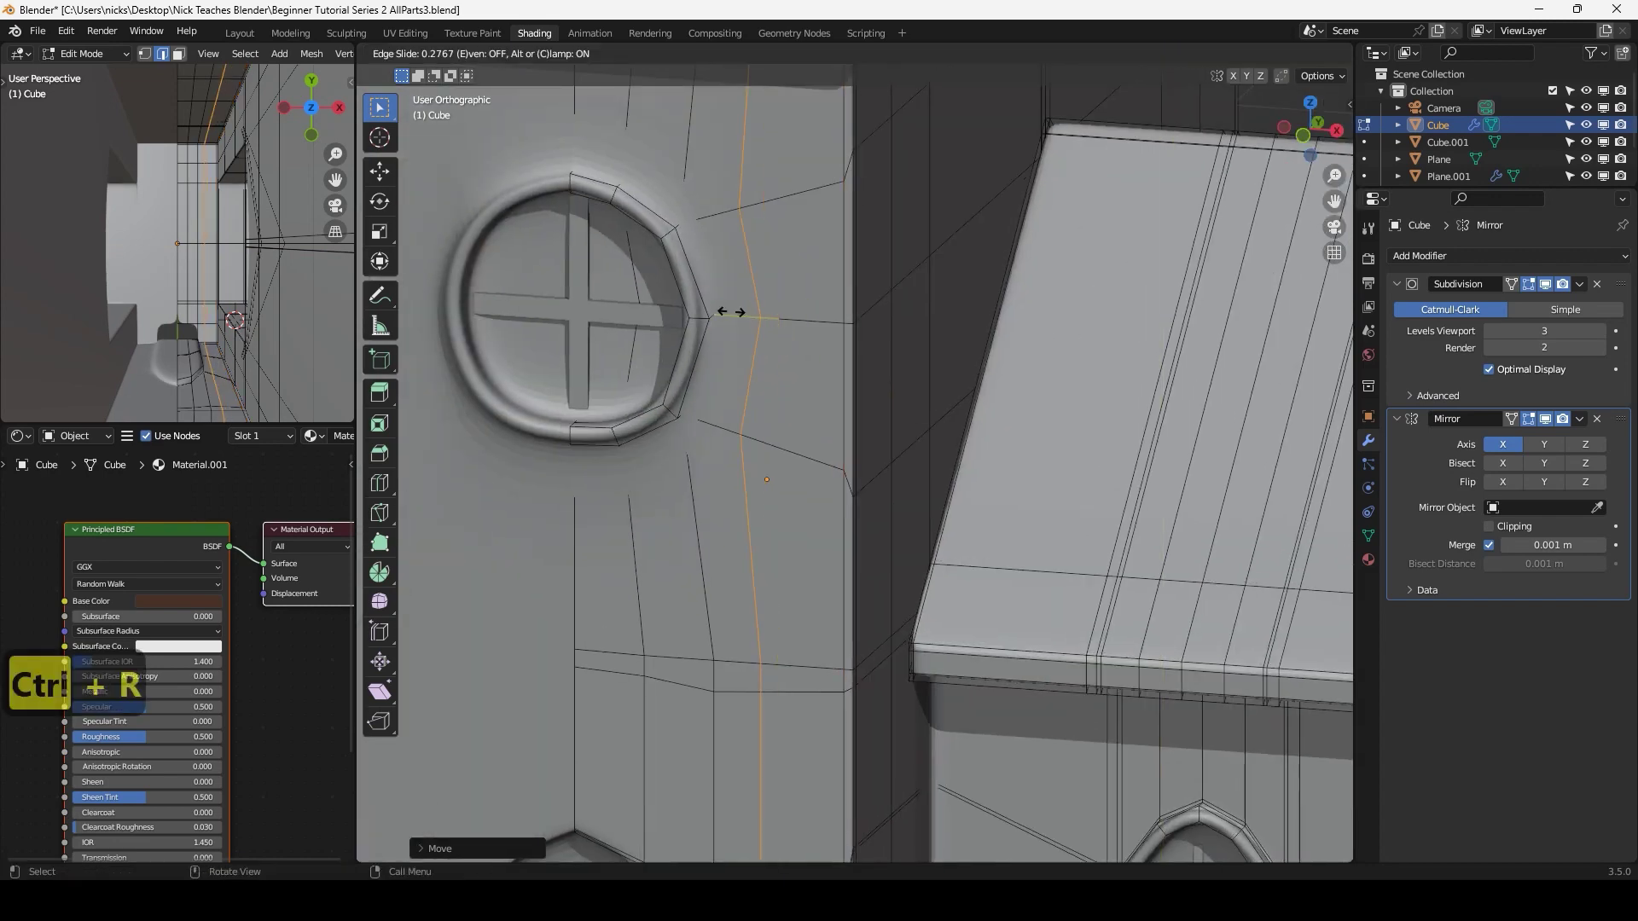
{"action": "left_click", "coordinate": [702, 161]}
Add horizontal loop cuts above and below the tower's round window, each slid close to the window frame.
{"action": "key", "text": "ctrl+r"}
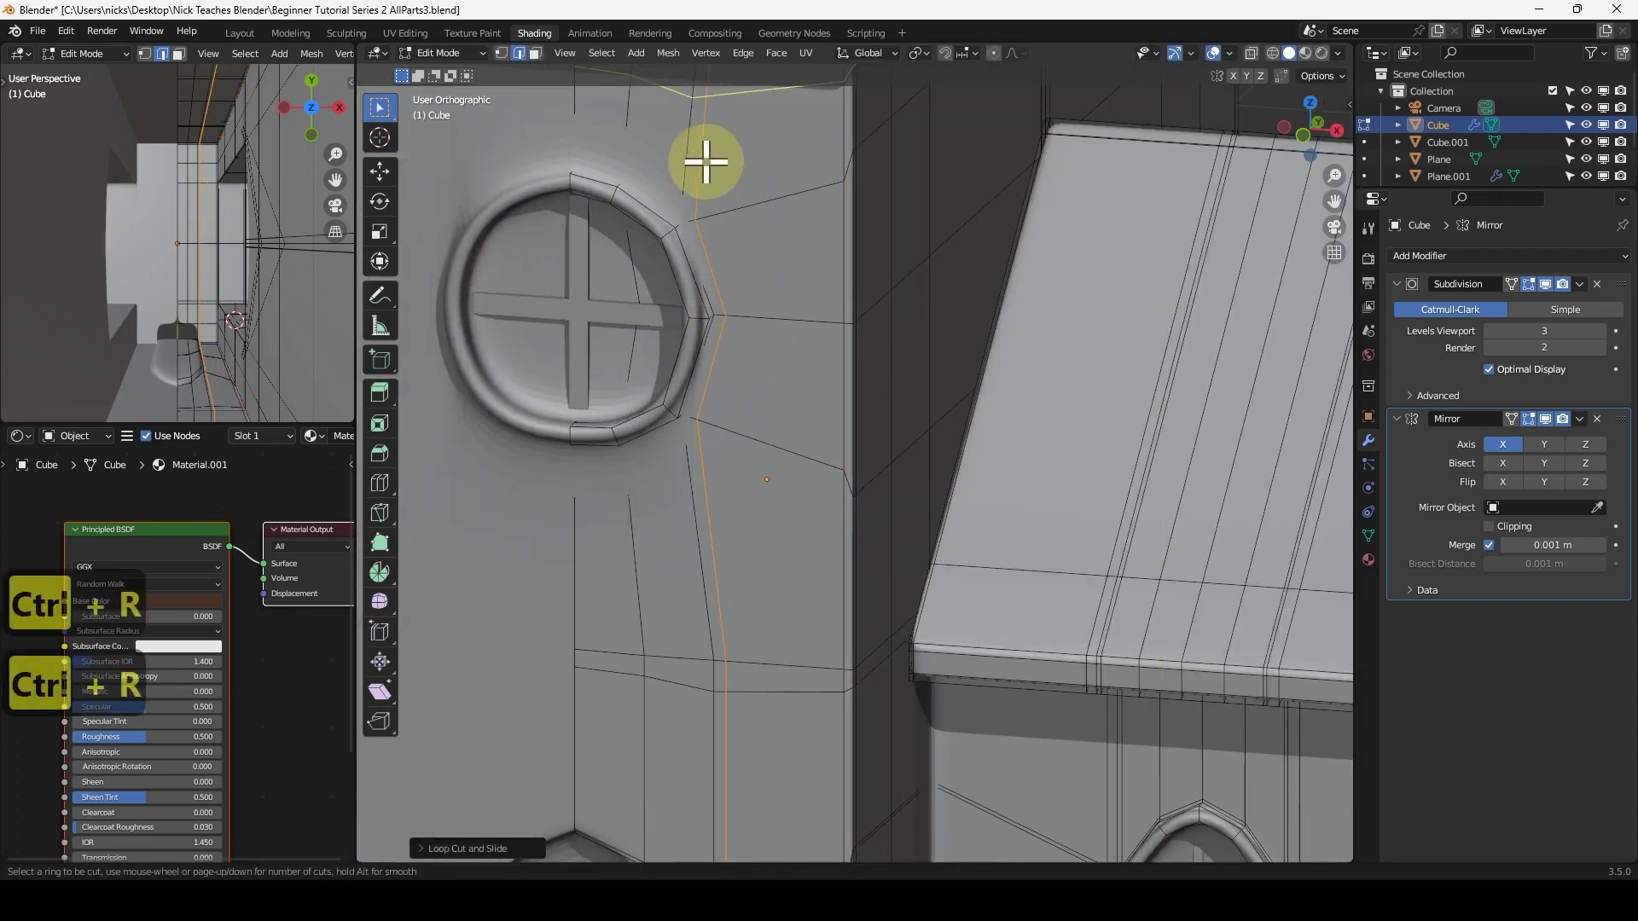
{"action": "left_click", "coordinate": [700, 171]}
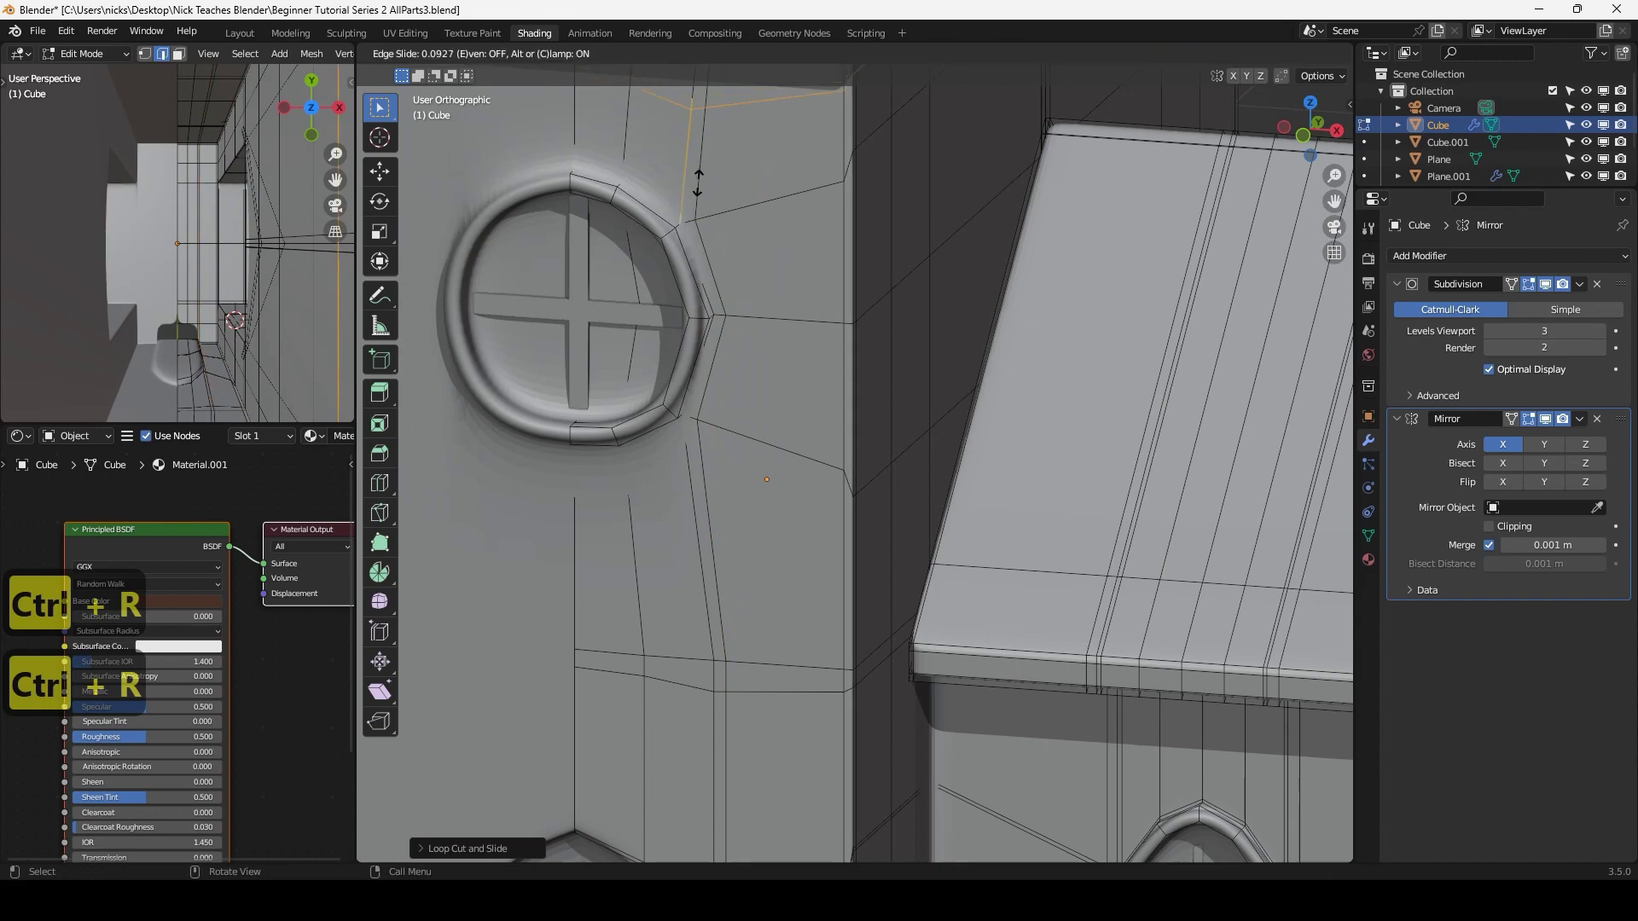
{"action": "left_click", "coordinate": [687, 260]}
{"action": "middle_click_drag", "start_coordinate": [684, 322], "coordinate": [731, 377]}
{"action": "key", "text": "ctrl+r"}
{"action": "left_click", "coordinate": [733, 383]}
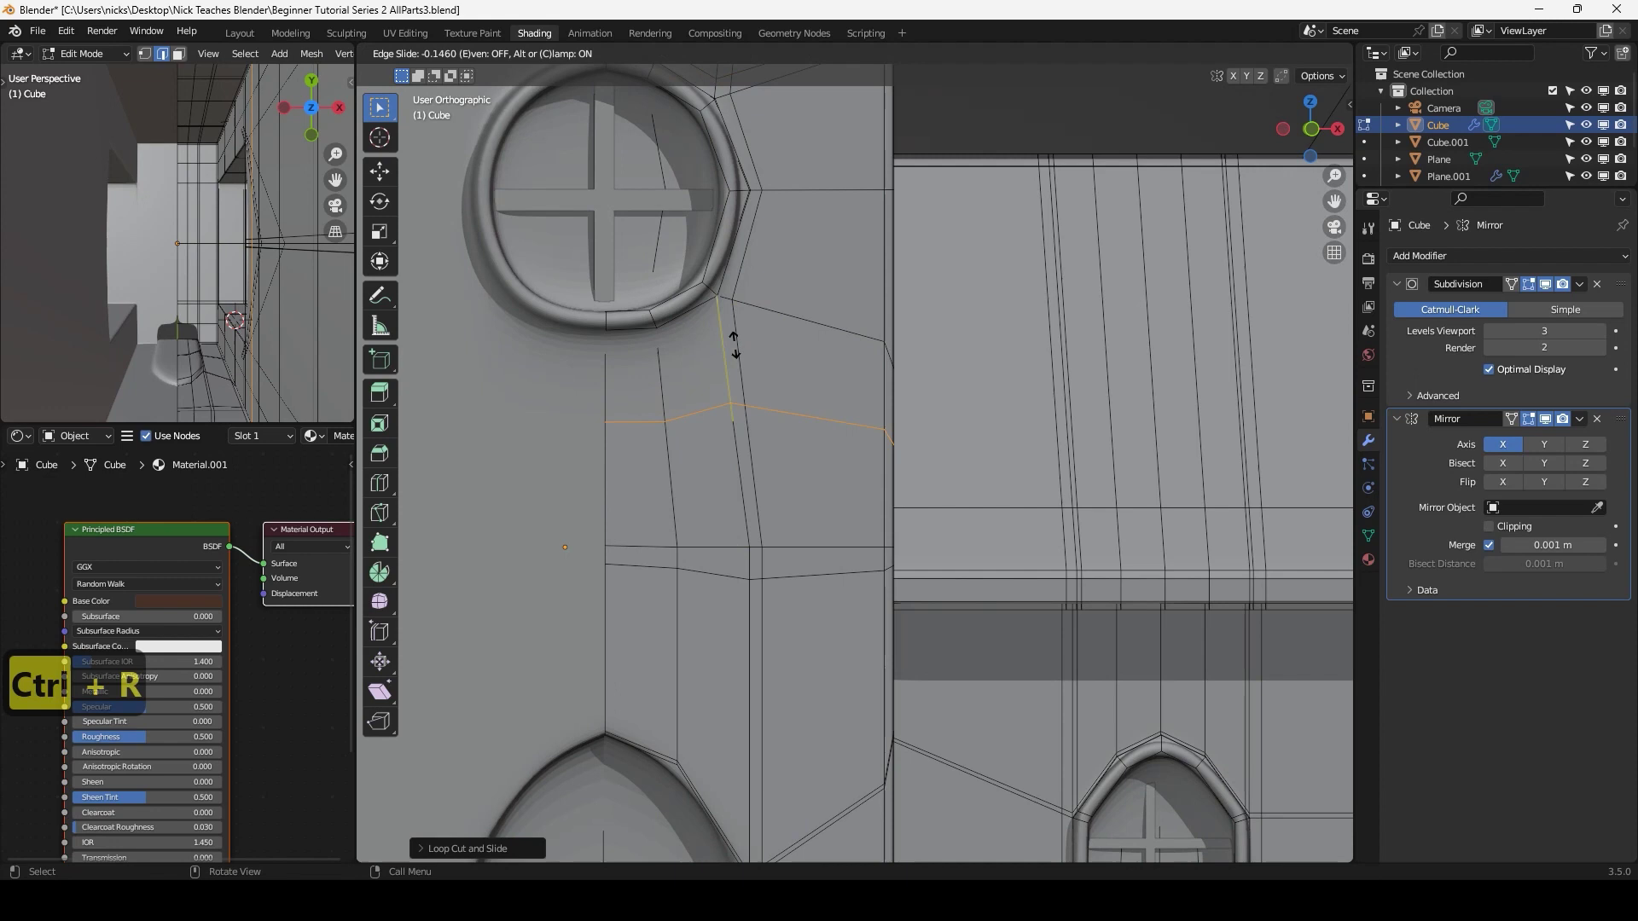
{"action": "left_click", "coordinate": [734, 279]}
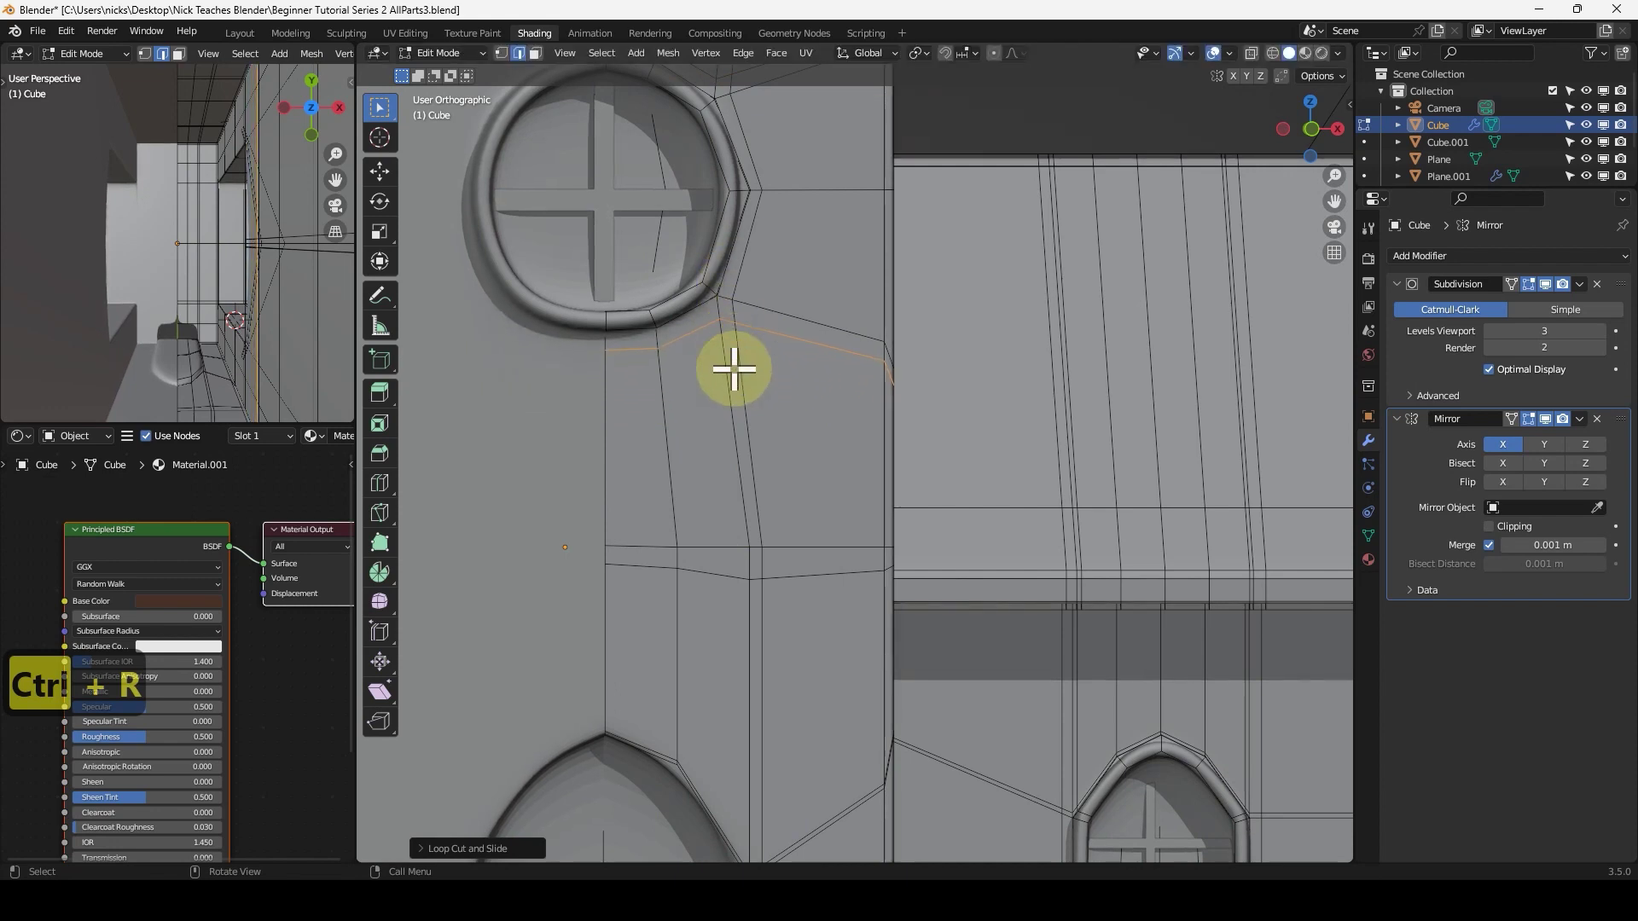
Check the shading of the tower's front wall, doorway and side wing in Object Mode.
{"action": "key", "text": "Tab"}
{"action": "scroll", "coordinate": [741, 392], "scroll_direction": "down", "scroll_amount": 3}
{"action": "scroll", "coordinate": [747, 391], "scroll_direction": "down", "scroll_amount": 2}
{"action": "middle_click_drag", "start_coordinate": [782, 496], "coordinate": [735, 378], "text": "shift"}
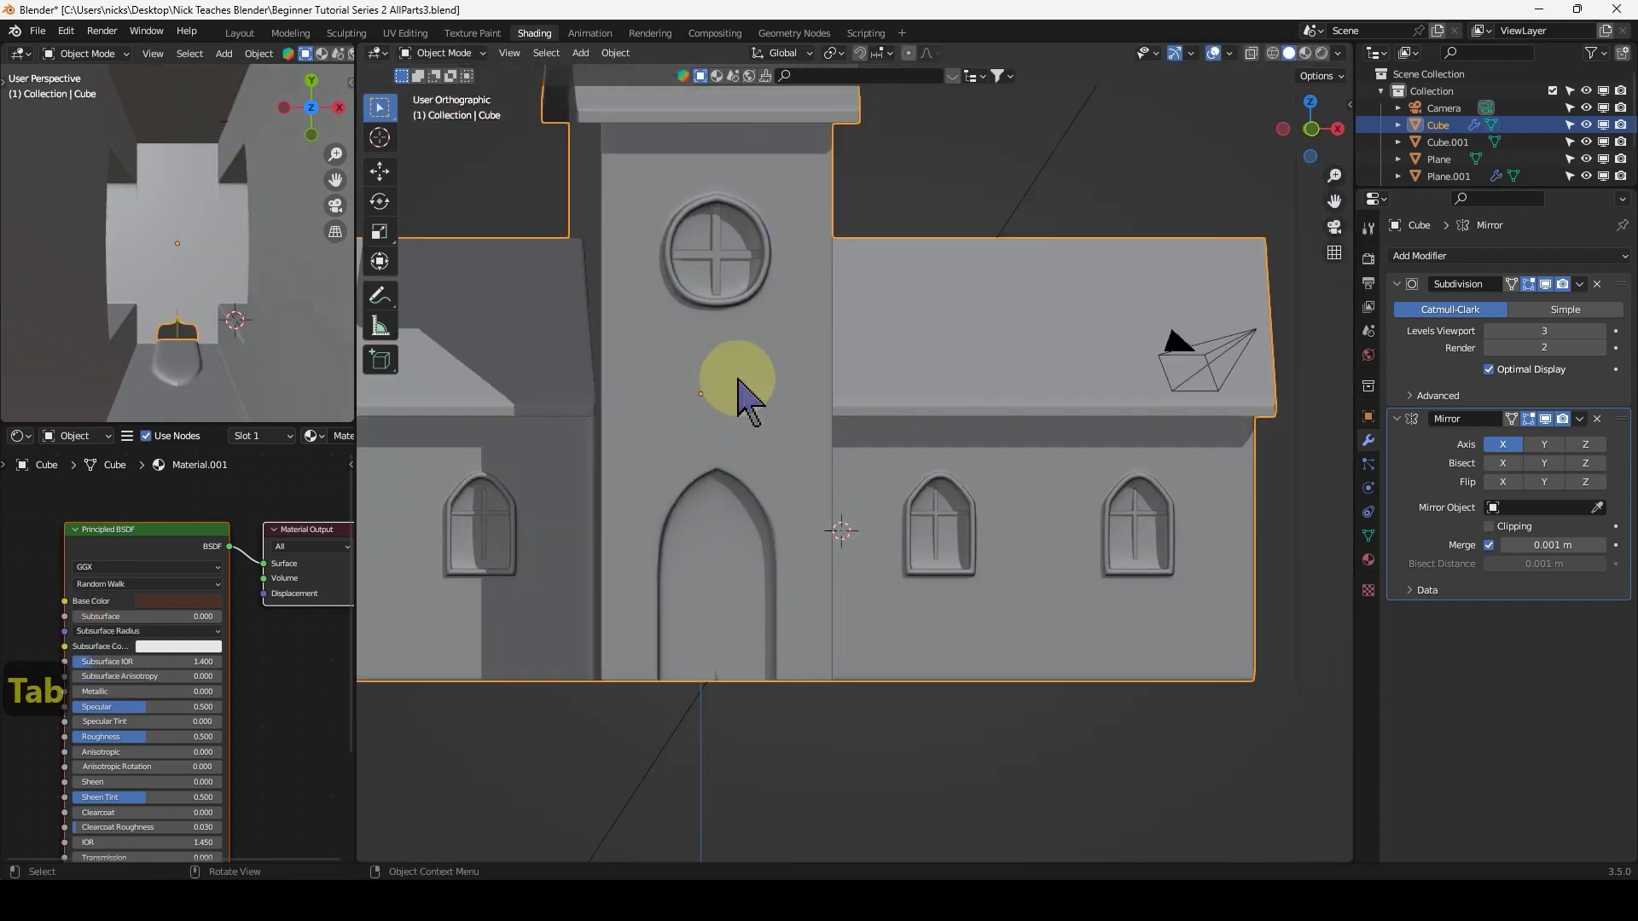
{"action": "middle_click_drag", "start_coordinate": [826, 428], "coordinate": [801, 359]}
{"action": "scroll", "coordinate": [731, 267], "scroll_direction": "up", "scroll_amount": 3}
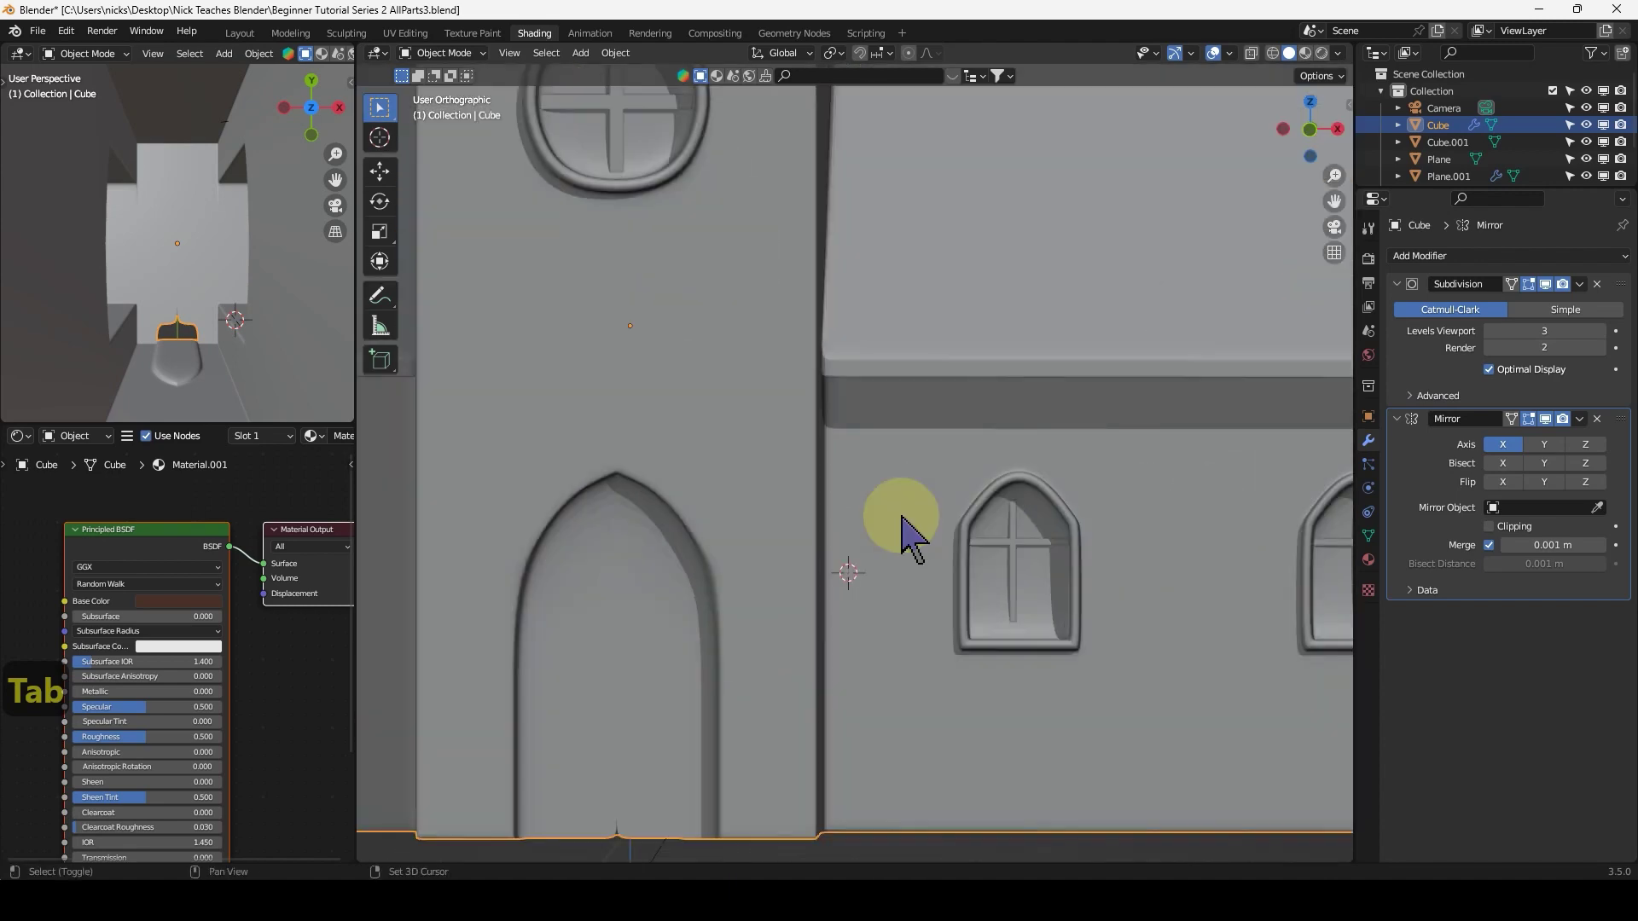
{"action": "middle_click_drag", "start_coordinate": [899, 515], "coordinate": [1075, 790], "text": "shift"}
Add a centred loop cut around the round window's frame and bevel it about 0.028 m wide to flatten the frame.
{"action": "key", "text": "Tab"}
{"action": "middle_click_drag", "start_coordinate": [781, 391], "coordinate": [768, 439], "text": "shift"}
{"action": "scroll", "coordinate": [768, 439], "scroll_direction": "up", "scroll_amount": 5}
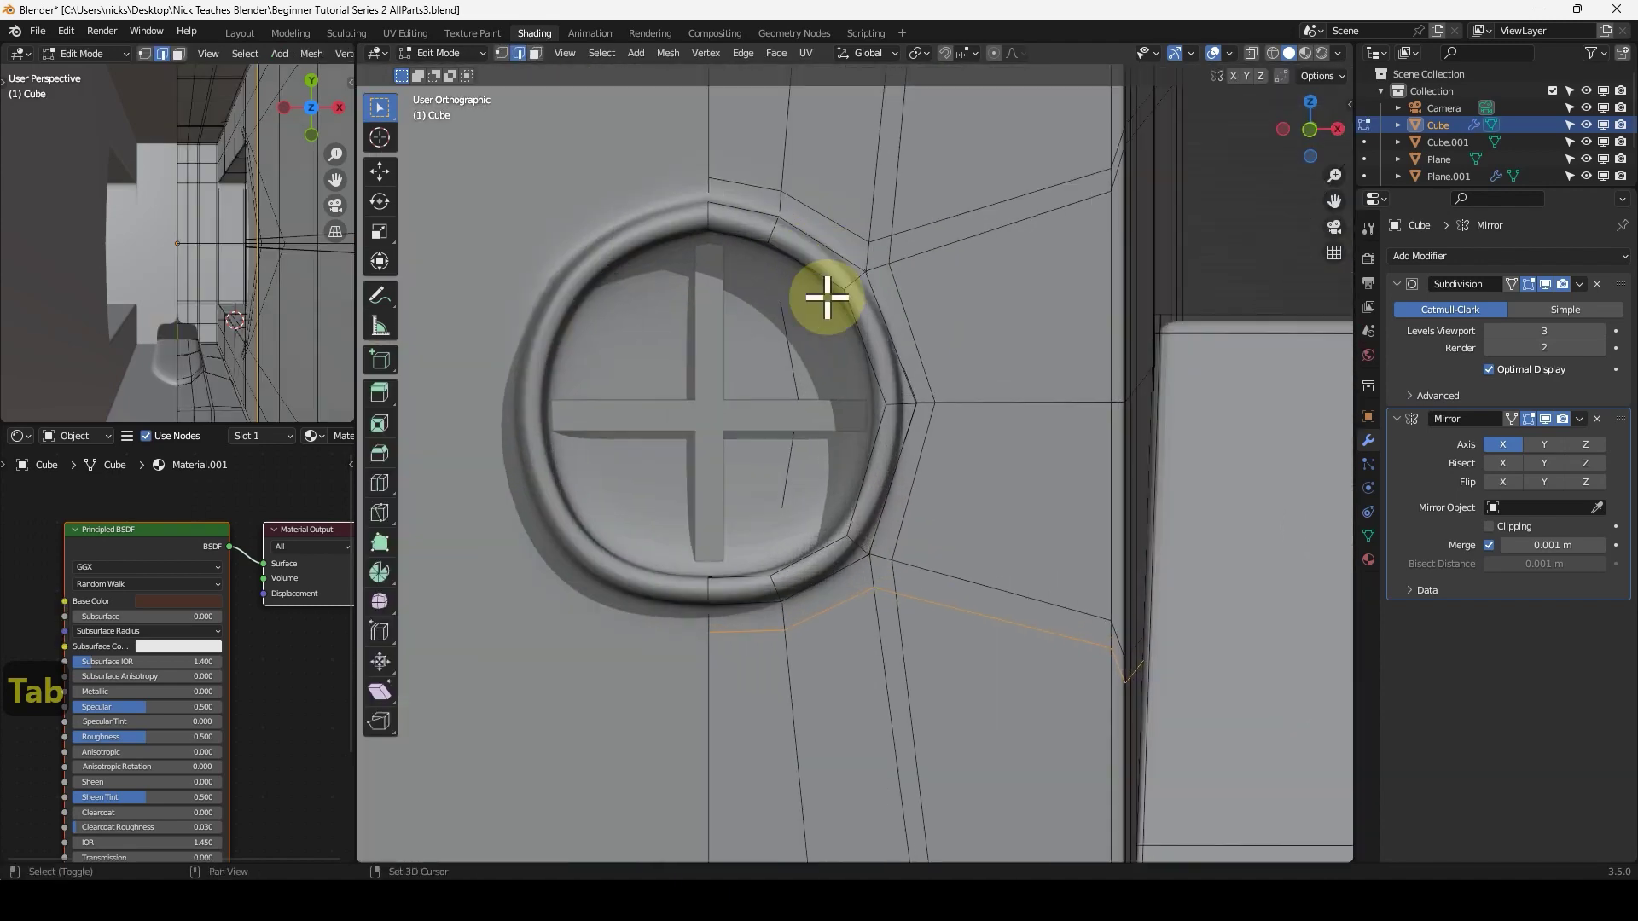
{"action": "middle_click_drag", "start_coordinate": [787, 250], "coordinate": [804, 303], "text": "shift"}
{"action": "scroll", "coordinate": [802, 299], "scroll_direction": "up", "scroll_amount": 1}
{"action": "key", "text": "ctrl+r"}
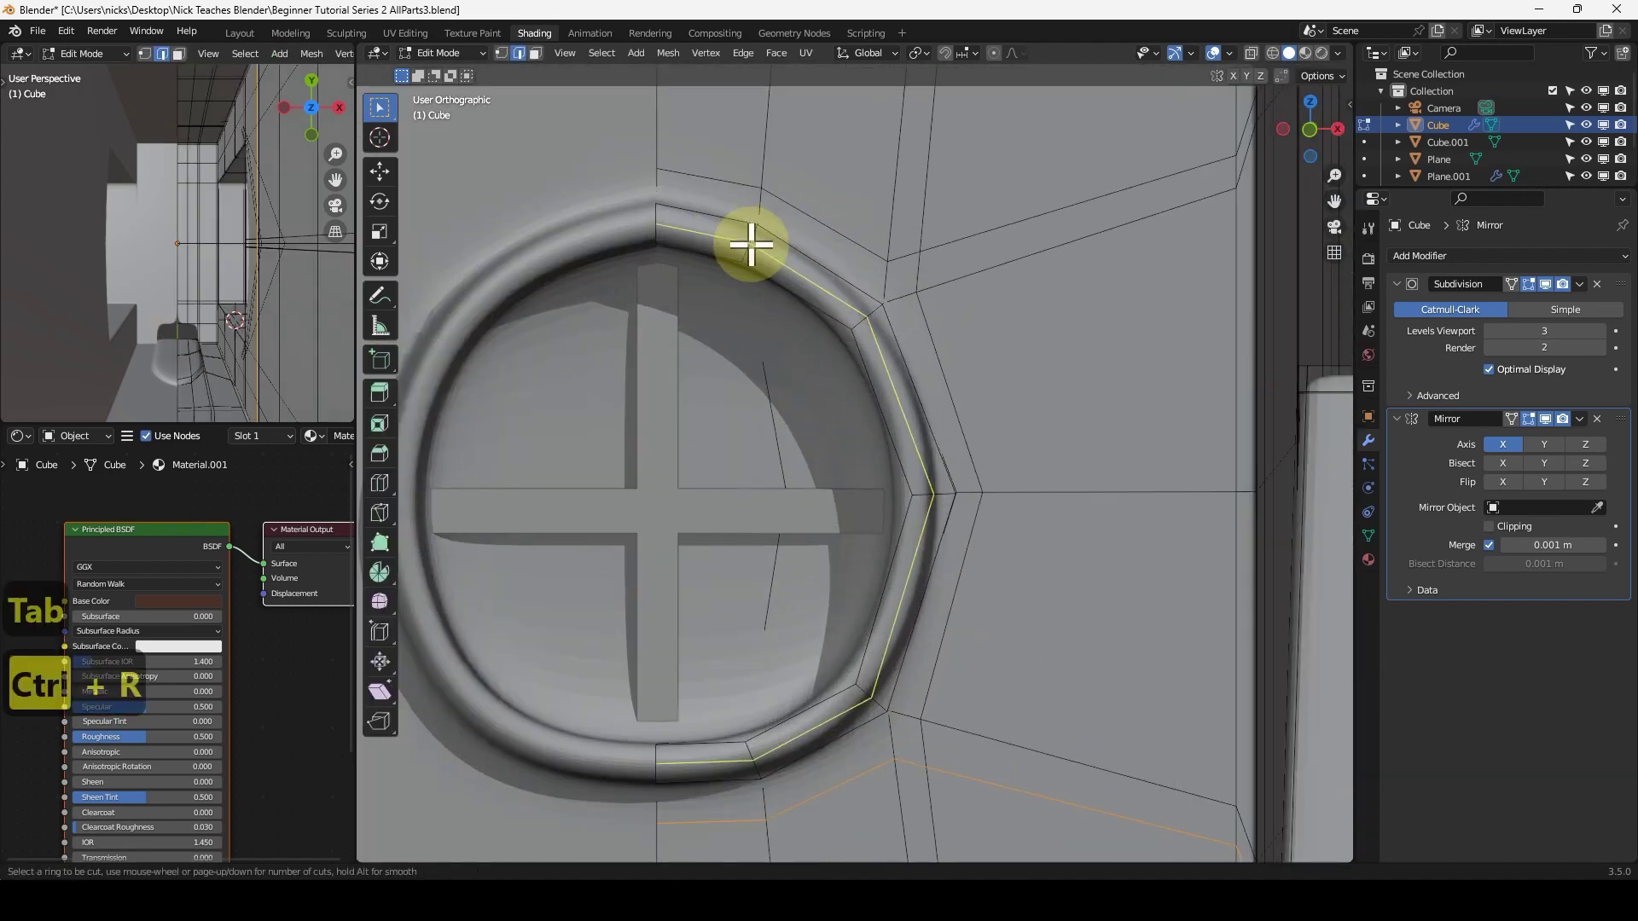
{"action": "left_click", "coordinate": [751, 245]}
{"action": "right_click", "coordinate": [755, 247]}
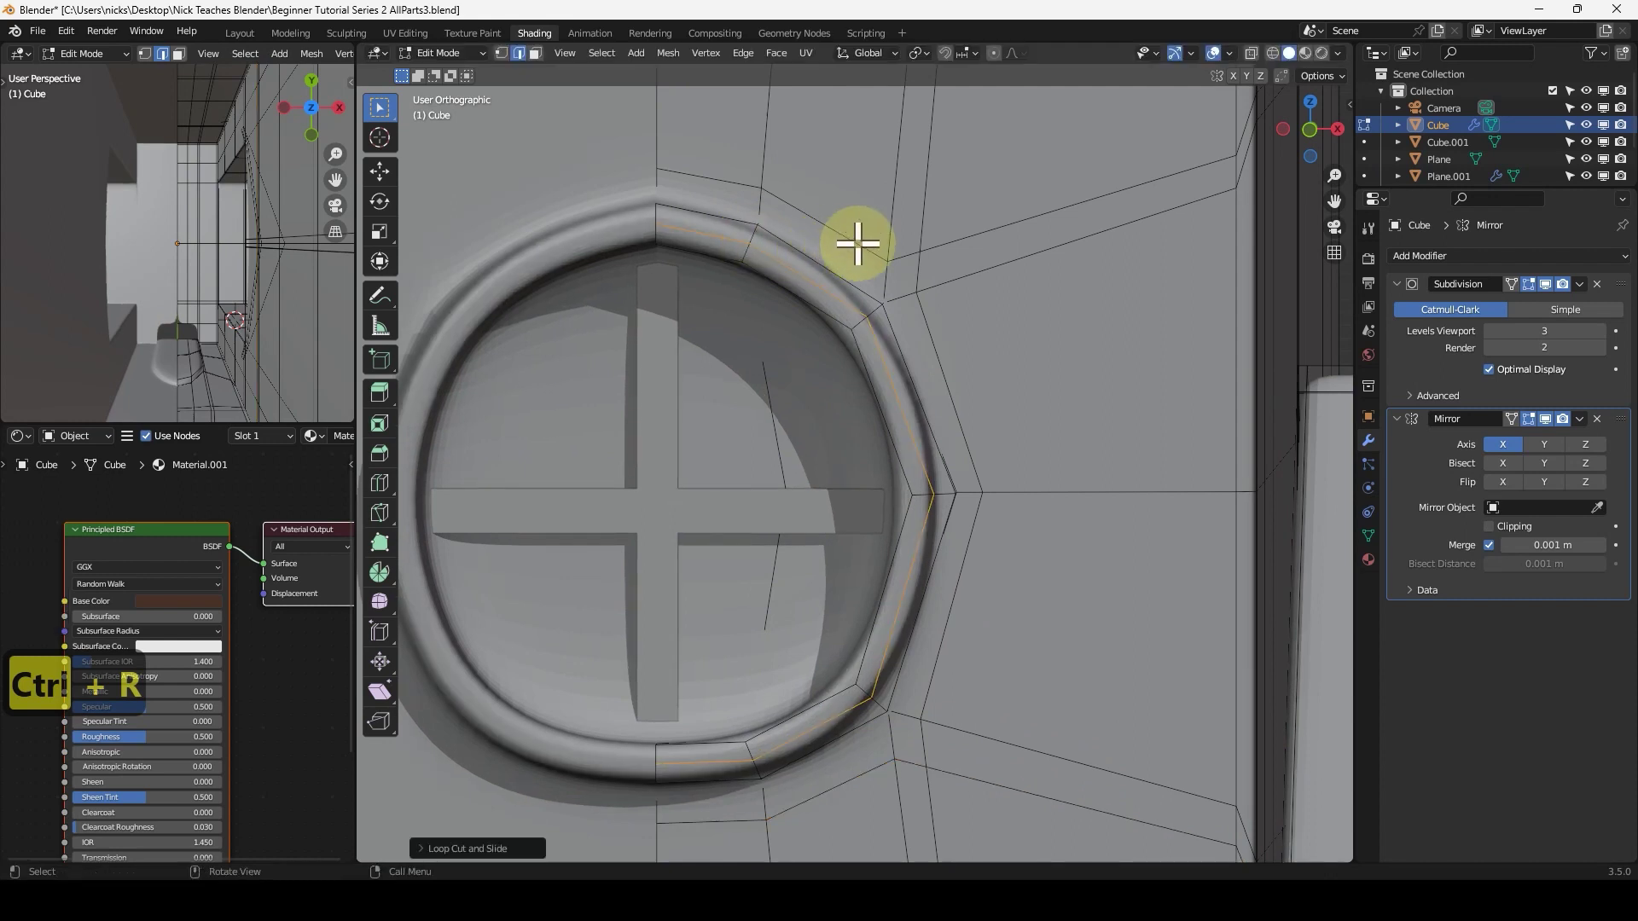
{"action": "key", "text": "ctrl+b"}
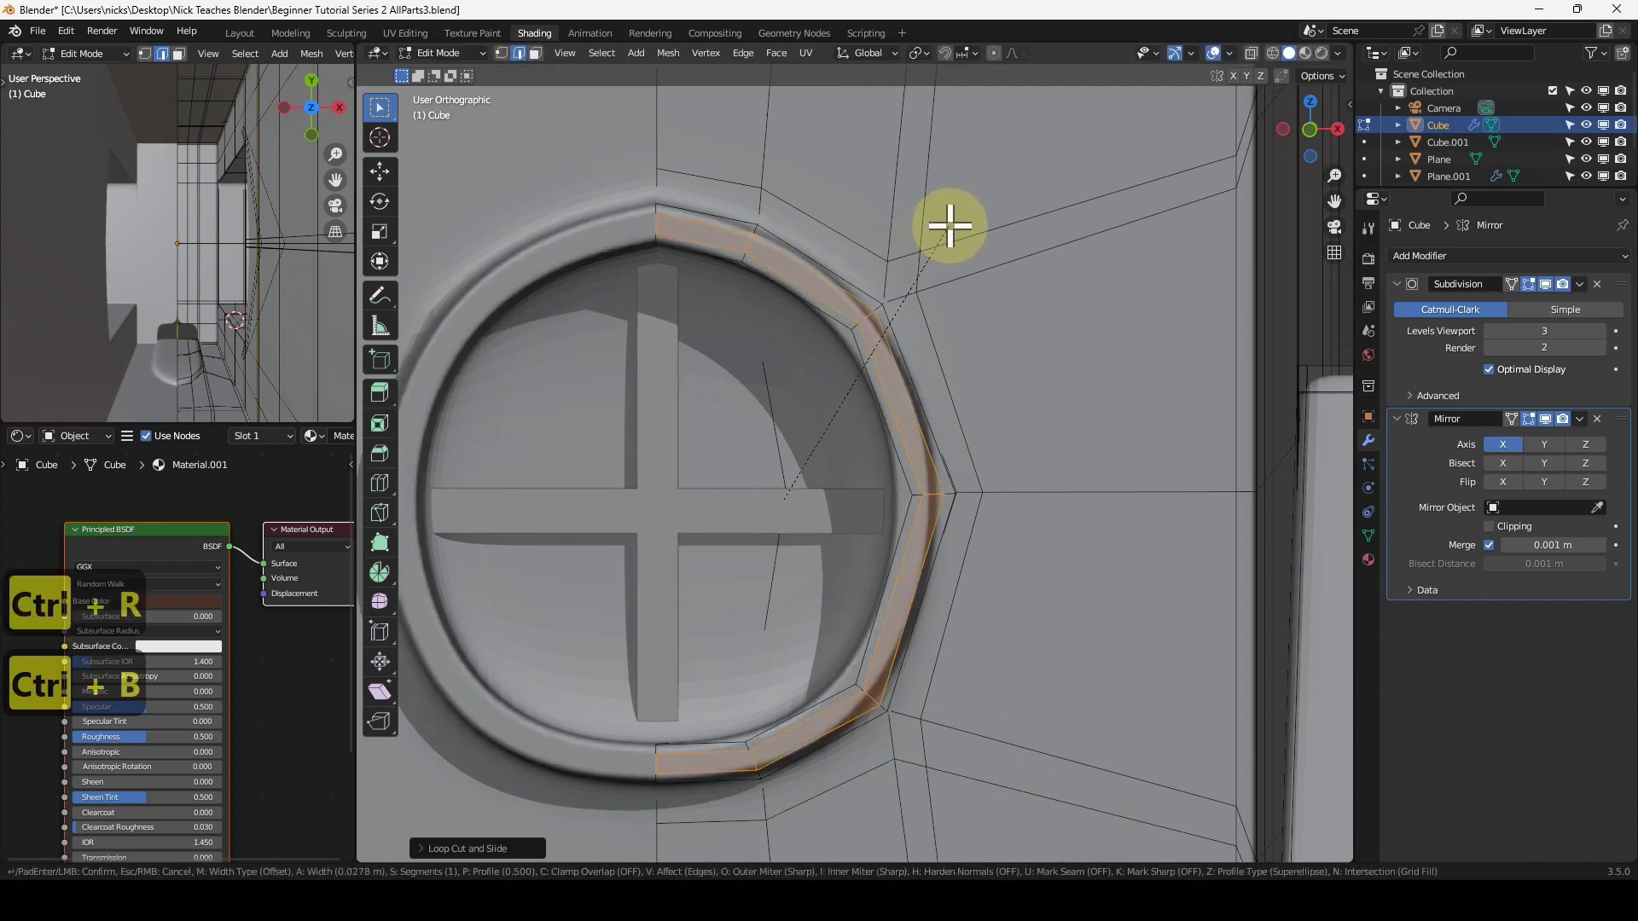
{"action": "left_click", "coordinate": [943, 227]}
{"action": "key", "text": "Tab"}
Add a centred loop cut around the frame of the arched window nearest the tower and bevel it to nearly the frame's width.
{"action": "scroll", "coordinate": [930, 420], "scroll_direction": "down", "scroll_amount": 6}
{"action": "middle_click_drag", "start_coordinate": [1122, 516], "coordinate": [825, 261], "text": "shift"}
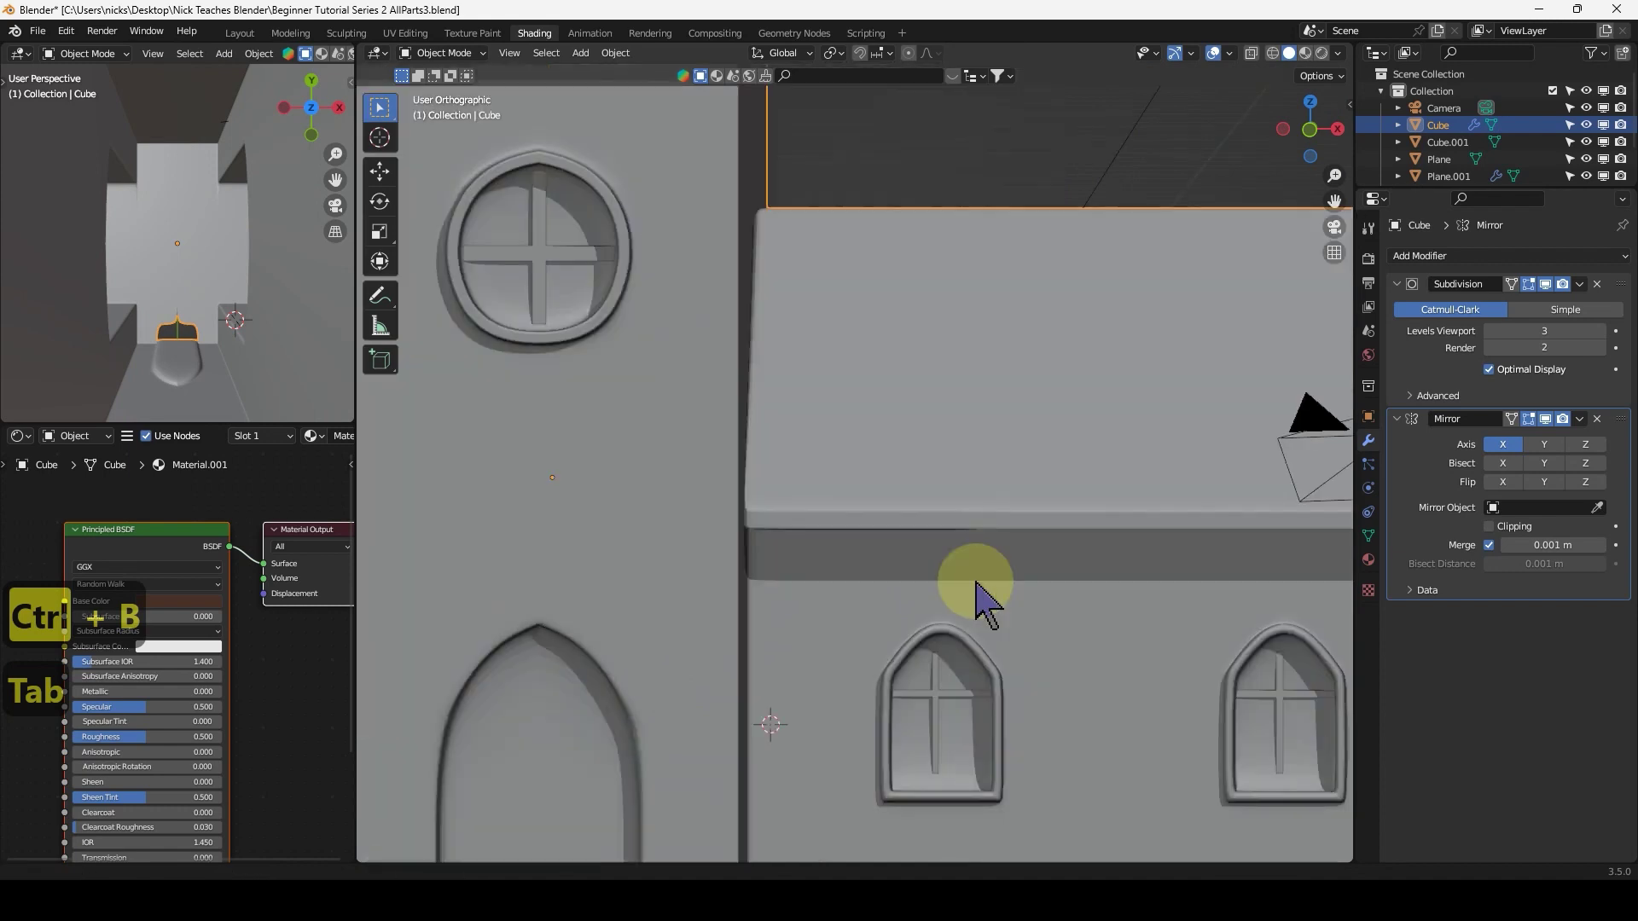
{"action": "scroll", "coordinate": [974, 579], "scroll_direction": "up", "scroll_amount": 1}
{"action": "middle_click_drag", "start_coordinate": [885, 449], "coordinate": [833, 211], "text": "shift"}
{"action": "scroll", "coordinate": [902, 385], "scroll_direction": "up", "scroll_amount": 4}
{"action": "key", "text": "Tab"}
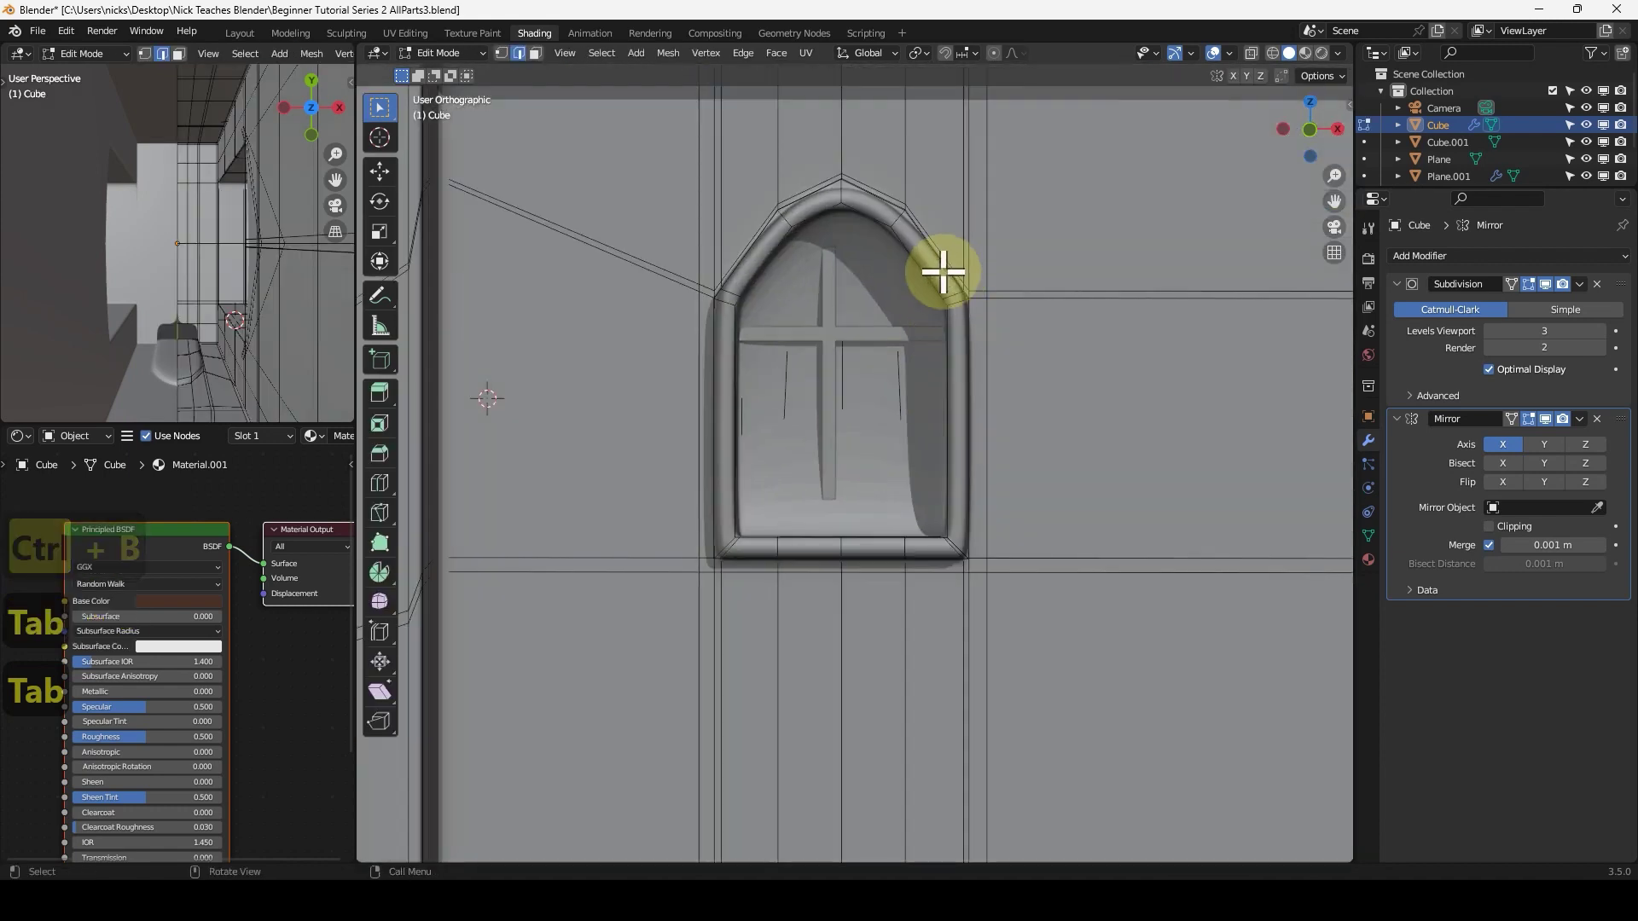
{"action": "key", "text": "ctrl+r"}
{"action": "left_click", "coordinate": [843, 193]}
{"action": "right_click", "coordinate": [998, 183]}
{"action": "key", "text": "ctrl+b"}
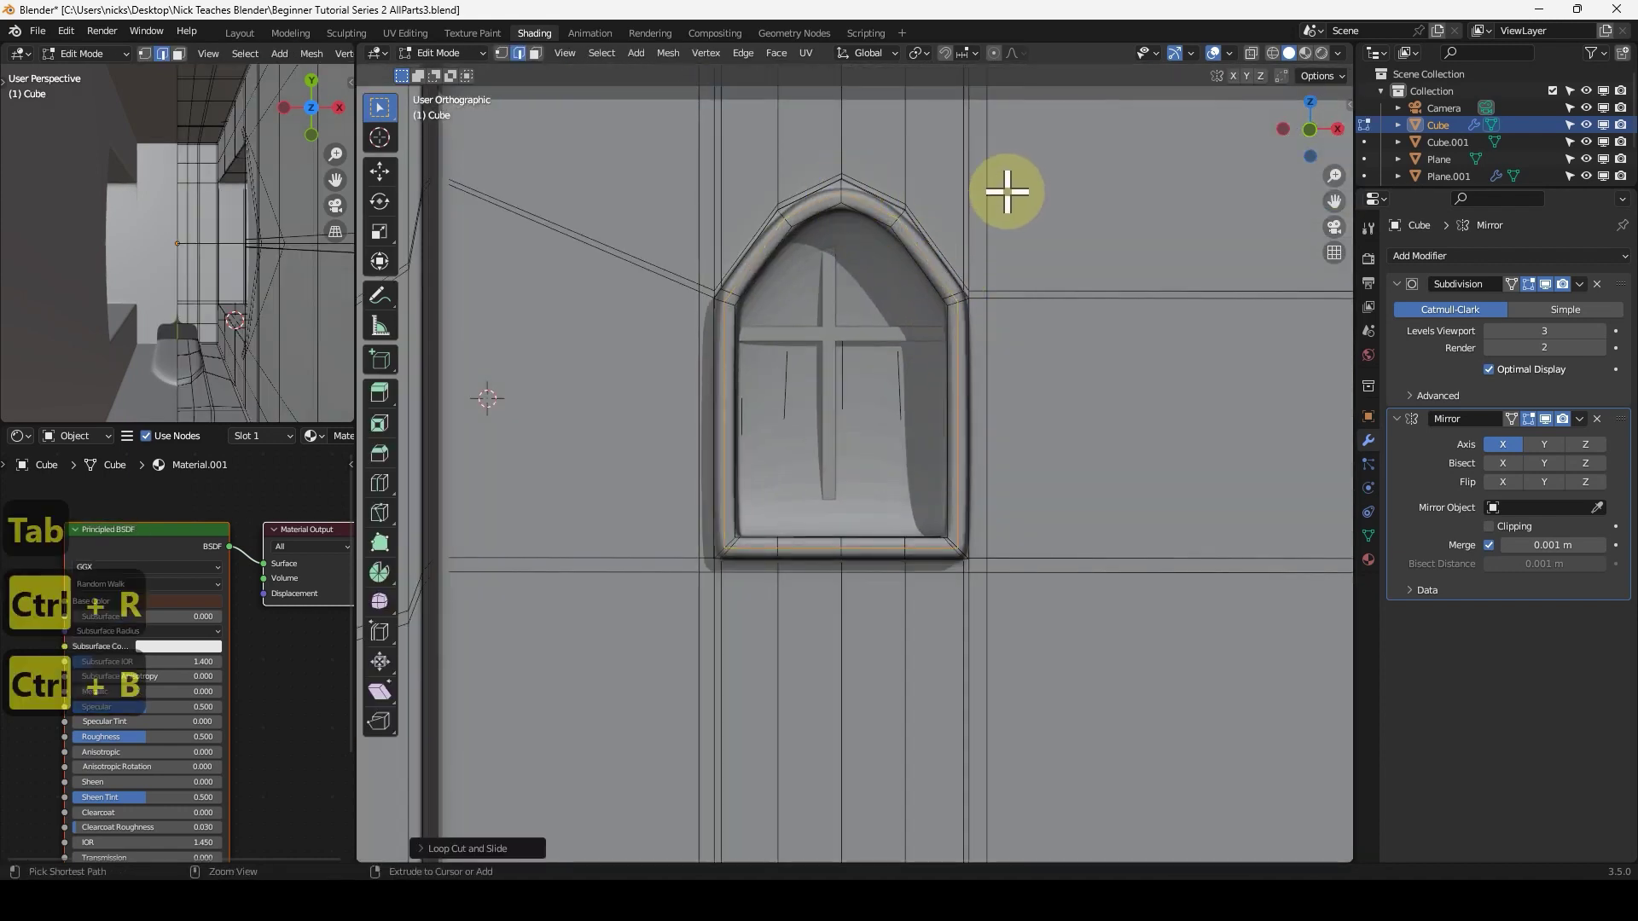
{"action": "left_click", "coordinate": [1016, 183]}
{"action": "key", "text": "Tab"}
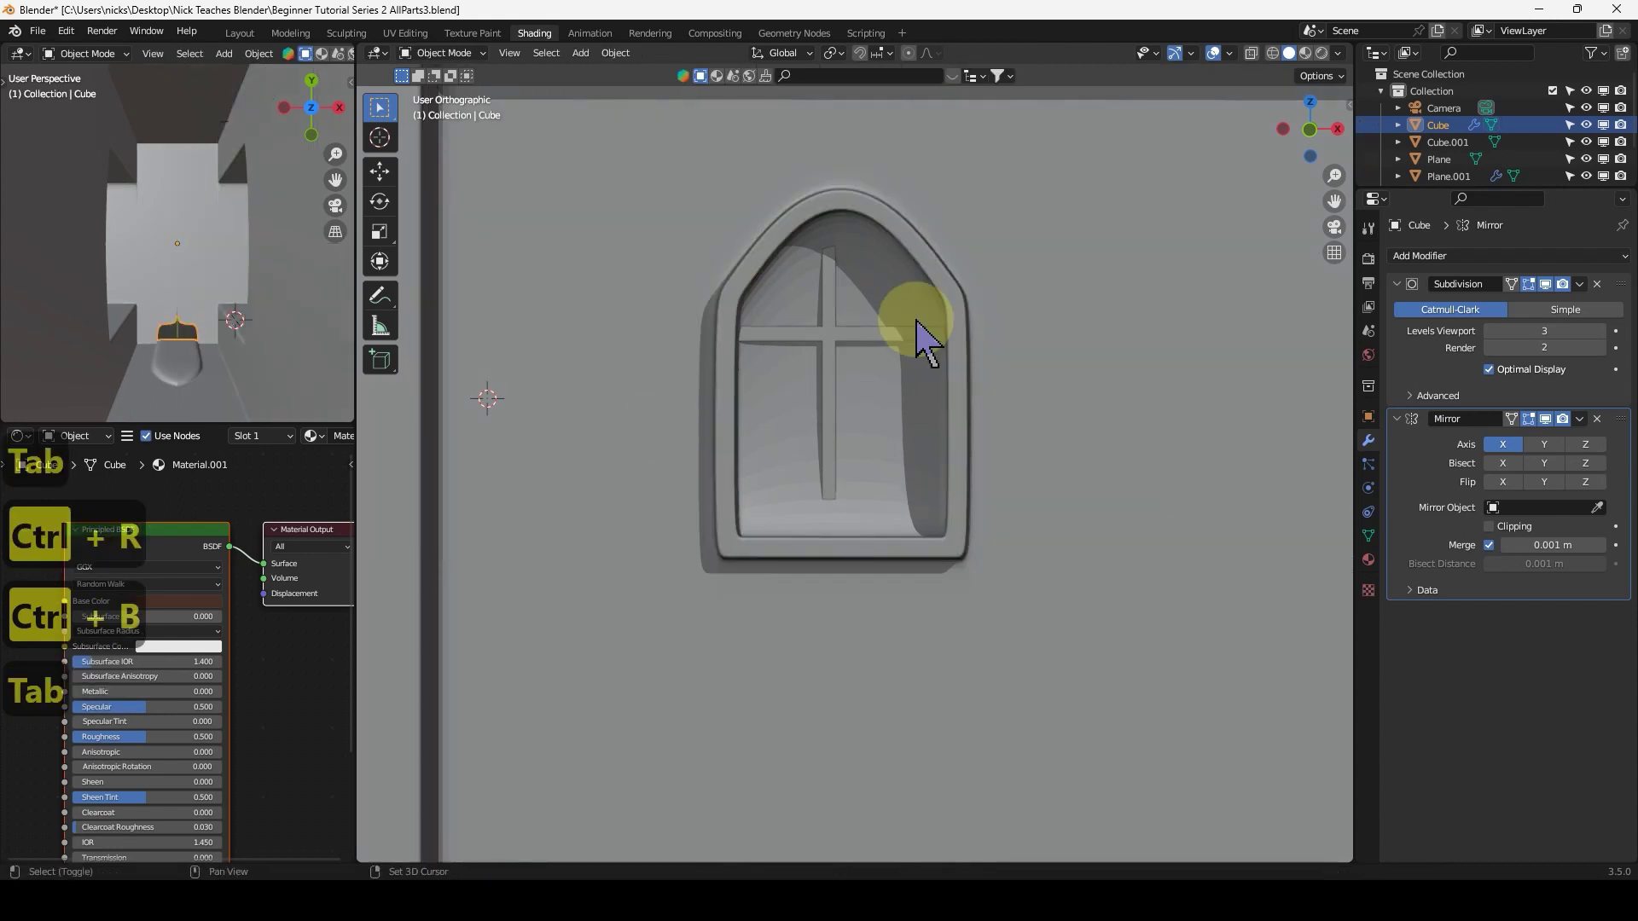
Add a centred loop cut around the outer arched window's frame and bevel it about 0.03 m wide.
{"action": "key", "text": "Tab"}
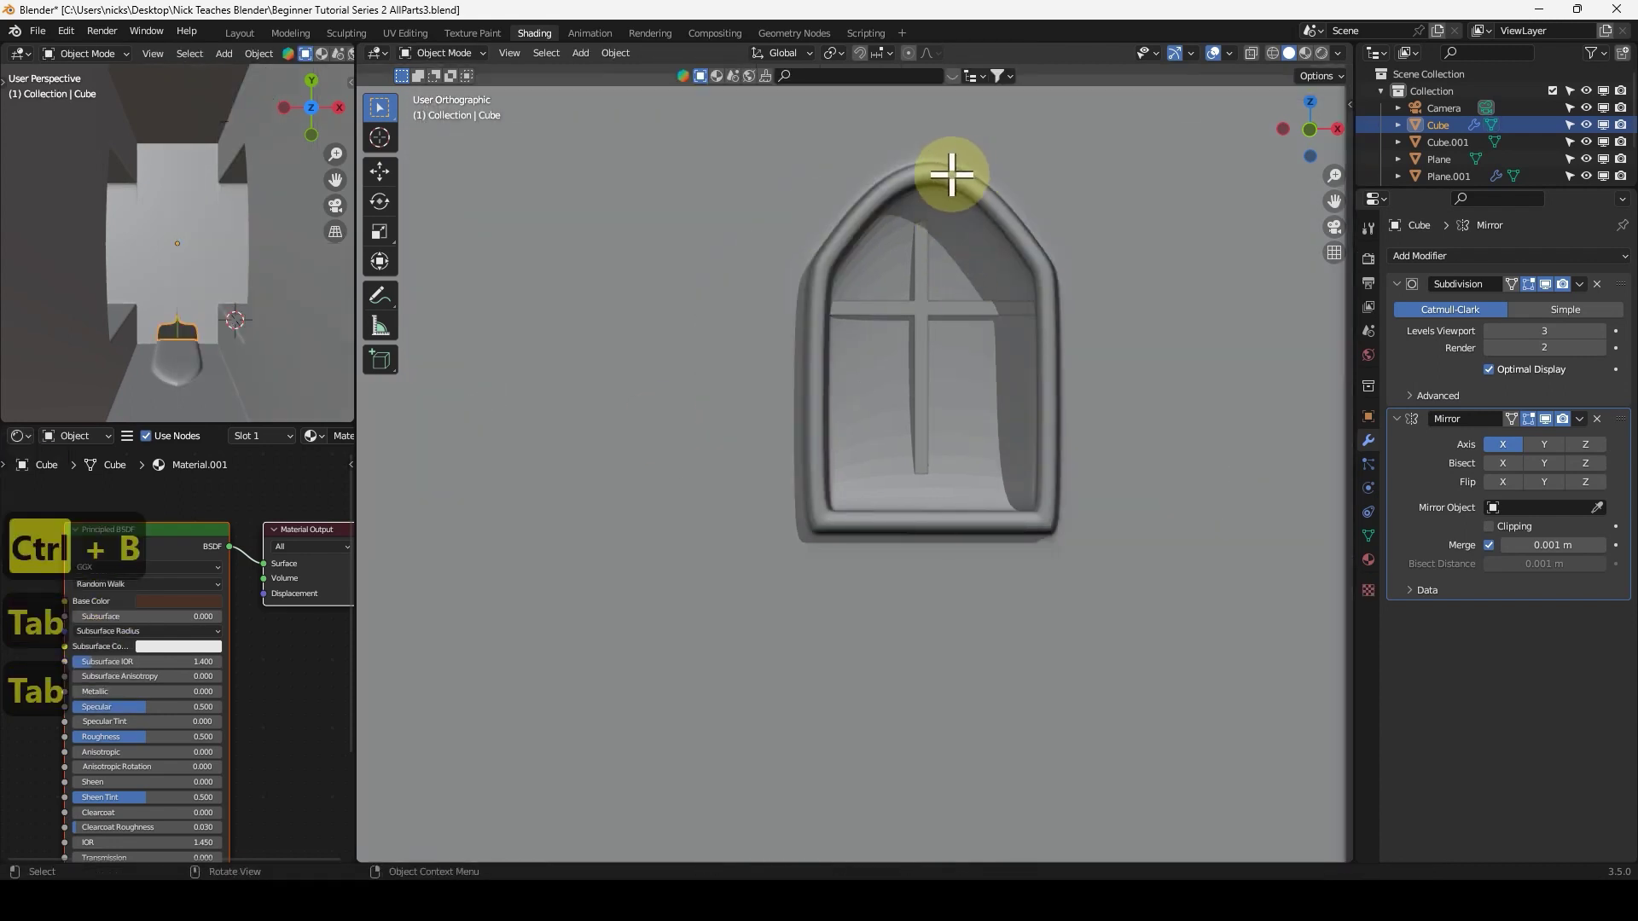
{"action": "key", "text": "ctrl+r"}
{"action": "left_click", "coordinate": [933, 166]}
{"action": "right_click", "coordinate": [934, 167]}
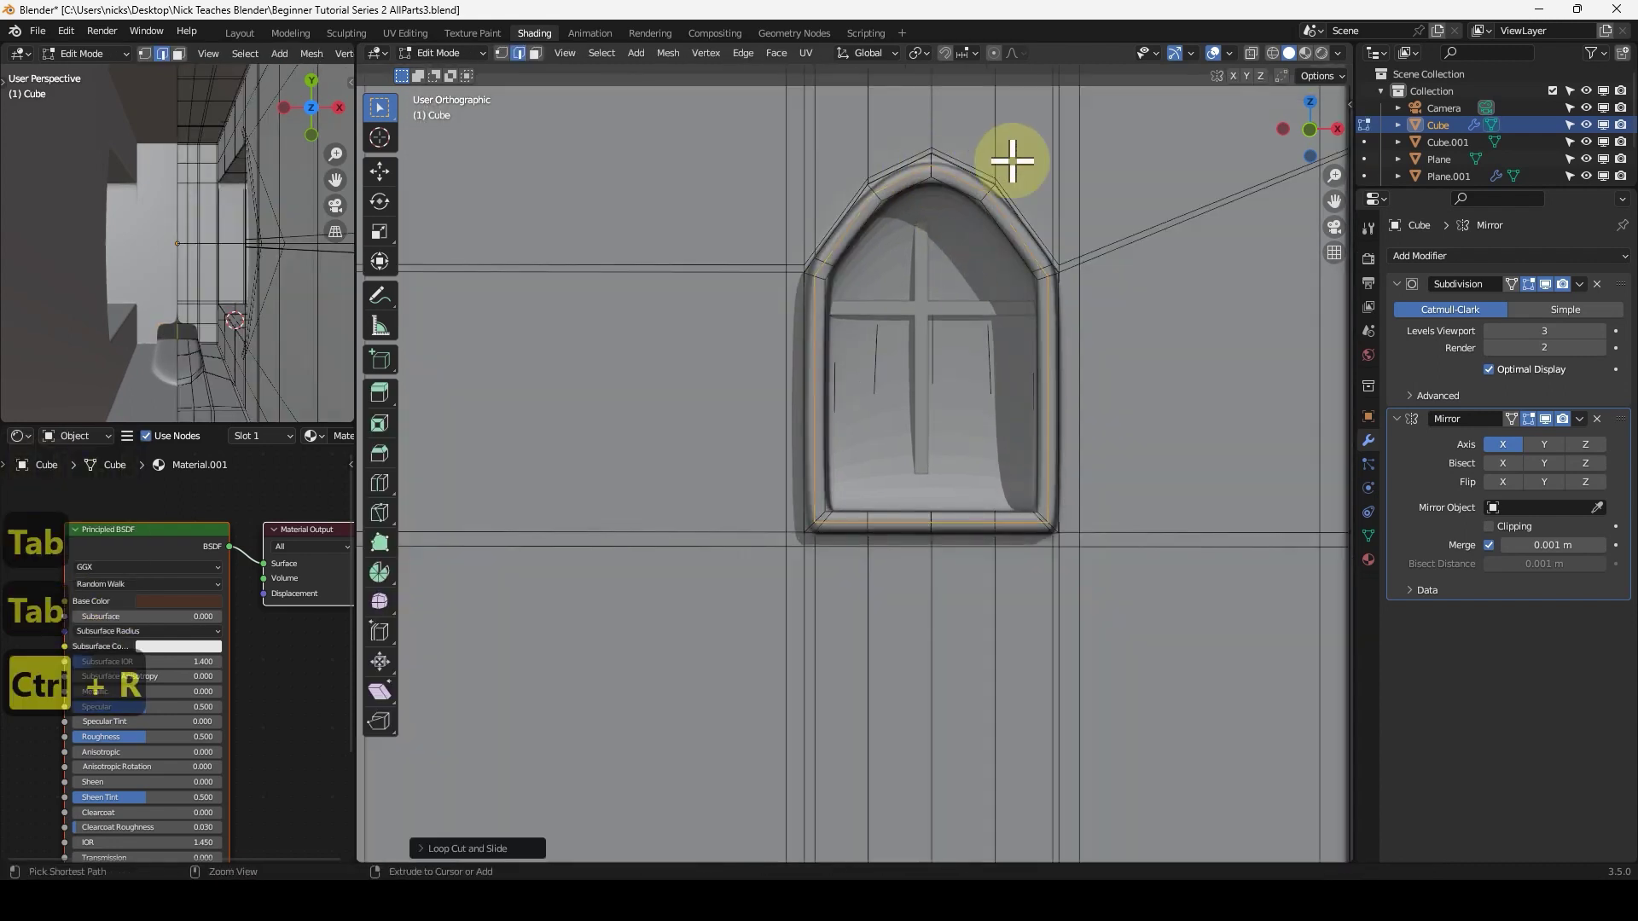
{"action": "key", "text": "ctrl+b"}
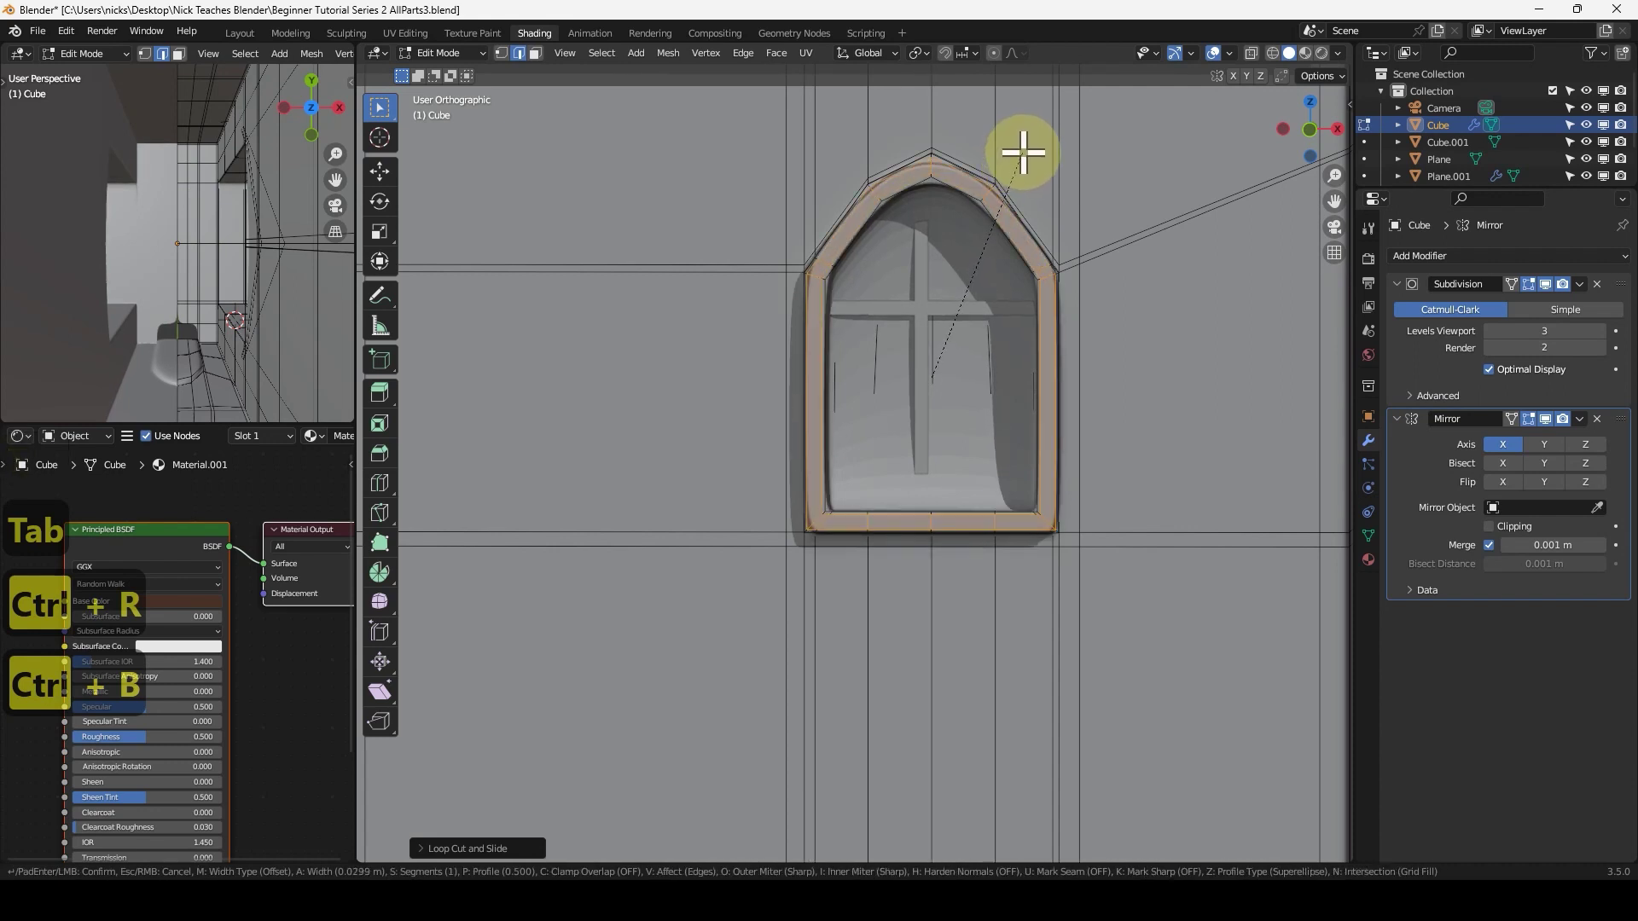
{"action": "left_click", "coordinate": [1023, 152]}
{"action": "key", "text": "Tab"}
{"action": "middle_click_drag", "start_coordinate": [933, 263], "coordinate": [779, 344]}
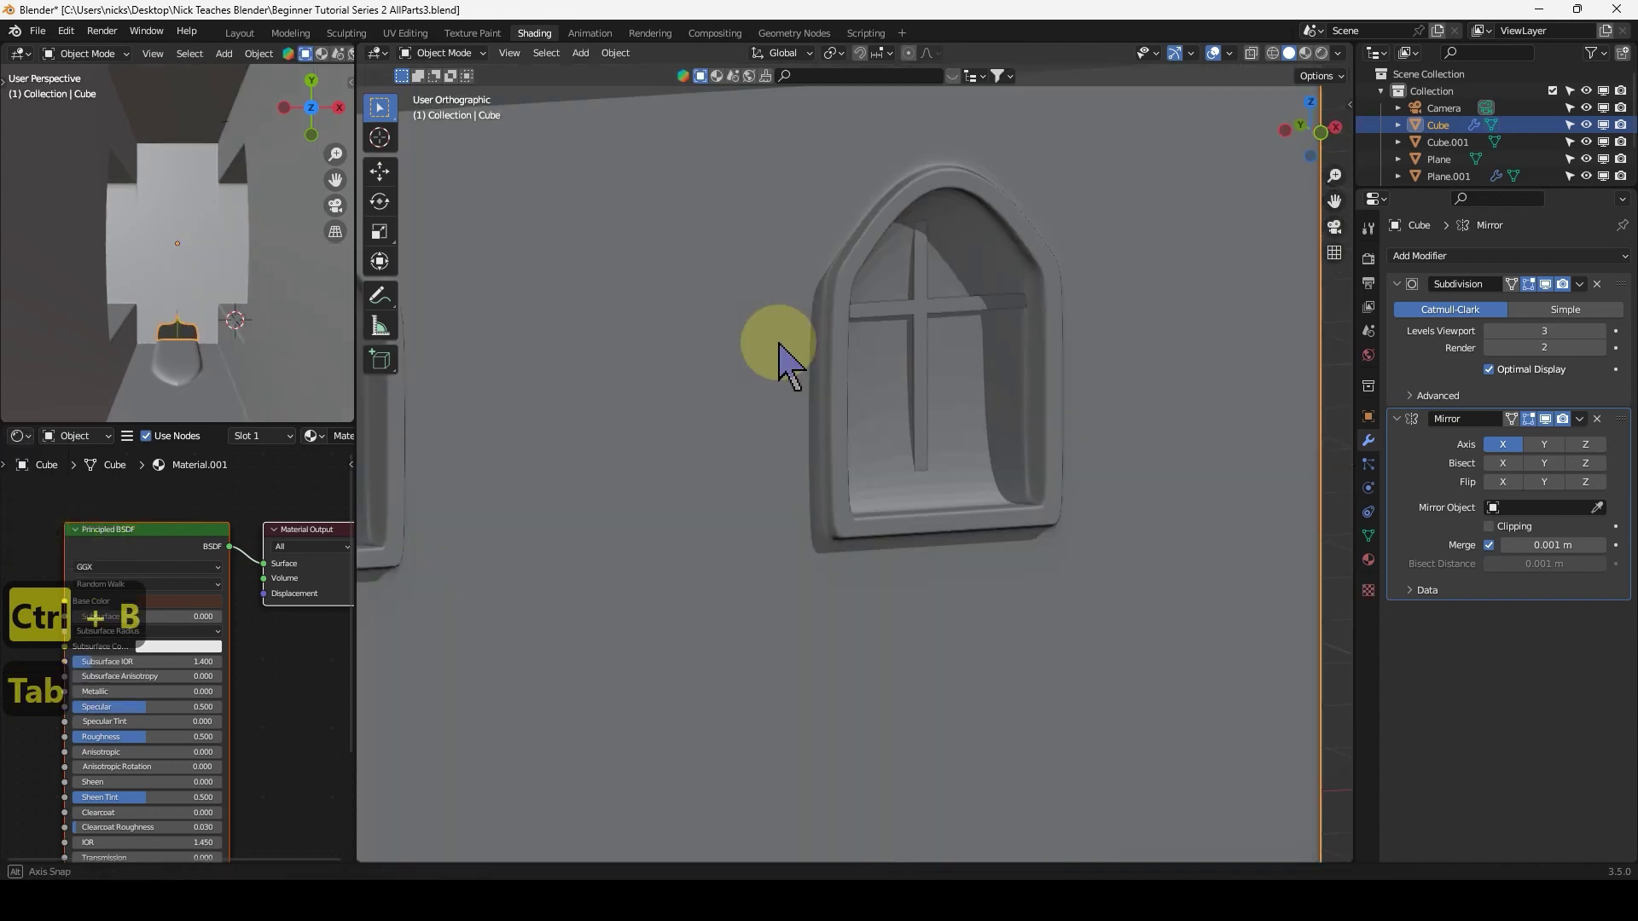
Select the chimney at the end of the side wing in Object Mode.
{"action": "scroll", "coordinate": [779, 344], "scroll_direction": "down", "scroll_amount": 5}
{"action": "key", "text": "1"}
{"action": "scroll", "coordinate": [703, 441], "scroll_direction": "down", "scroll_amount": 3}
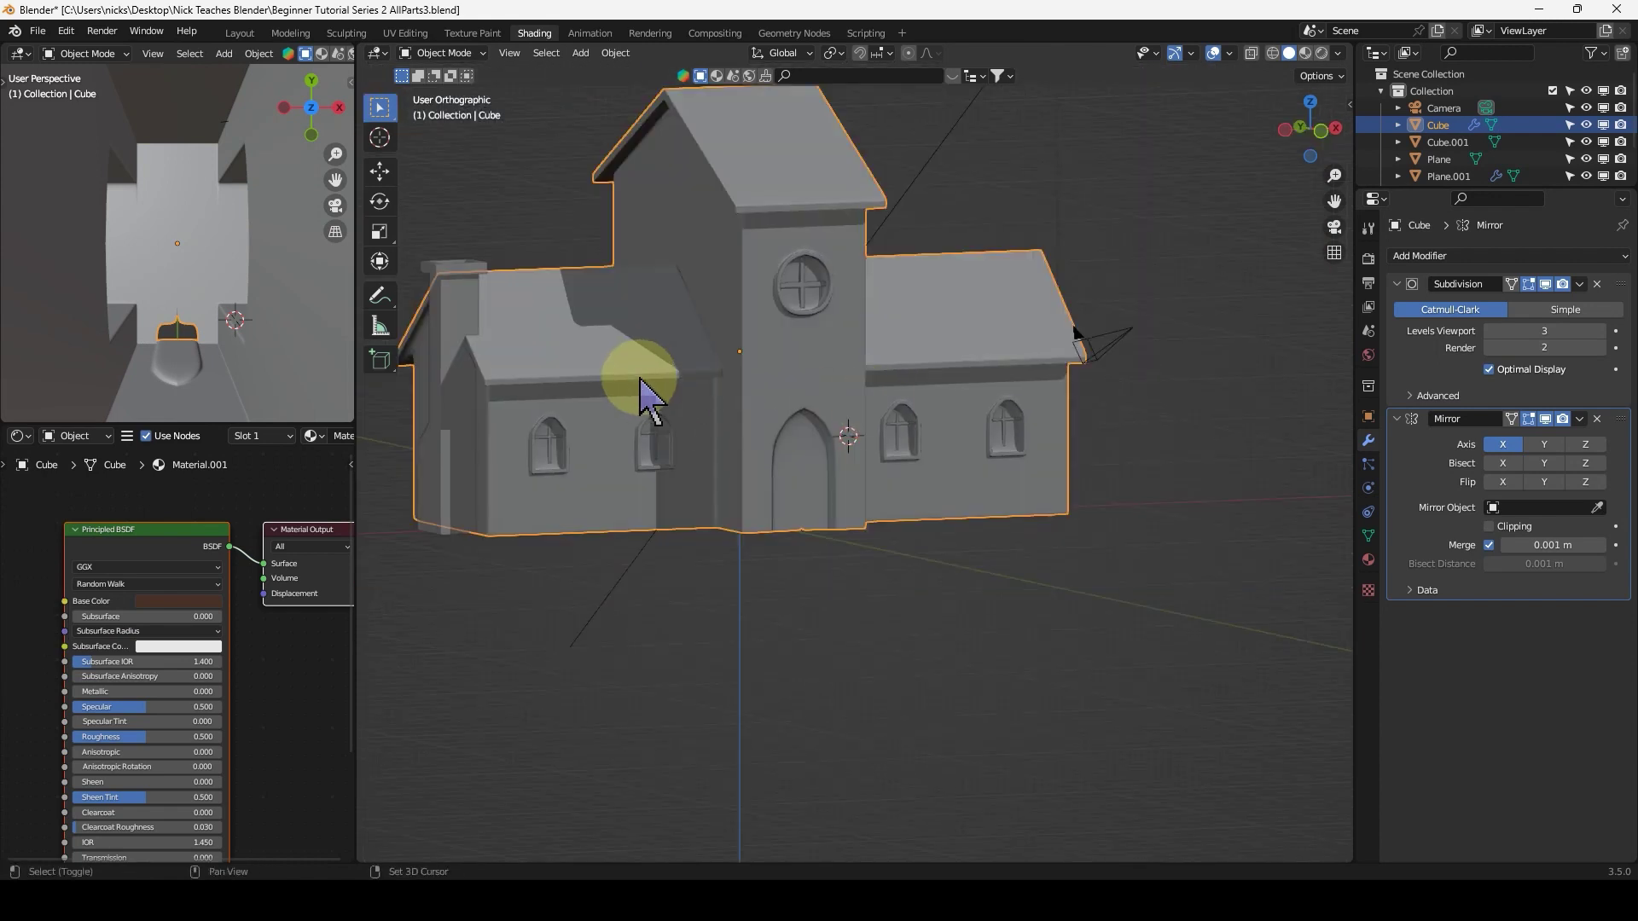
{"action": "middle_click_drag", "start_coordinate": [785, 357], "coordinate": [912, 383], "text": "shift"}
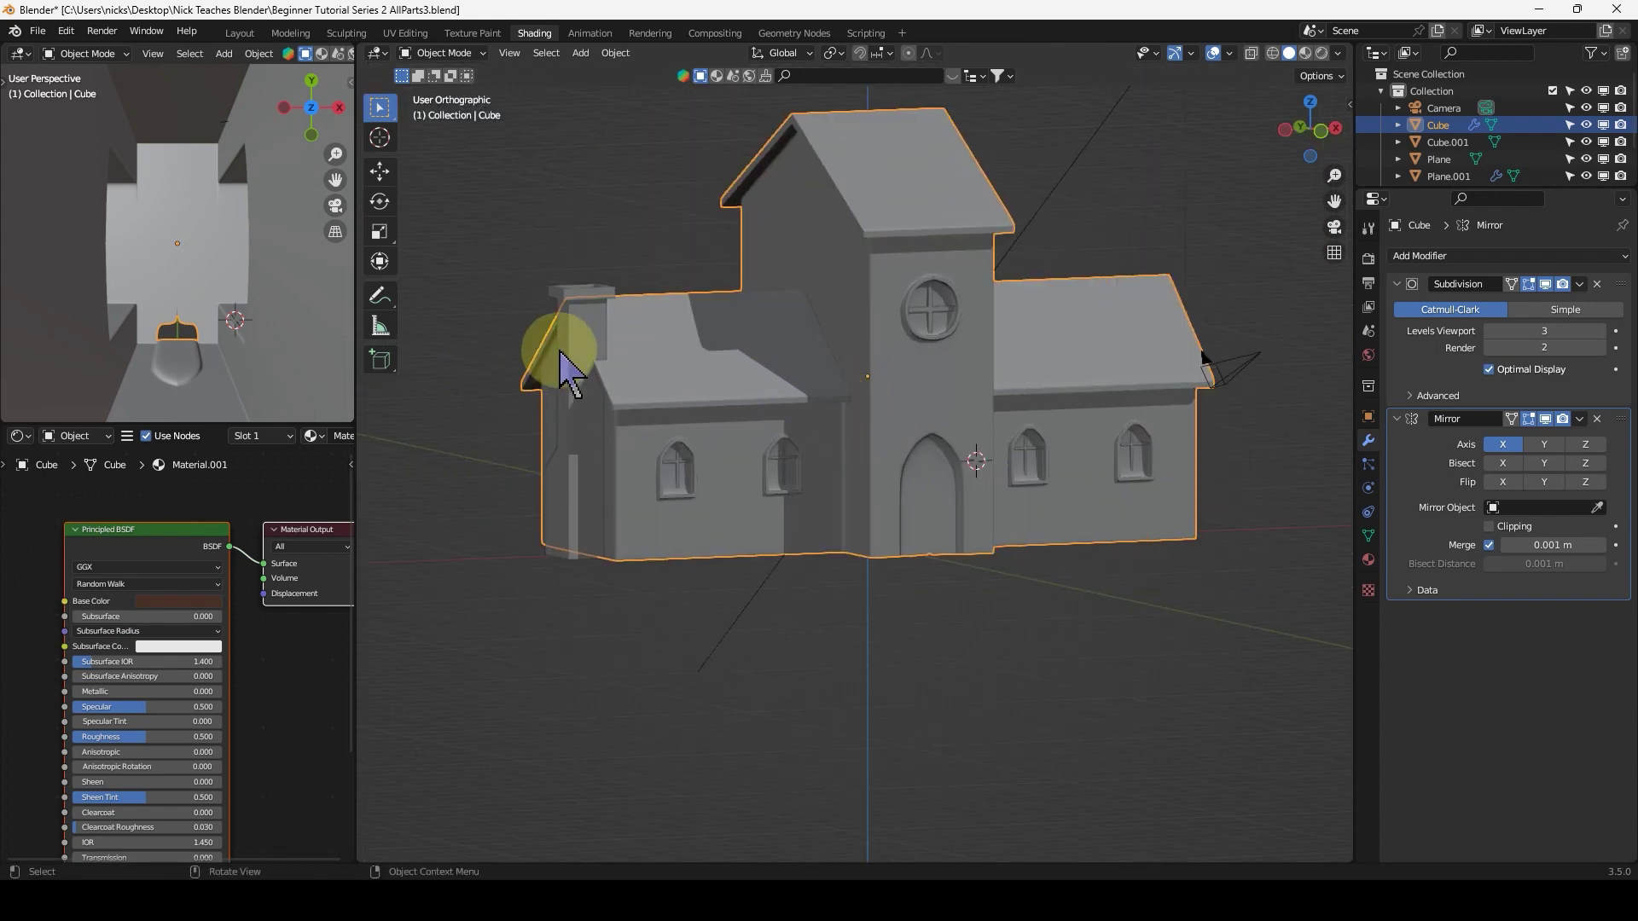
{"action": "left_click", "coordinate": [588, 349]}
{"action": "middle_click_drag", "start_coordinate": [673, 430], "coordinate": [871, 474], "text": "shift"}
{"action": "scroll", "coordinate": [870, 478], "scroll_direction": "up", "scroll_amount": 5}
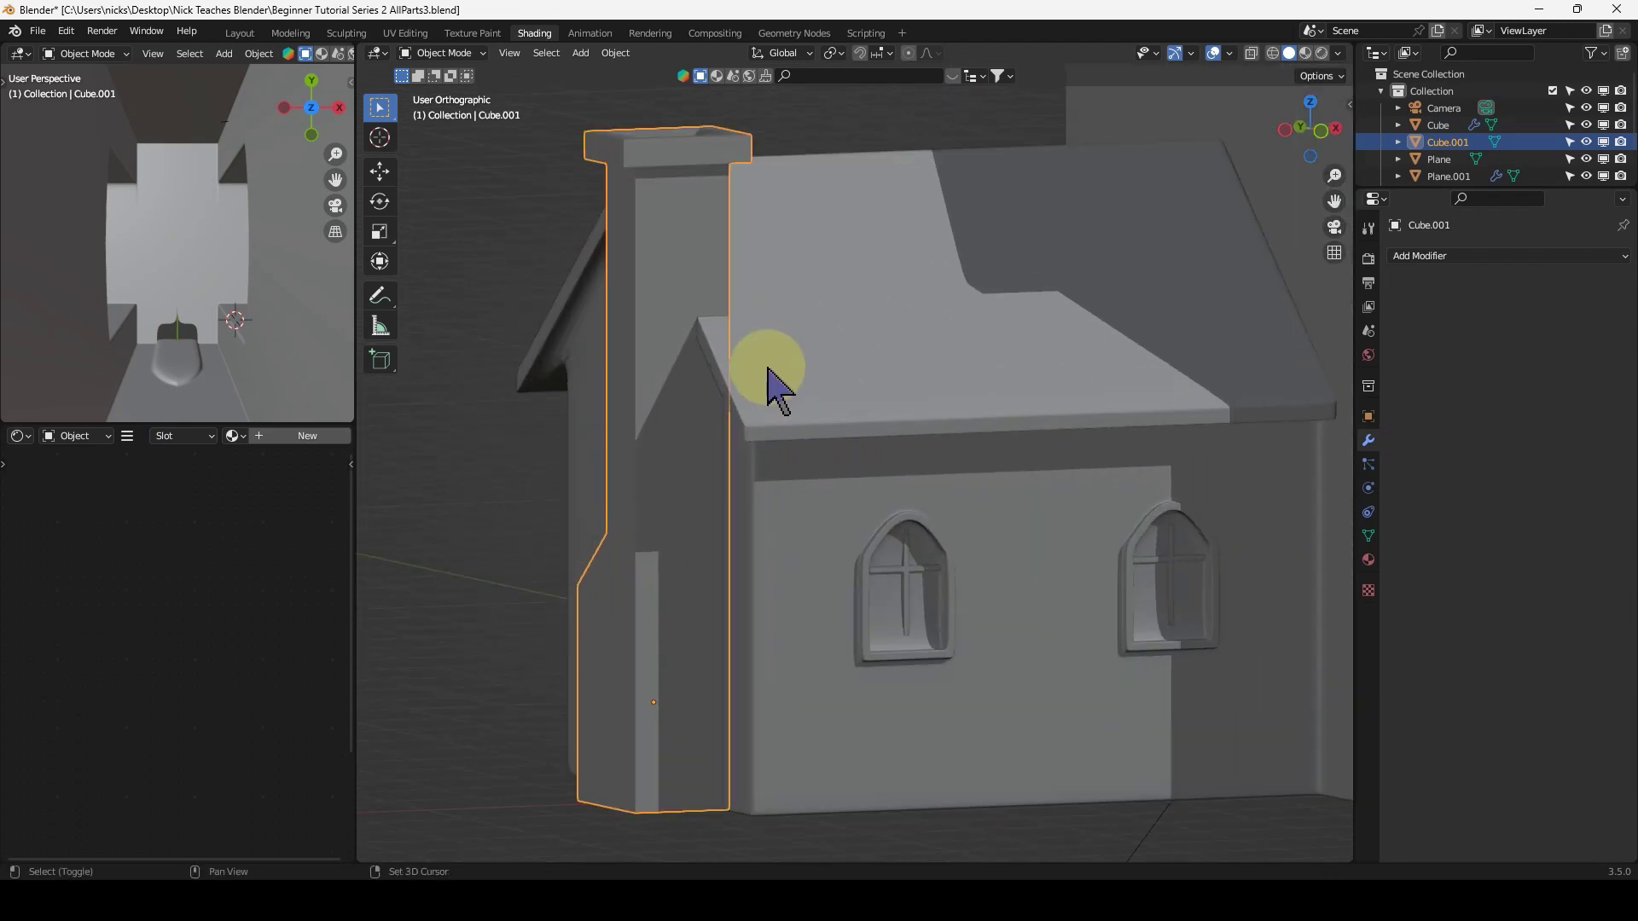
Examine the chimney's cap, its mesh and its hard edges up close.
{"action": "middle_click_drag", "start_coordinate": [767, 376], "coordinate": [795, 385], "text": "shift"}
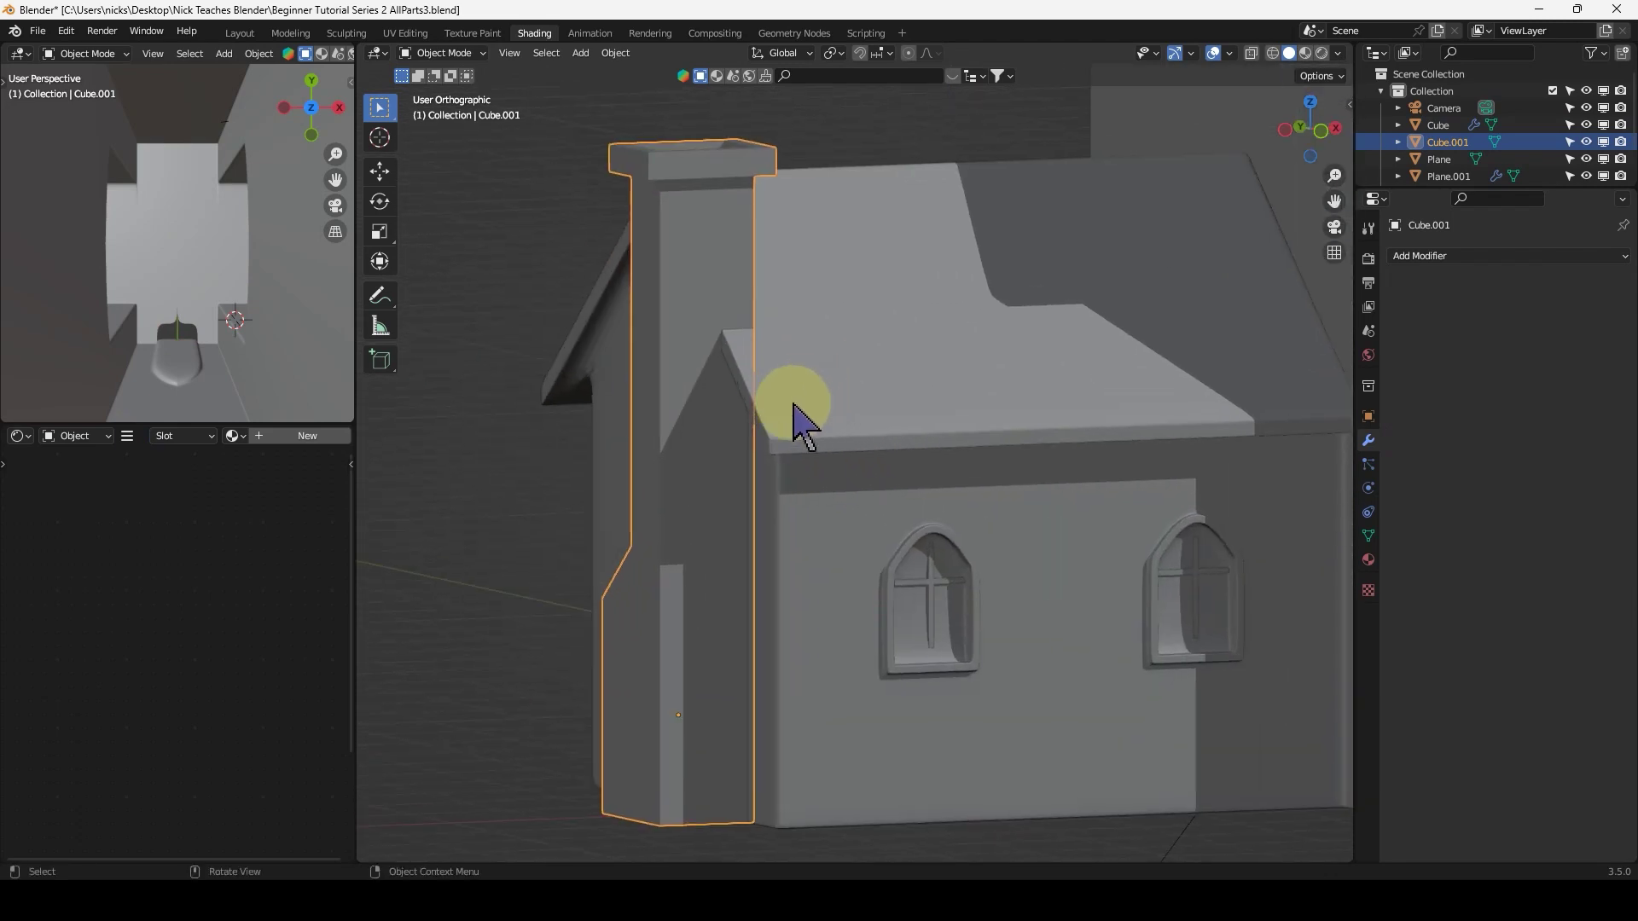
{"action": "scroll", "coordinate": [793, 418], "scroll_direction": "up", "scroll_amount": 2}
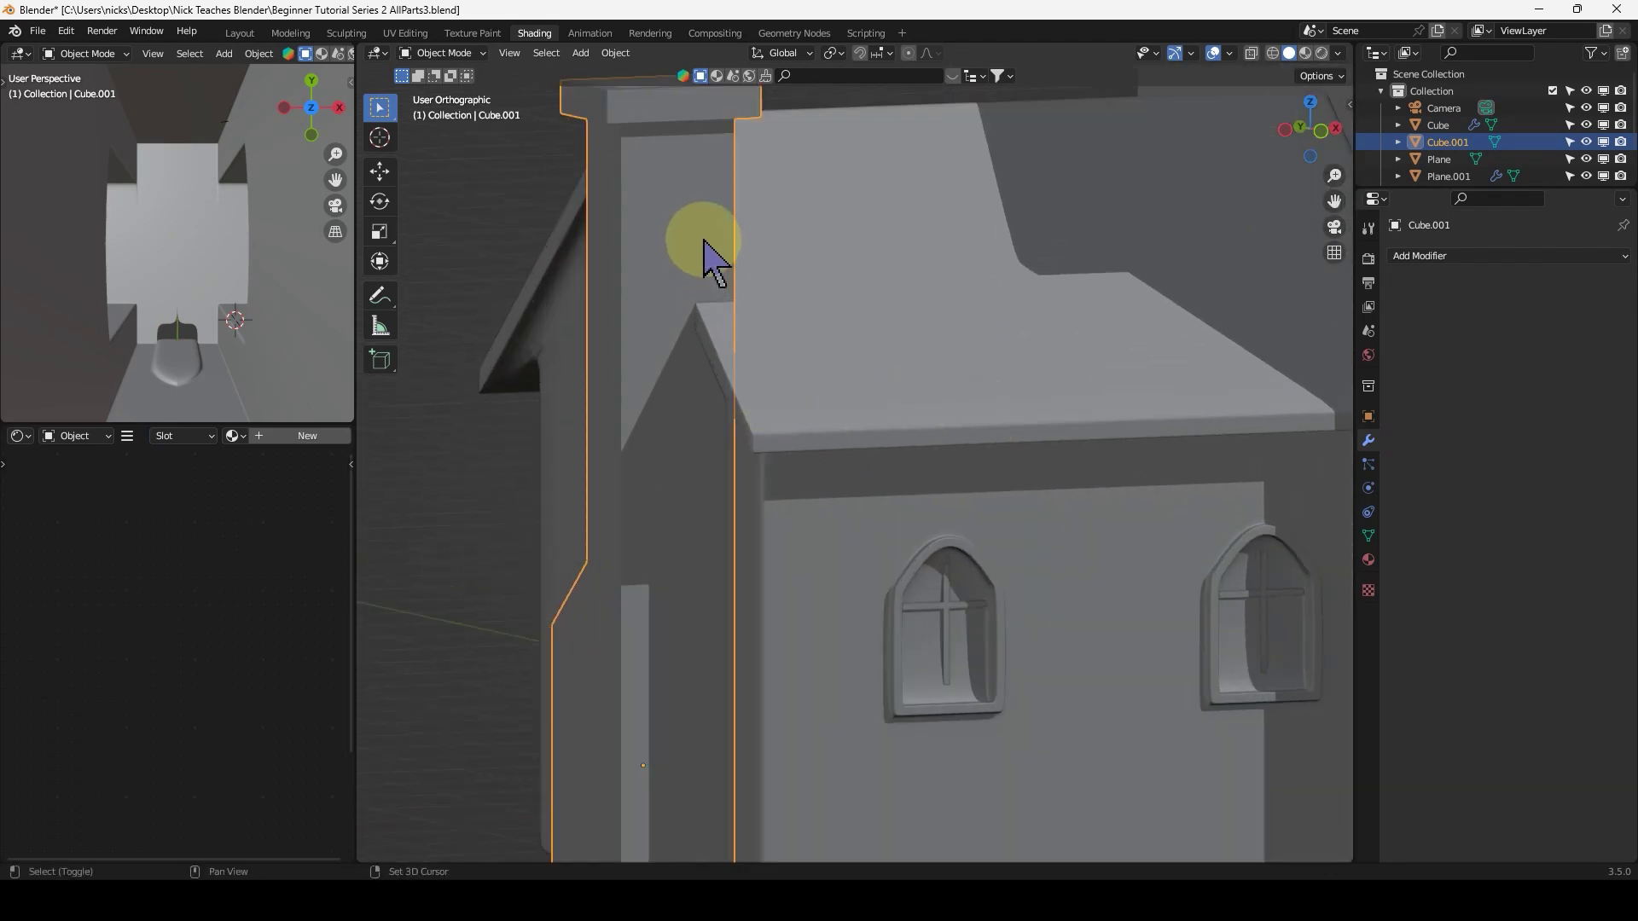
{"action": "middle_click_drag", "start_coordinate": [705, 256], "coordinate": [750, 395]}
{"action": "scroll", "coordinate": [789, 367], "scroll_direction": "up", "scroll_amount": 3}
{"action": "scroll", "coordinate": [790, 367], "scroll_direction": "down", "scroll_amount": 3}
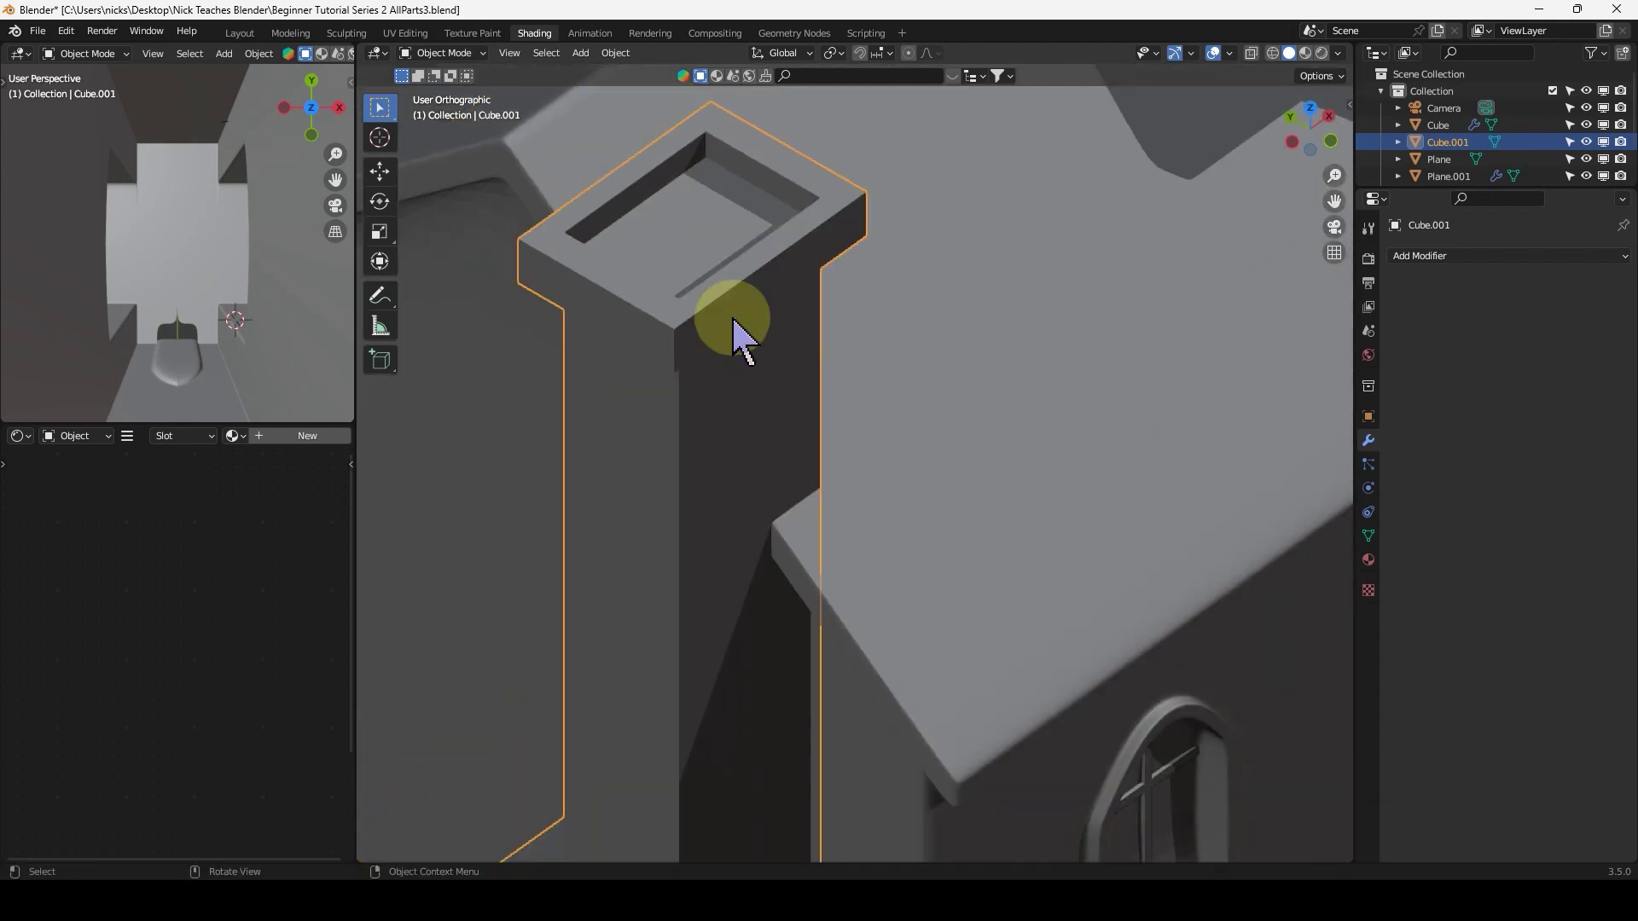
{"action": "key", "text": "Tab"}
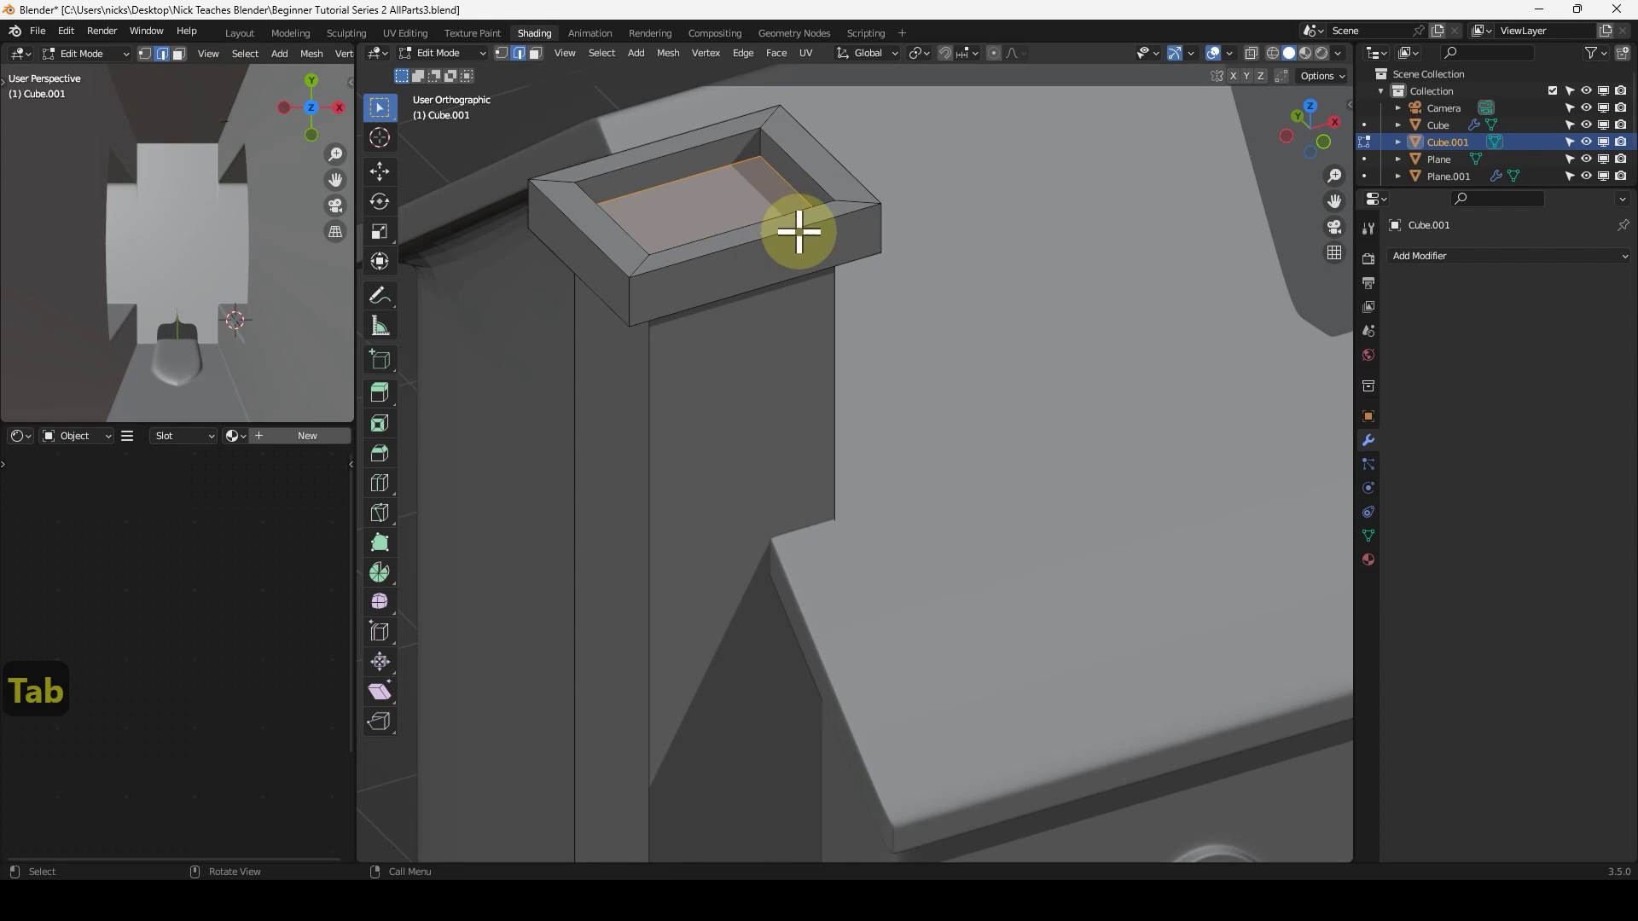
{"action": "key", "text": "Tab"}
{"action": "middle_click_drag", "start_coordinate": [768, 274], "coordinate": [857, 286]}
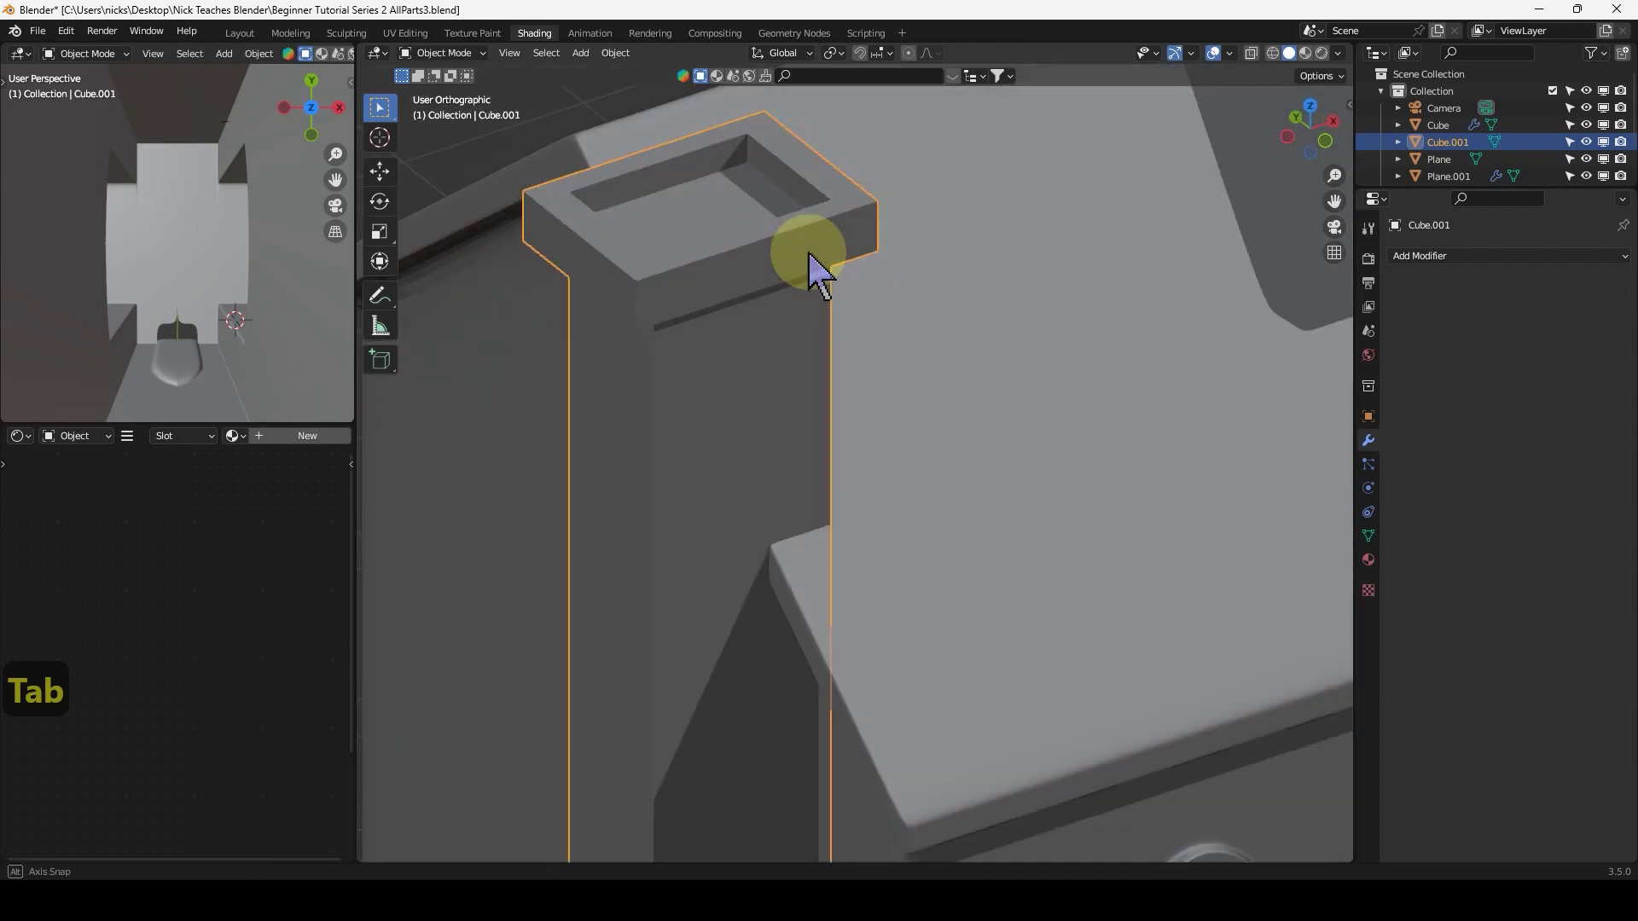
{"action": "middle_click_drag", "start_coordinate": [810, 273], "coordinate": [730, 204]}
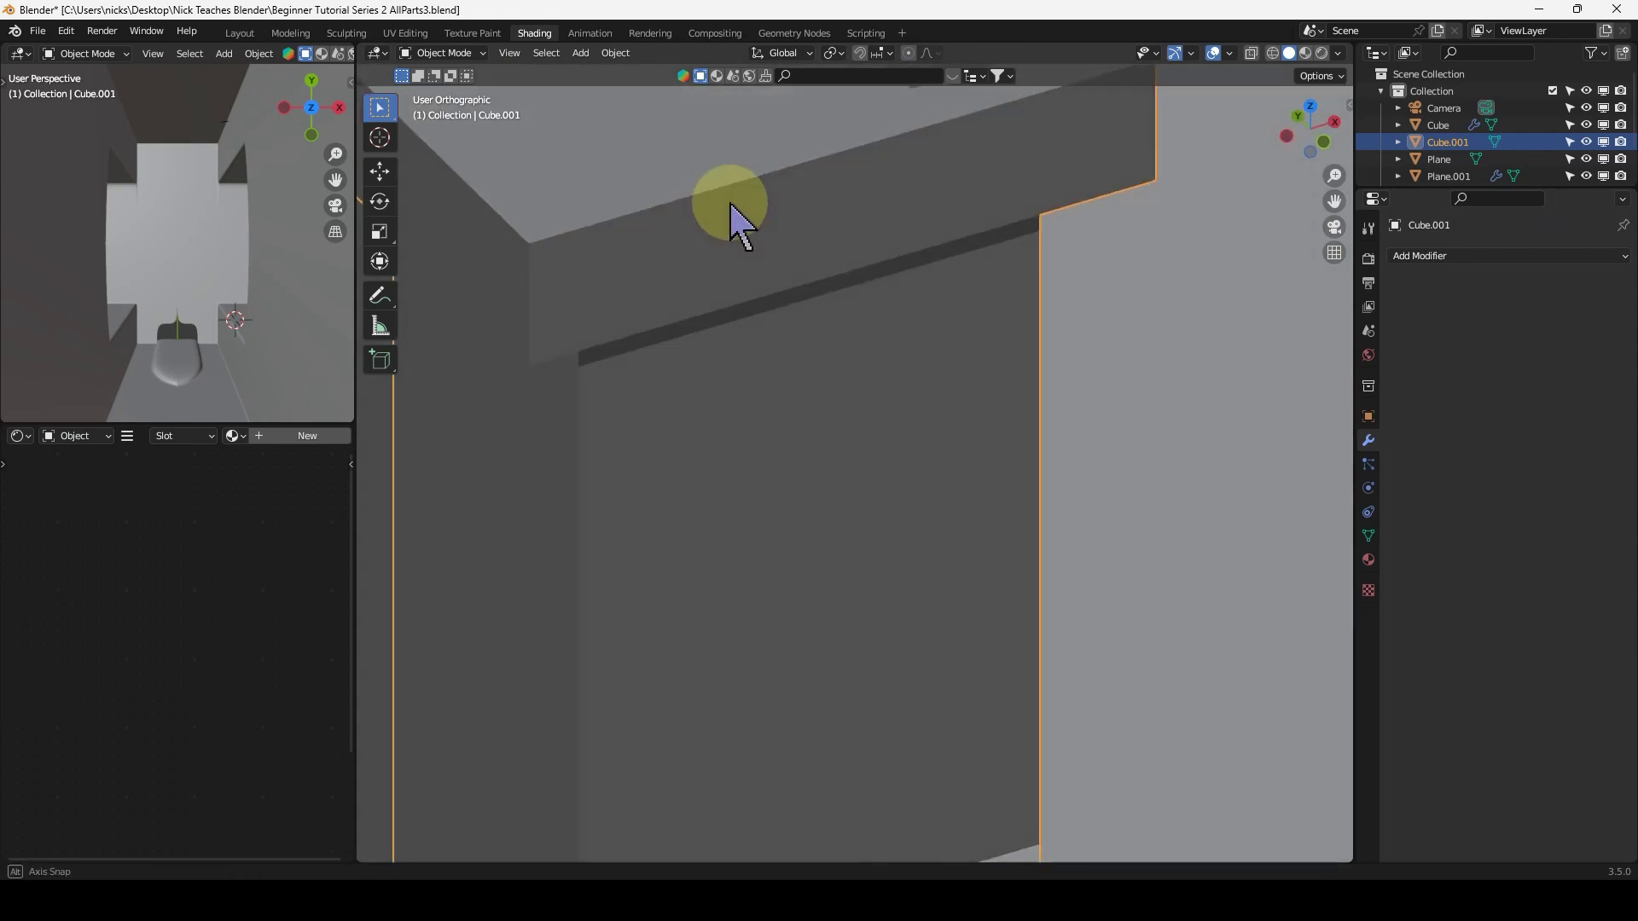
Add a Bevel modifier to the chimney and set its amount to 0.021 m.
{"action": "left_click", "coordinate": [1480, 257]}
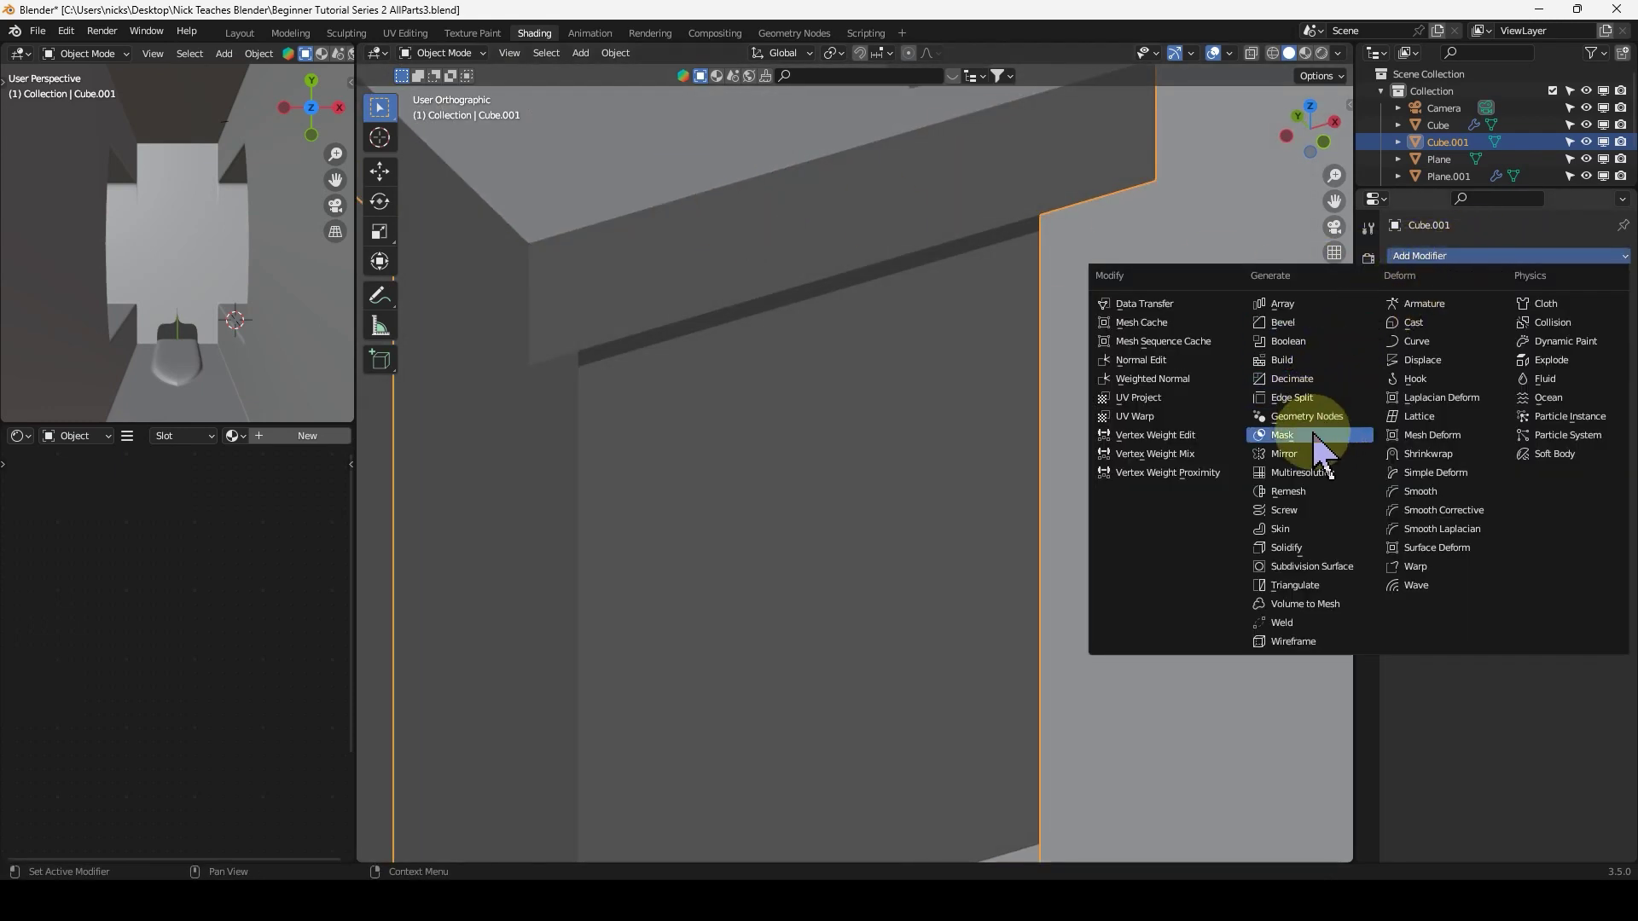
{"action": "left_click", "coordinate": [1297, 333]}
{"action": "middle_click_drag", "start_coordinate": [842, 366], "coordinate": [856, 418]}
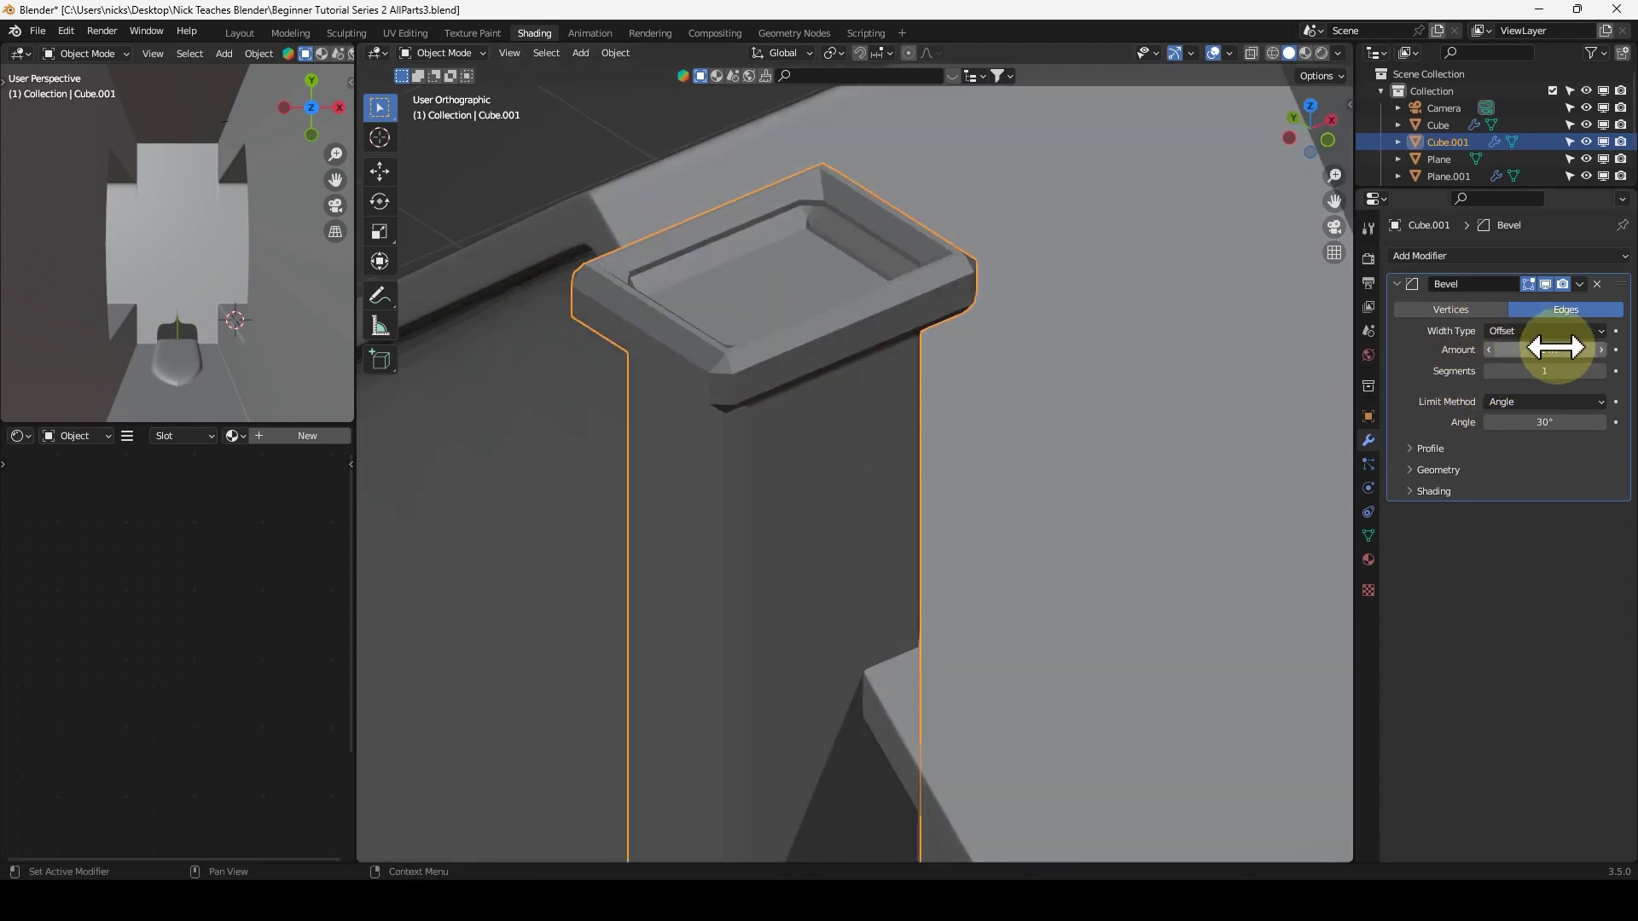
{"action": "left_click_drag", "start_coordinate": [1544, 350], "coordinate": [1519, 350]}
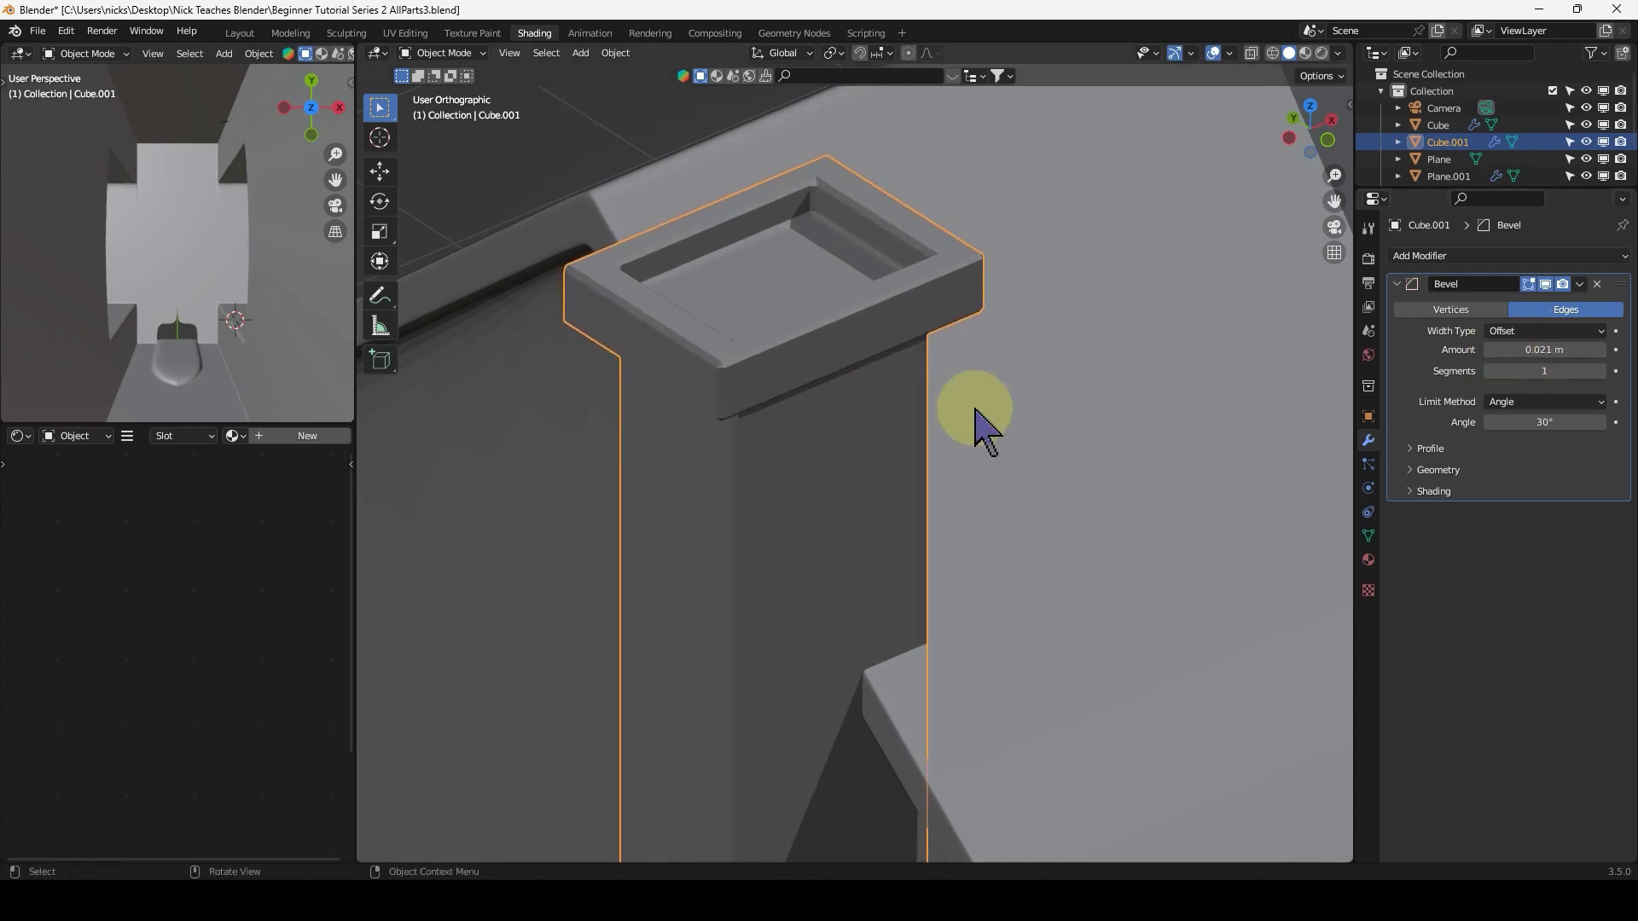
Display the whole church in Material Preview shading.
{"action": "scroll", "coordinate": [862, 512], "scroll_direction": "down", "scroll_amount": 3}
{"action": "middle_click_drag", "start_coordinate": [843, 418], "coordinate": [802, 442]}
{"action": "scroll", "coordinate": [801, 442], "scroll_direction": "down", "scroll_amount": 3}
{"action": "key", "text": "1"}
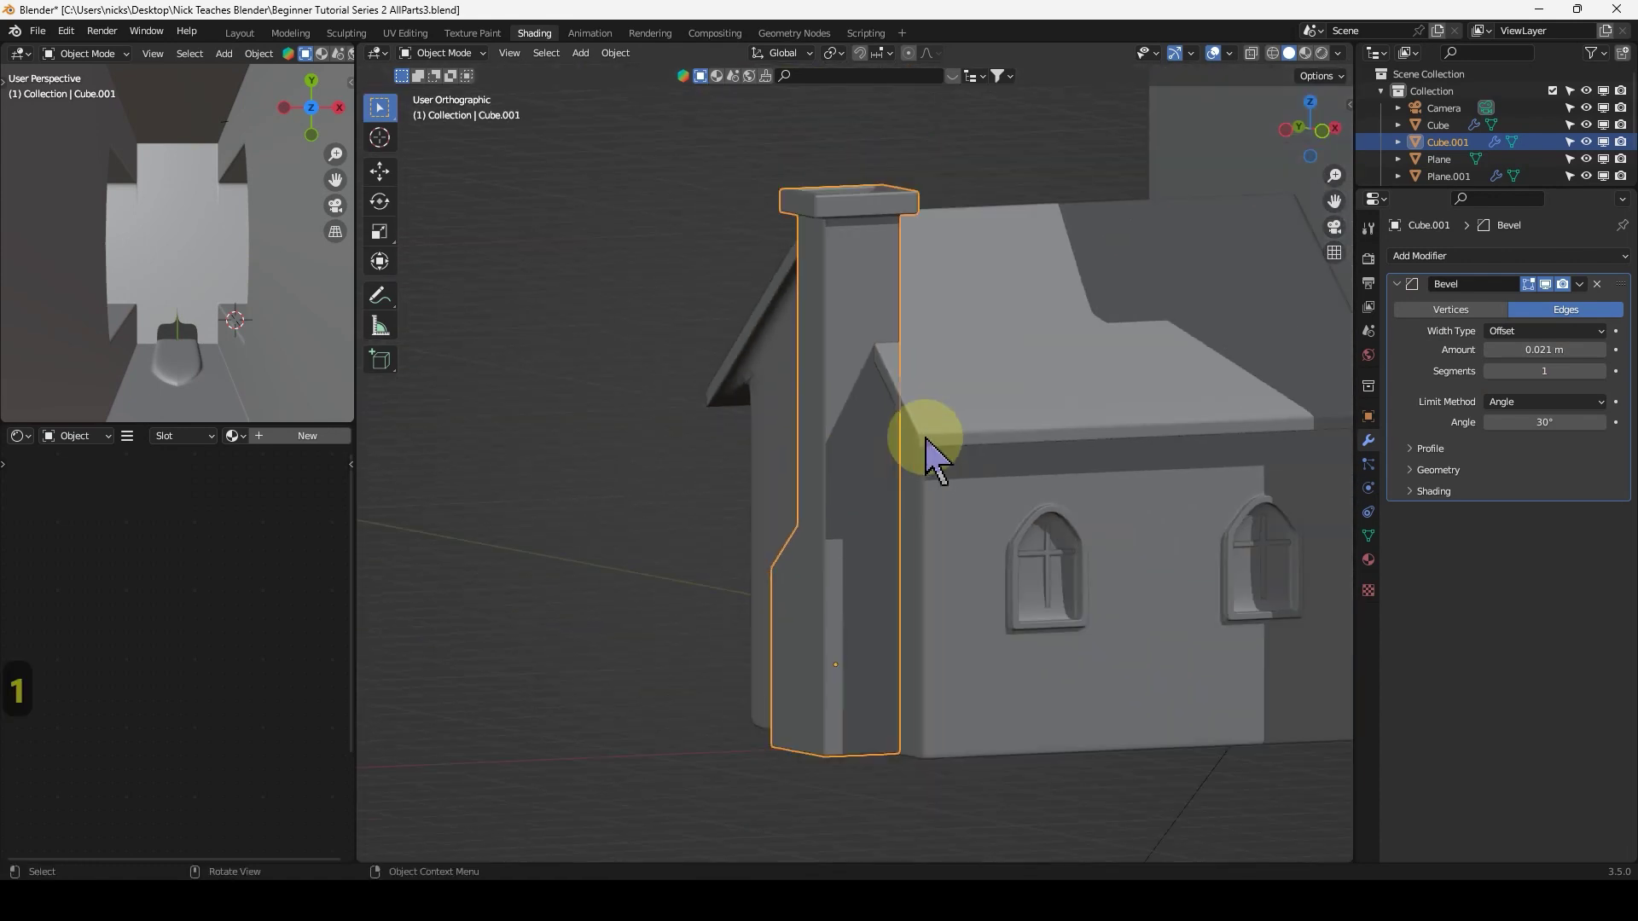
{"action": "scroll", "coordinate": [1170, 410], "scroll_direction": "down", "scroll_amount": 3}
{"action": "middle_click_drag", "start_coordinate": [1217, 417], "coordinate": [1017, 465], "text": "shift"}
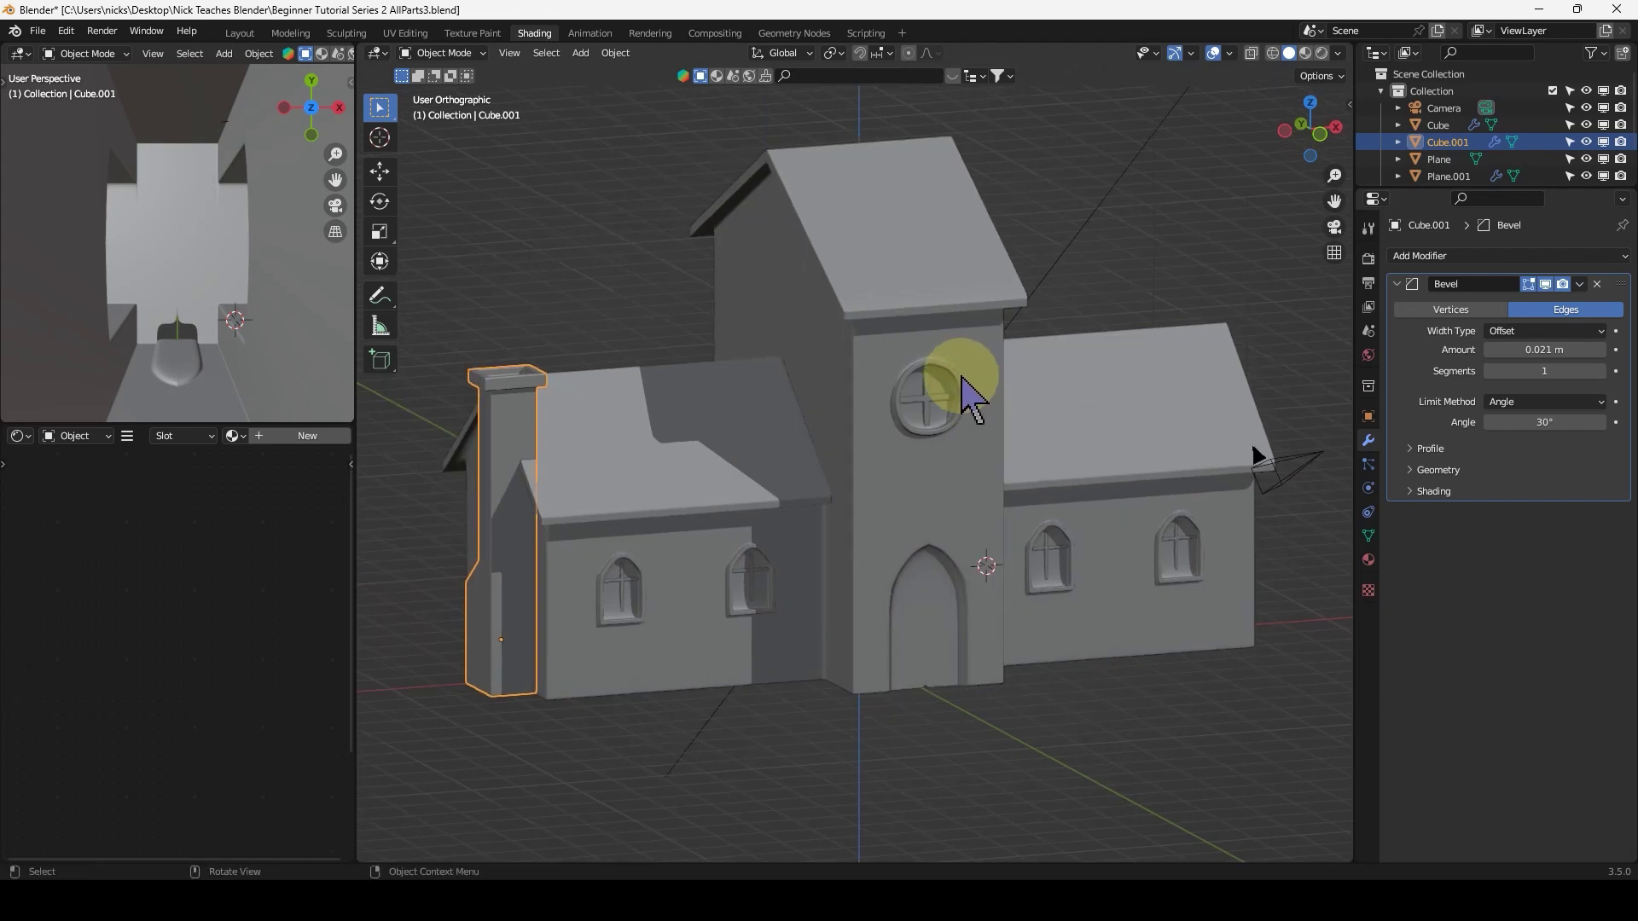
{"action": "mouse_move", "coordinate": [1053, 463]}
{"action": "middle_mouse_down", "text": "shift"}
{"action": "mouse_move", "coordinate": [1050, 410]}
{"action": "mouse_move", "coordinate": [1037, 426]}
{"action": "mouse_move", "coordinate": [934, 427]}
{"action": "mouse_move", "coordinate": [957, 409]}
{"action": "mouse_move", "coordinate": [965, 428]}
{"action": "mouse_move", "coordinate": [1060, 364]}
{"action": "middle_mouse_up", "text": "shift"}
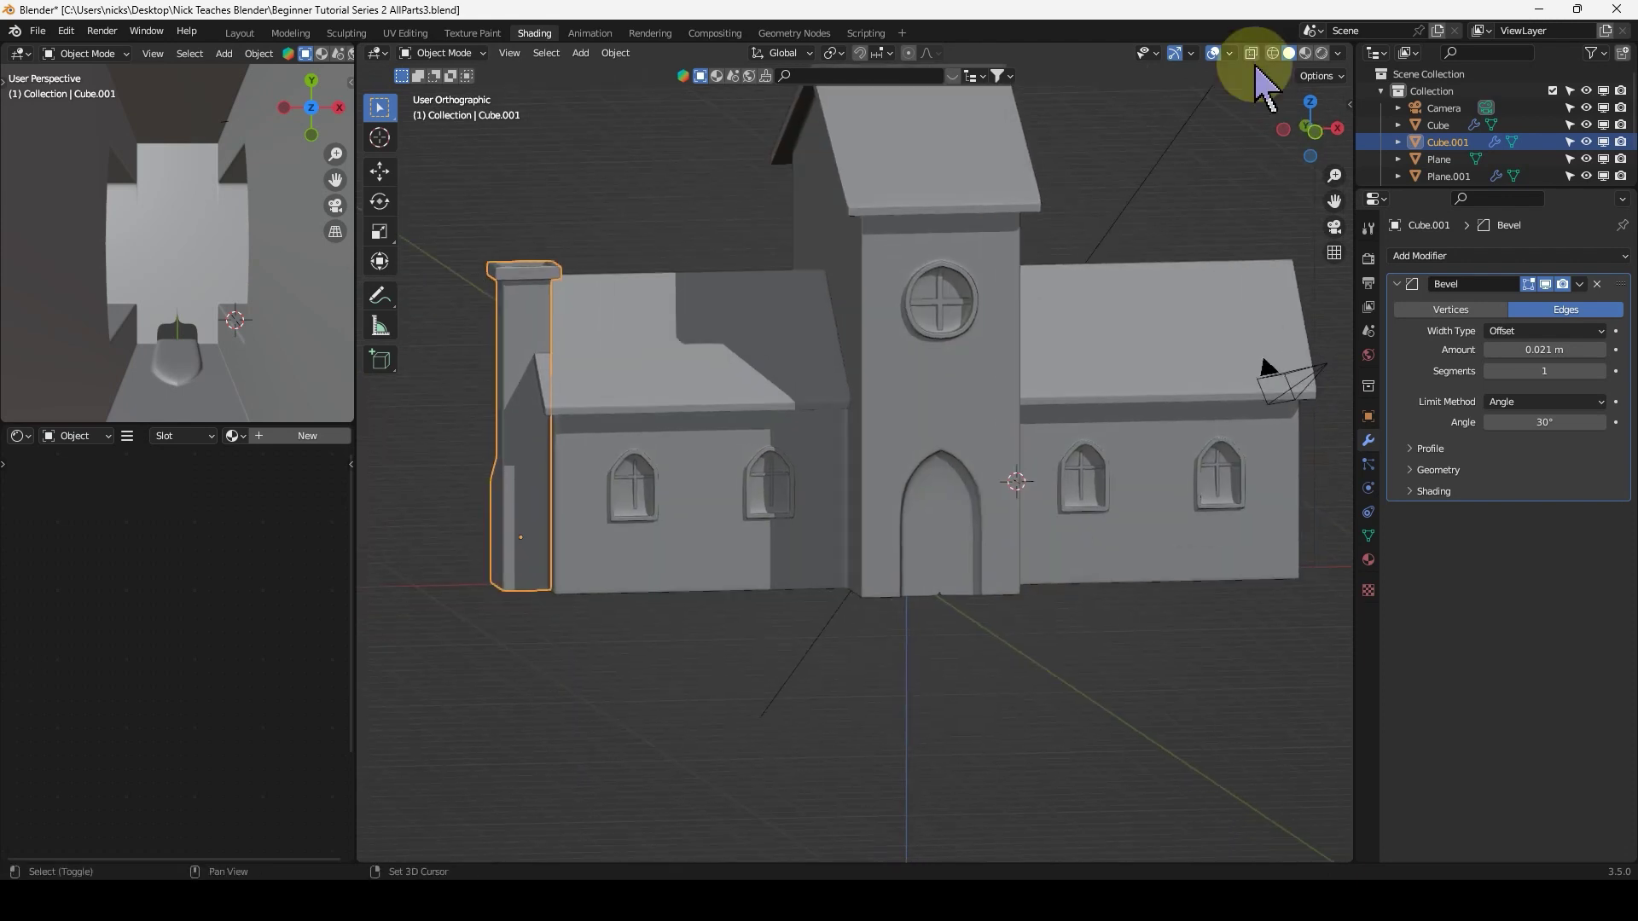
{"action": "left_click", "coordinate": [1305, 52]}
{"action": "scroll", "coordinate": [1023, 298], "scroll_direction": "up", "scroll_amount": 2}
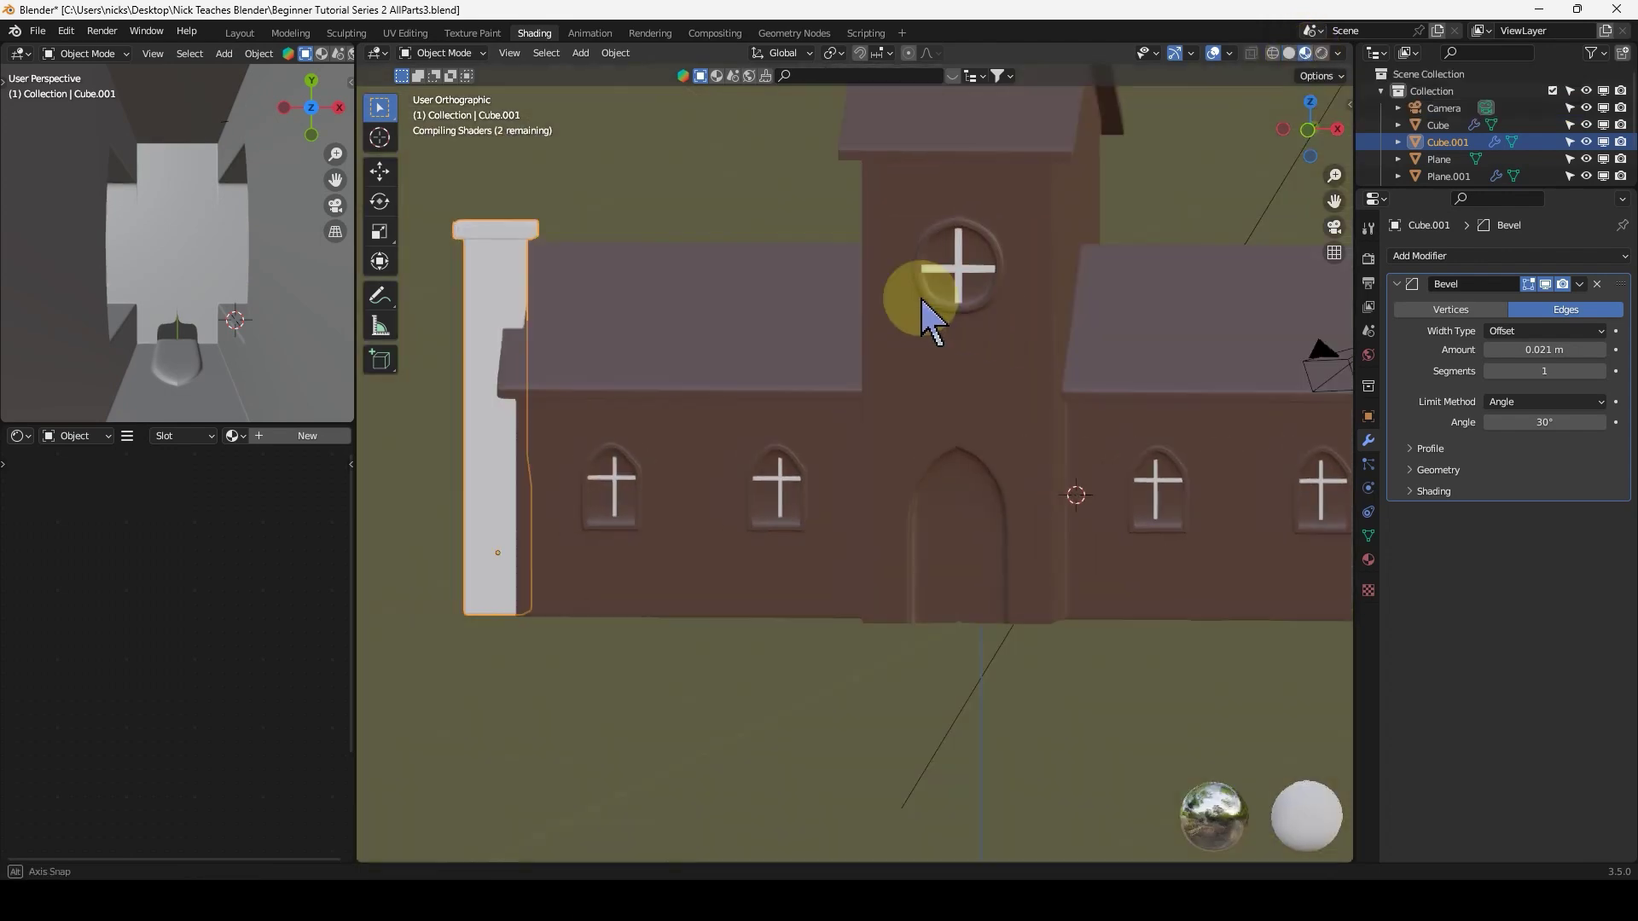
{"action": "middle_click_drag", "start_coordinate": [932, 320], "coordinate": [981, 293]}
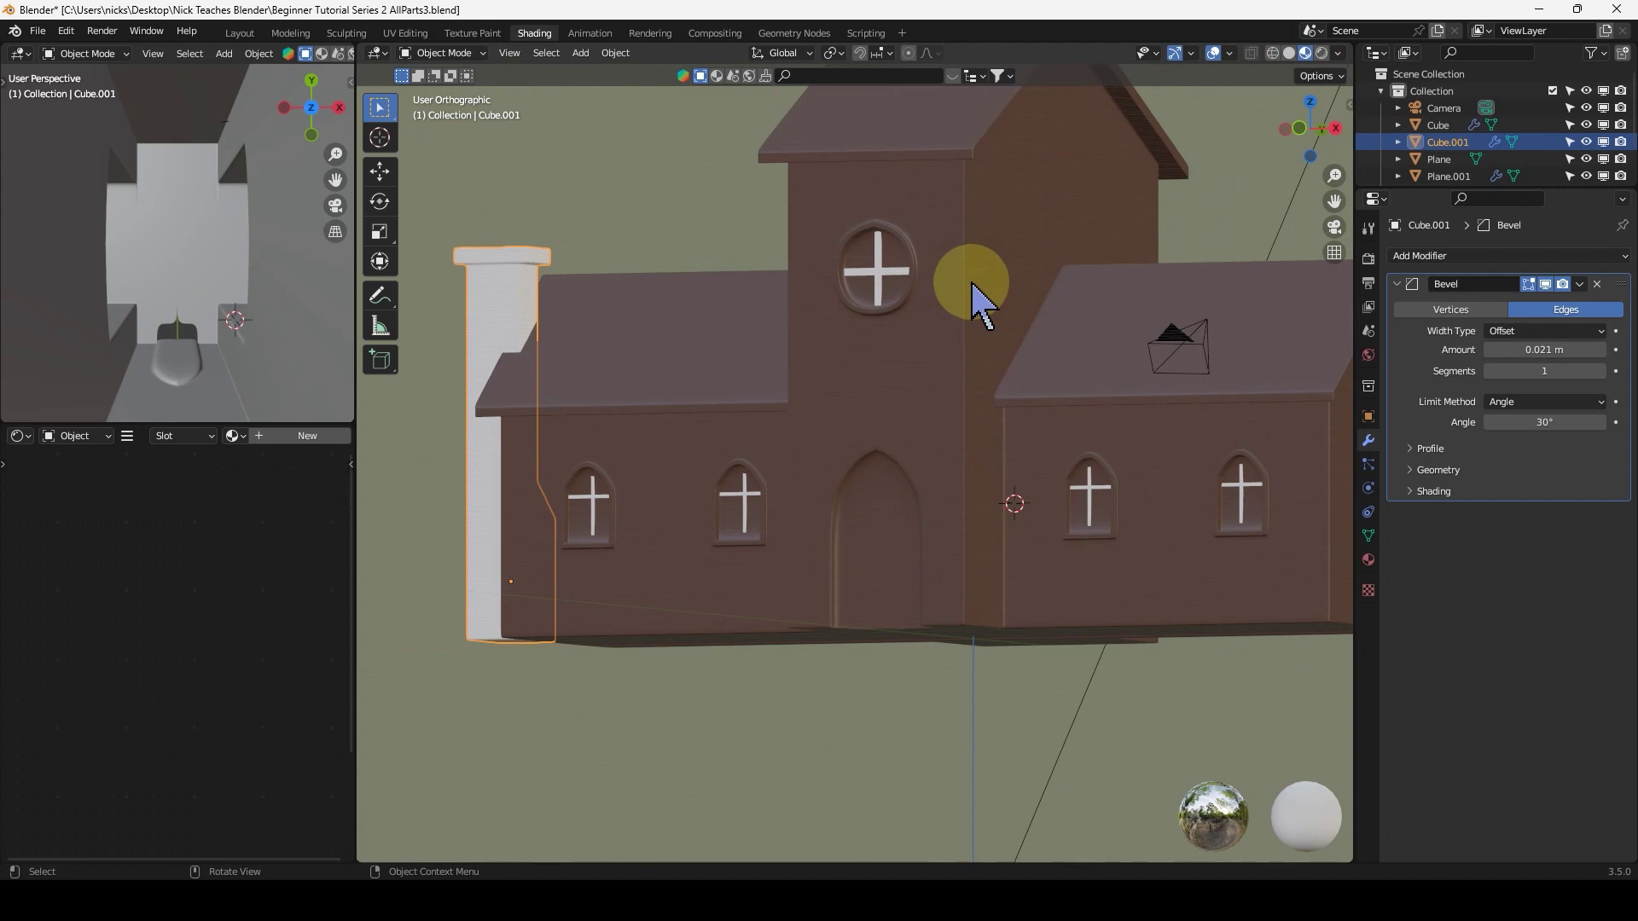
Select the church body and enlarge the Shader Editor area so its Material.001 nodes have more room.
{"action": "left_click", "coordinate": [955, 470]}
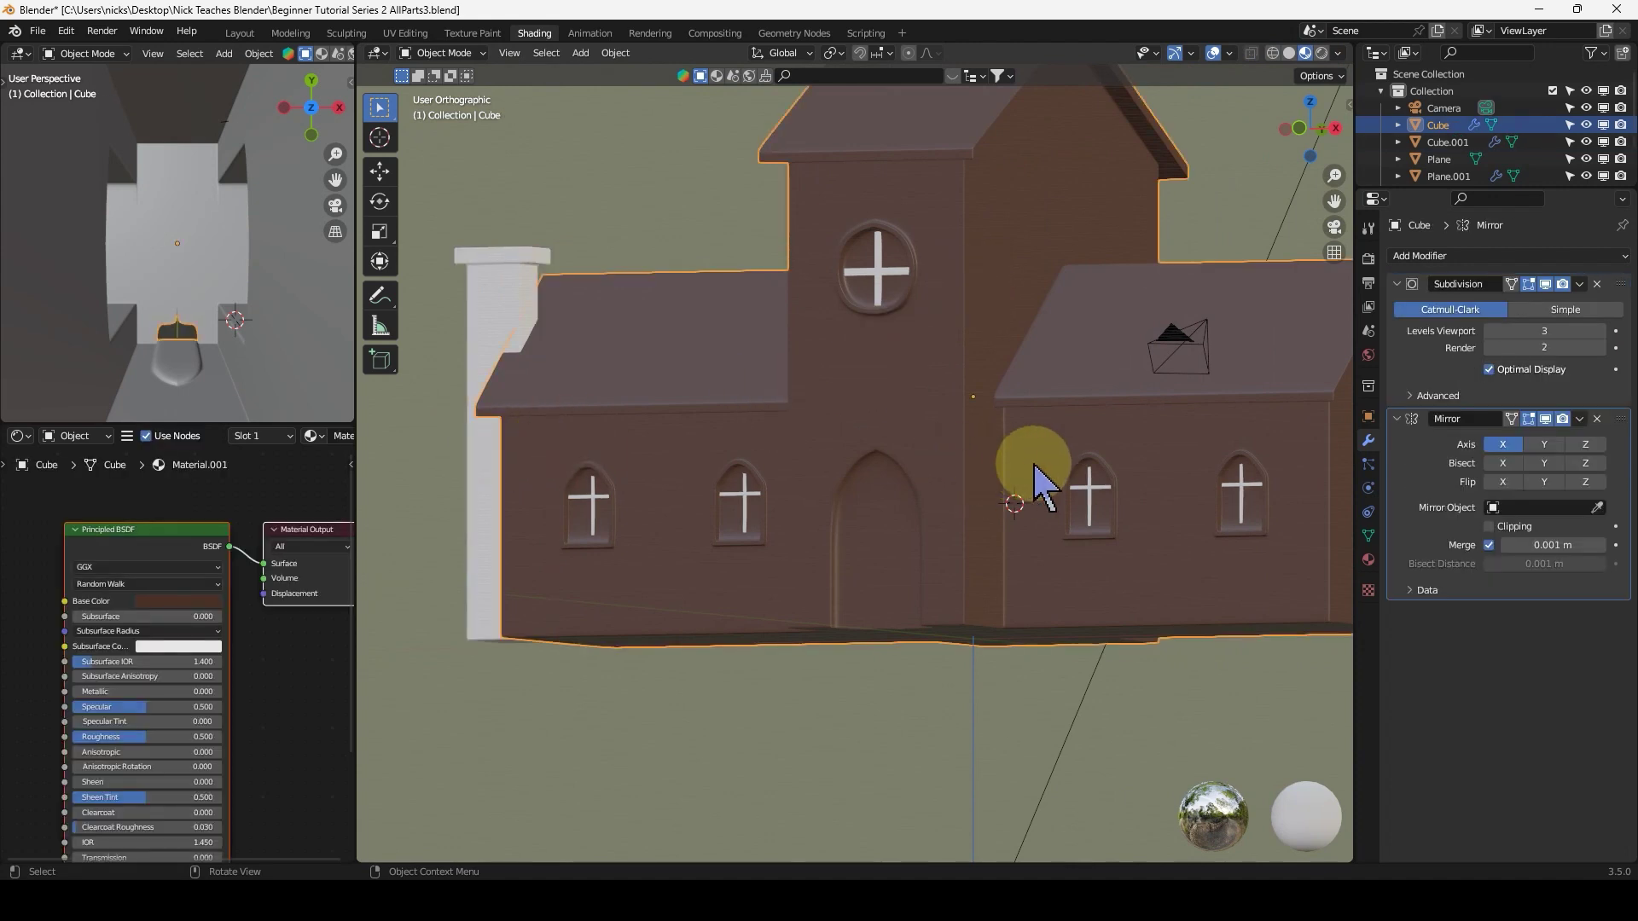
{"action": "middle_click_drag", "start_coordinate": [1042, 486], "coordinate": [952, 431]}
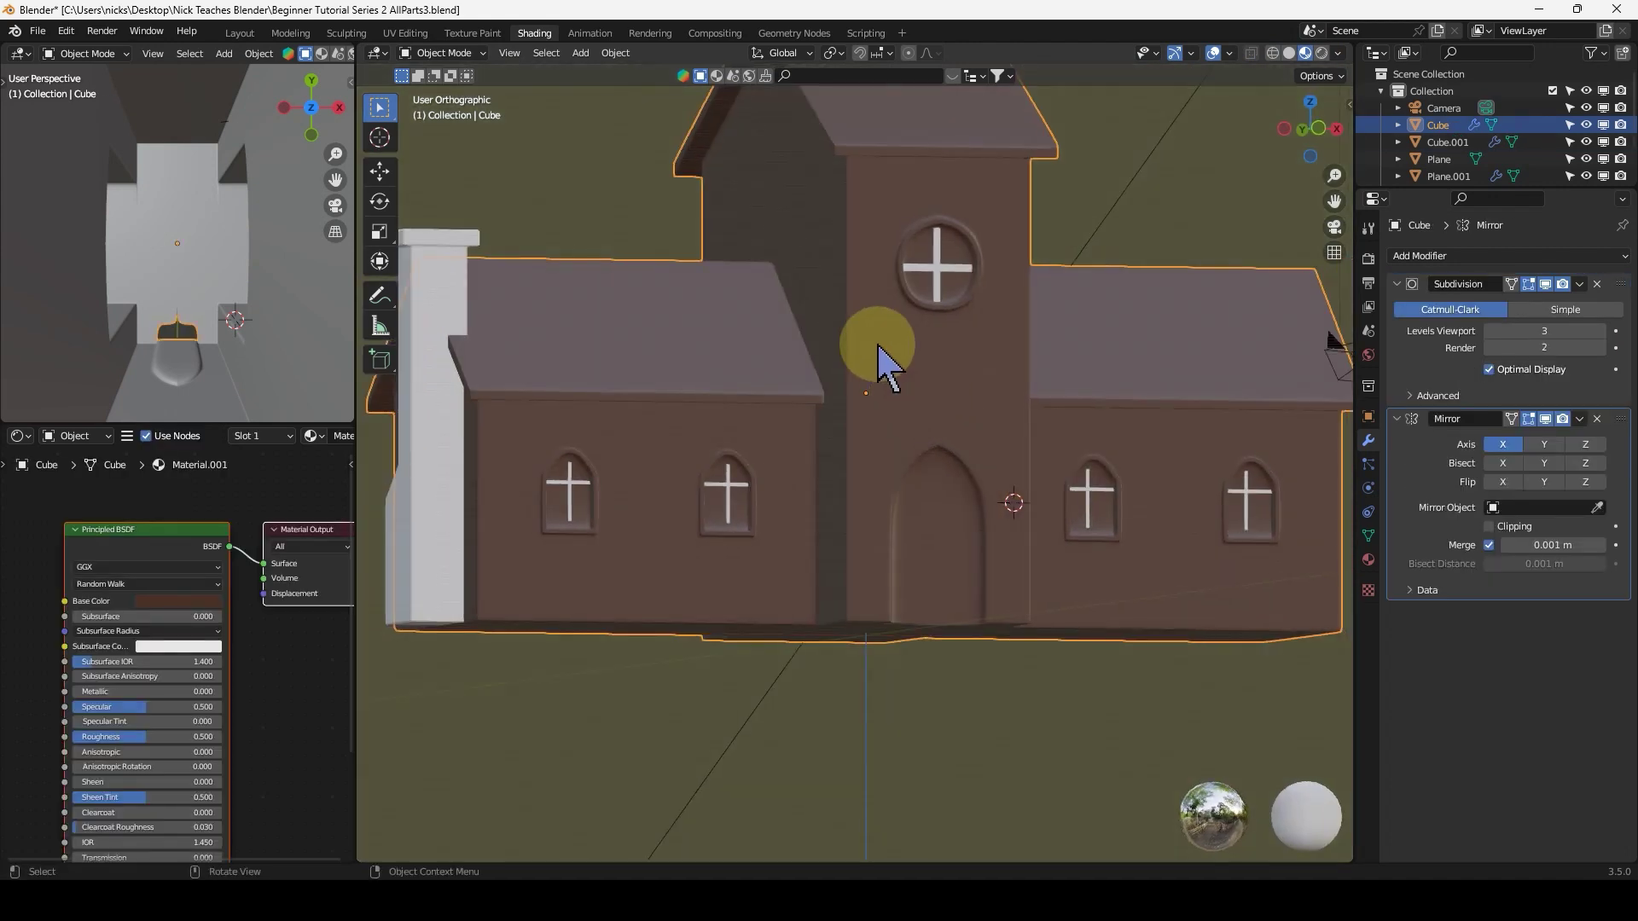
{"action": "scroll", "coordinate": [900, 457], "scroll_direction": "up", "scroll_amount": 8}
{"action": "scroll", "coordinate": [899, 457], "scroll_direction": "down", "scroll_amount": 8}
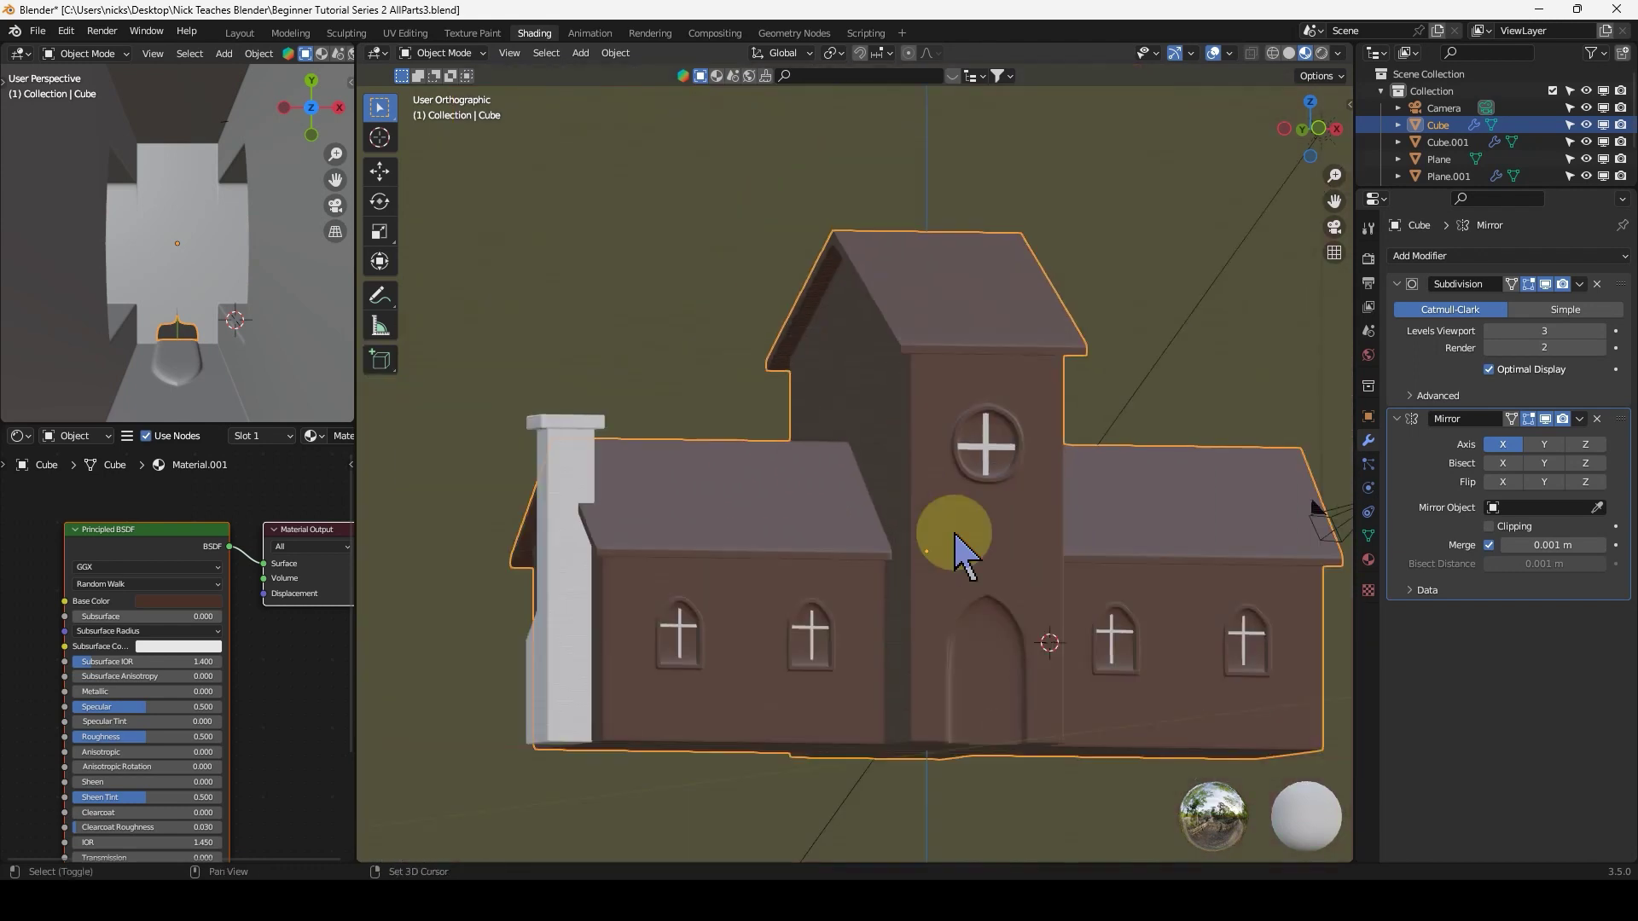
{"action": "middle_click_drag", "start_coordinate": [955, 555], "coordinate": [945, 493], "text": "shift"}
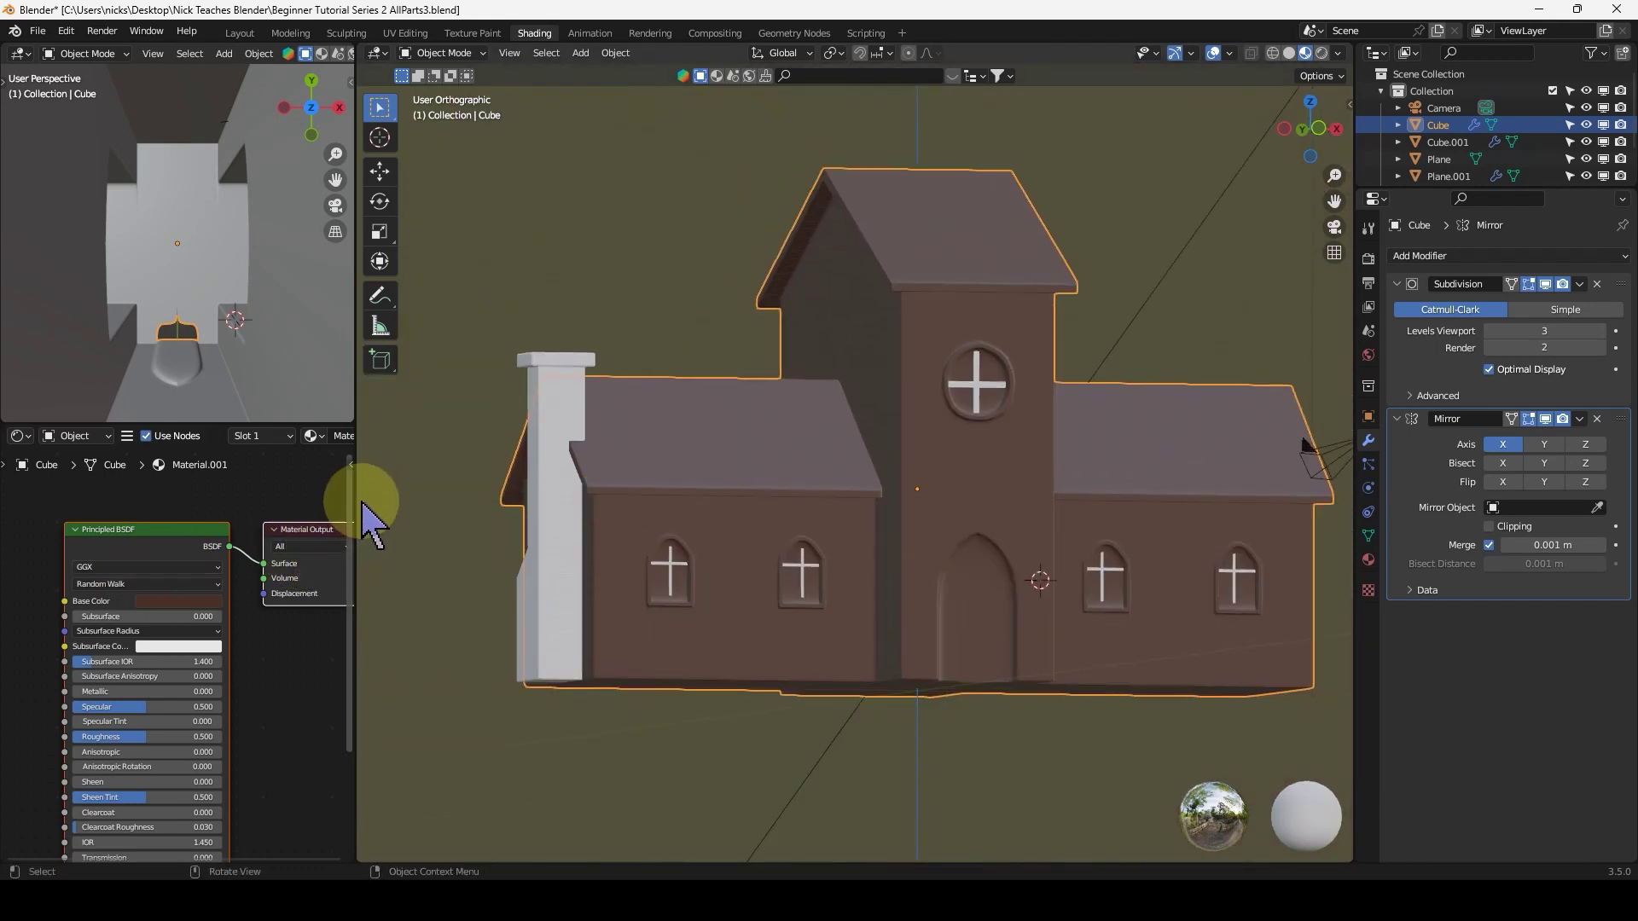
{"action": "left_click_drag", "start_coordinate": [358, 504], "coordinate": [718, 505]}
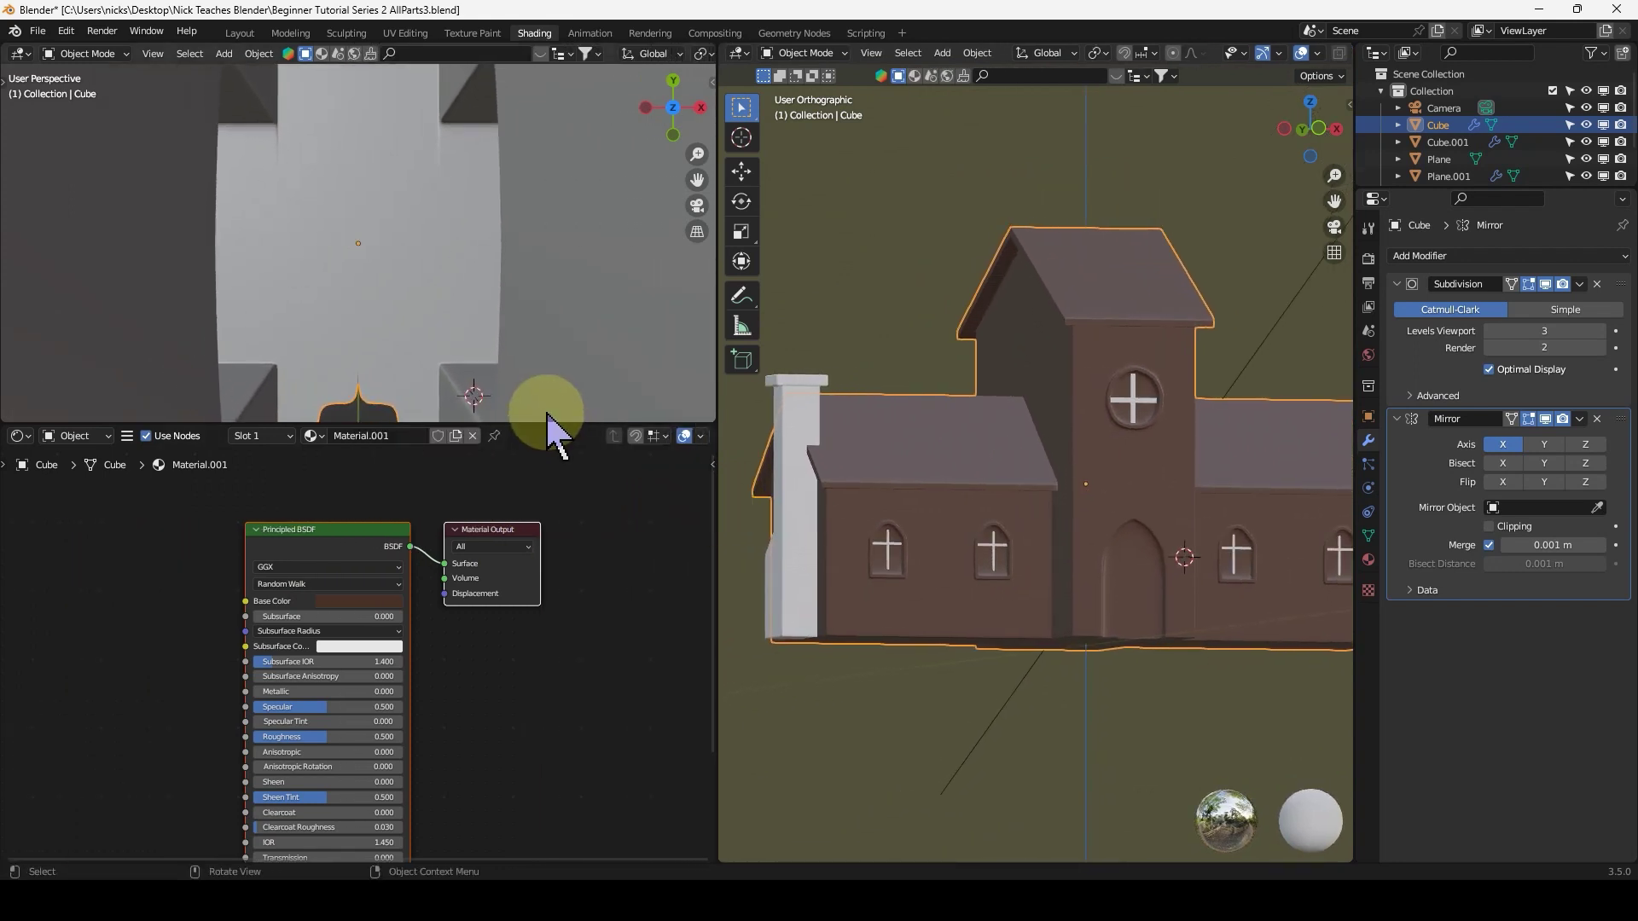
{"action": "left_click_drag", "start_coordinate": [547, 423], "coordinate": [578, 218]}
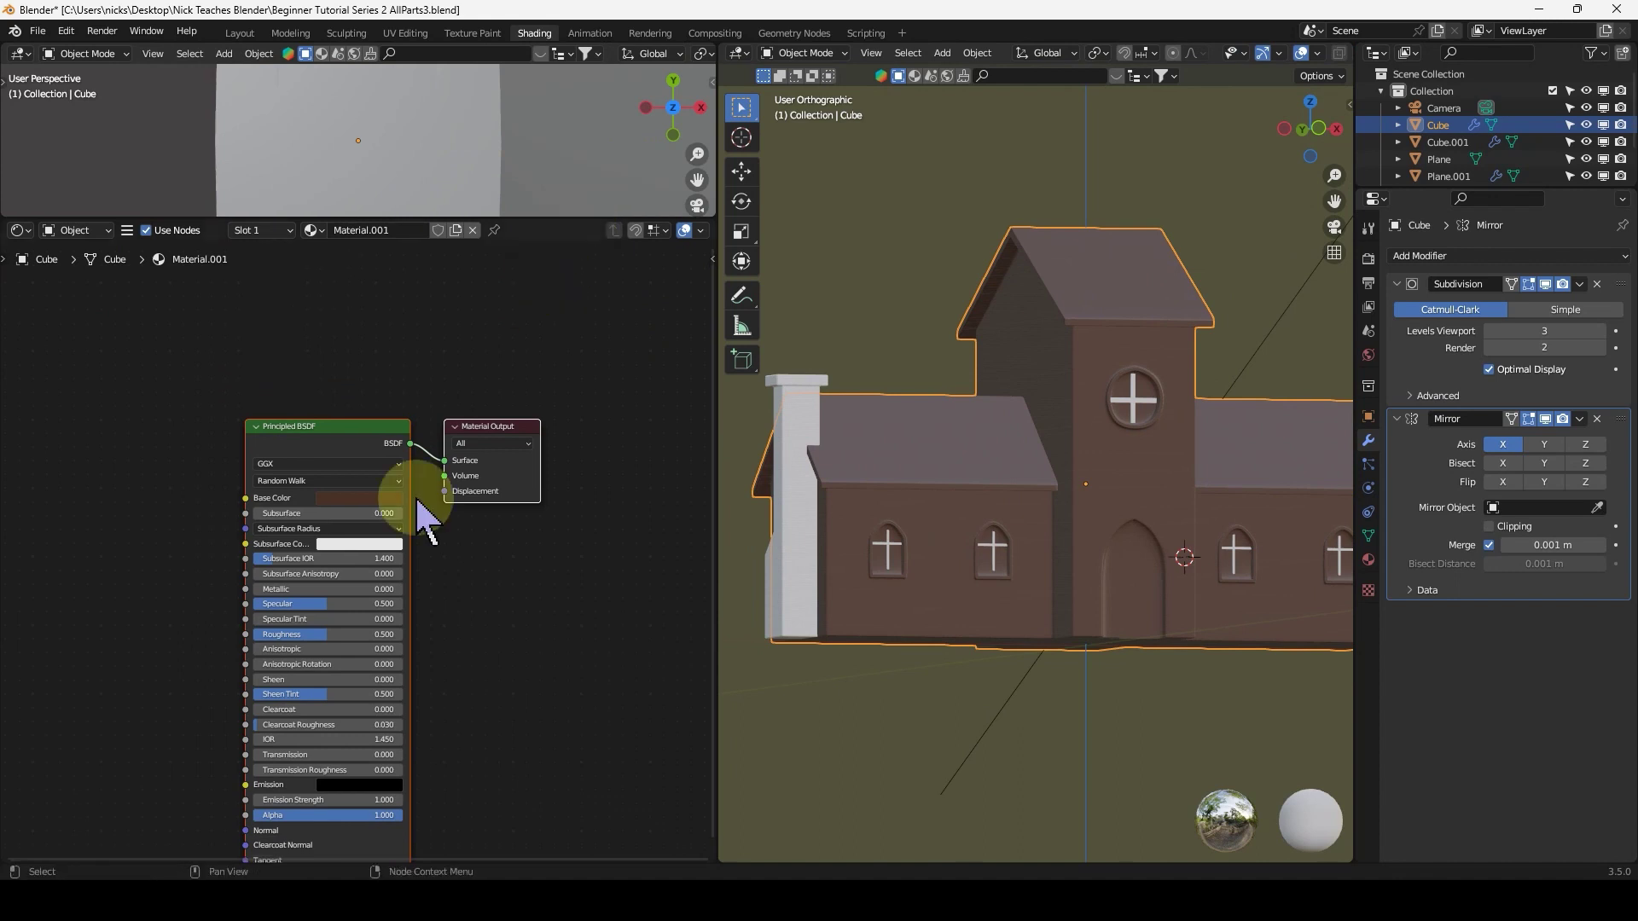
Spread the Principled BSDF and Material Output nodes farther apart in the node graph.
{"action": "scroll", "coordinate": [347, 475], "scroll_direction": "down", "scroll_amount": 1}
{"action": "left_click", "coordinate": [354, 470]}
{"action": "middle_click_drag", "start_coordinate": [354, 470], "coordinate": [410, 427]}
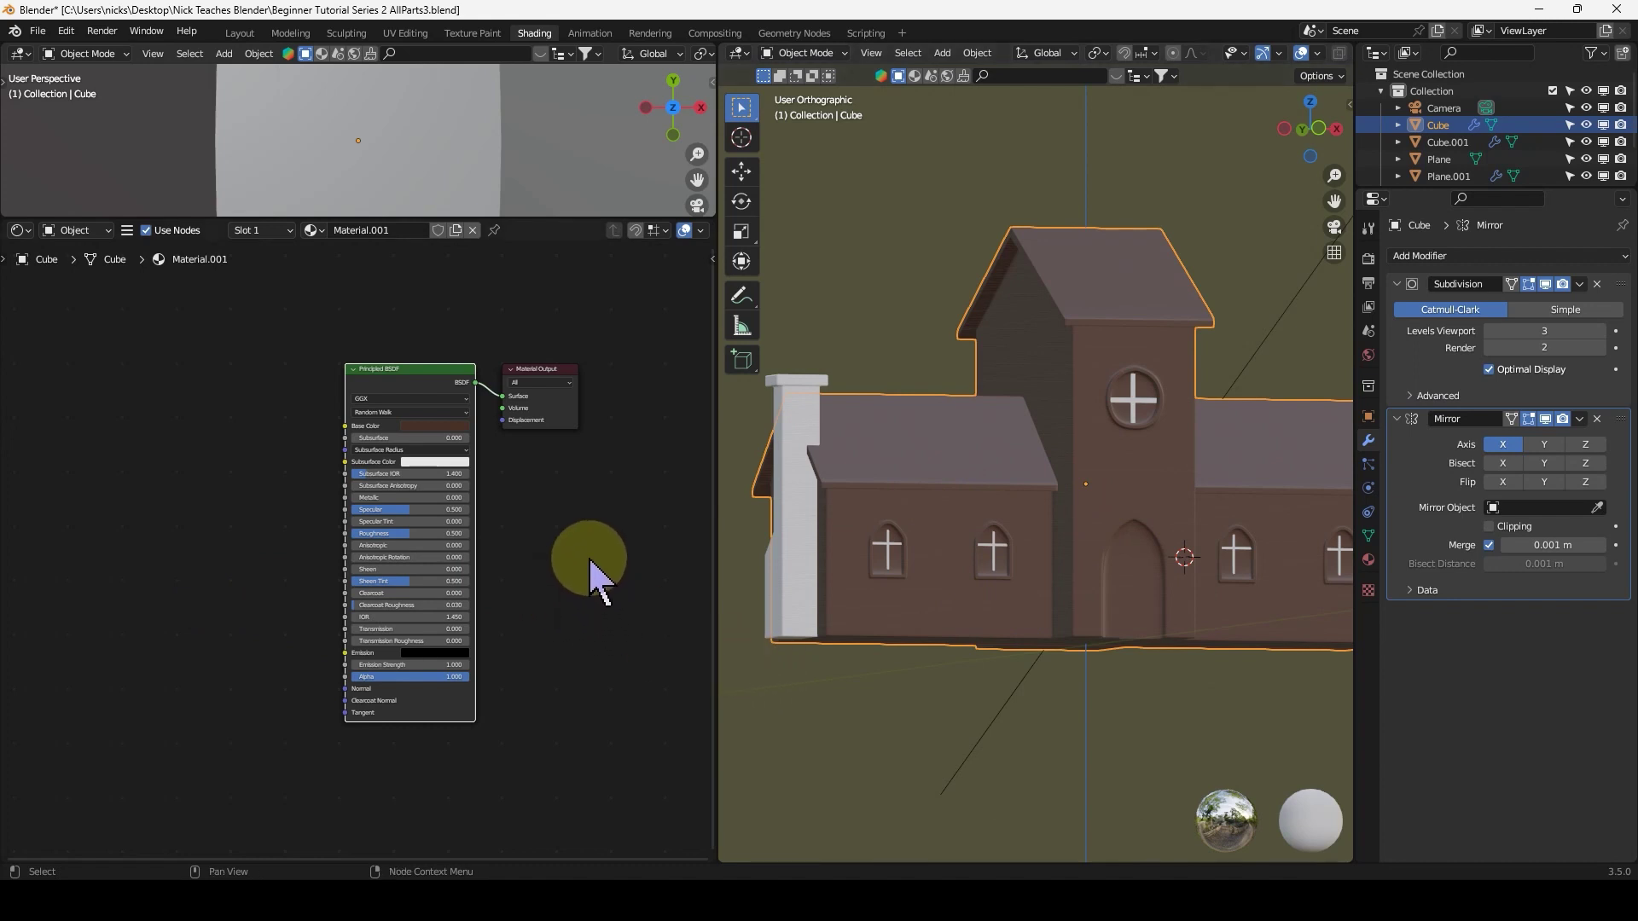
{"action": "scroll", "coordinate": [438, 530], "scroll_direction": "down", "scroll_amount": 2}
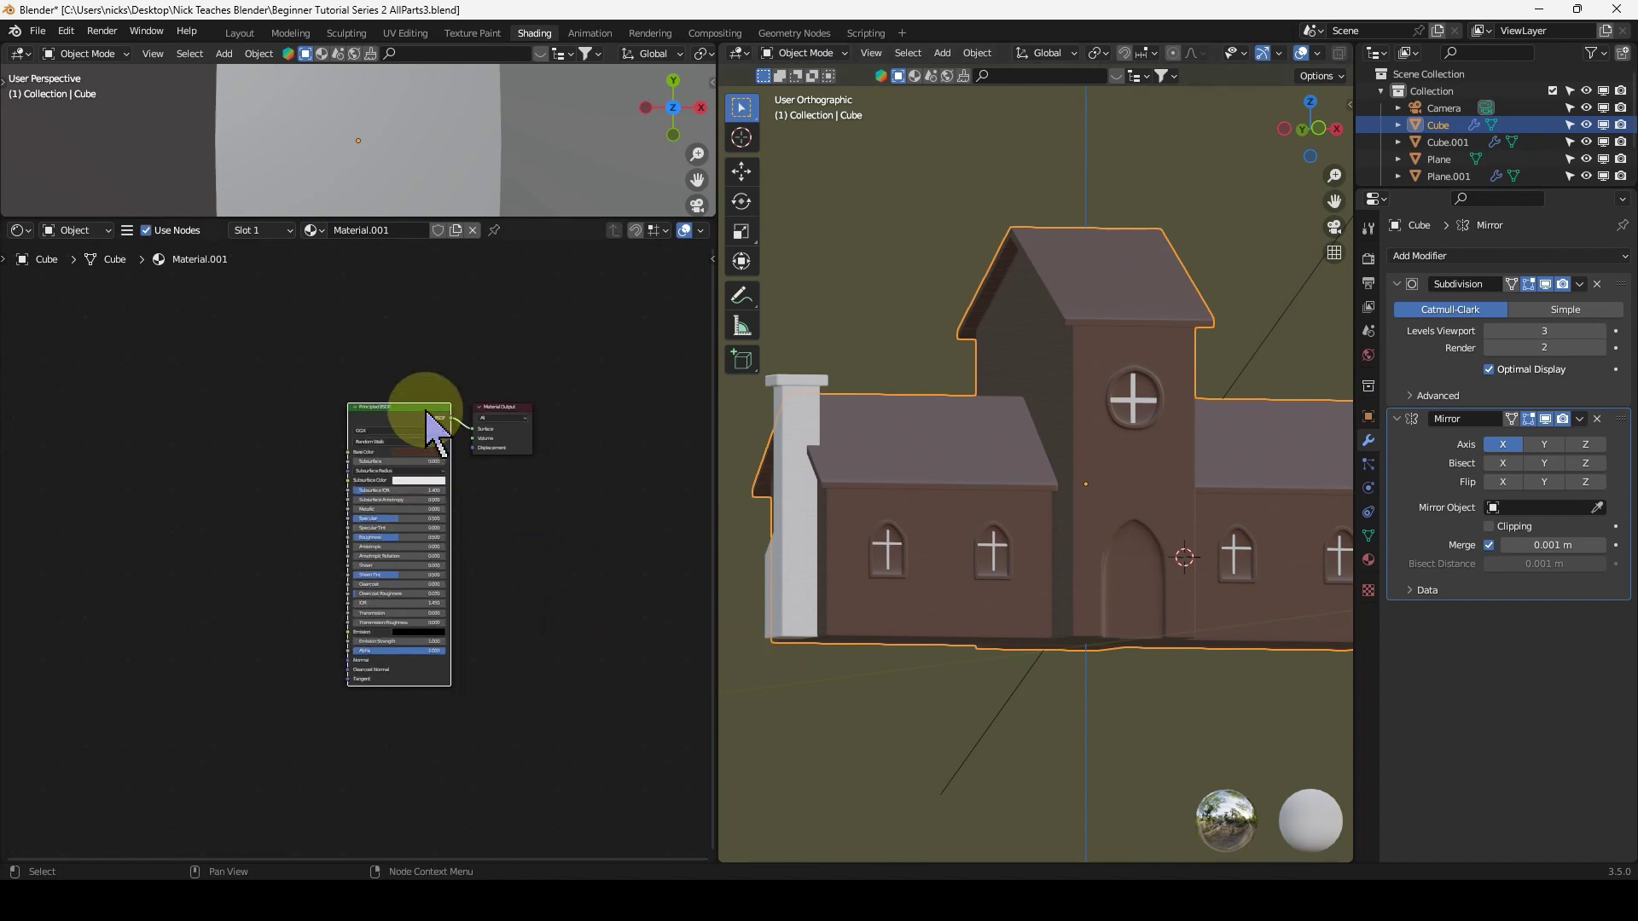
{"action": "middle_click_drag", "start_coordinate": [365, 449], "coordinate": [499, 457]}
{"action": "left_click_drag", "start_coordinate": [503, 417], "coordinate": [465, 392]}
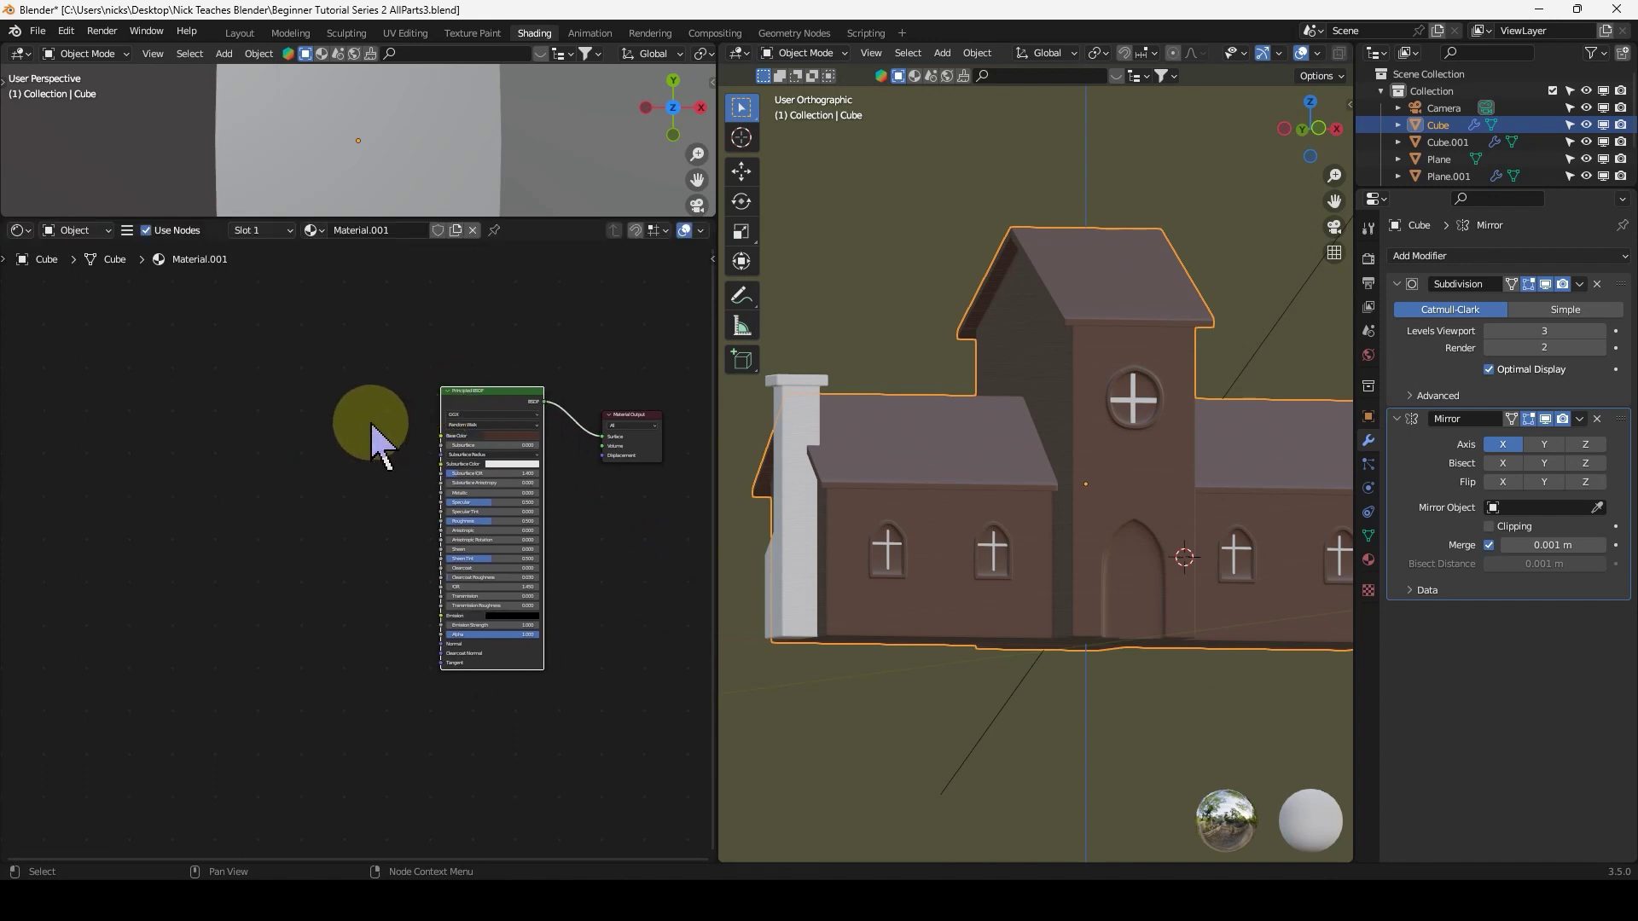
Add a Texture Coordinate node well before the Principled BSDF, leaving a wide gap between them for further nodes.
{"action": "middle_click_drag", "start_coordinate": [940, 494], "coordinate": [1050, 499]}
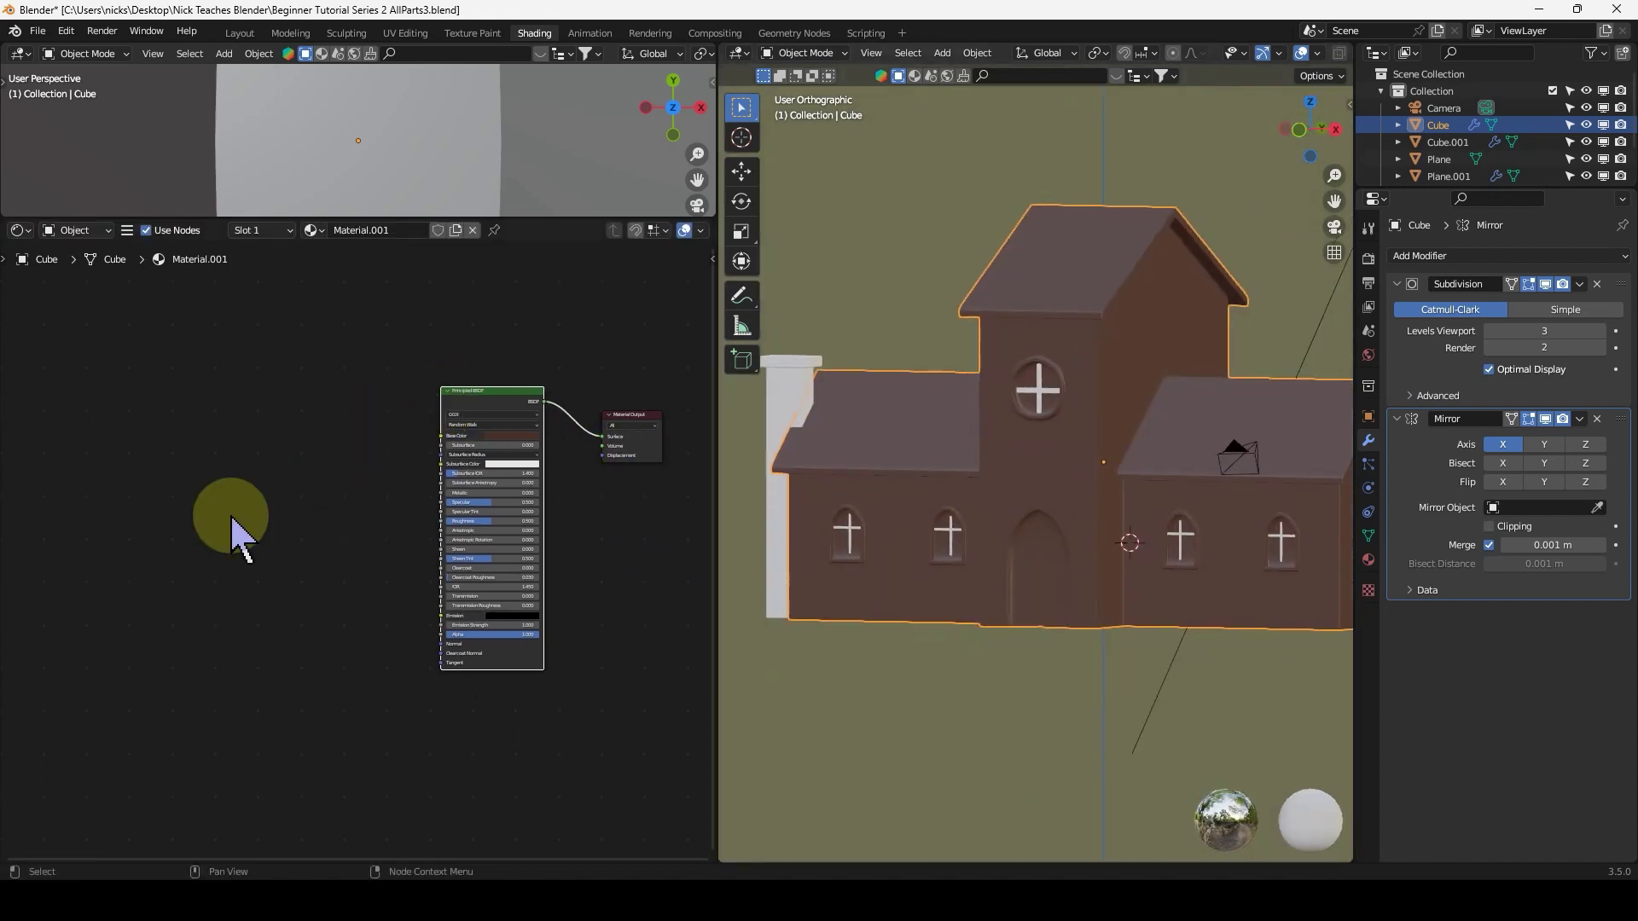
{"action": "scroll", "coordinate": [235, 539], "scroll_direction": "down", "scroll_amount": 1}
{"action": "middle_click_drag", "start_coordinate": [230, 541], "coordinate": [384, 523]}
{"action": "key", "text": "shift+a"}
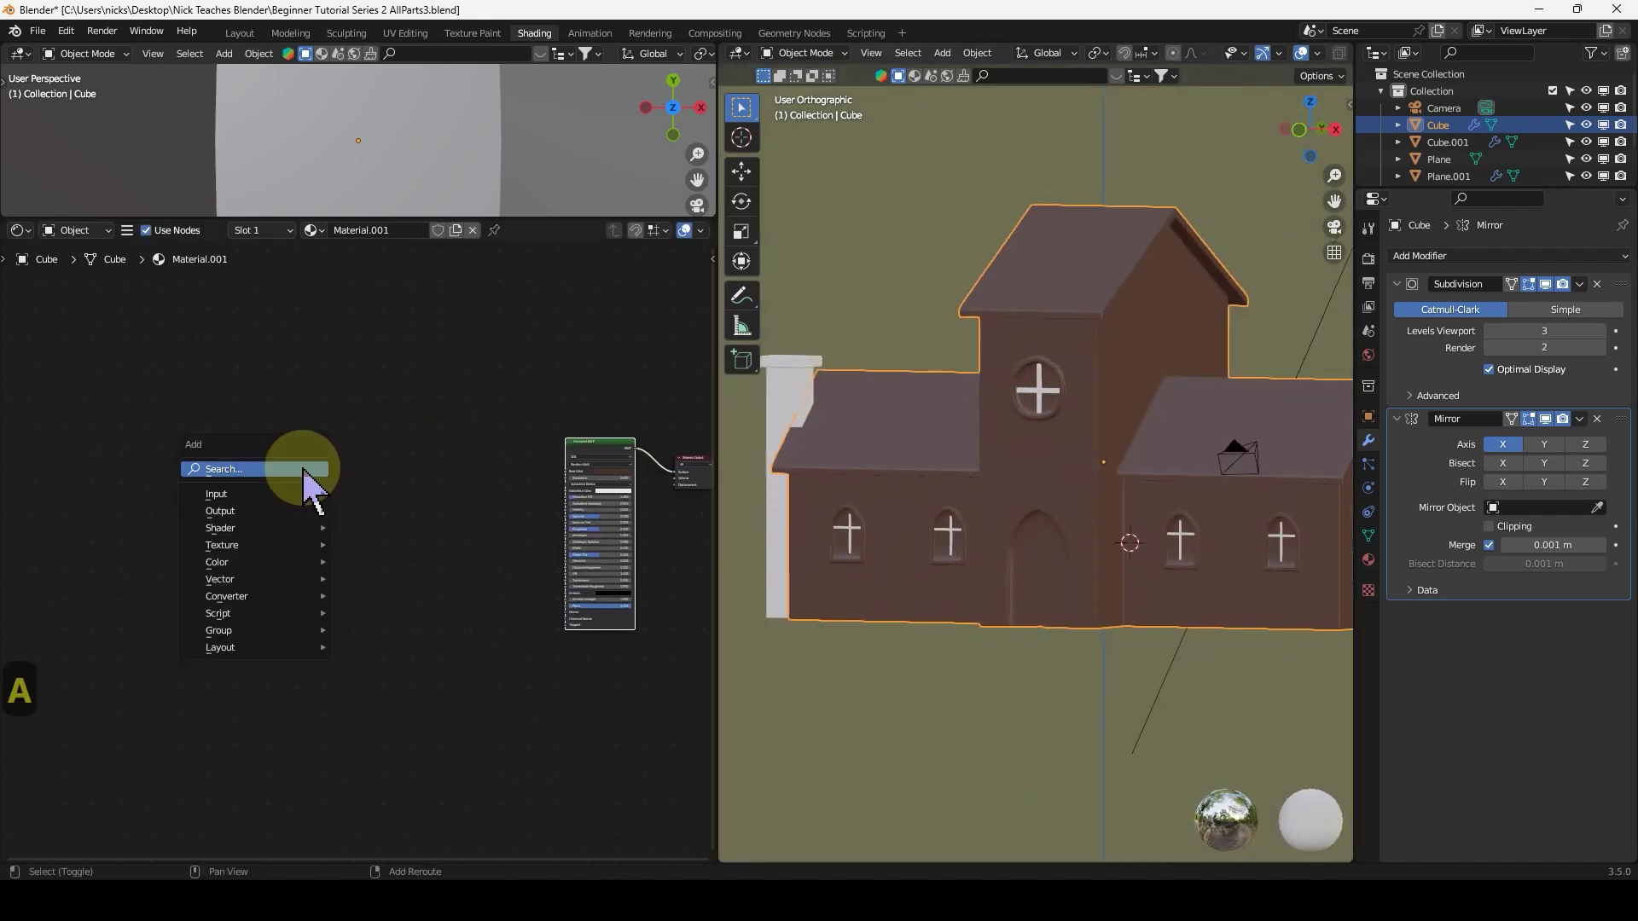
{"action": "mouse_move", "coordinate": [294, 502]}
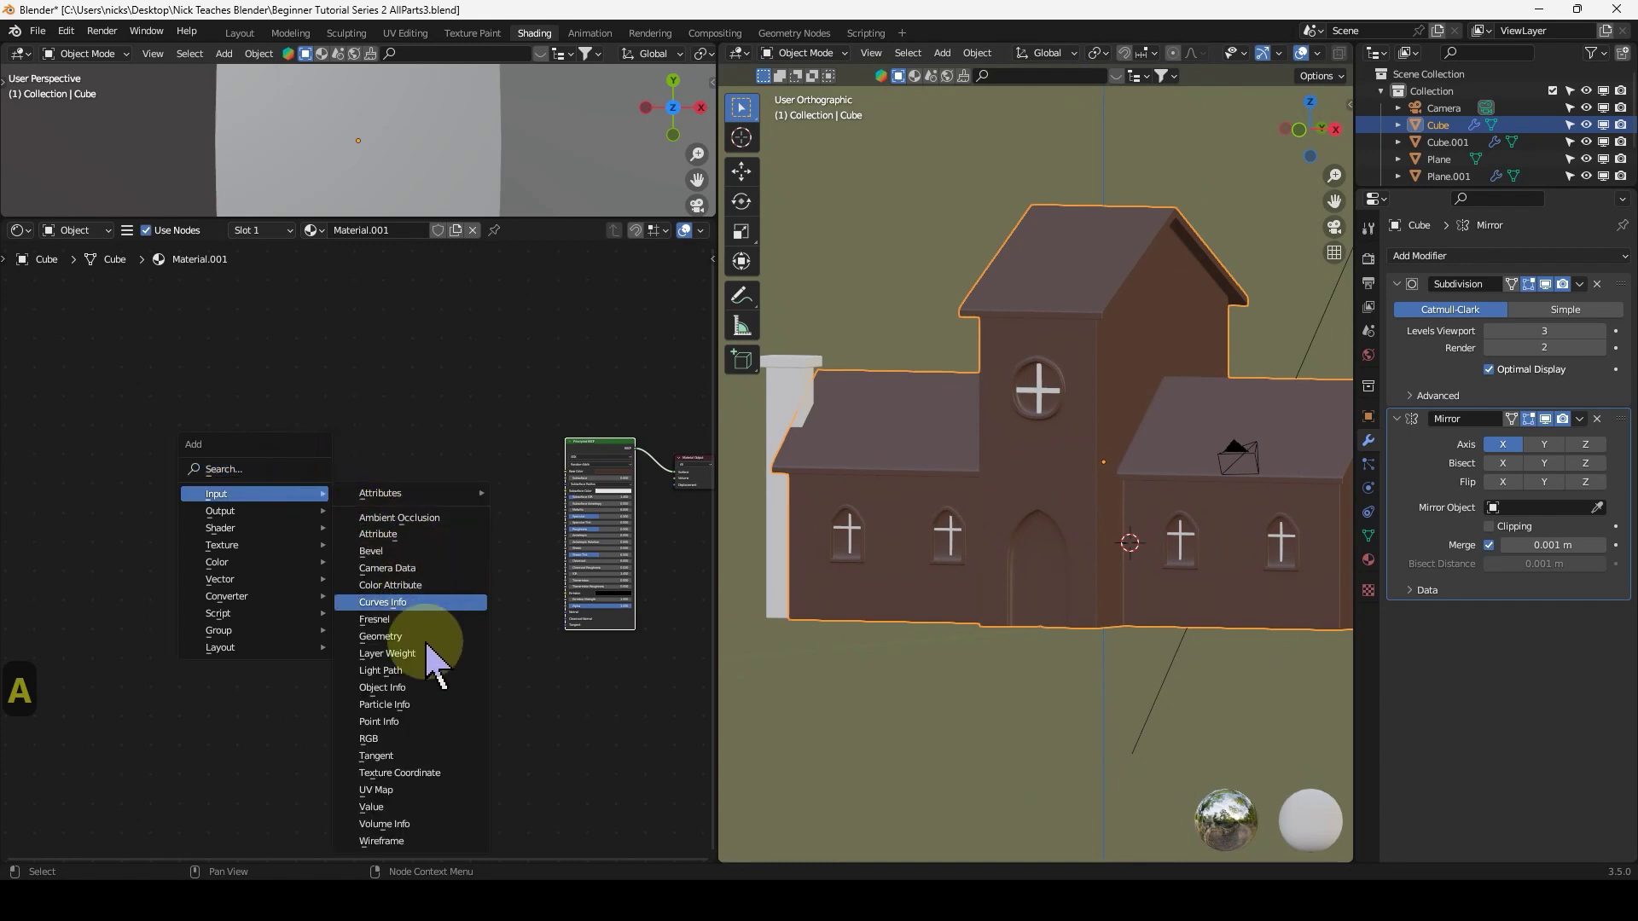
{"action": "left_click", "coordinate": [438, 772]}
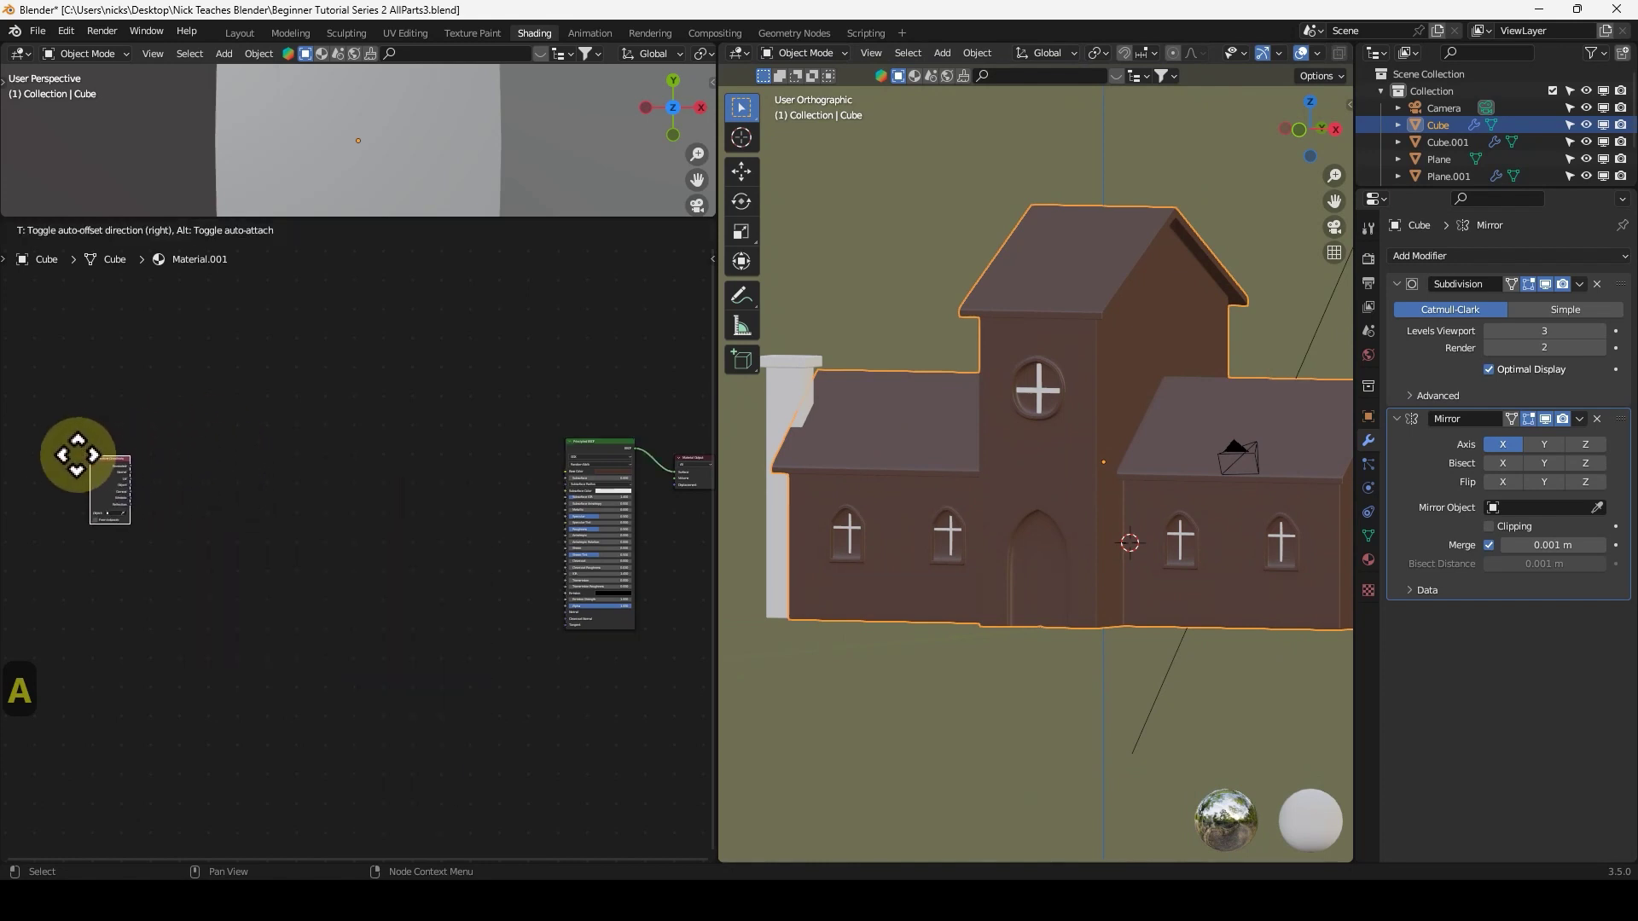
{"action": "left_click", "coordinate": [21, 460]}
{"action": "scroll", "coordinate": [303, 530], "scroll_direction": "down", "scroll_amount": 3}
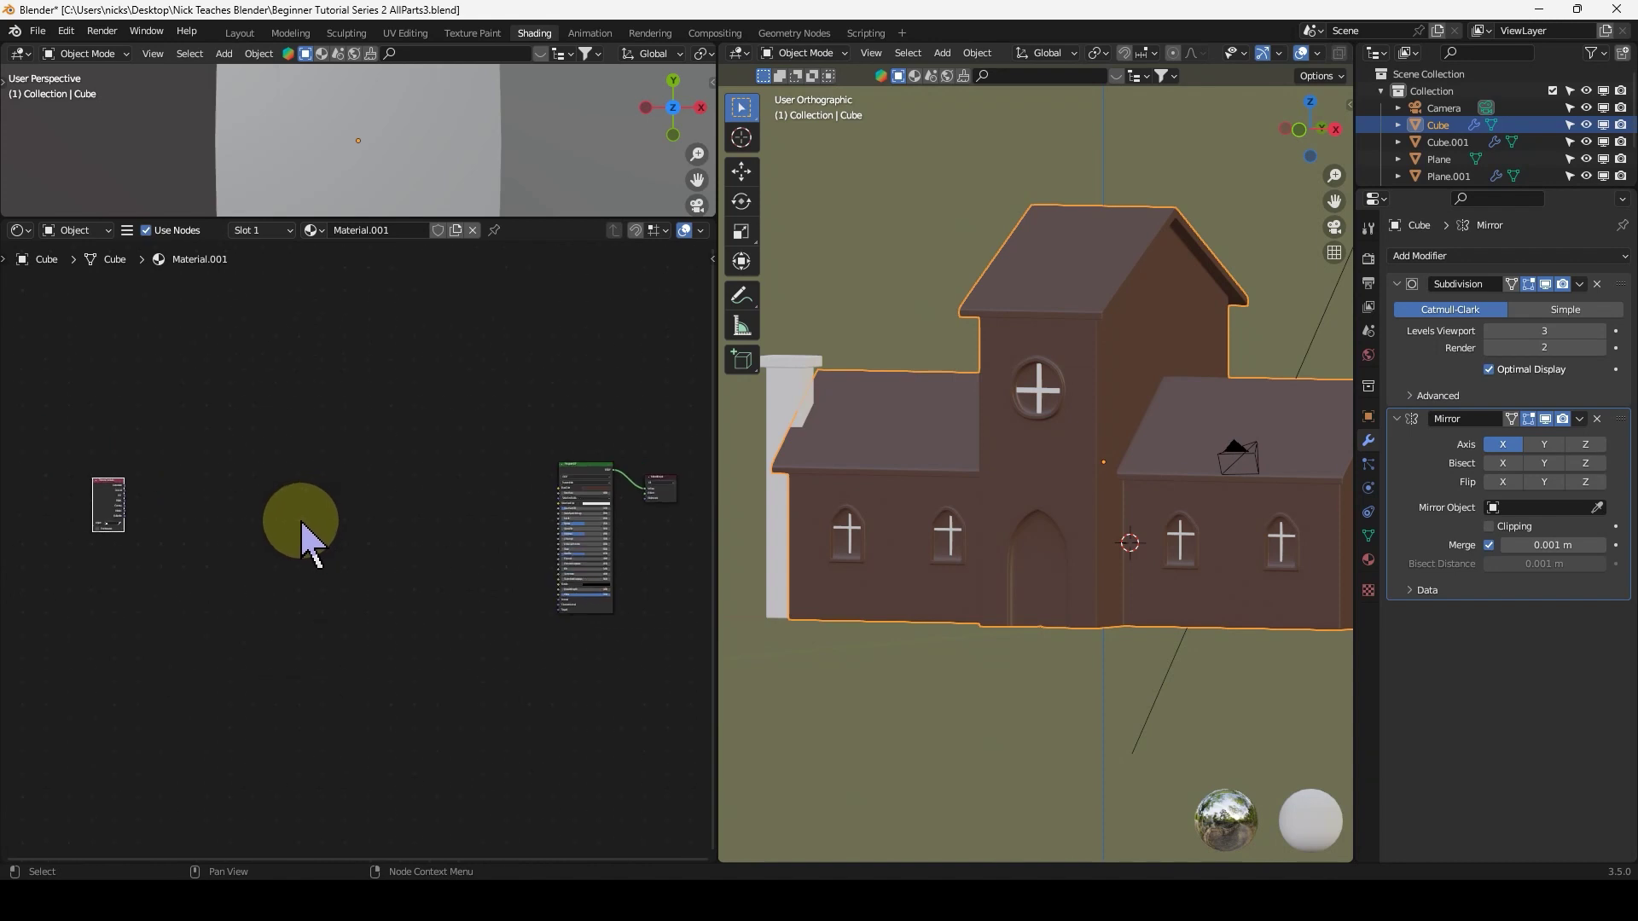
{"action": "middle_click_drag", "start_coordinate": [226, 517], "coordinate": [303, 526]}
{"action": "left_click_drag", "start_coordinate": [174, 512], "coordinate": [120, 519]}
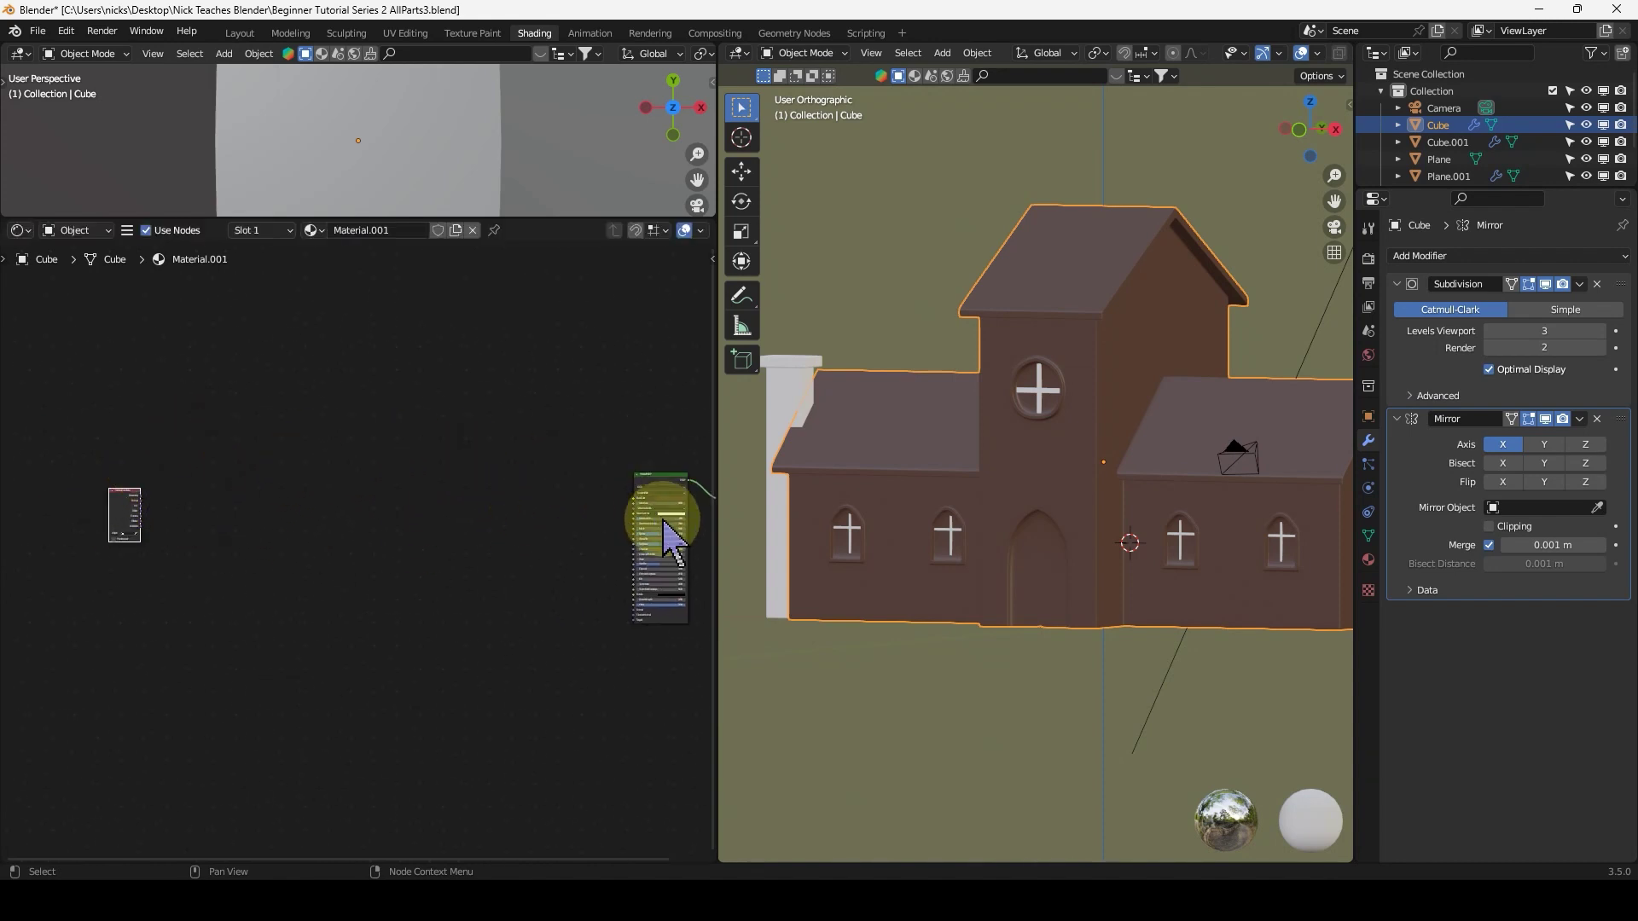
{"action": "scroll", "coordinate": [414, 516], "scroll_direction": "down", "scroll_amount": 1}
{"action": "scroll", "coordinate": [440, 546], "scroll_direction": "down", "scroll_amount": 1, "text": "ctrl"}
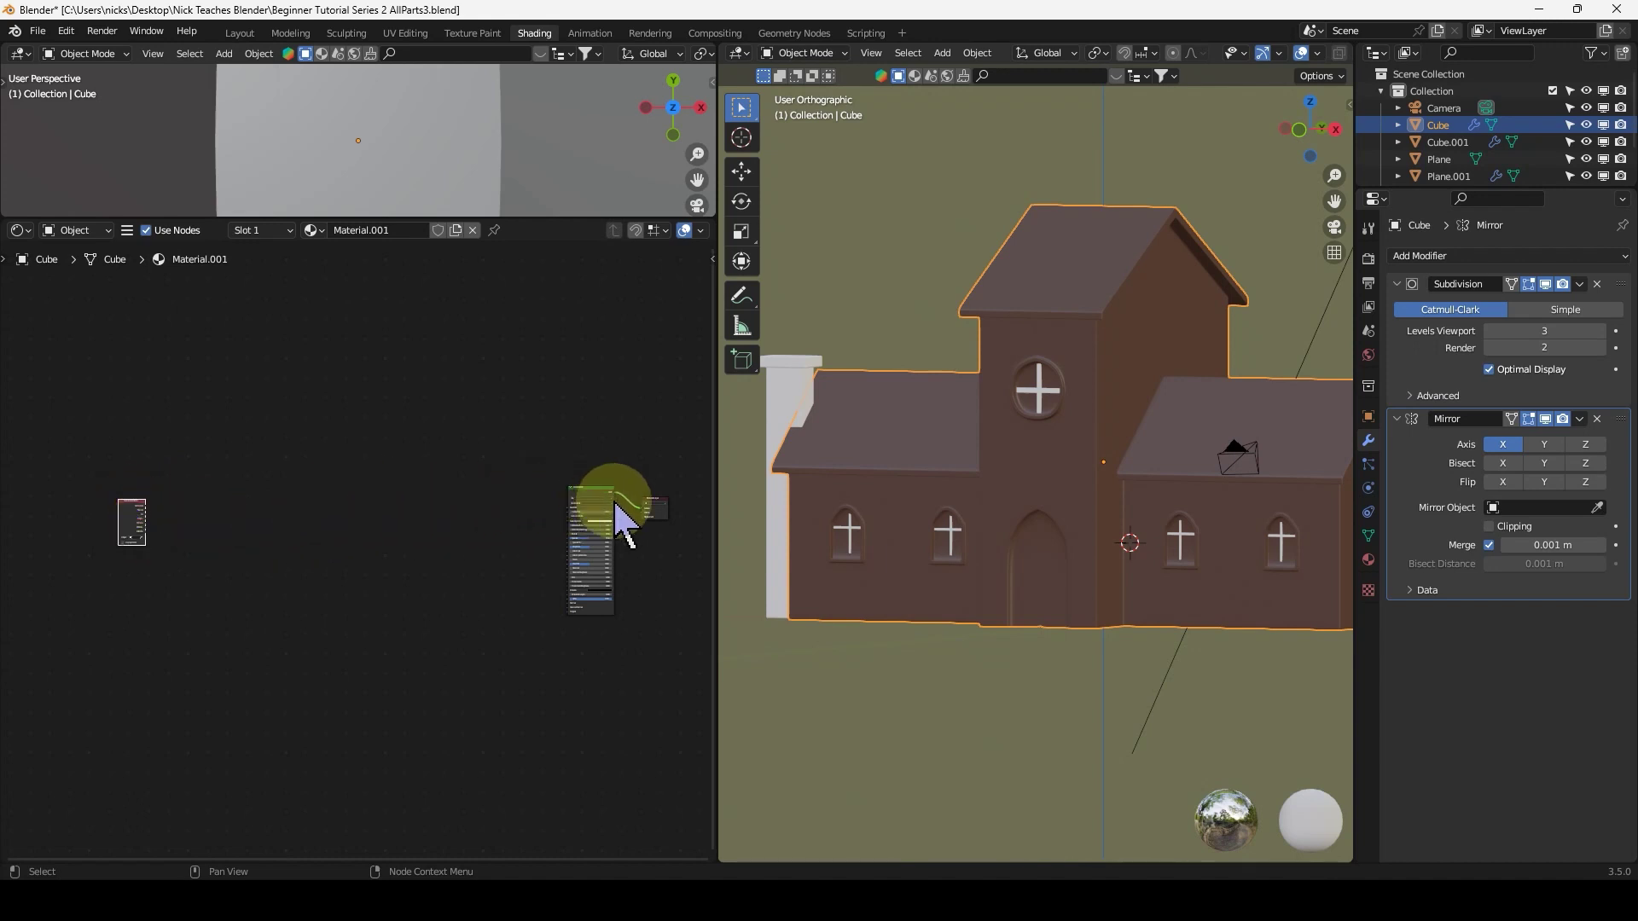
{"action": "left_click_drag", "start_coordinate": [592, 498], "coordinate": [587, 511]}
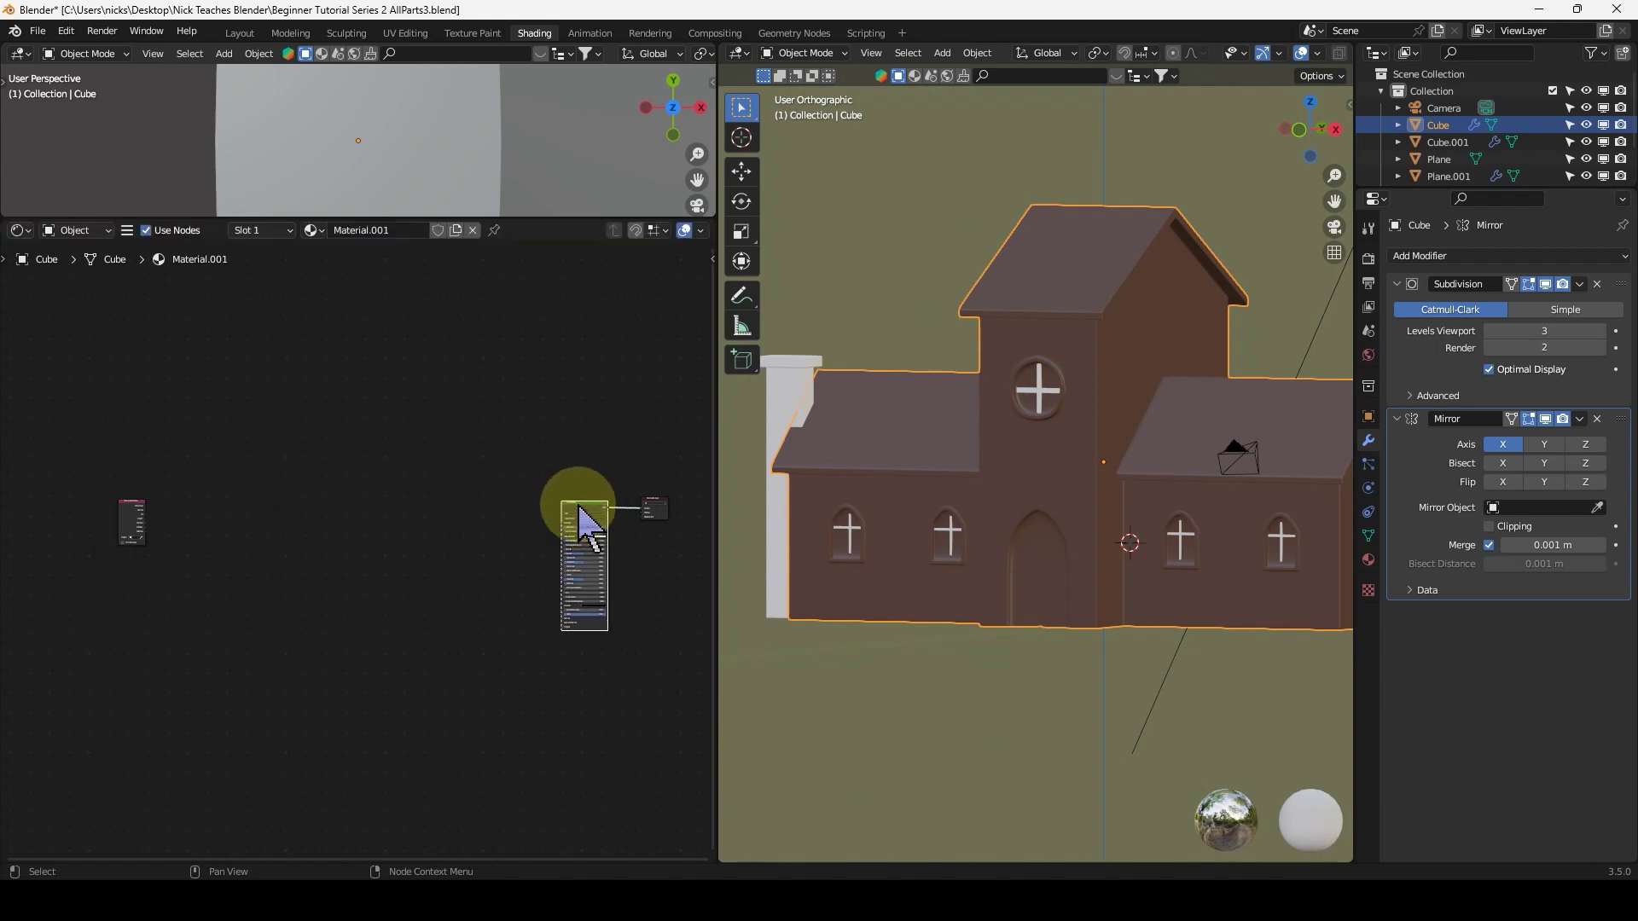
{"action": "key", "text": "shift+a"}
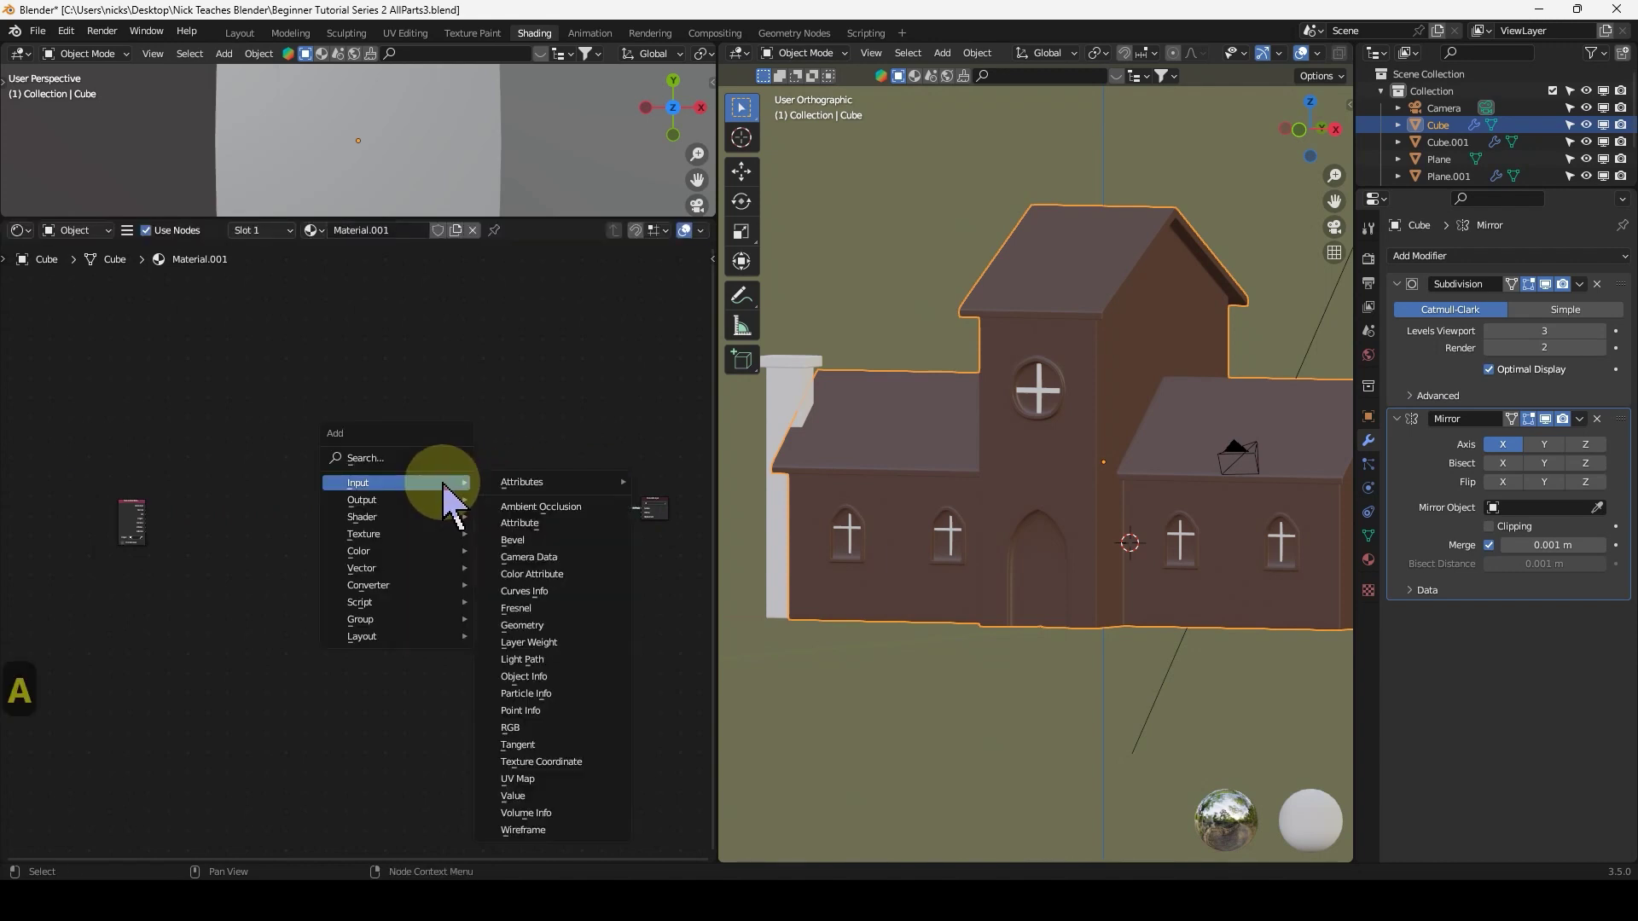
{"action": "mouse_move", "coordinate": [384, 533]}
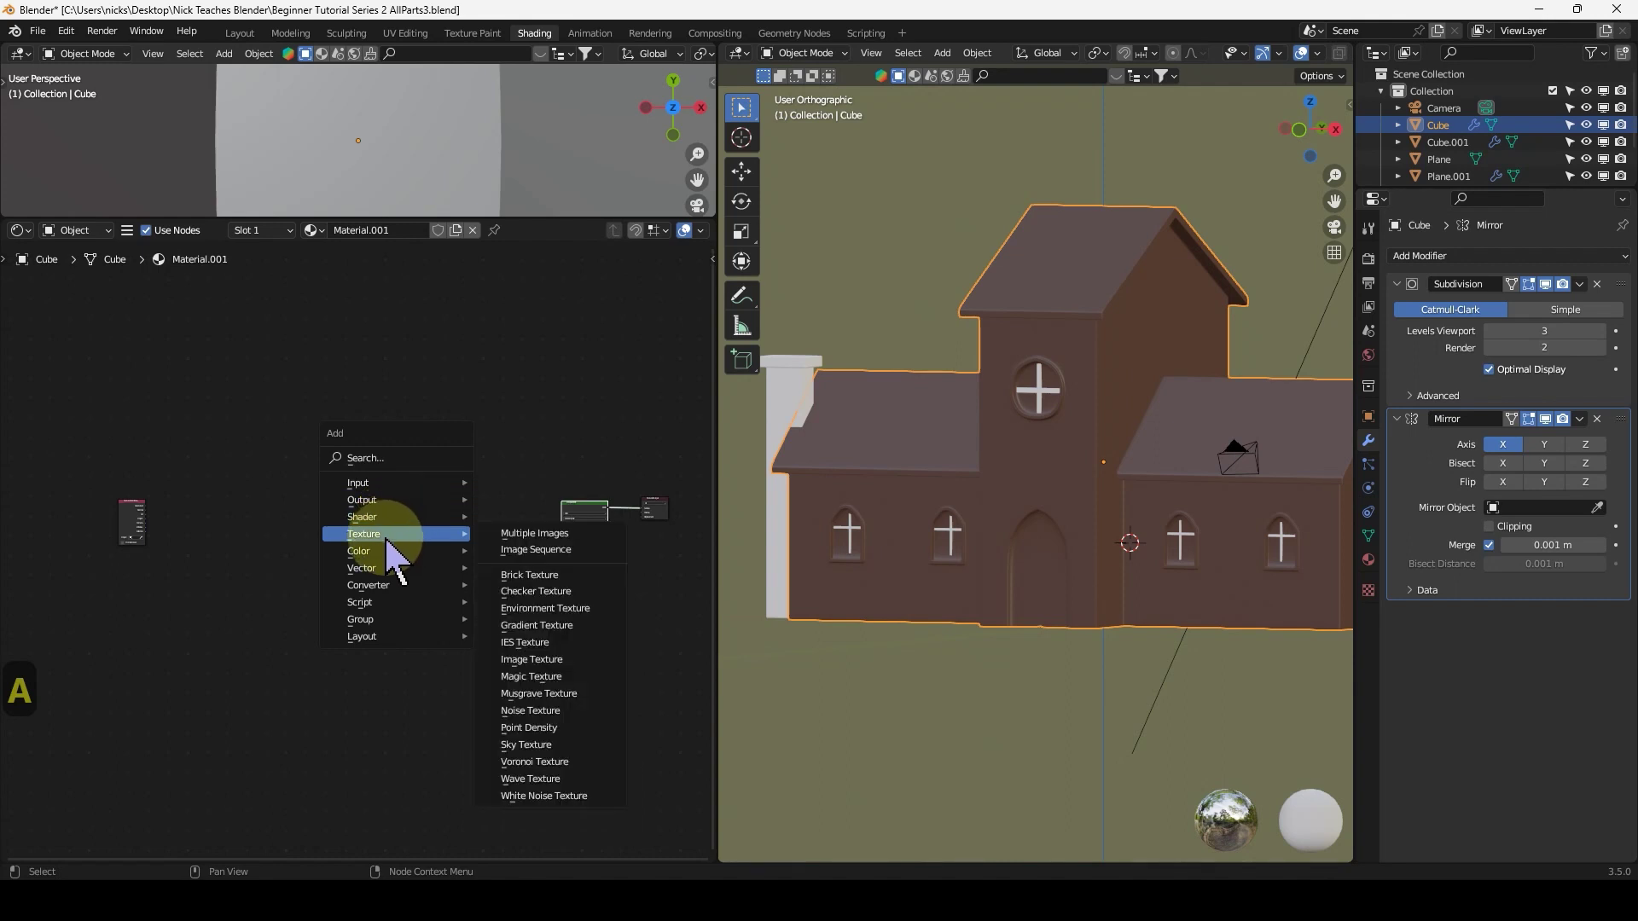
{"action": "left_click", "coordinate": [549, 713]}
{"action": "left_click", "coordinate": [437, 491]}
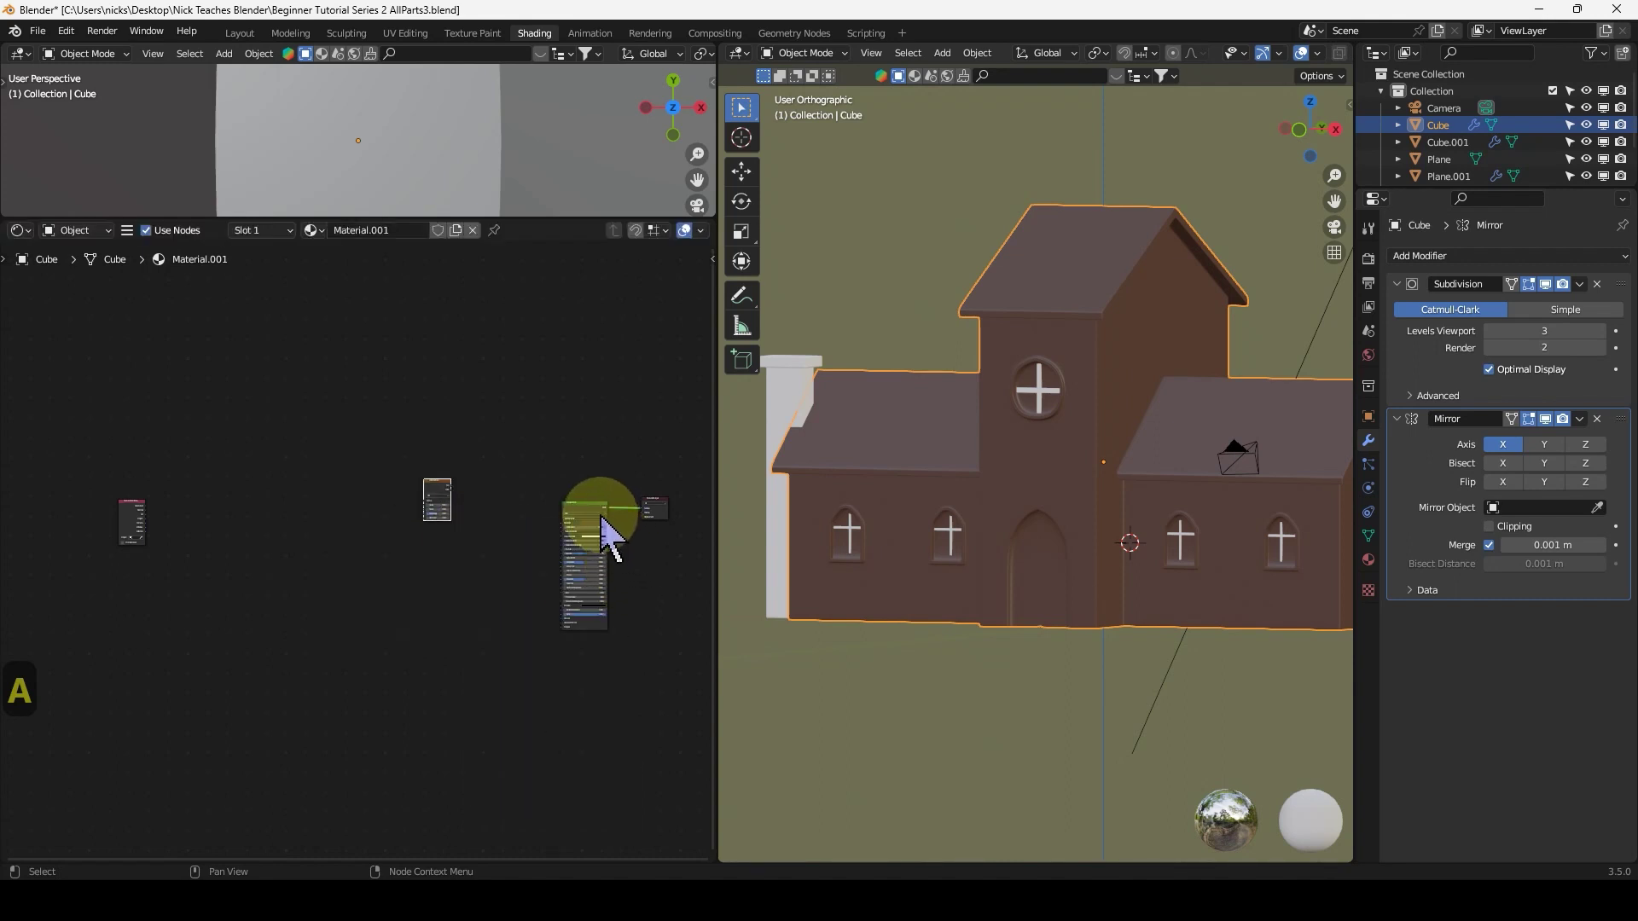
{"action": "scroll", "coordinate": [495, 559], "scroll_direction": "up", "scroll_amount": 2}
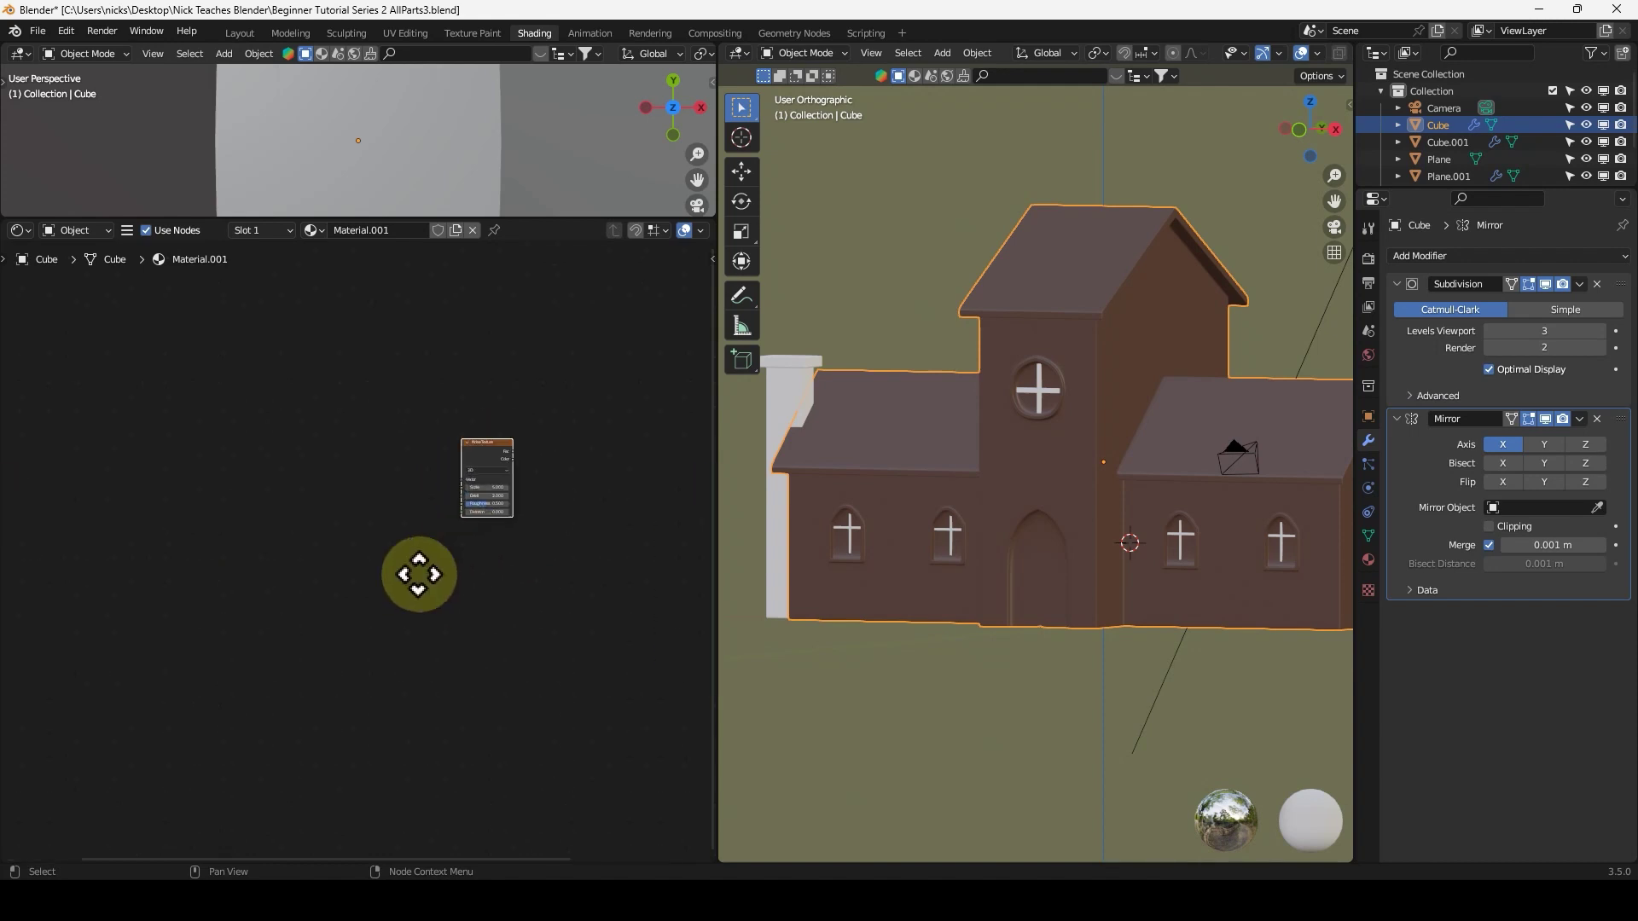
{"action": "scroll", "coordinate": [409, 554], "scroll_direction": "up", "scroll_amount": 2}
{"action": "key", "text": "x"}
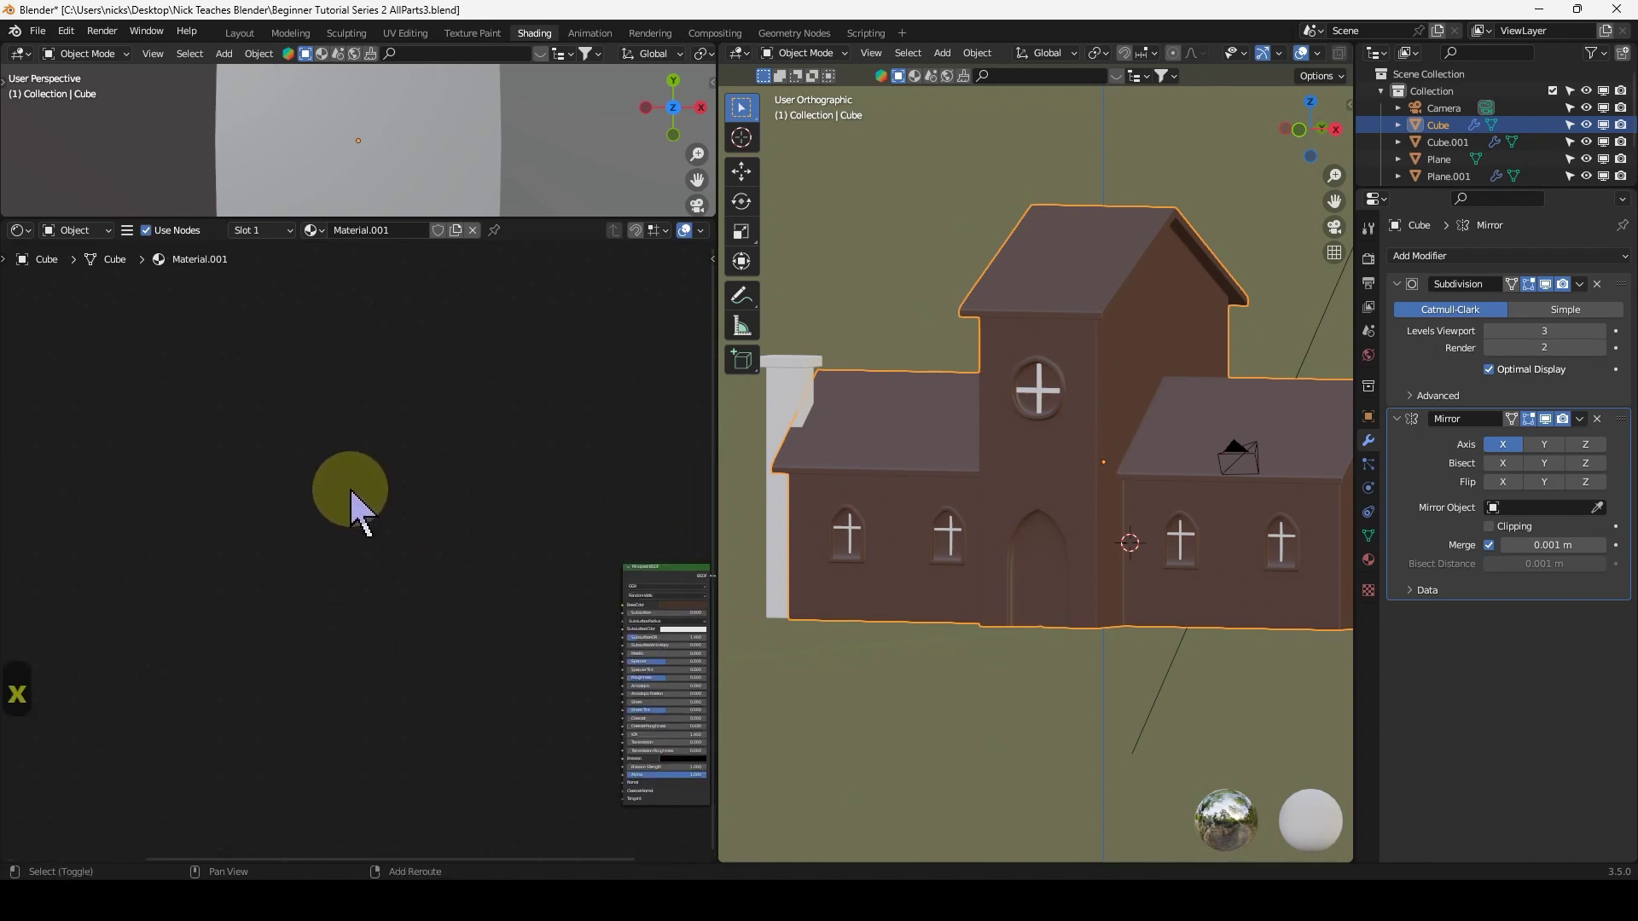
Add a Brick Texture node in the gap before the Principled BSDF.
{"action": "key", "text": "shift+a"}
{"action": "mouse_move", "coordinate": [342, 492]}
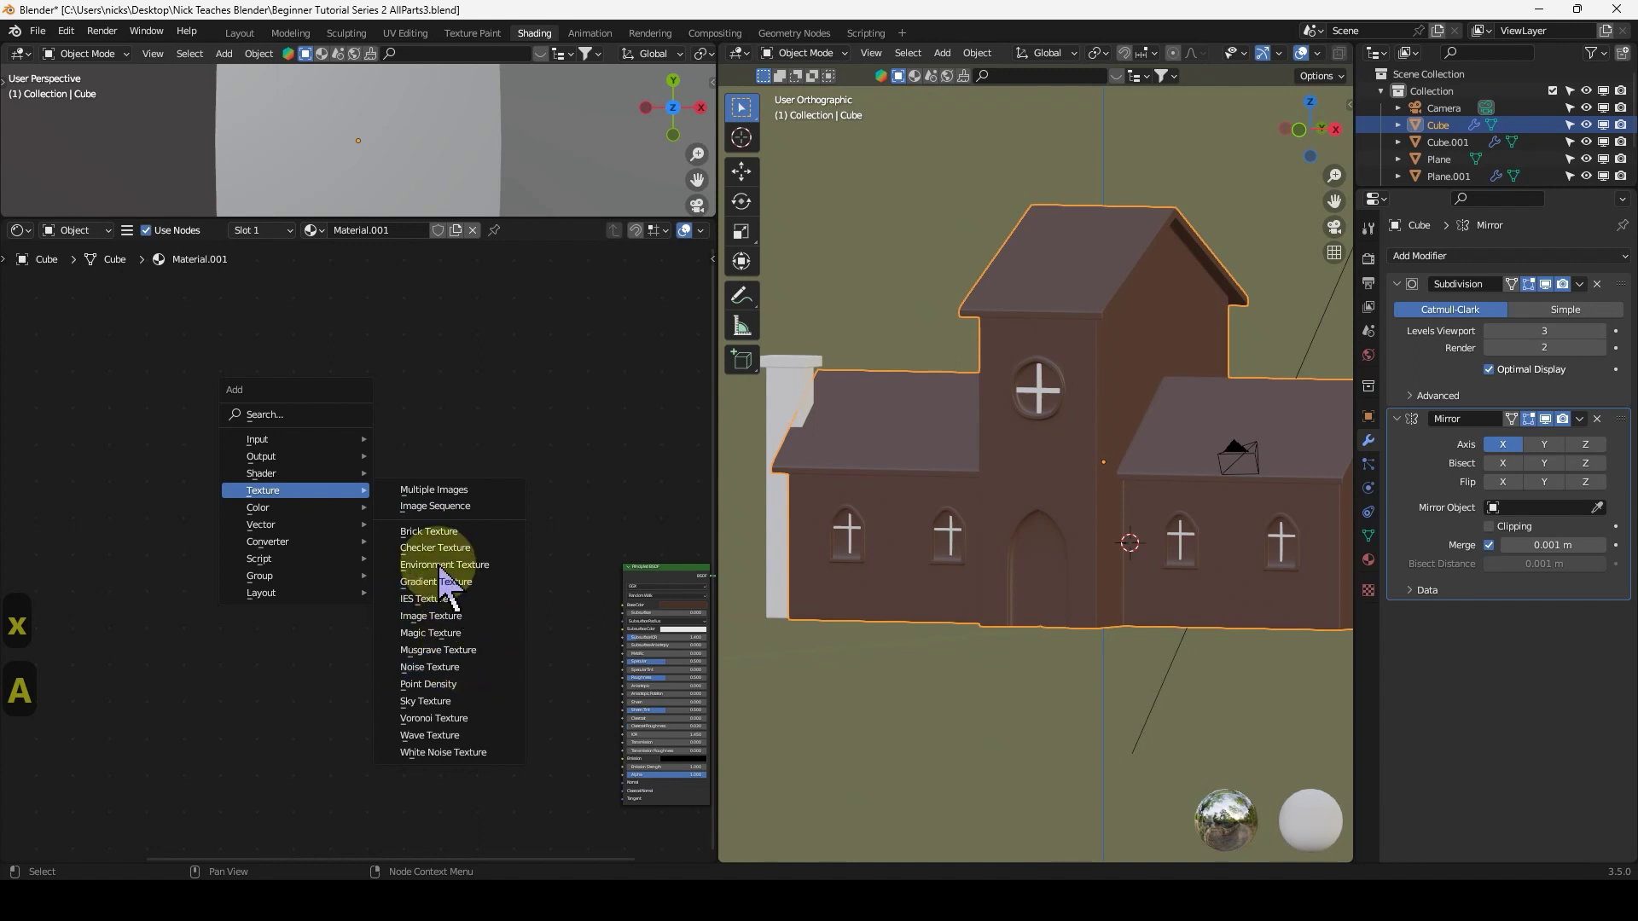
{"action": "left_click", "coordinate": [441, 537]}
{"action": "left_click", "coordinate": [431, 566]}
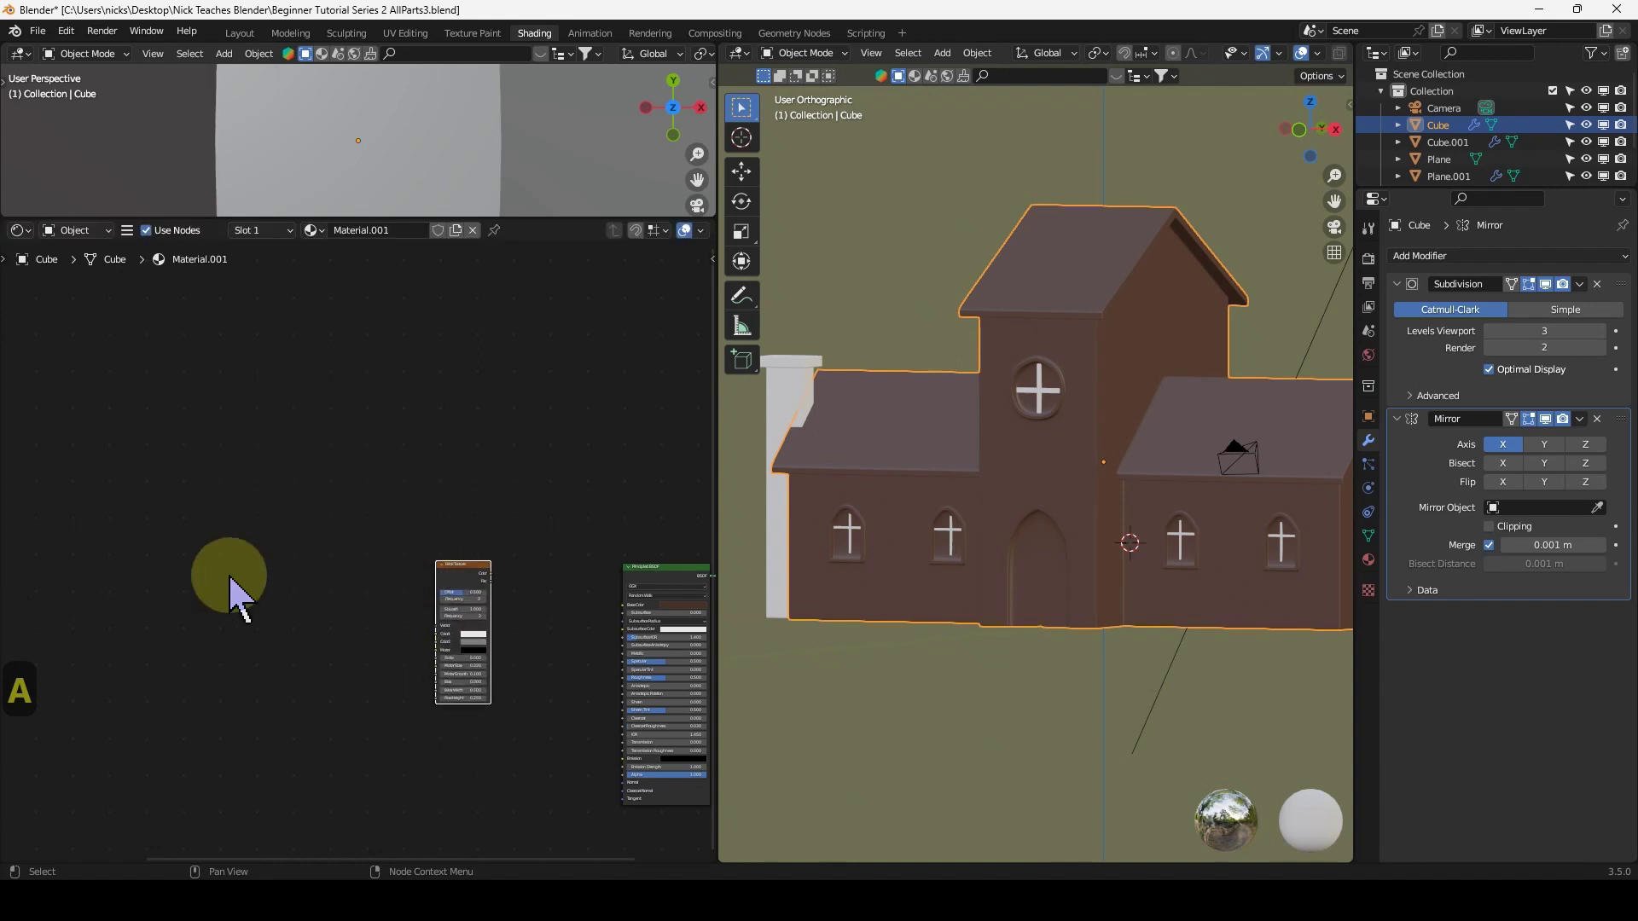
Move the Texture Coordinate node close to the Brick Texture and connect its UV output to the Brick Texture's Vector input.
{"action": "scroll", "coordinate": [188, 598], "scroll_direction": "down", "scroll_amount": 2}
{"action": "middle_click_drag", "start_coordinate": [182, 595], "coordinate": [277, 579]}
{"action": "left_click_drag", "start_coordinate": [150, 563], "coordinate": [444, 569]}
{"action": "scroll", "coordinate": [521, 625], "scroll_direction": "up", "scroll_amount": 10}
{"action": "middle_click_drag", "start_coordinate": [468, 574], "coordinate": [414, 571]}
{"action": "scroll", "coordinate": [527, 582], "scroll_direction": "up", "scroll_amount": 4}
{"action": "middle_click_drag", "start_coordinate": [527, 582], "coordinate": [295, 552]}
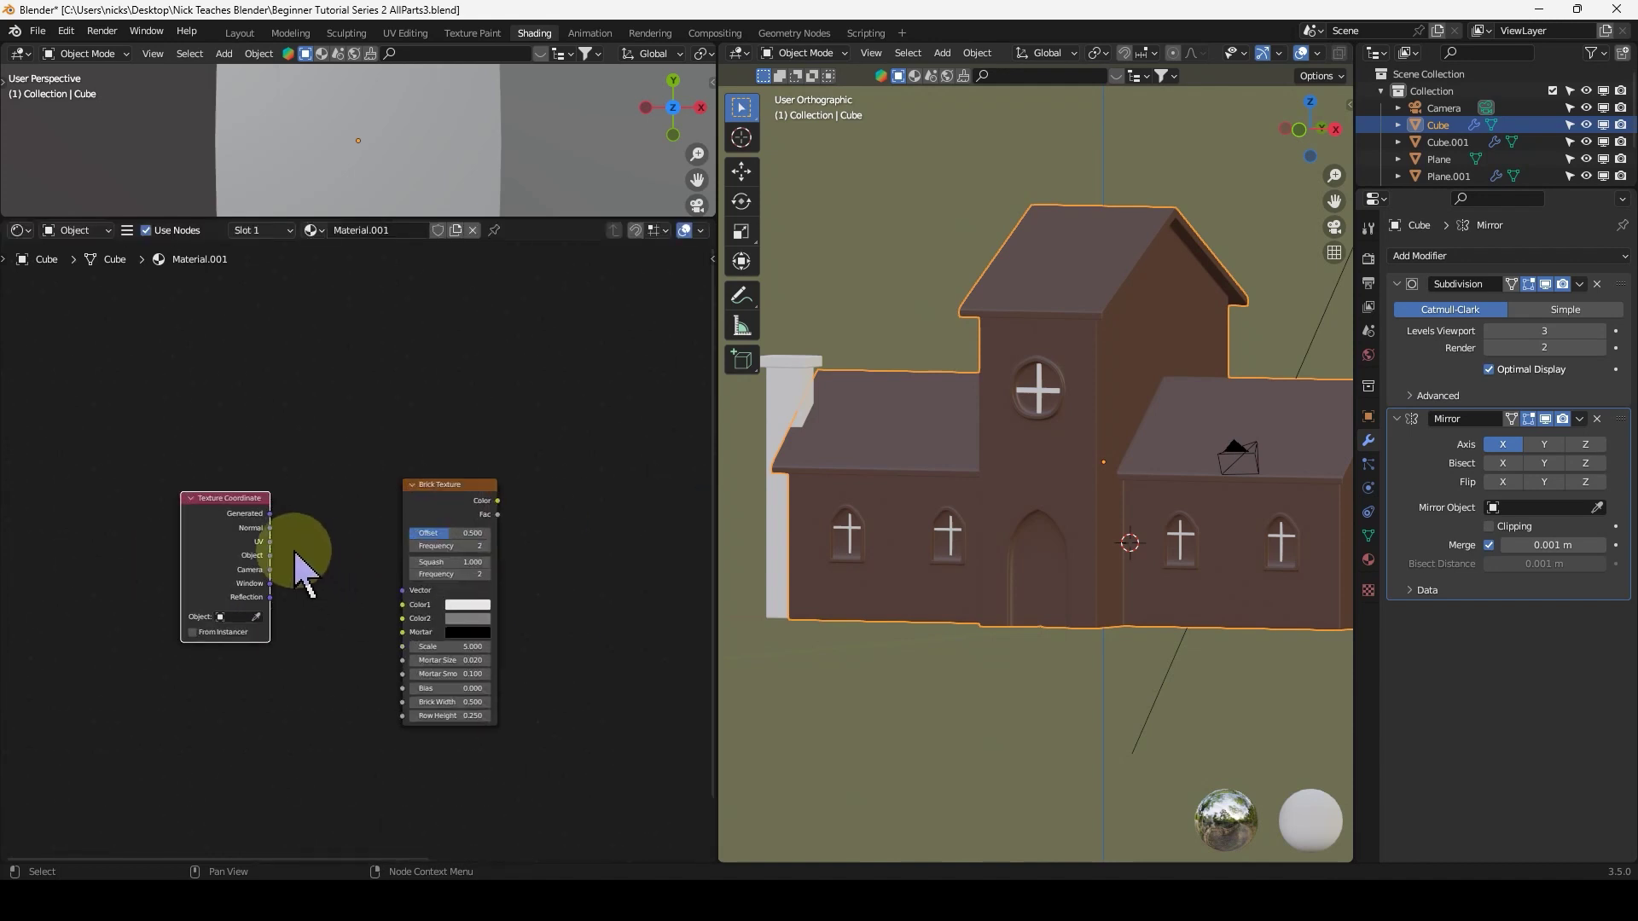
{"action": "left_click_drag", "start_coordinate": [269, 542], "coordinate": [403, 591]}
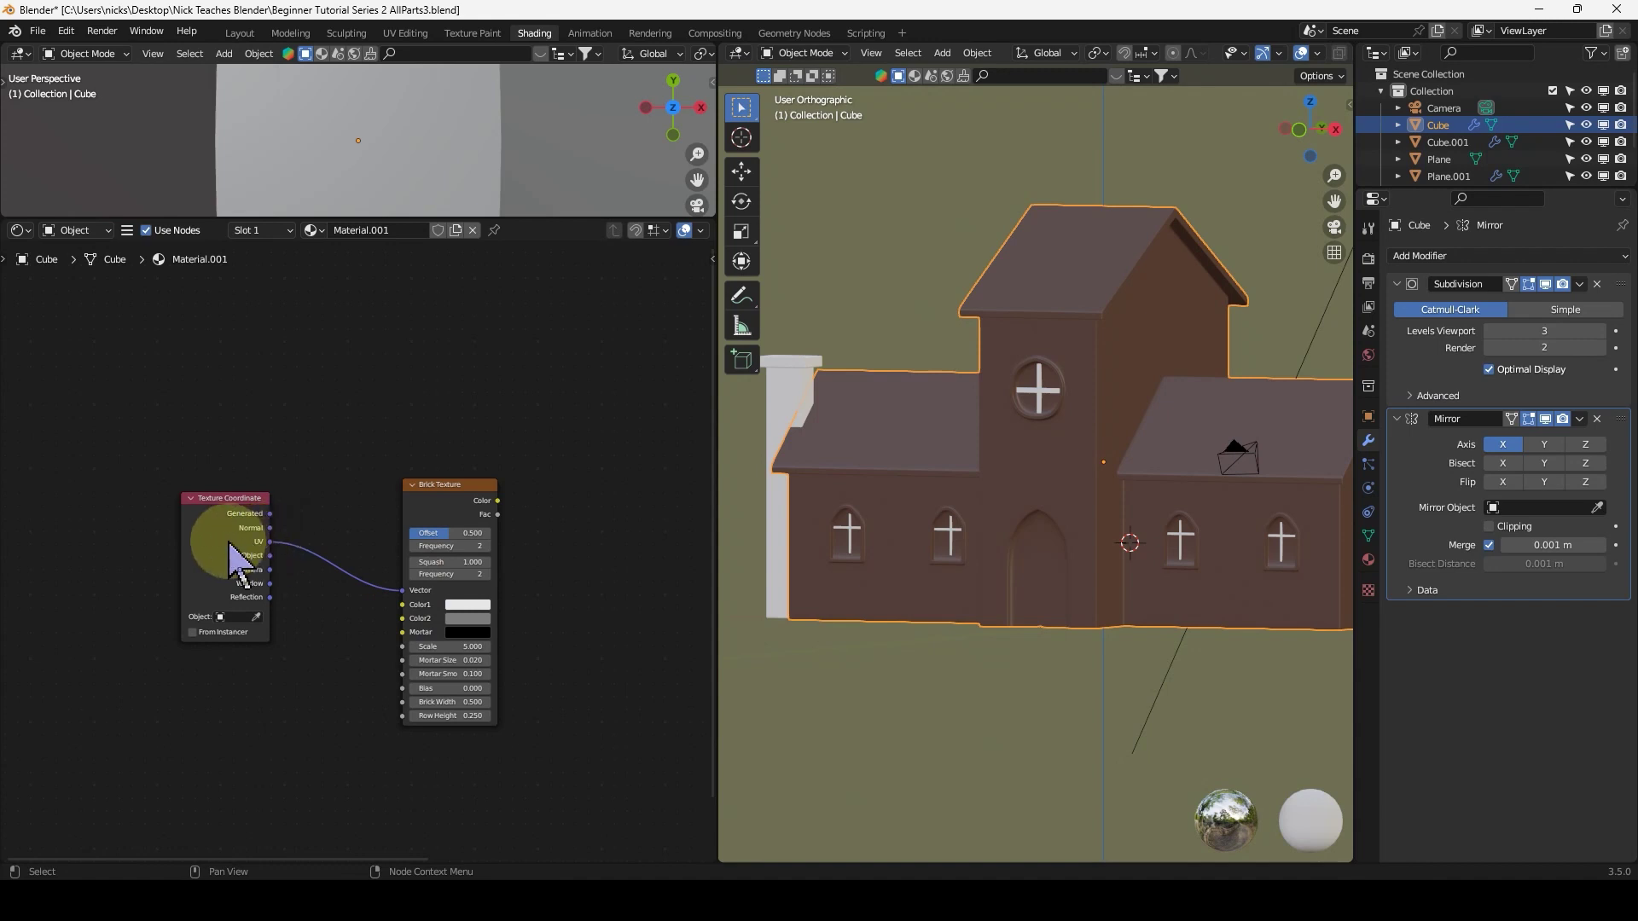
Connect the Brick Texture's Color output to the Principled BSDF's Base Color.
{"action": "scroll", "coordinate": [549, 651], "scroll_direction": "down", "scroll_amount": 2}
{"action": "middle_click_drag", "start_coordinate": [548, 651], "coordinate": [384, 614]}
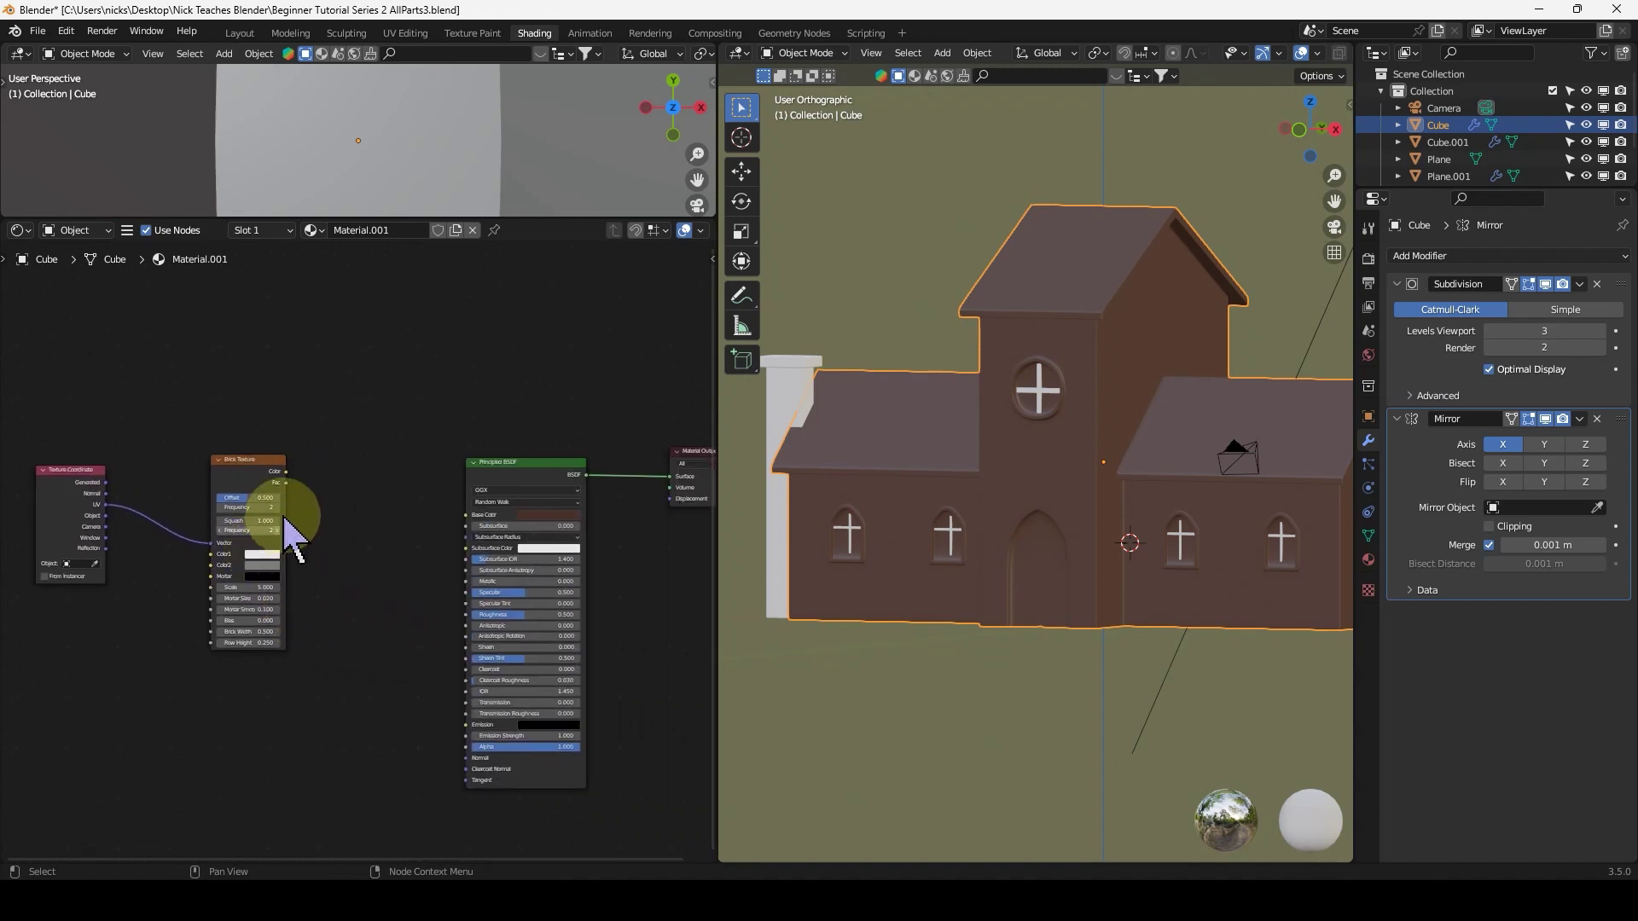
{"action": "left_click_drag", "start_coordinate": [299, 480], "coordinate": [474, 517]}
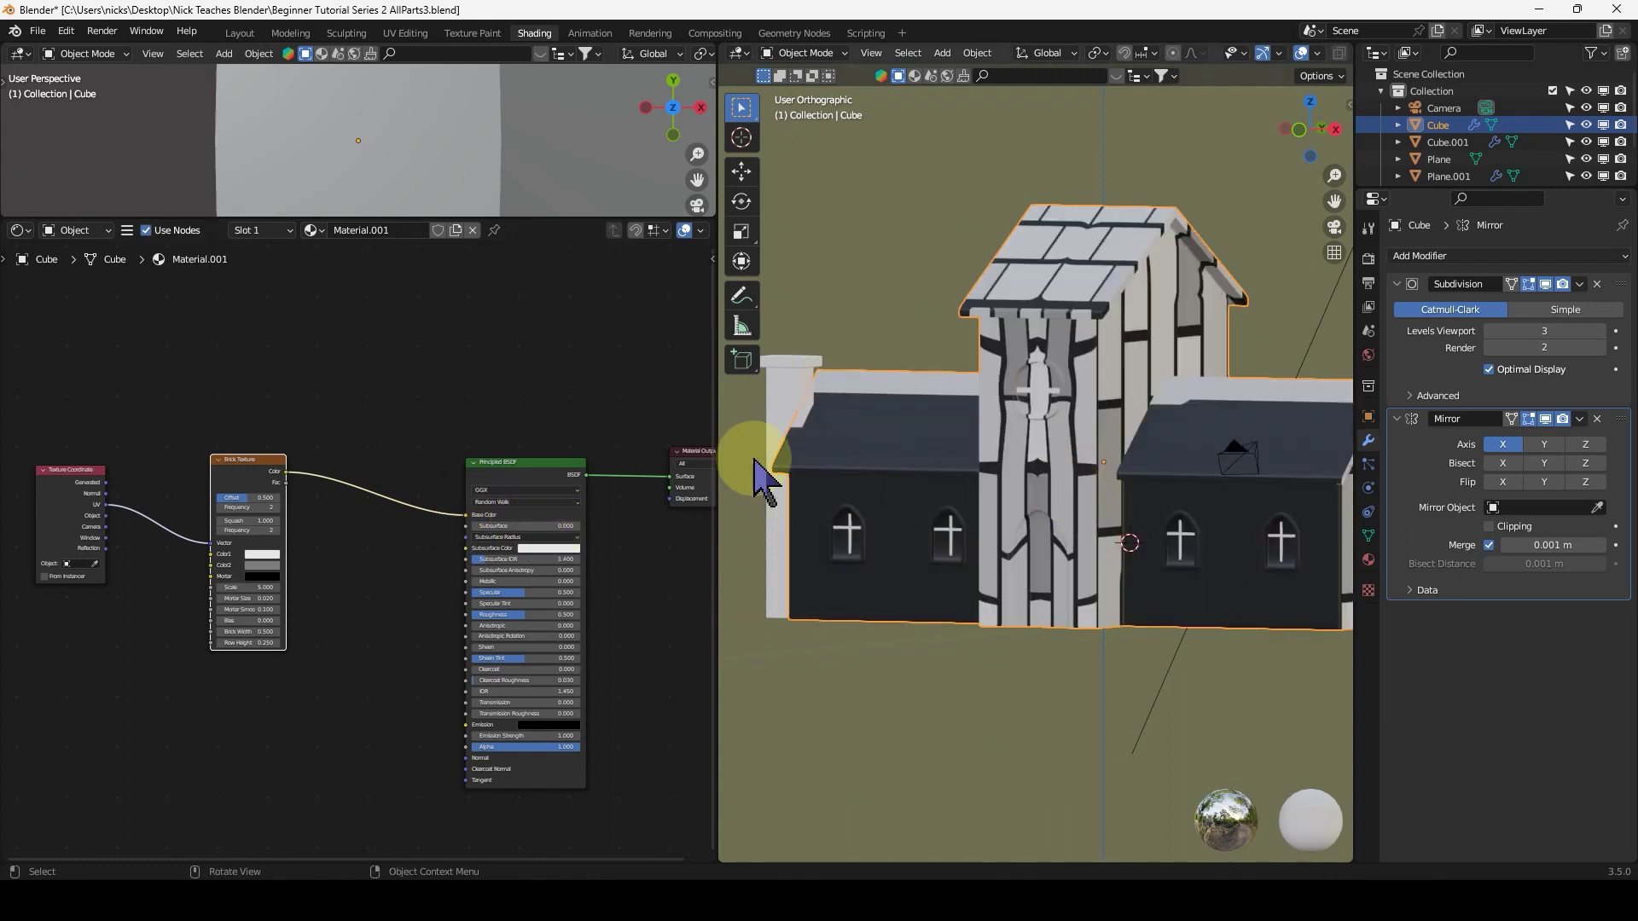
Apply the Mirror modifier on the church body and check the resulting full mesh in Edit Mode.
{"action": "middle_click_drag", "start_coordinate": [833, 469], "coordinate": [1095, 543]}
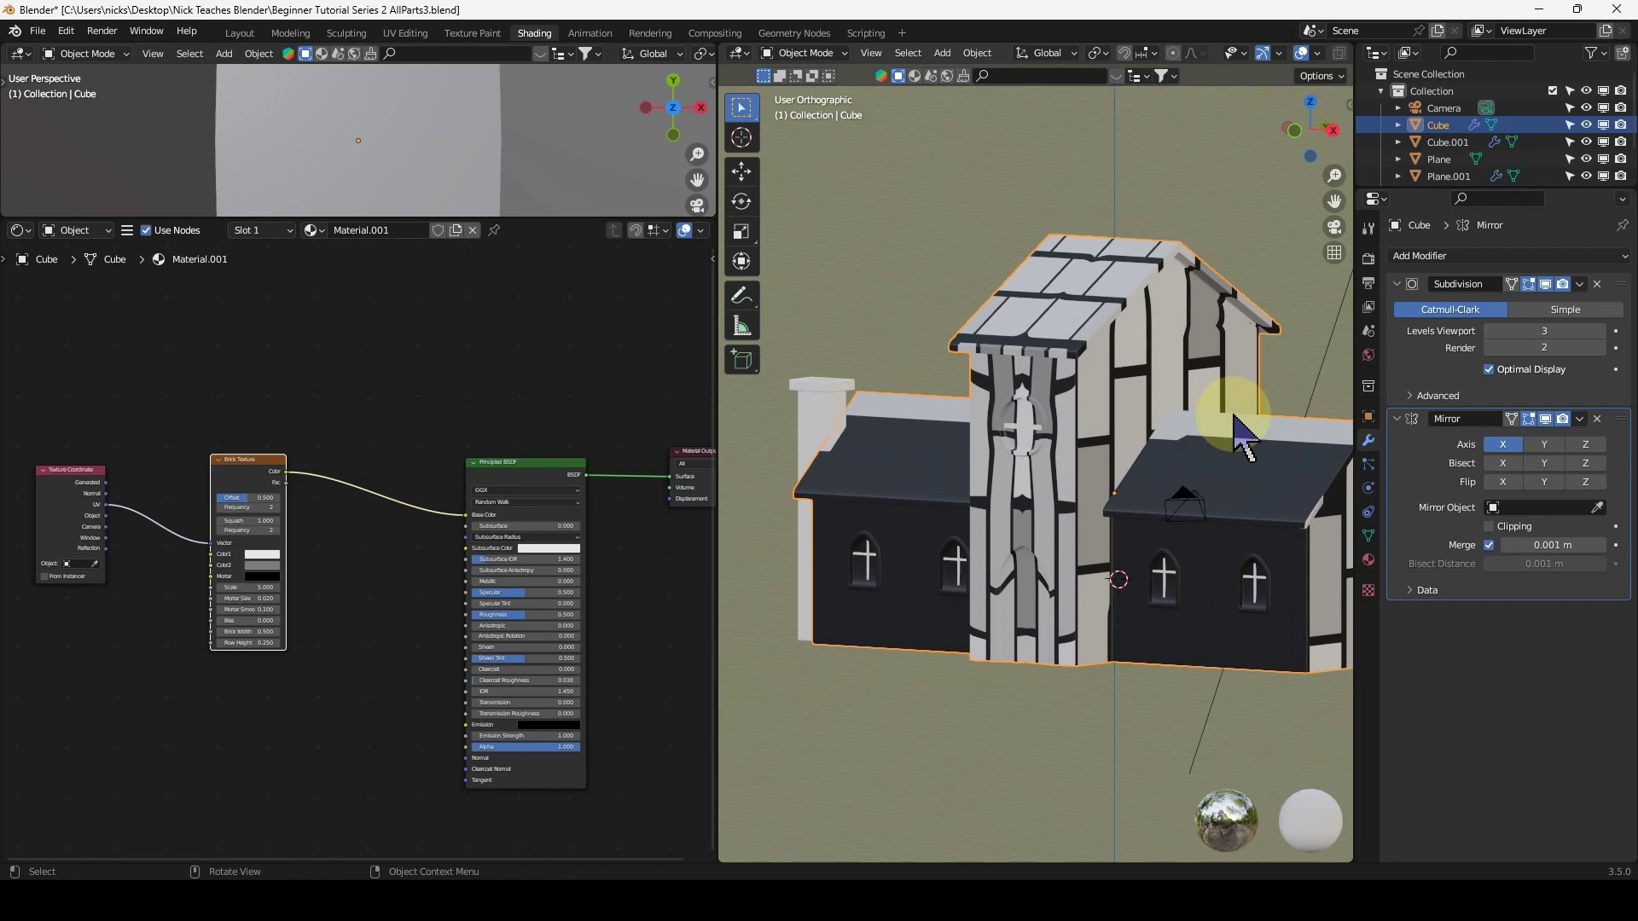
{"action": "key", "text": "Tab"}
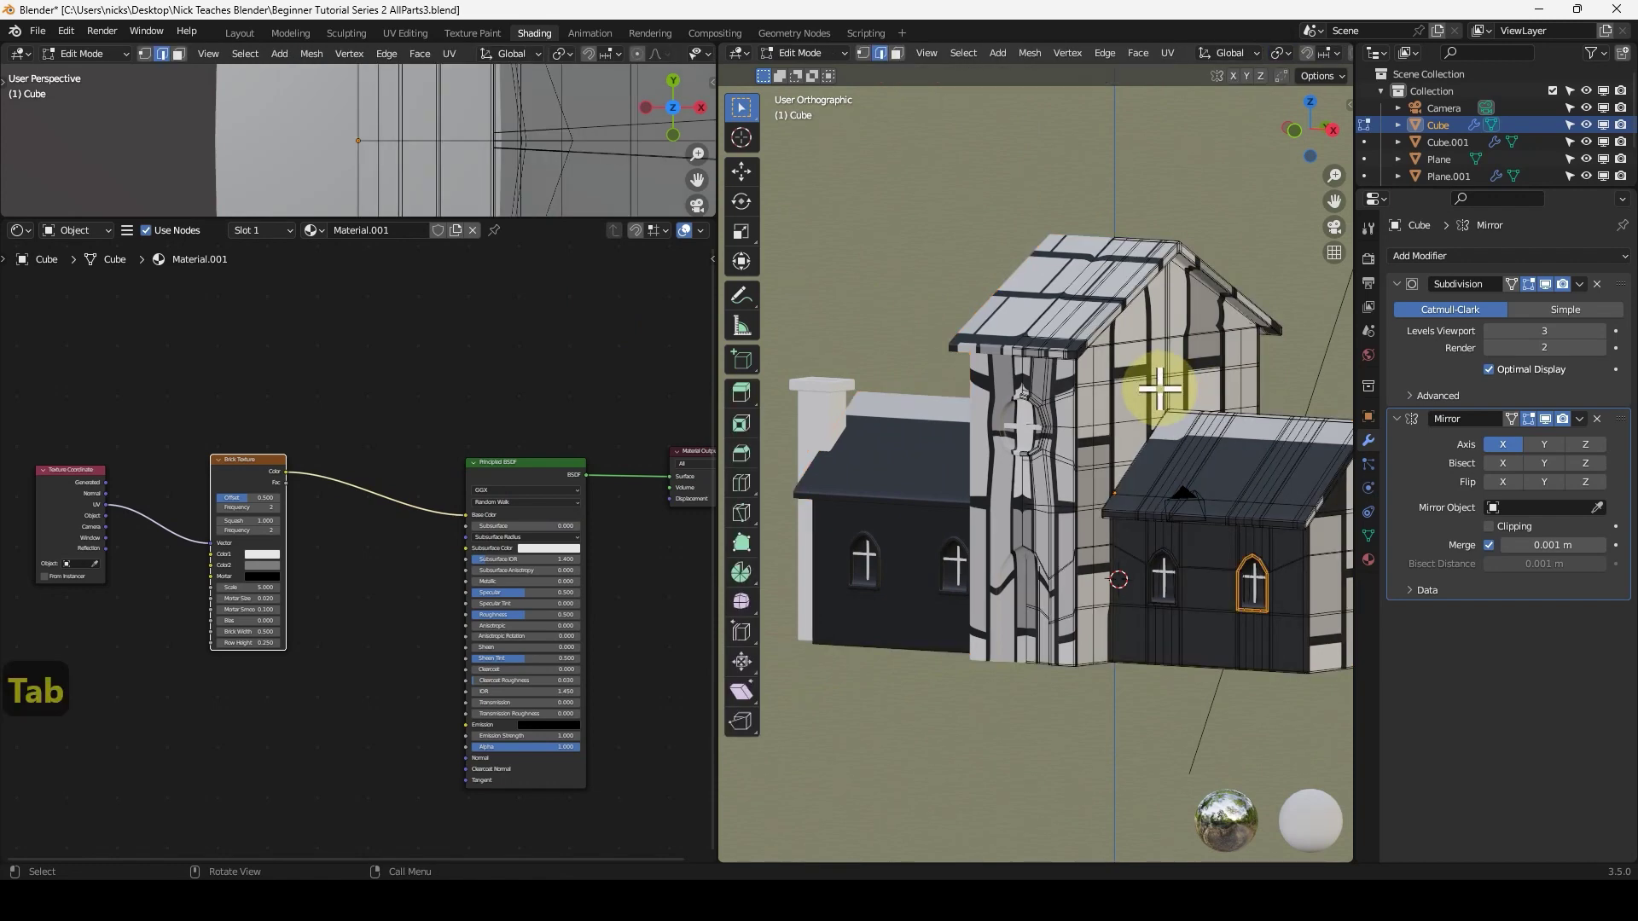
{"action": "key", "text": "Tab"}
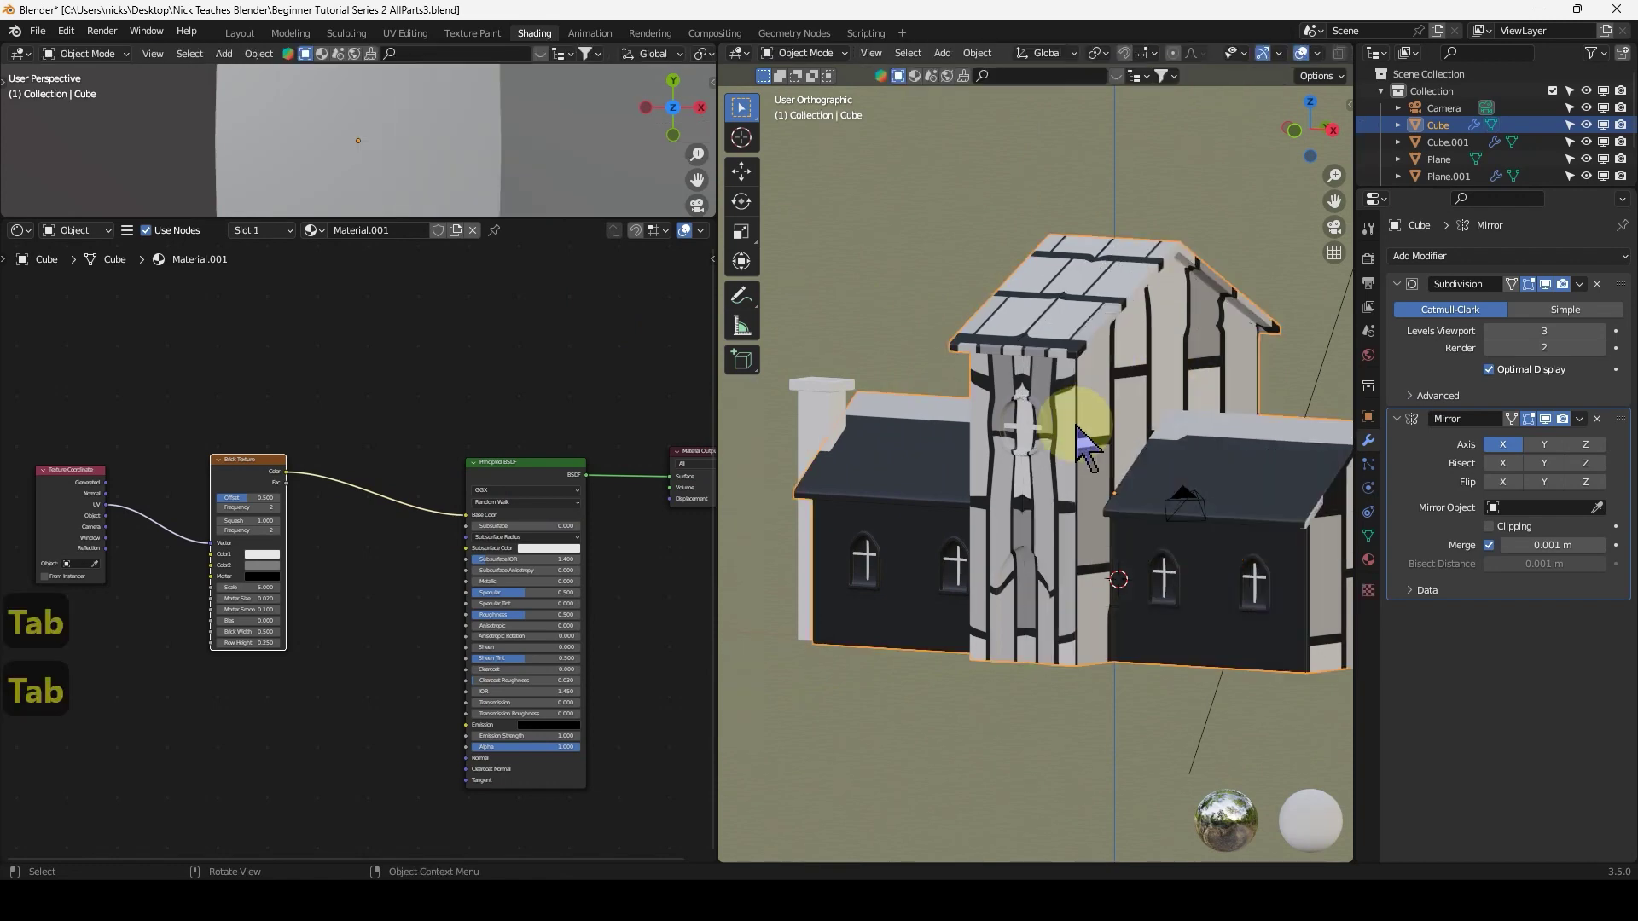
{"action": "middle_click_drag", "start_coordinate": [1095, 431], "coordinate": [1130, 431]}
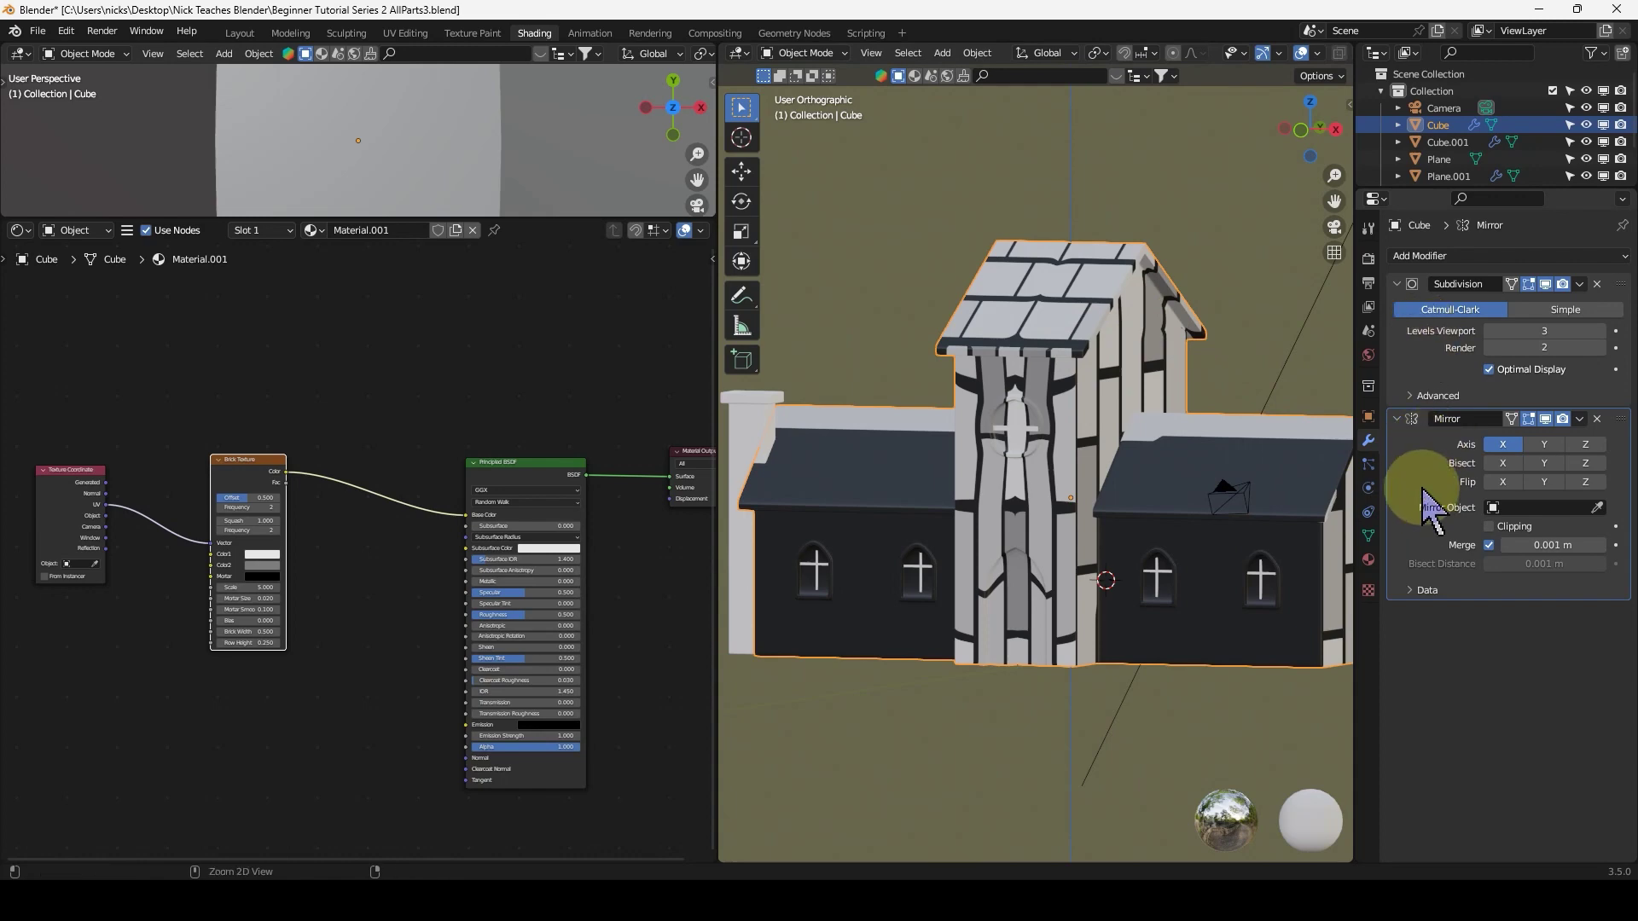
{"action": "key", "text": "ctrl+a"}
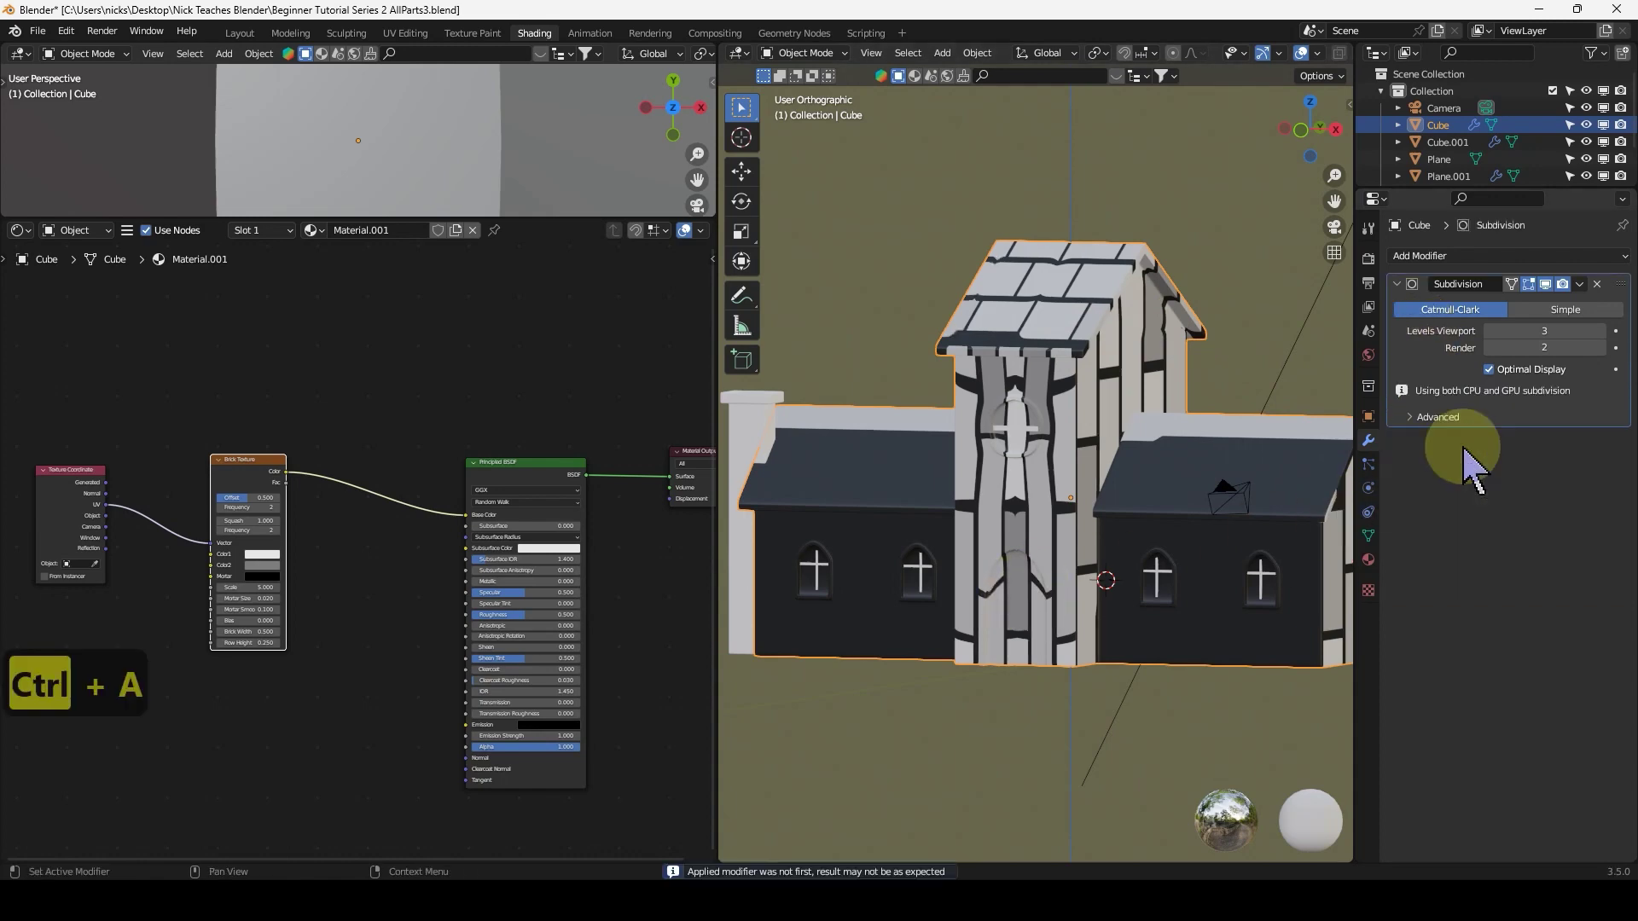
{"action": "key", "text": "Tab"}
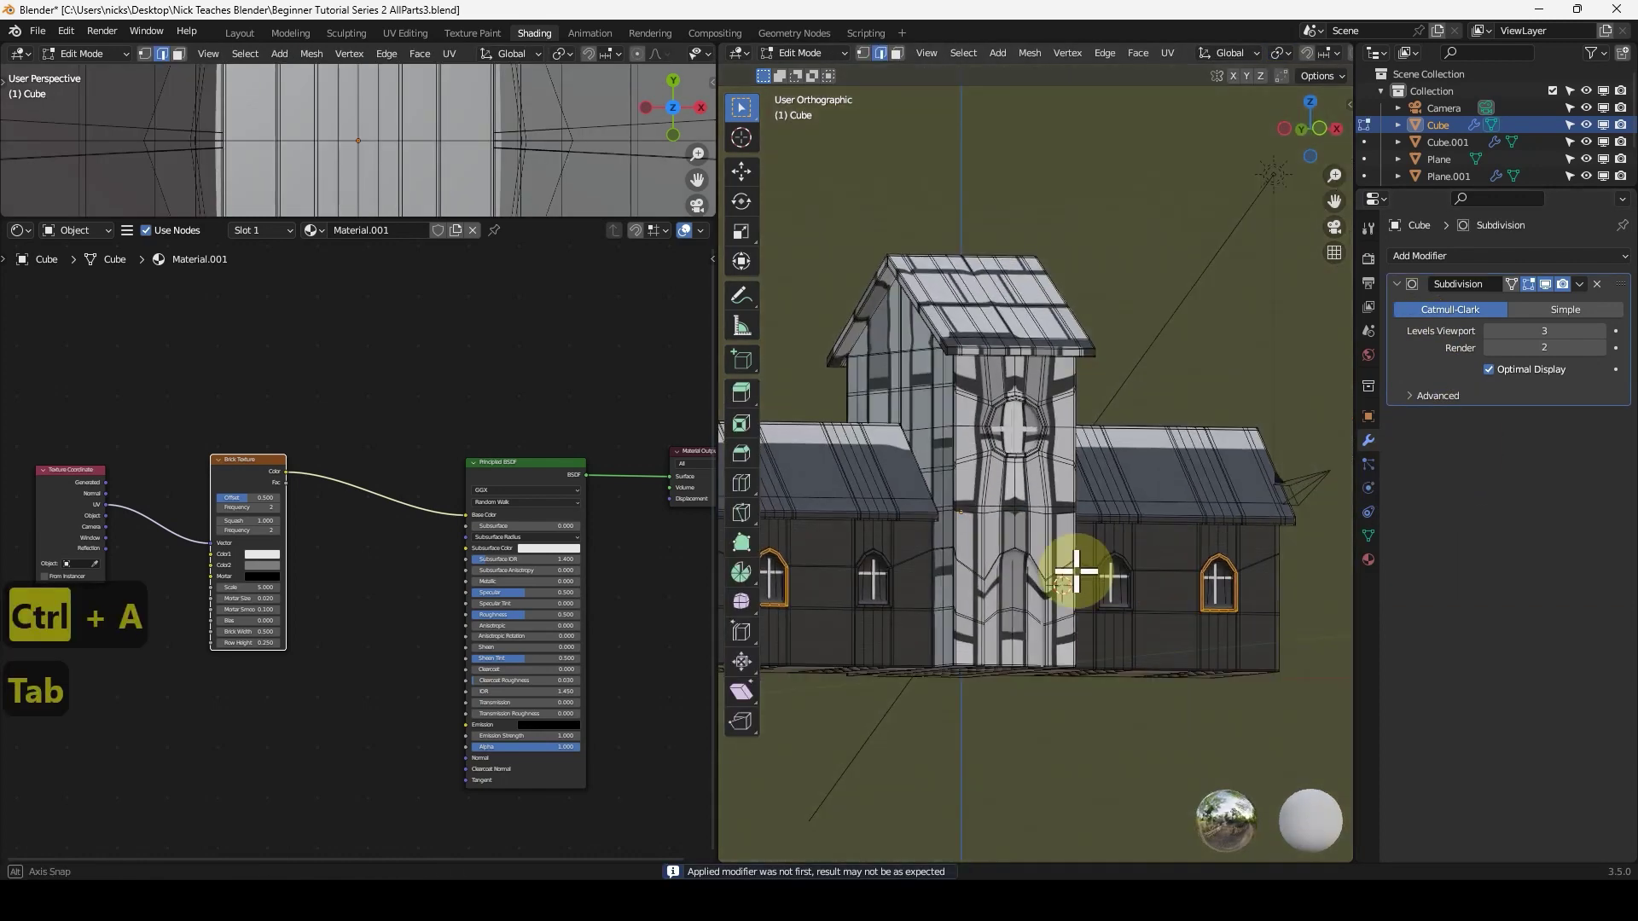
{"action": "key", "text": "Tab"}
{"action": "middle_click_drag", "start_coordinate": [1035, 567], "coordinate": [1106, 559], "text": "shift"}
{"action": "scroll", "coordinate": [1103, 544], "scroll_direction": "down", "scroll_amount": 2}
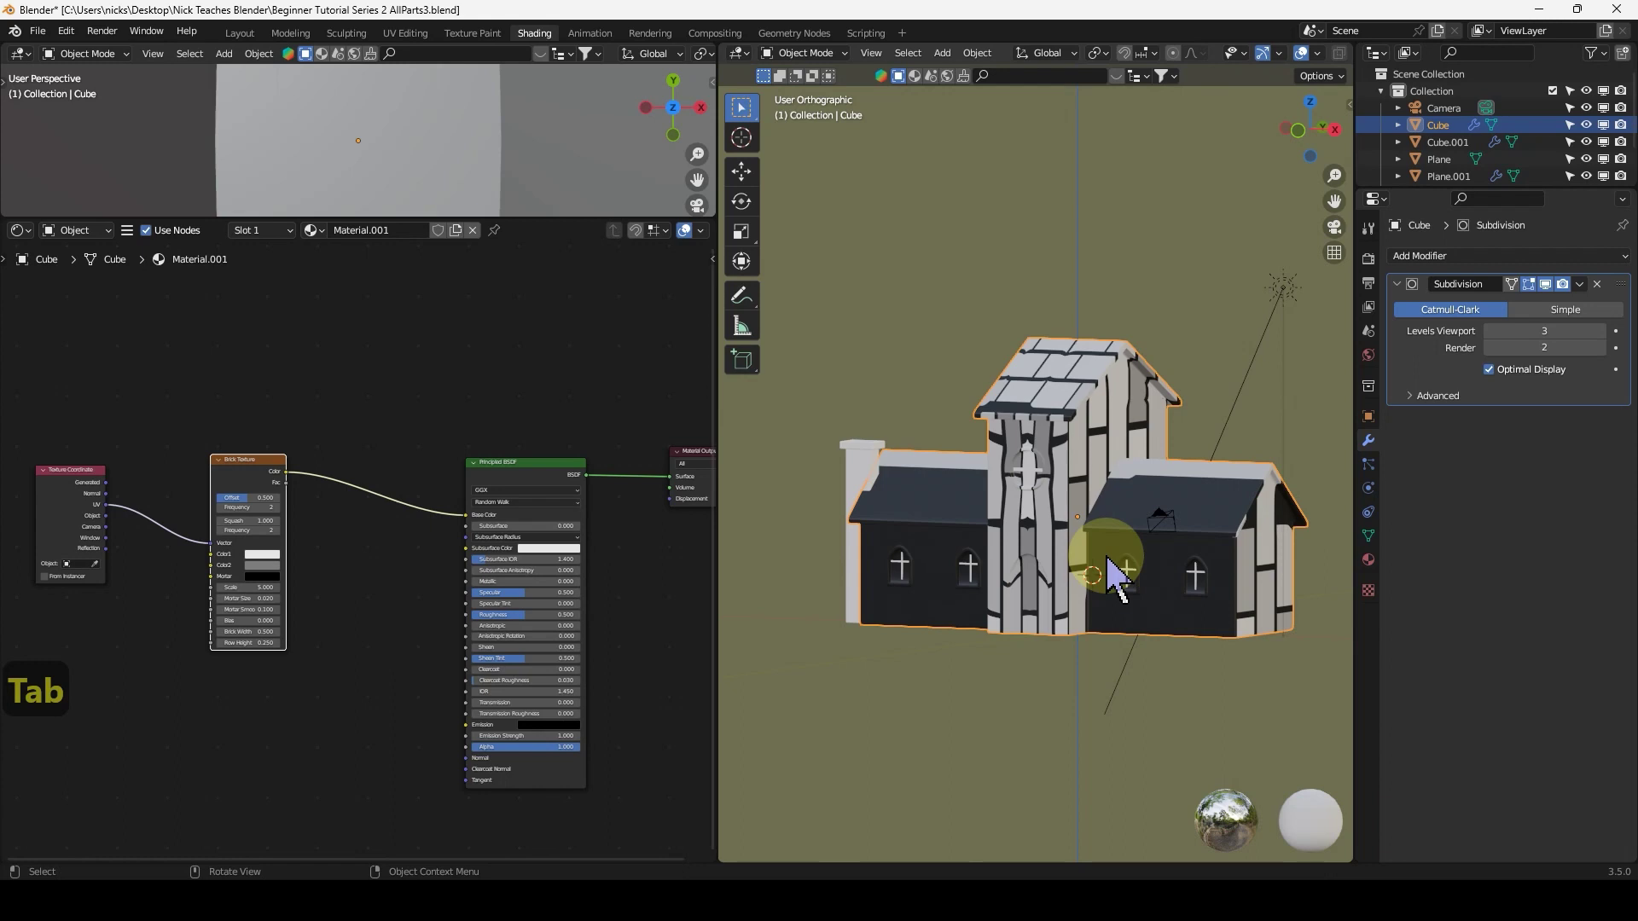
{"action": "middle_click_drag", "start_coordinate": [1132, 575], "coordinate": [1146, 593]}
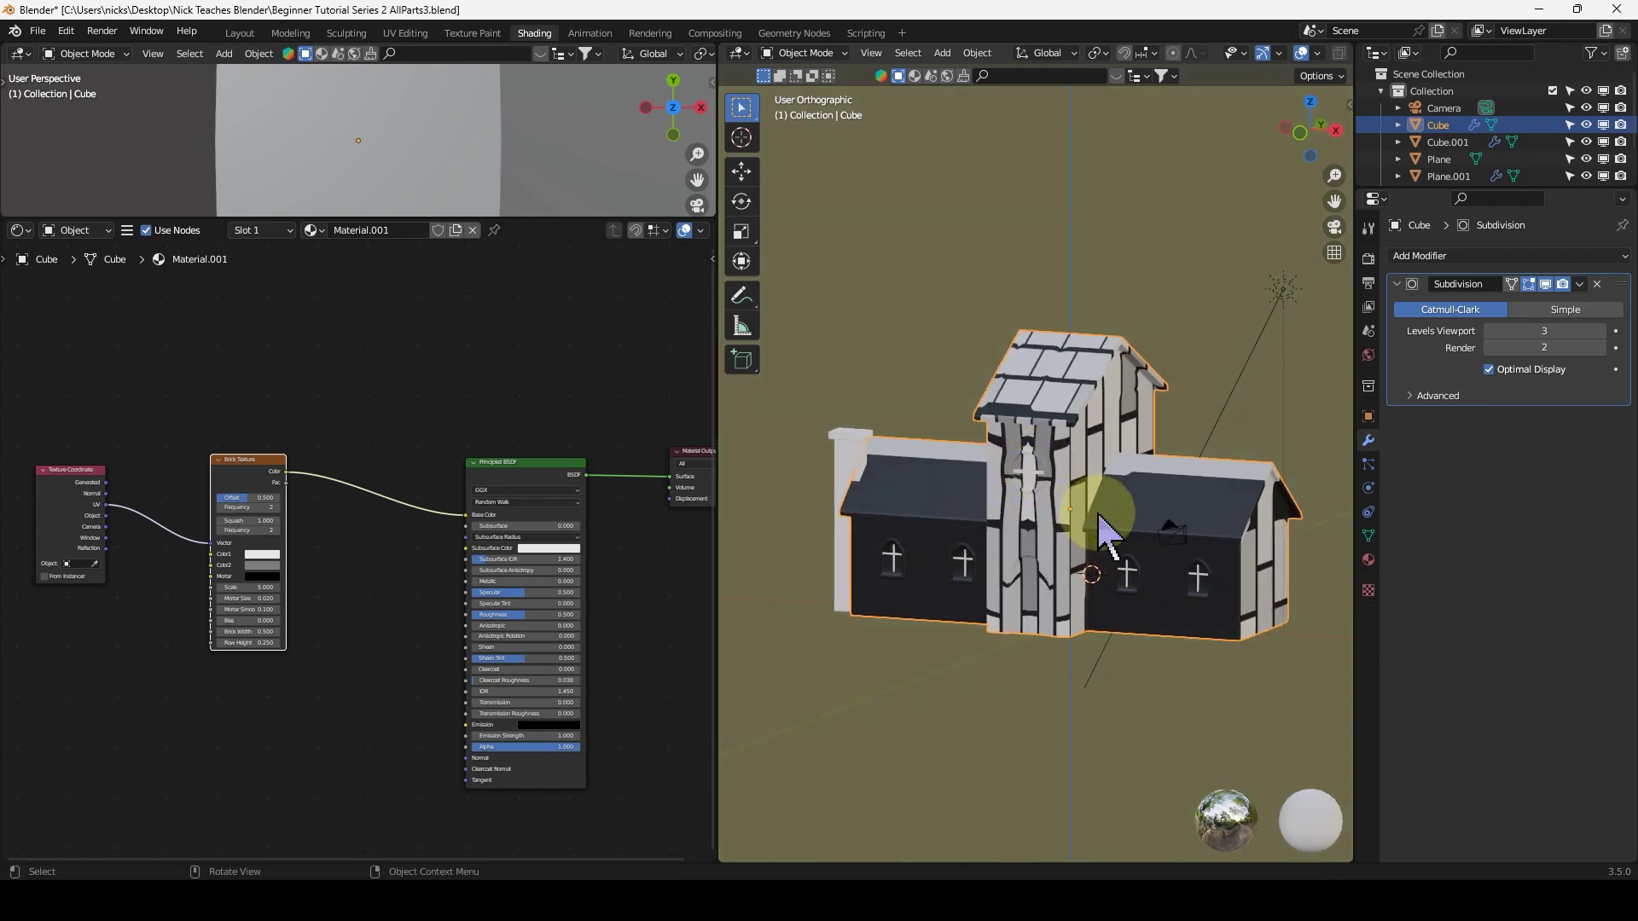
UV-map the church body's entire mesh with Cube Projection and return to Object Mode.
{"action": "key", "text": "Tab"}
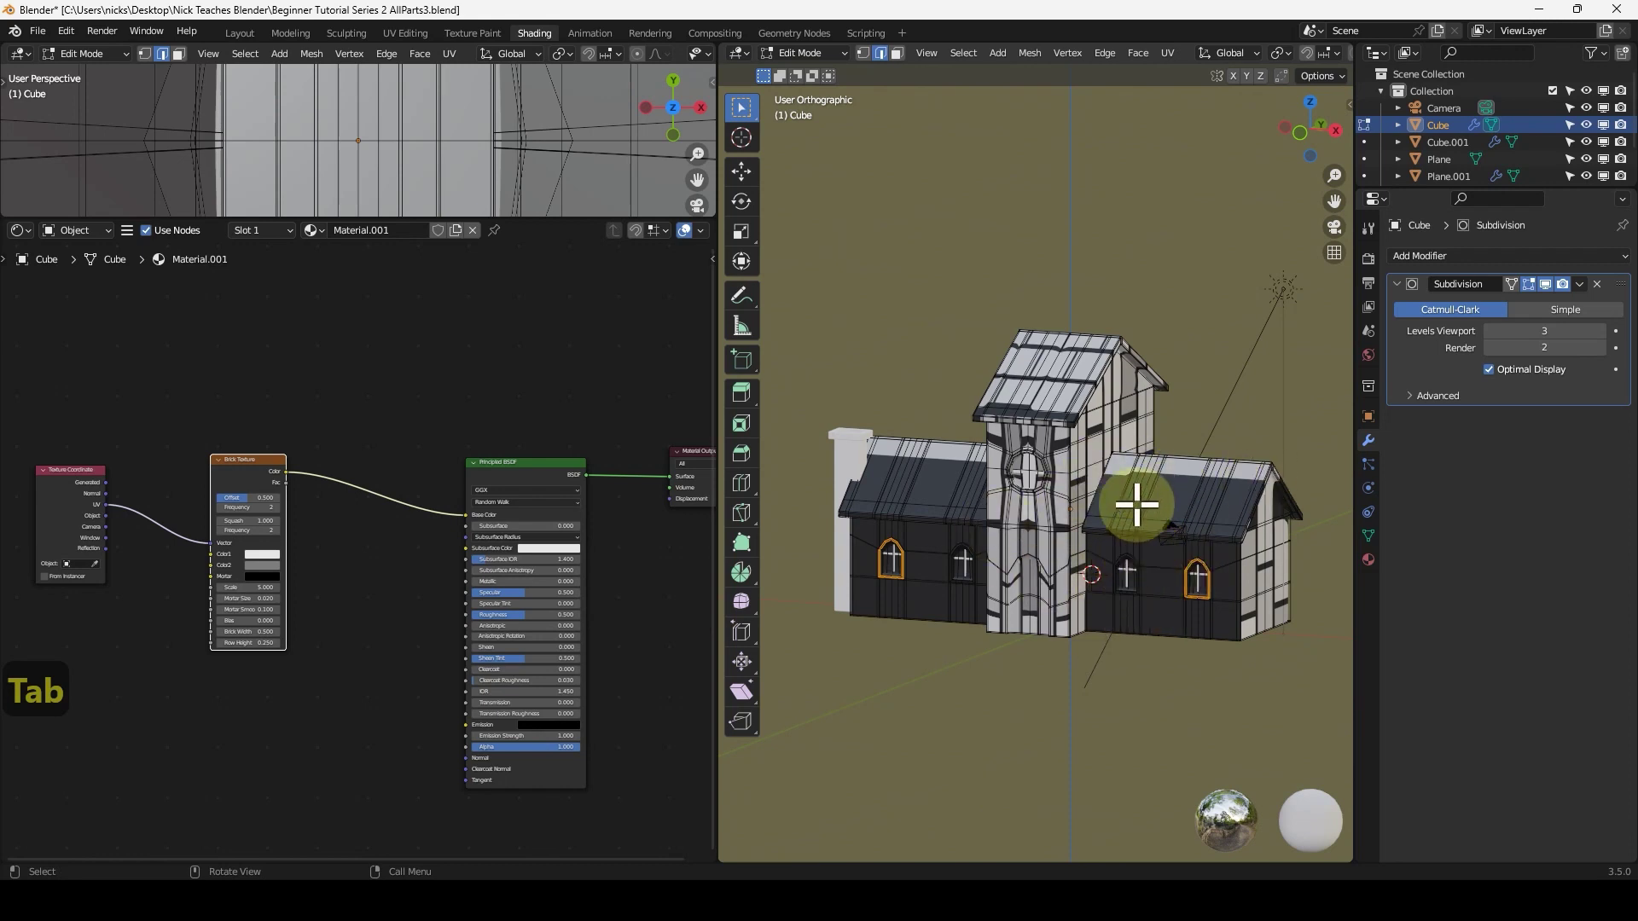
{"action": "key", "text": "a"}
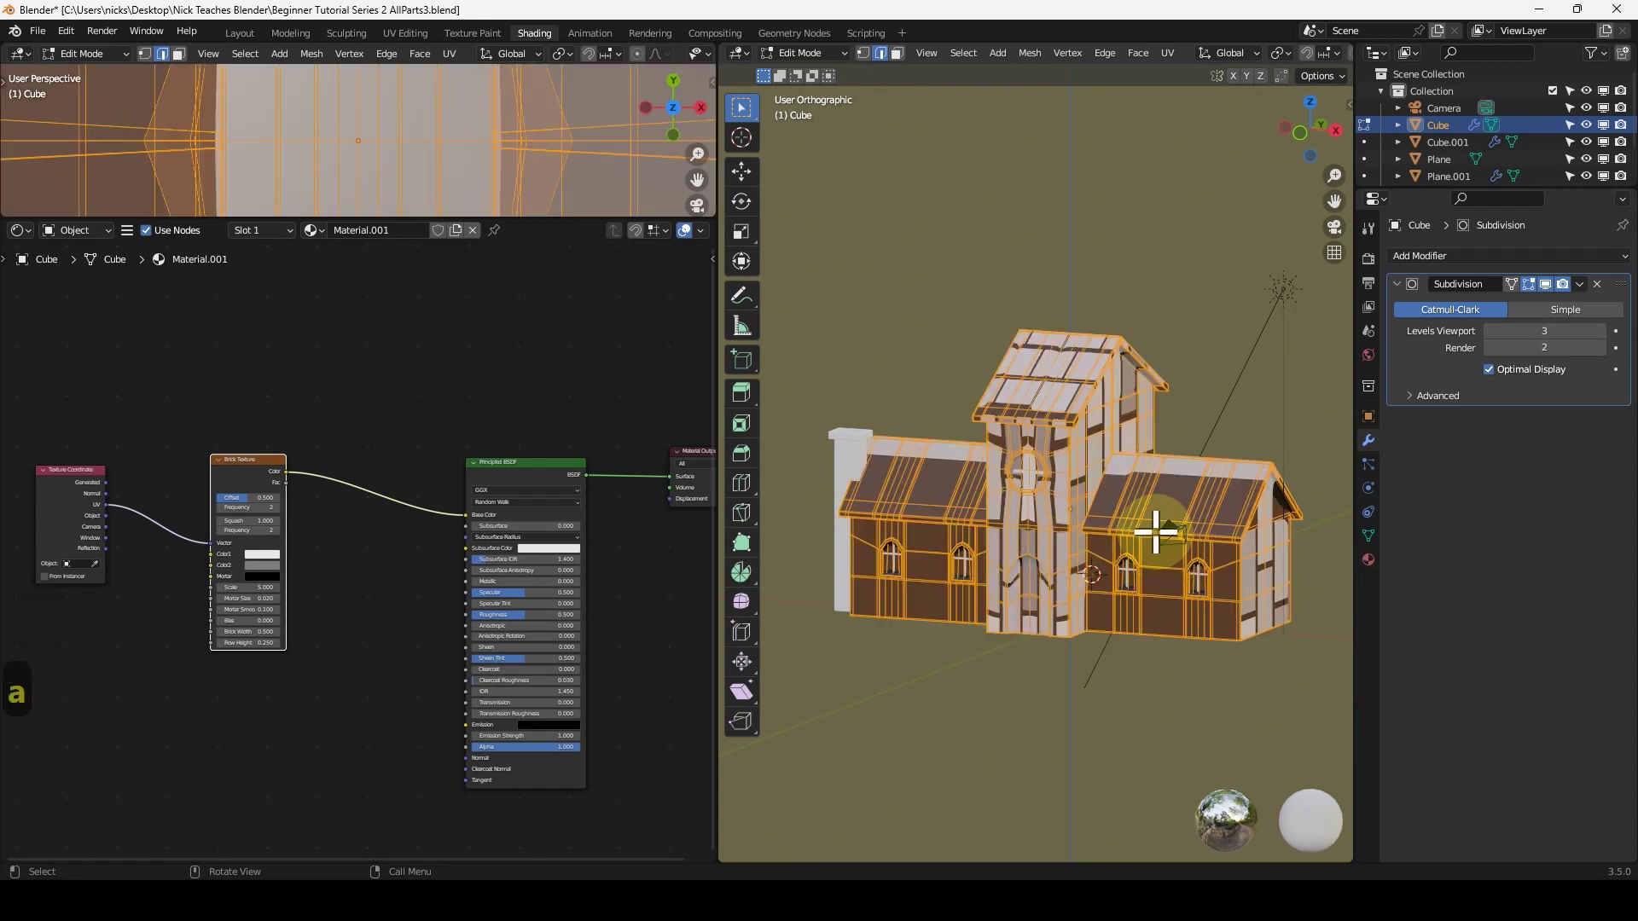
{"action": "key", "text": "u"}
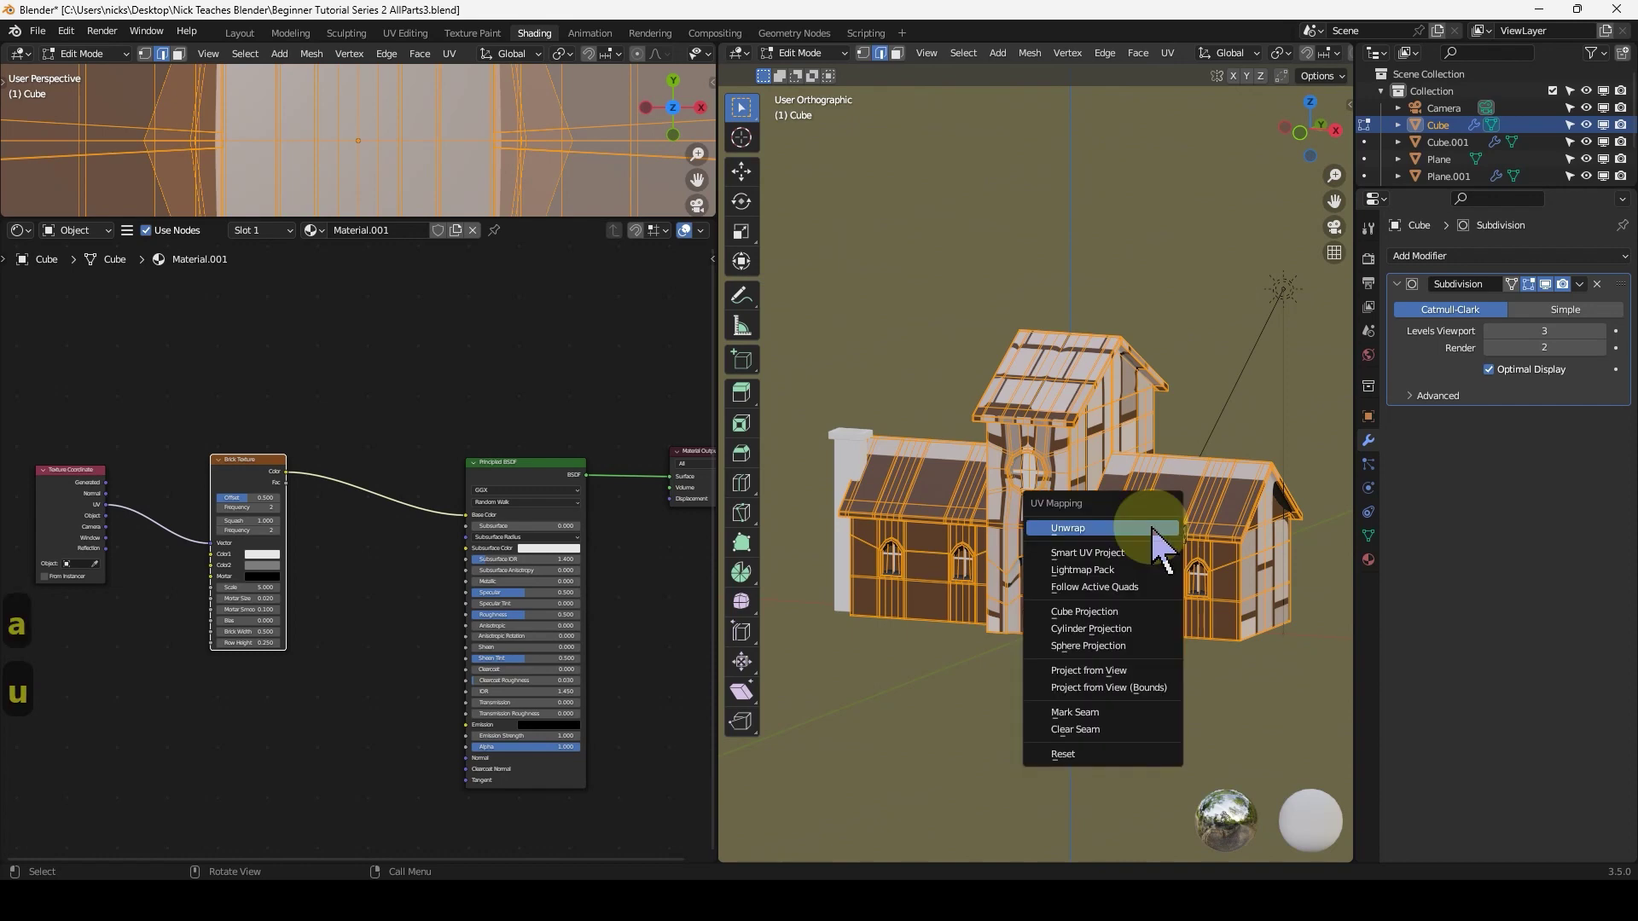
{"action": "left_click", "coordinate": [1143, 607]}
{"action": "key", "text": "Tab"}
{"action": "middle_click_drag", "start_coordinate": [1206, 566], "coordinate": [1178, 585]}
{"action": "scroll", "coordinate": [1182, 600], "scroll_direction": "up", "scroll_amount": 3}
{"action": "scroll", "coordinate": [1189, 603], "scroll_direction": "down", "scroll_amount": 3}
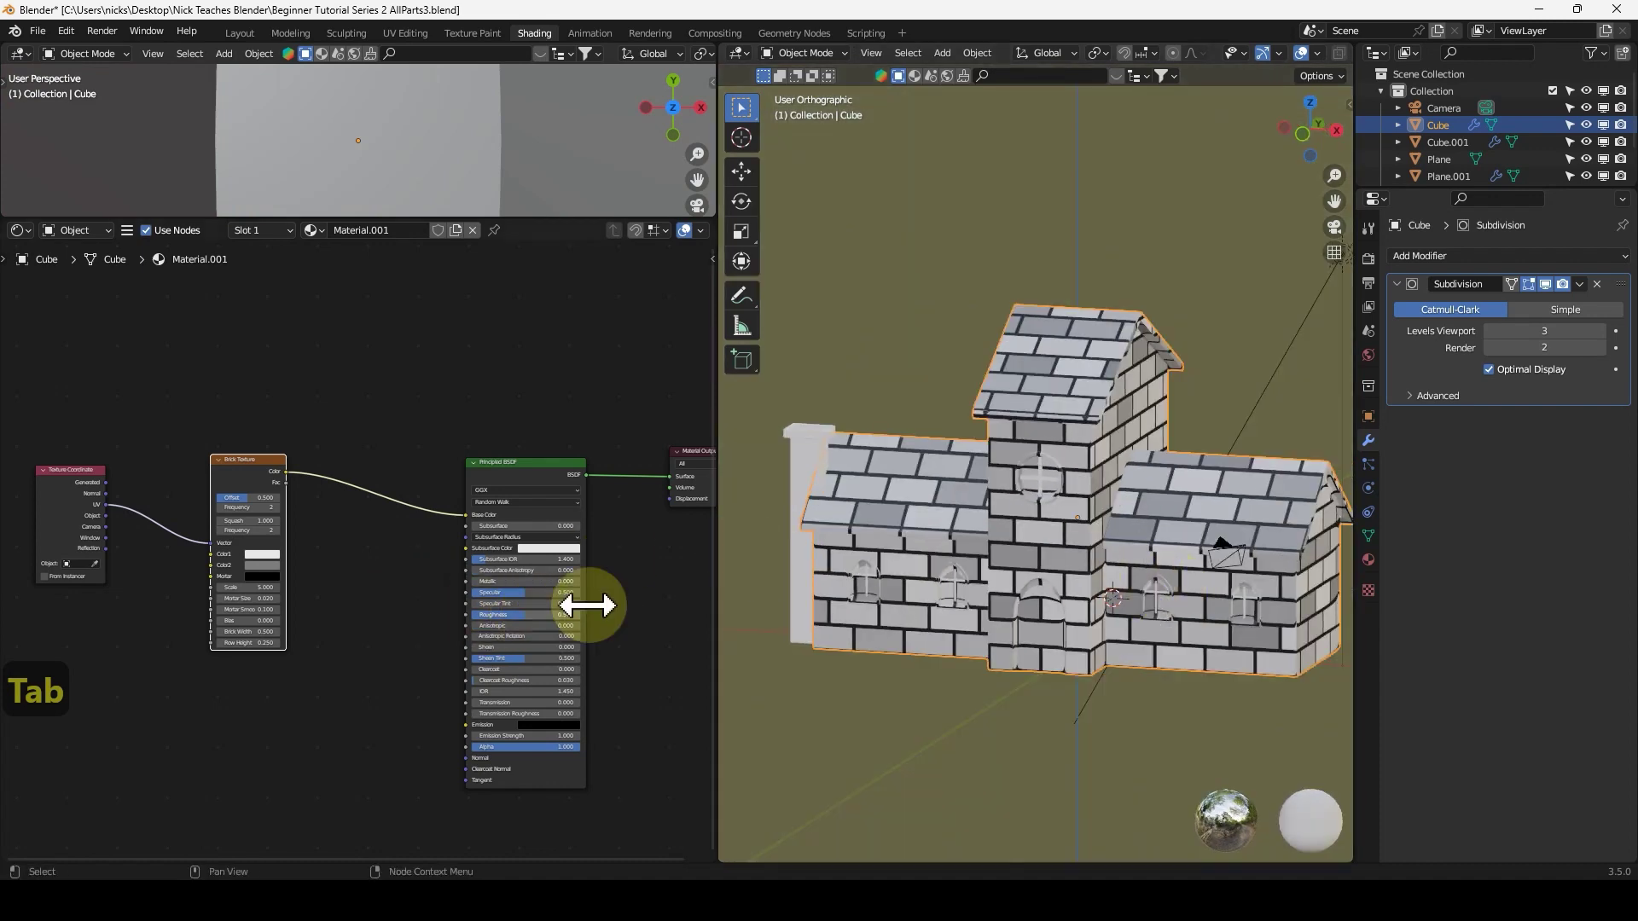
Set the Brick Texture's Row Height to 0.5 and its Scale to 8.8.
{"action": "scroll", "coordinate": [256, 550], "scroll_direction": "up", "scroll_amount": 3}
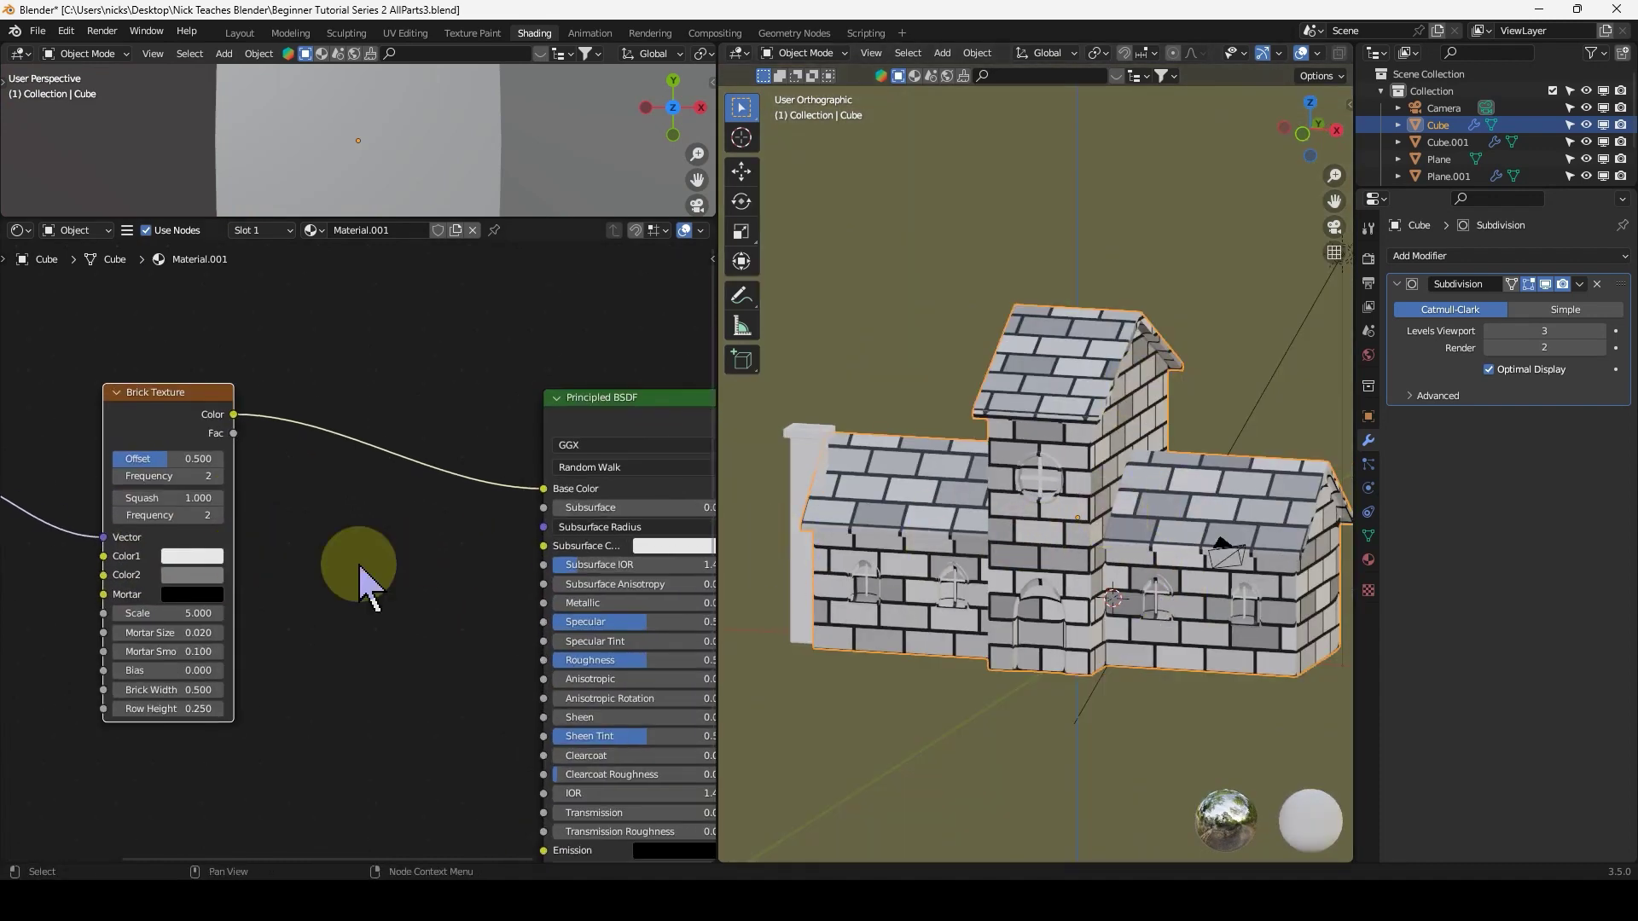
{"action": "left_click_drag", "start_coordinate": [143, 620], "coordinate": [197, 621]}
{"action": "right_click", "coordinate": [173, 664]}
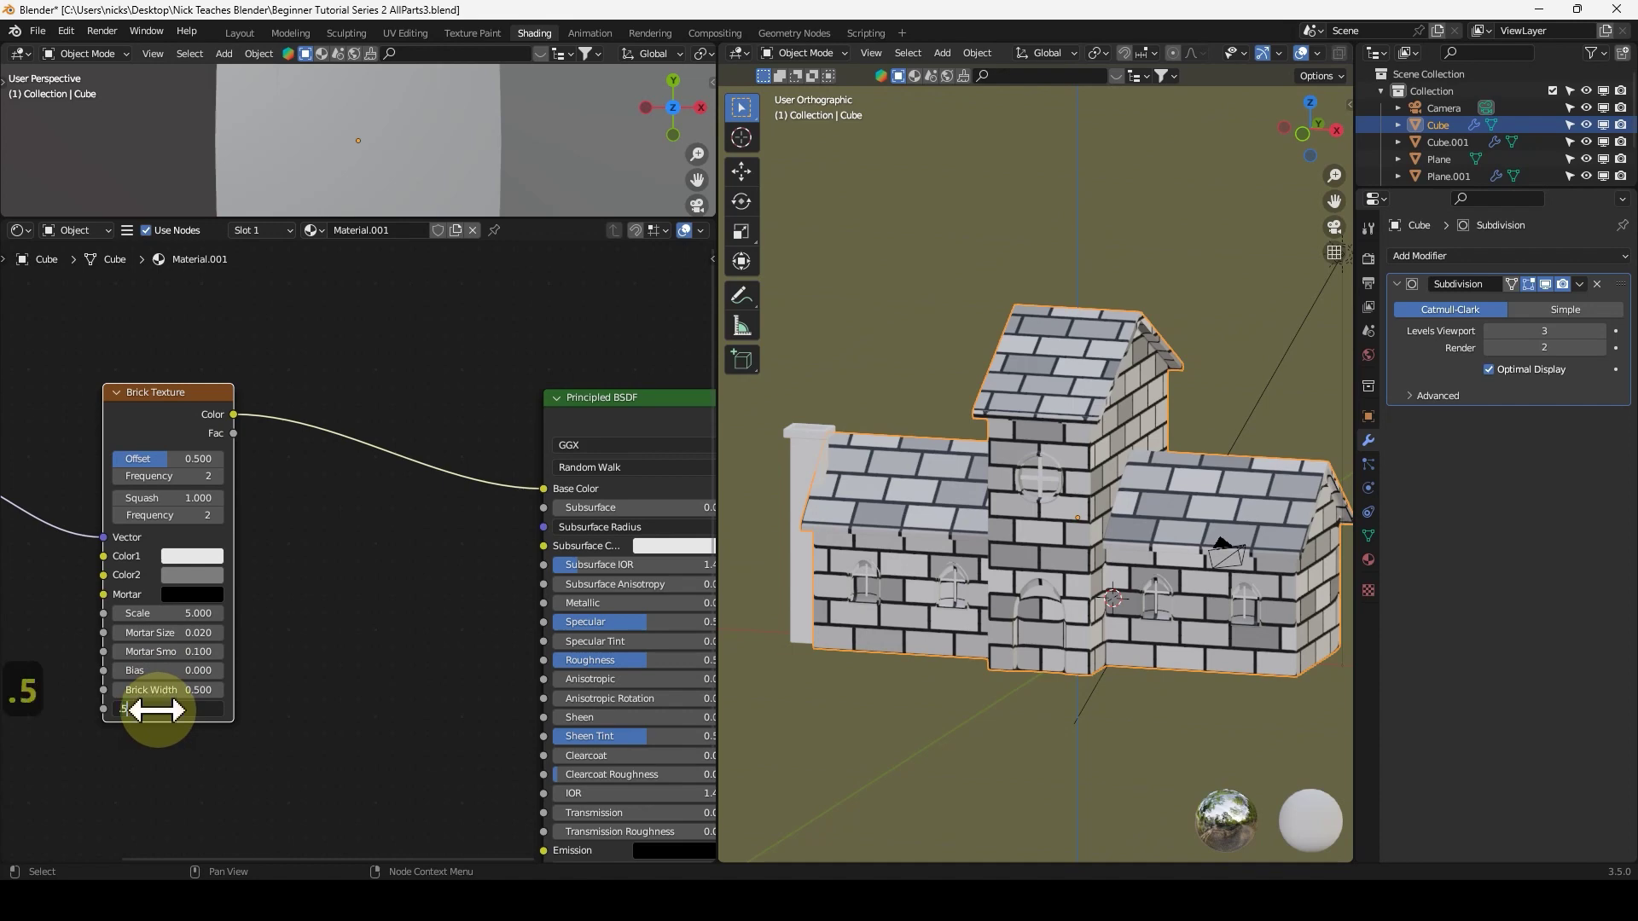
{"action": "key", "text": "Return"}
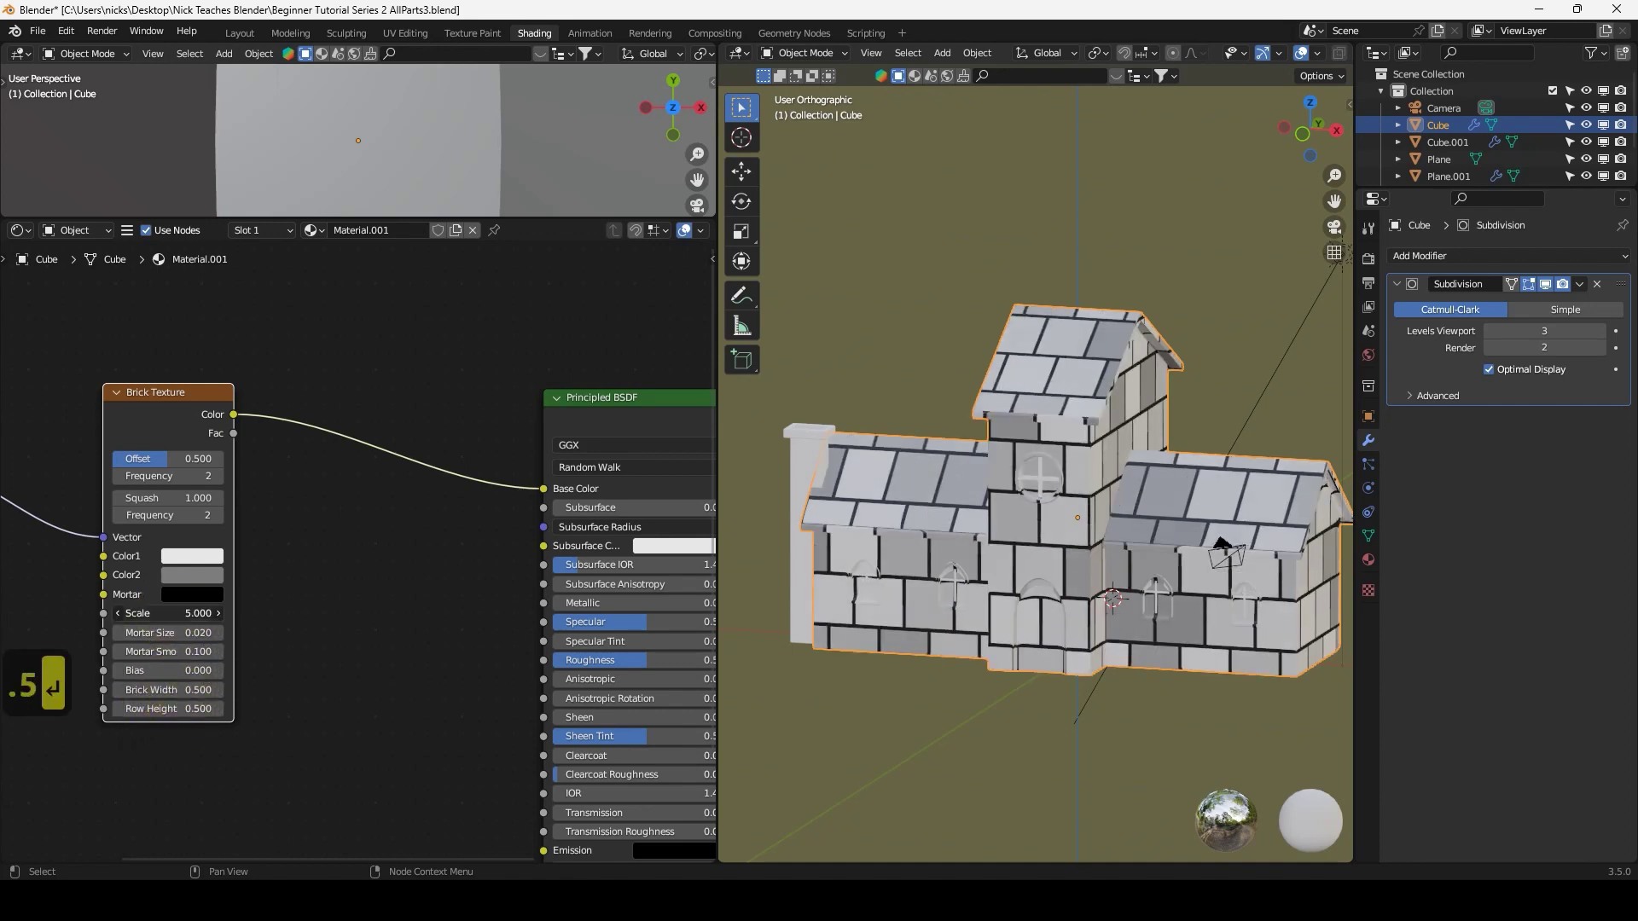
{"action": "left_click_drag", "start_coordinate": [168, 613], "coordinate": [236, 613]}
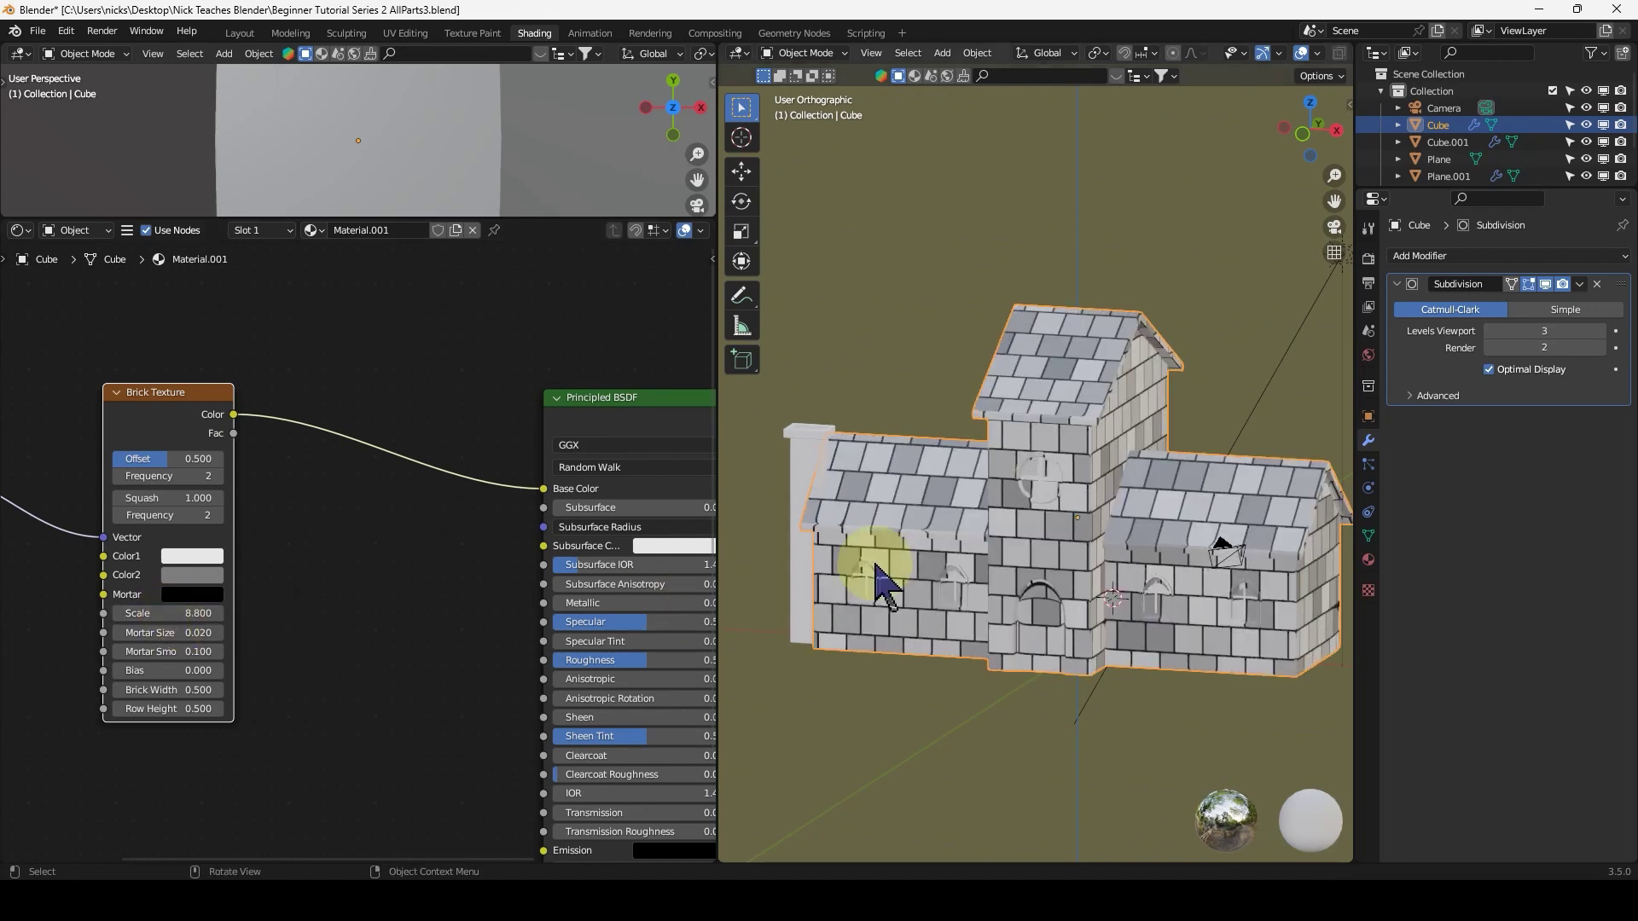
Change the Brick Texture's Color1 to a muted reddish brown and Color2 to a darker brown.
{"action": "mouse_move", "coordinate": [904, 537]}
{"action": "middle_mouse_down"}
{"action": "mouse_move", "coordinate": [878, 523]}
{"action": "mouse_move", "coordinate": [896, 518]}
{"action": "middle_mouse_up"}
{"action": "scroll", "coordinate": [902, 517], "scroll_direction": "up", "scroll_amount": 3}
{"action": "middle_click_drag", "start_coordinate": [1169, 521], "coordinate": [930, 553]}
{"action": "scroll", "coordinate": [203, 587], "scroll_direction": "up", "scroll_amount": 1}
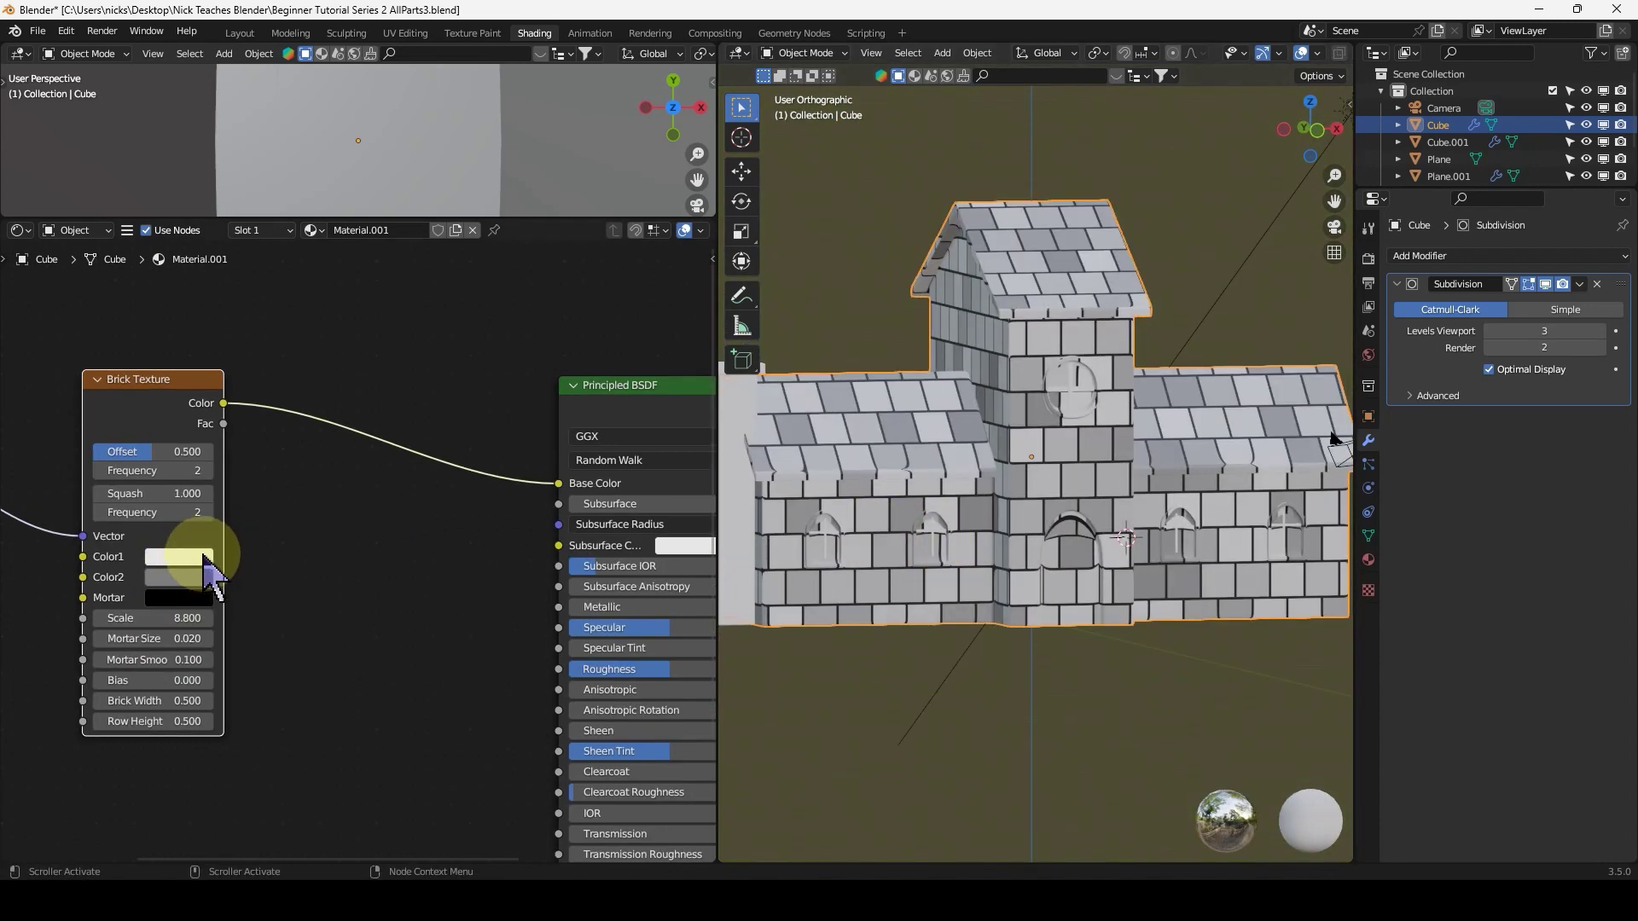
{"action": "left_click", "coordinate": [205, 559]}
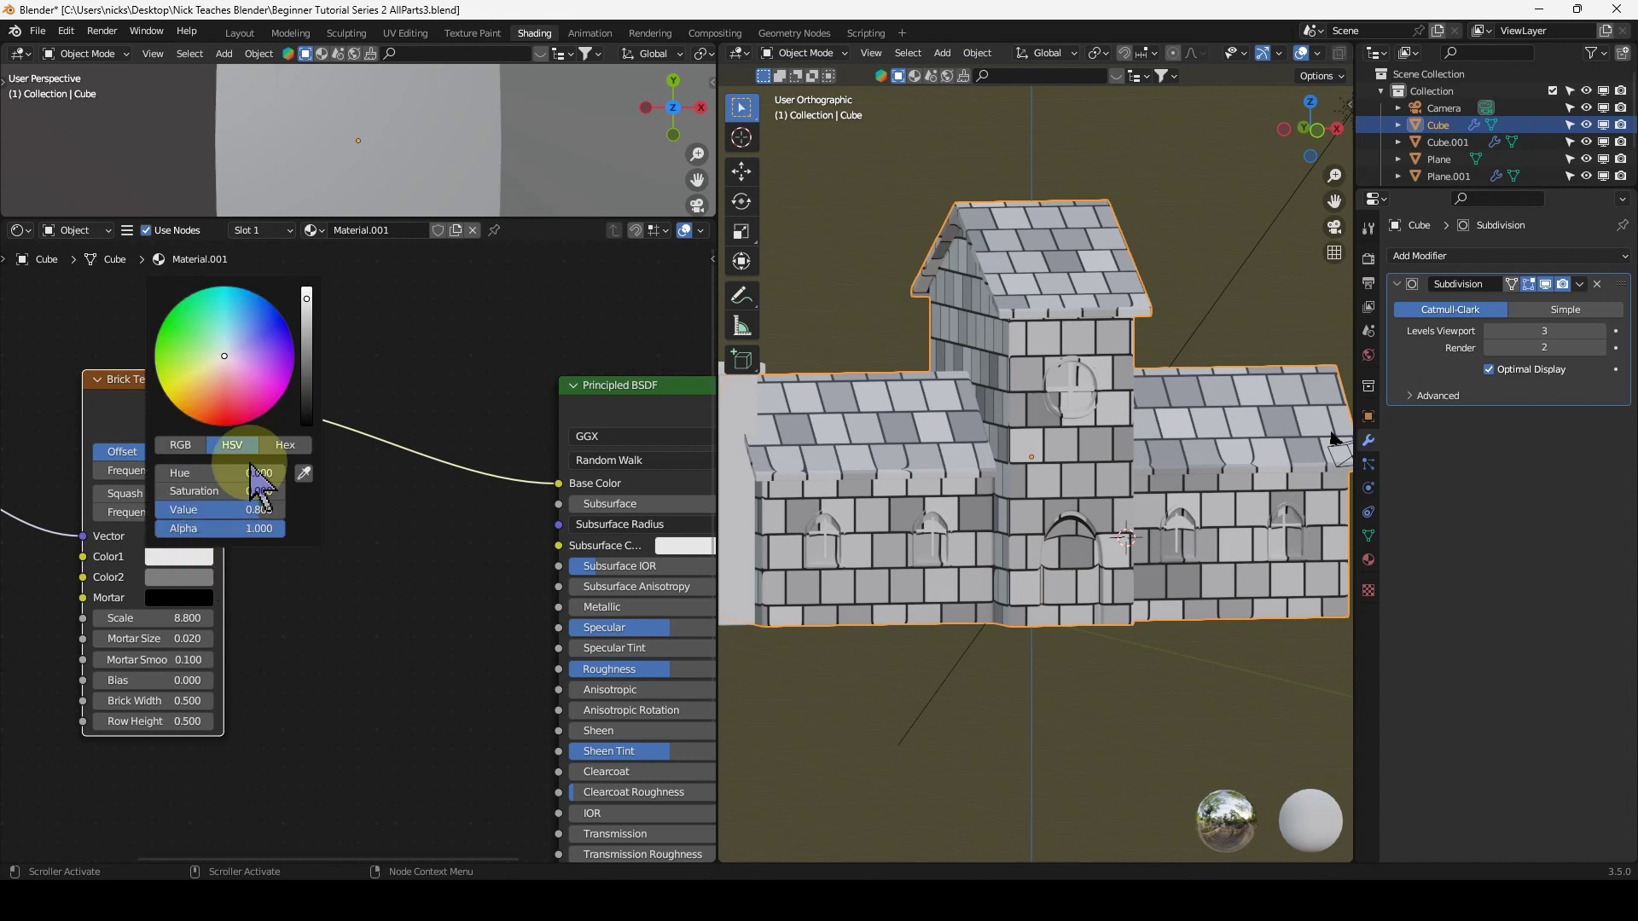
{"action": "left_click", "coordinate": [215, 382]}
{"action": "left_click", "coordinate": [311, 369]}
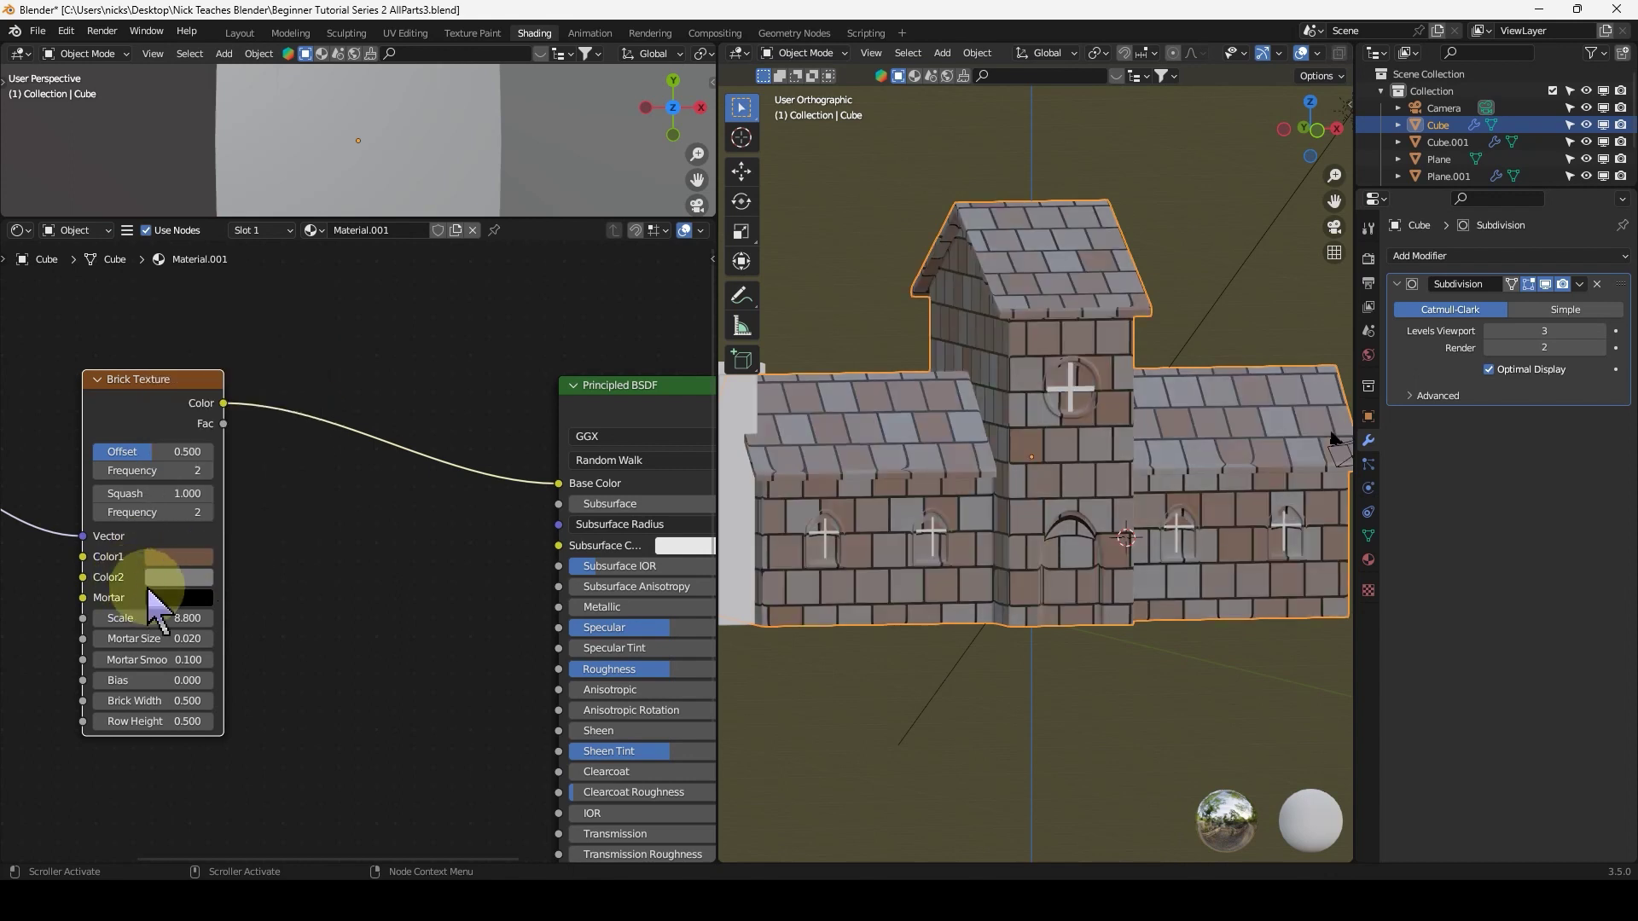
{"action": "left_click", "coordinate": [181, 576]}
{"action": "left_click_drag", "start_coordinate": [308, 379], "coordinate": [308, 395]}
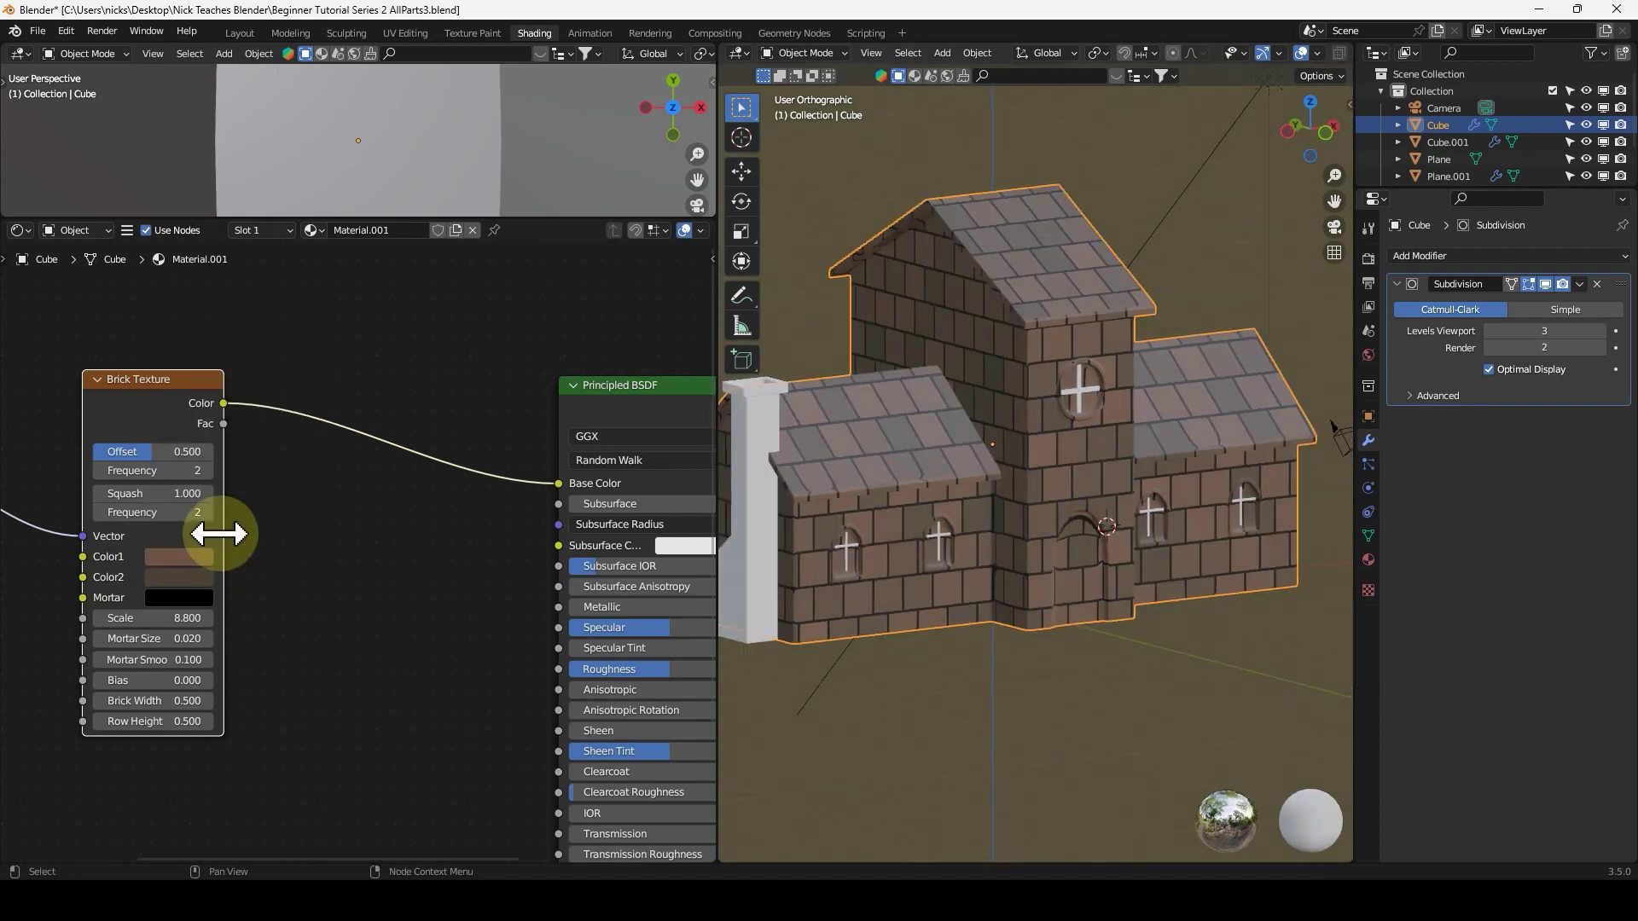
Try both extremes of the Brick Texture's Bias, and settle on a value of 0.07.
{"action": "scroll", "coordinate": [1135, 567], "scroll_direction": "up", "scroll_amount": 3}
{"action": "middle_click_drag", "start_coordinate": [789, 562], "coordinate": [940, 502], "text": "shift"}
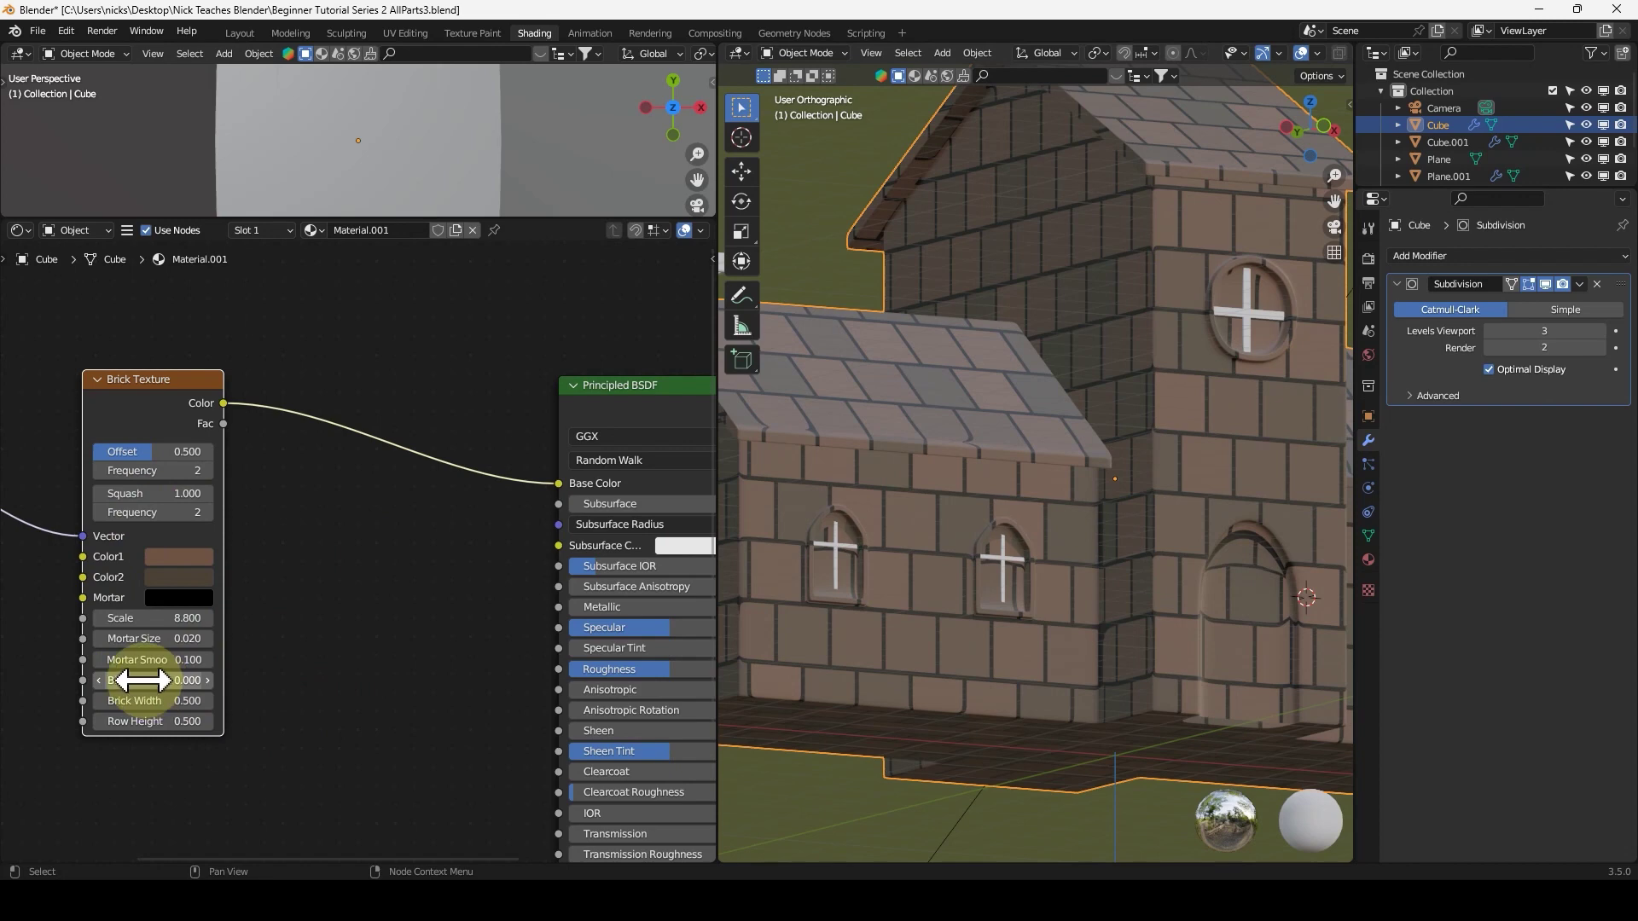
{"action": "left_click_drag", "start_coordinate": [126, 680], "coordinate": [196, 680]}
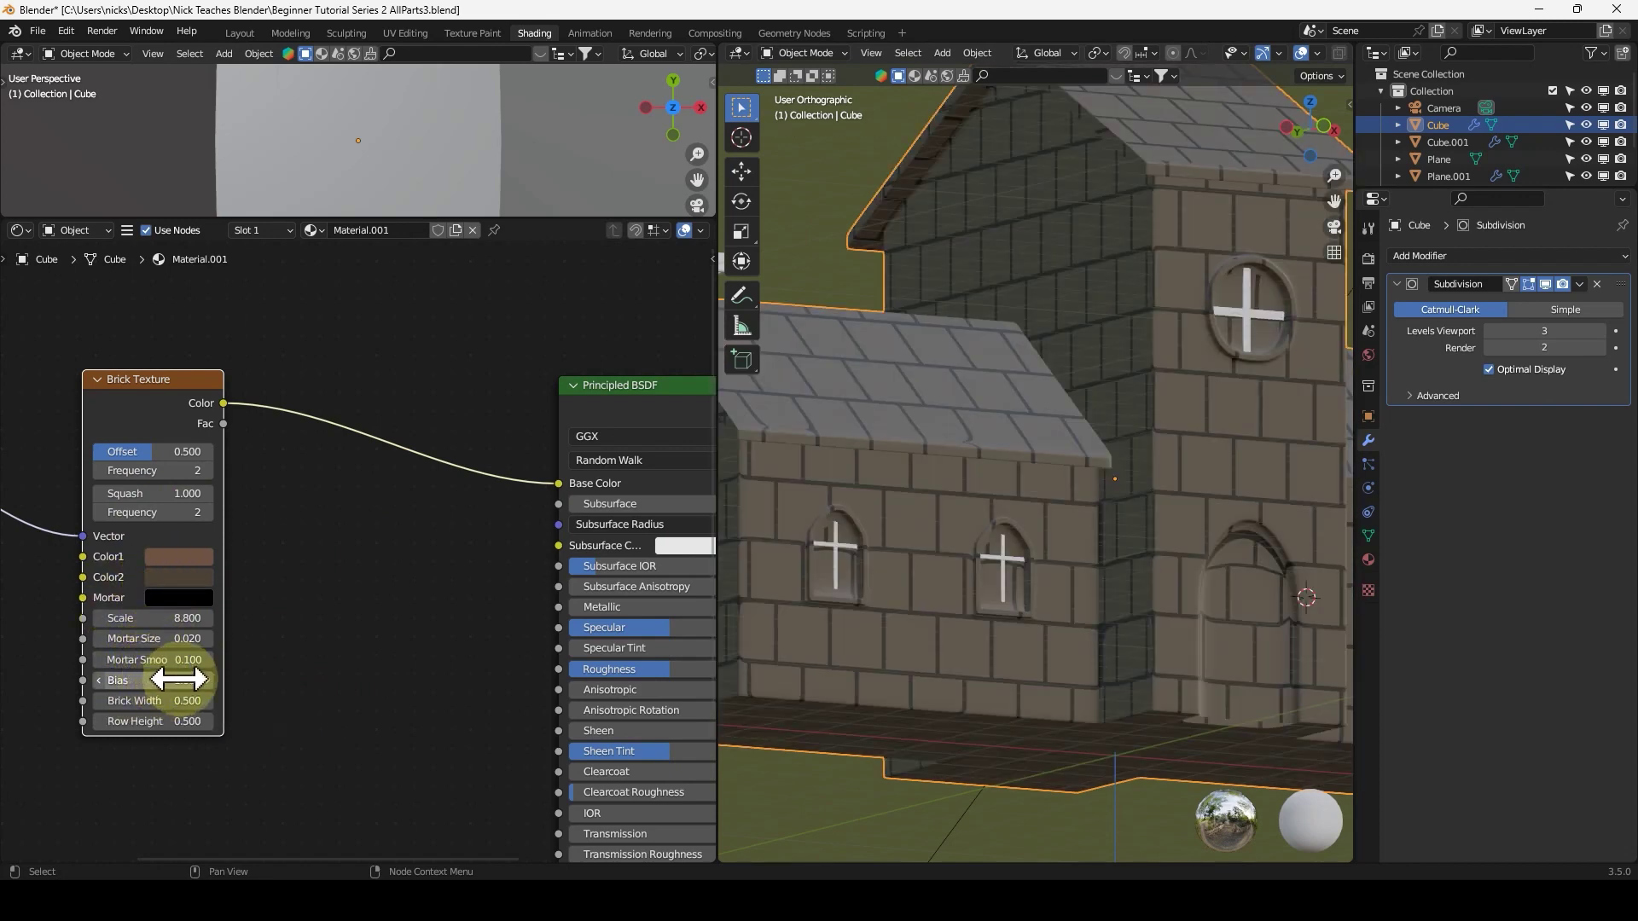
{"action": "left_click_drag", "start_coordinate": [179, 680], "coordinate": [39, 680]}
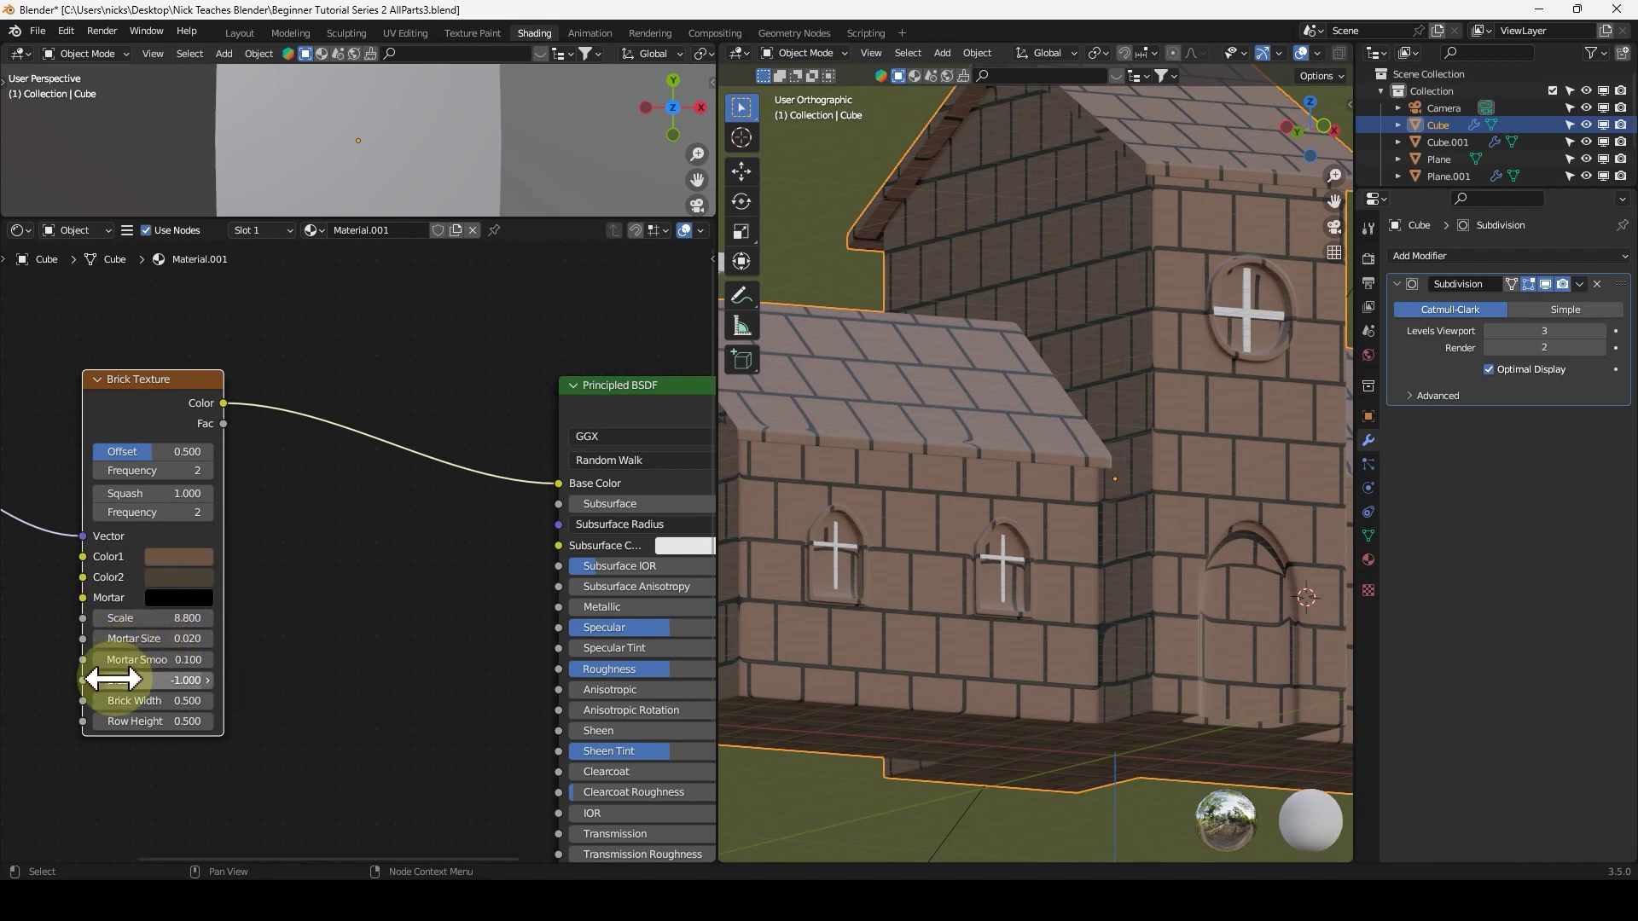
{"action": "left_click_drag", "start_coordinate": [153, 680], "coordinate": [224, 680]}
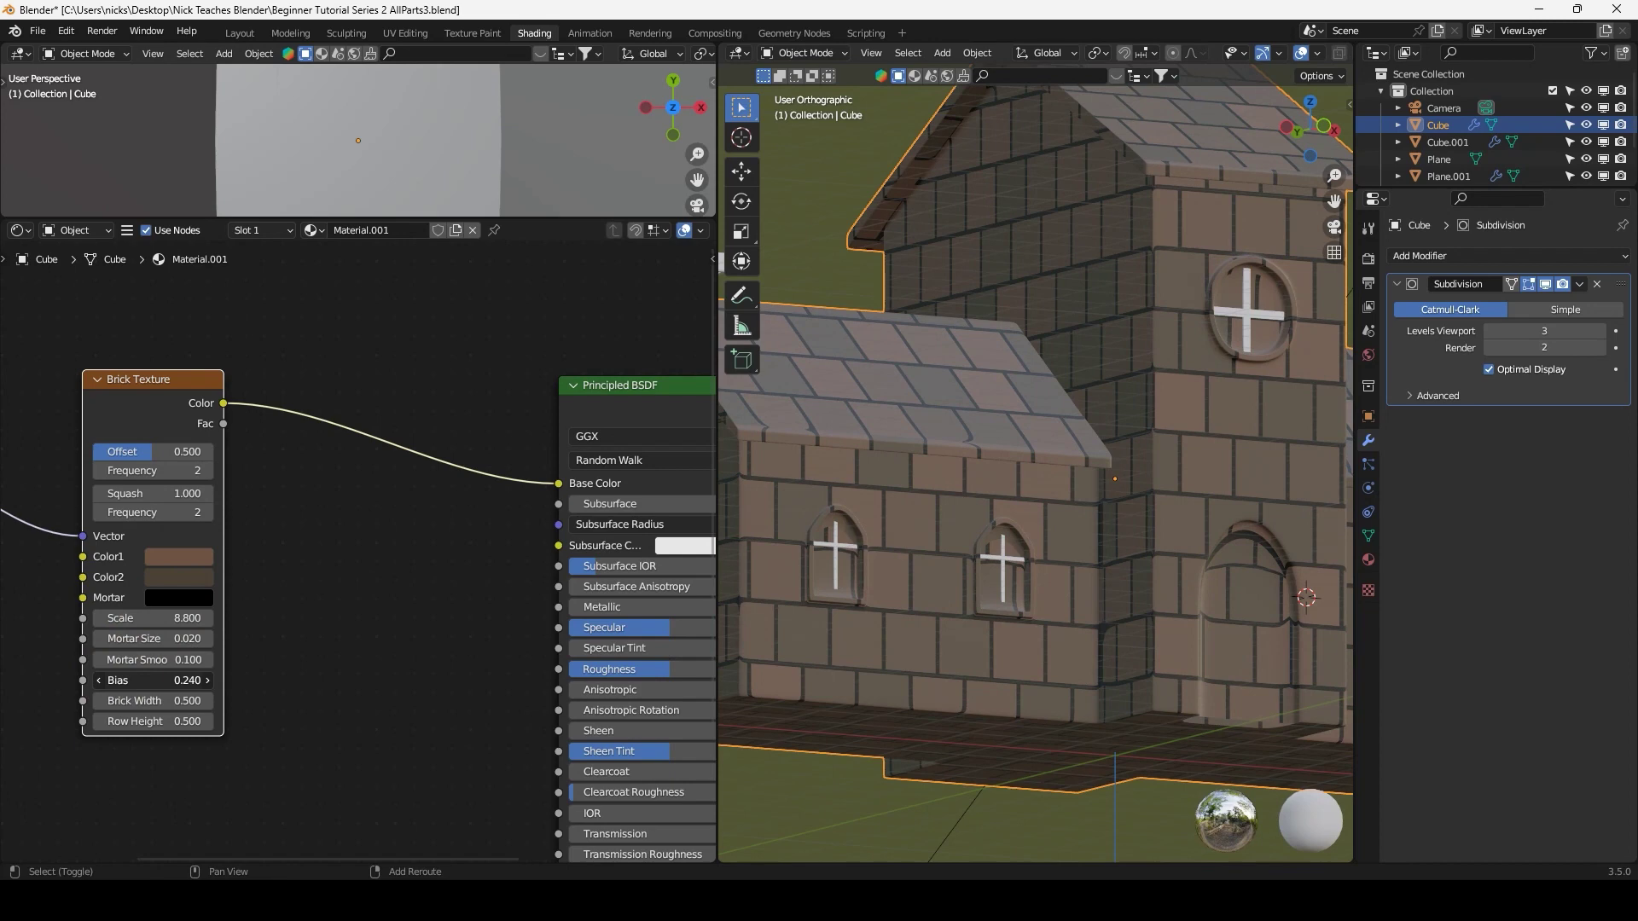
{"action": "middle_click_drag", "start_coordinate": [907, 548], "coordinate": [1082, 565]}
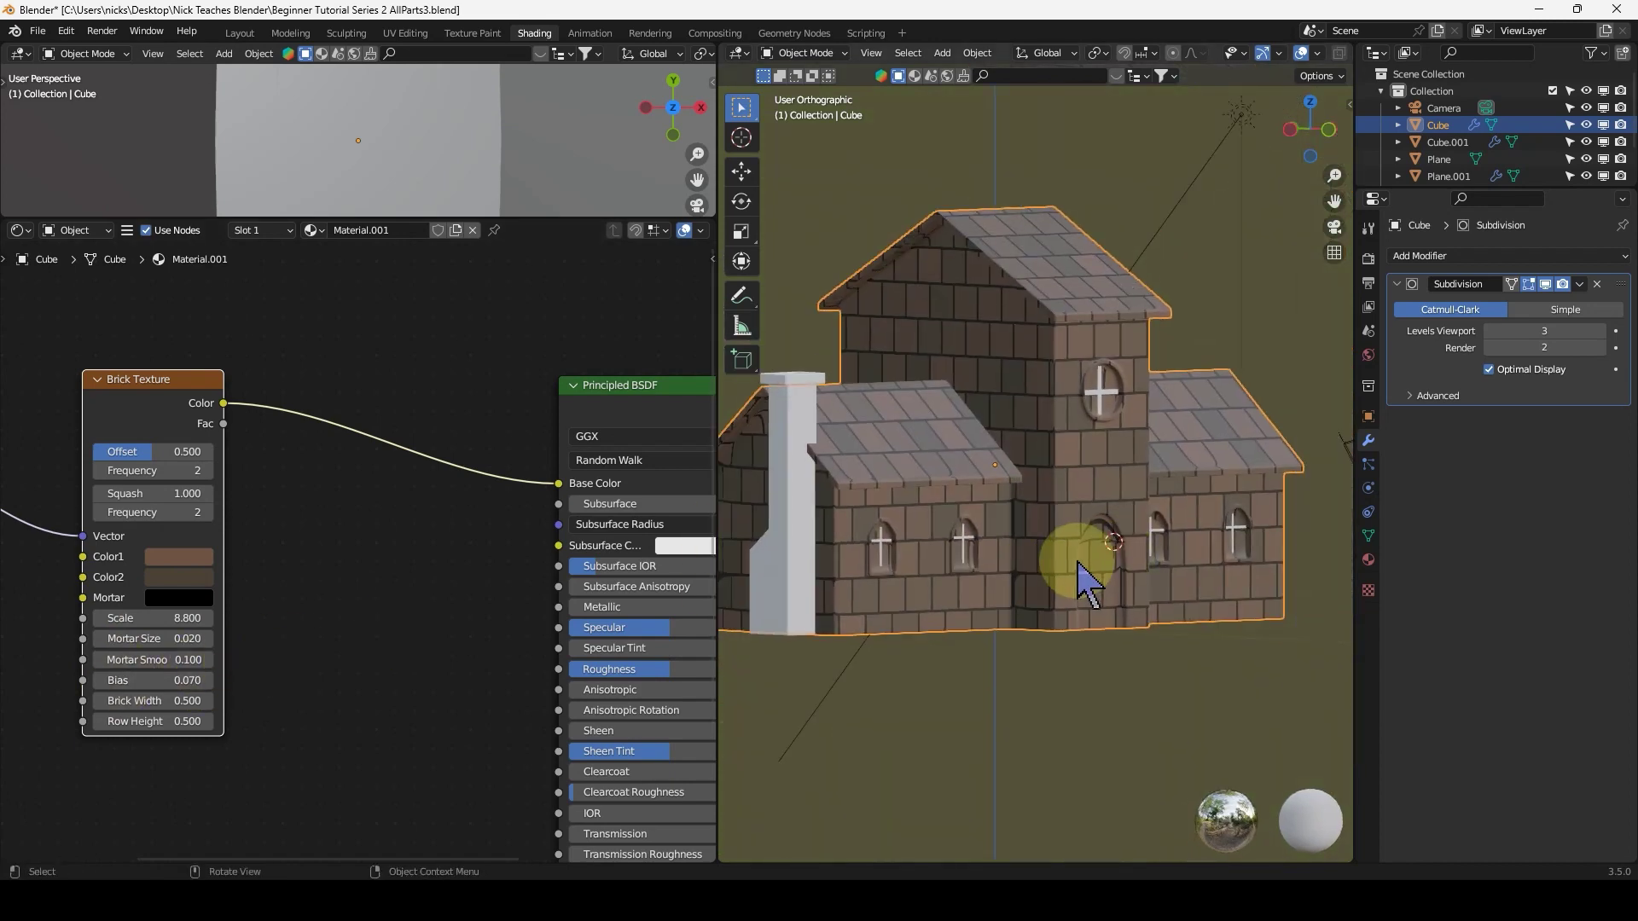
Move the Texture Coordinate and Brick Texture nodes farther from the Principled BSDF to make room between them.
{"action": "scroll", "coordinate": [256, 555], "scroll_direction": "down", "scroll_amount": 4}
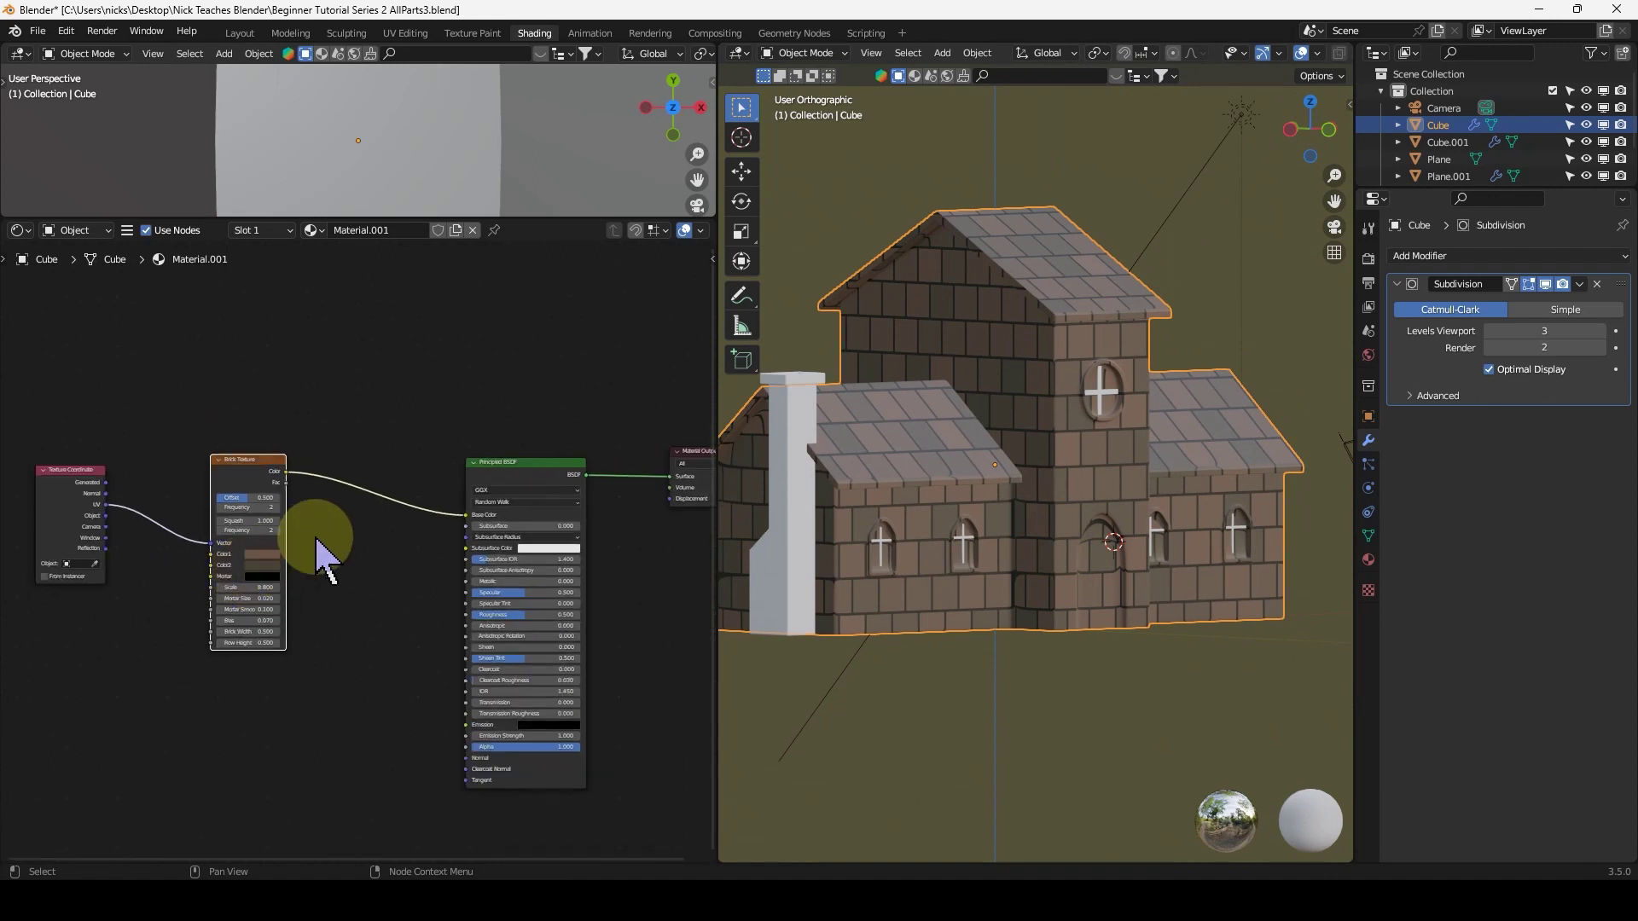
{"action": "left_click_drag", "start_coordinate": [102, 505], "coordinate": [8, 478]}
{"action": "left_click_drag", "start_coordinate": [293, 461], "coordinate": [163, 401]}
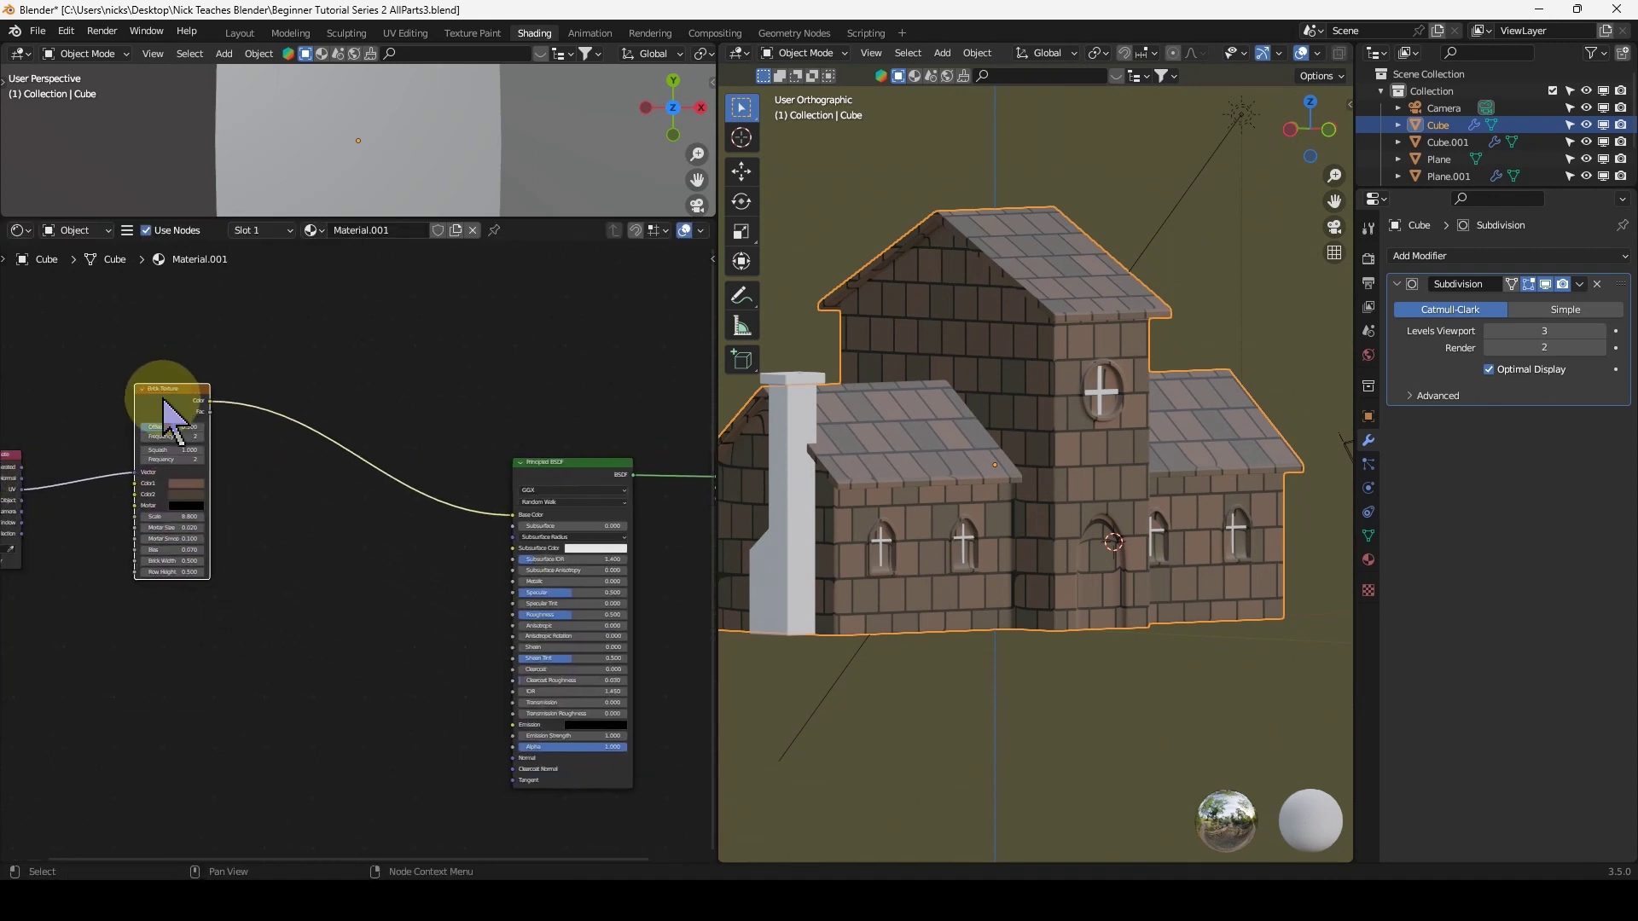
{"action": "middle_click_drag", "start_coordinate": [331, 519], "coordinate": [587, 512]}
{"action": "left_click_drag", "start_coordinate": [278, 485], "coordinate": [90, 413]}
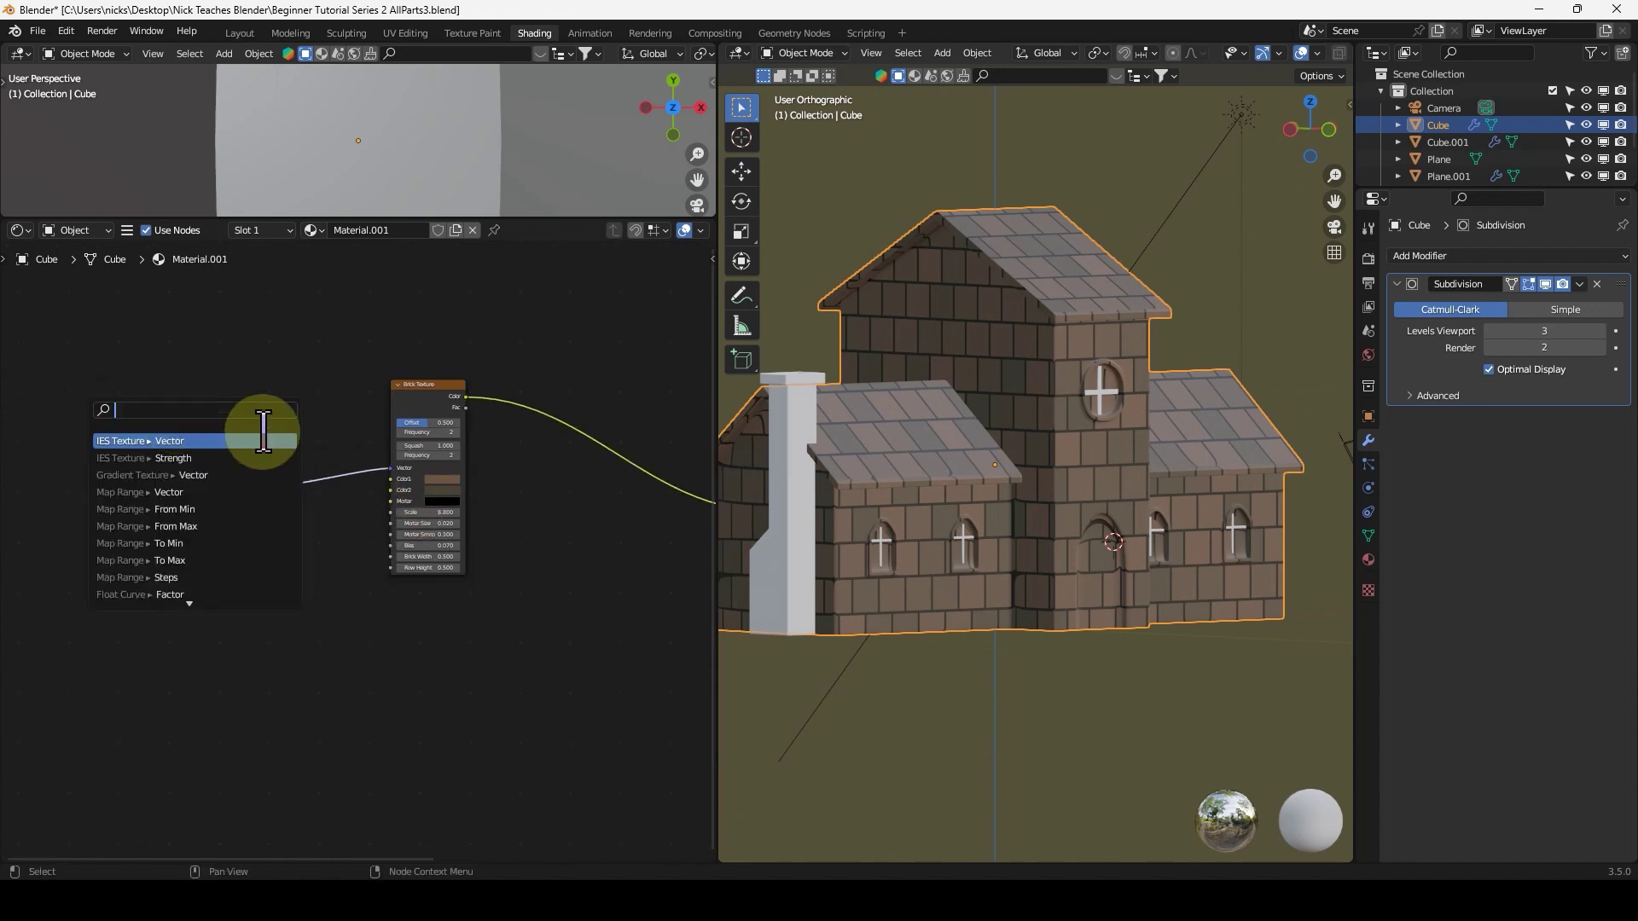
{"action": "key", "text": "Escape"}
{"action": "scroll", "coordinate": [478, 554], "scroll_direction": "down", "scroll_amount": 3}
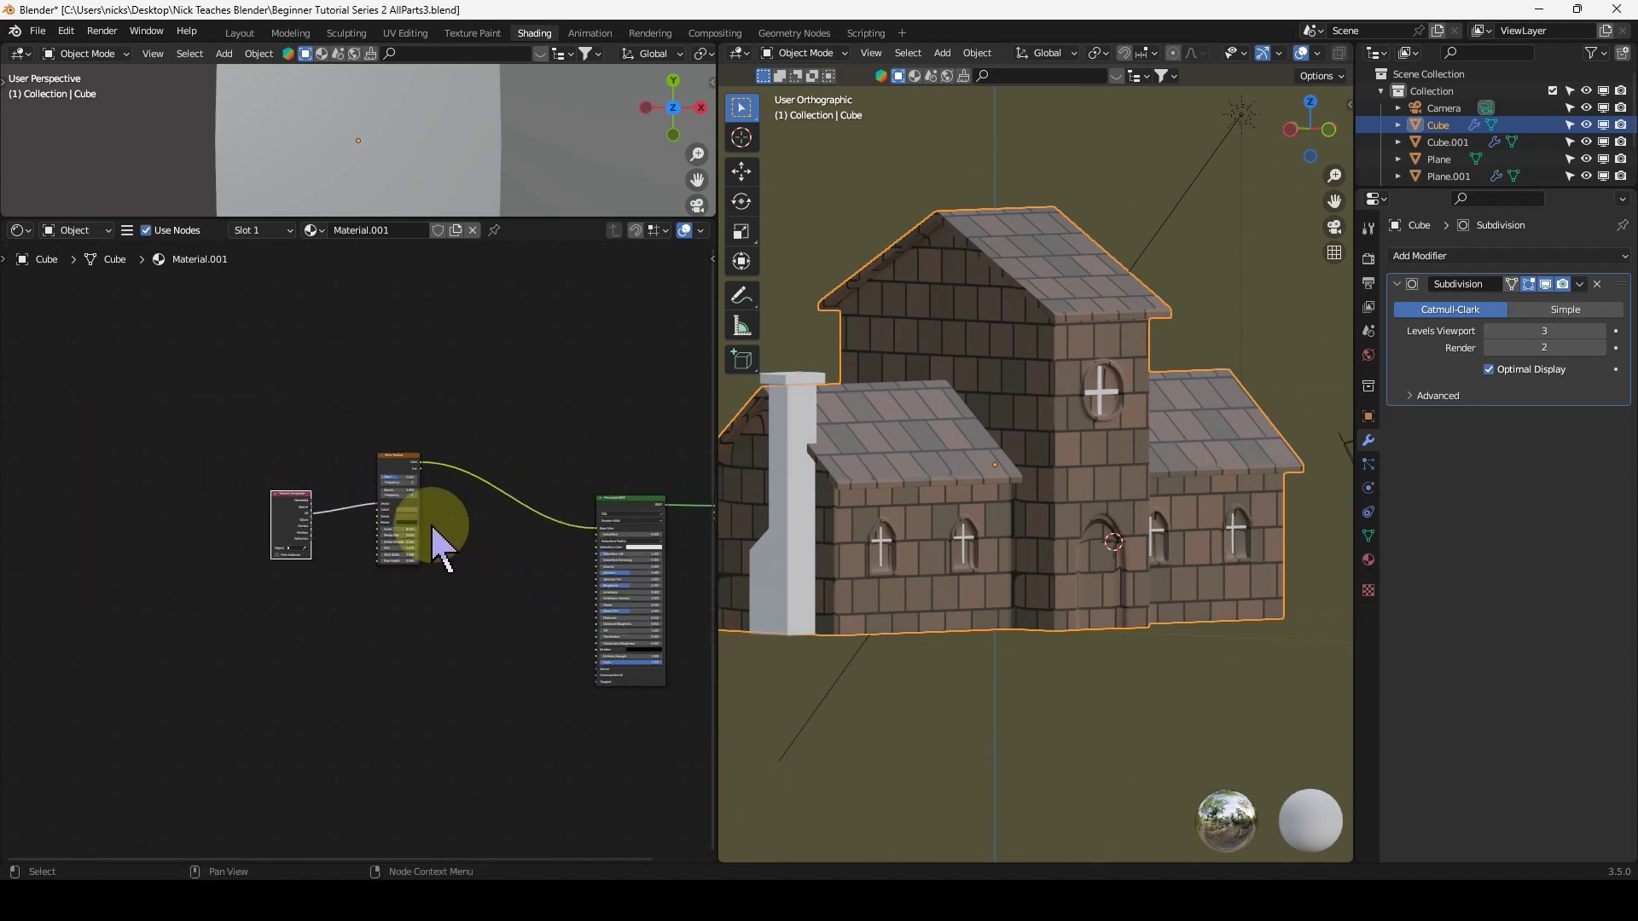
{"action": "left_click_drag", "start_coordinate": [293, 519], "coordinate": [166, 475]}
{"action": "left_click_drag", "start_coordinate": [388, 463], "coordinate": [249, 437]}
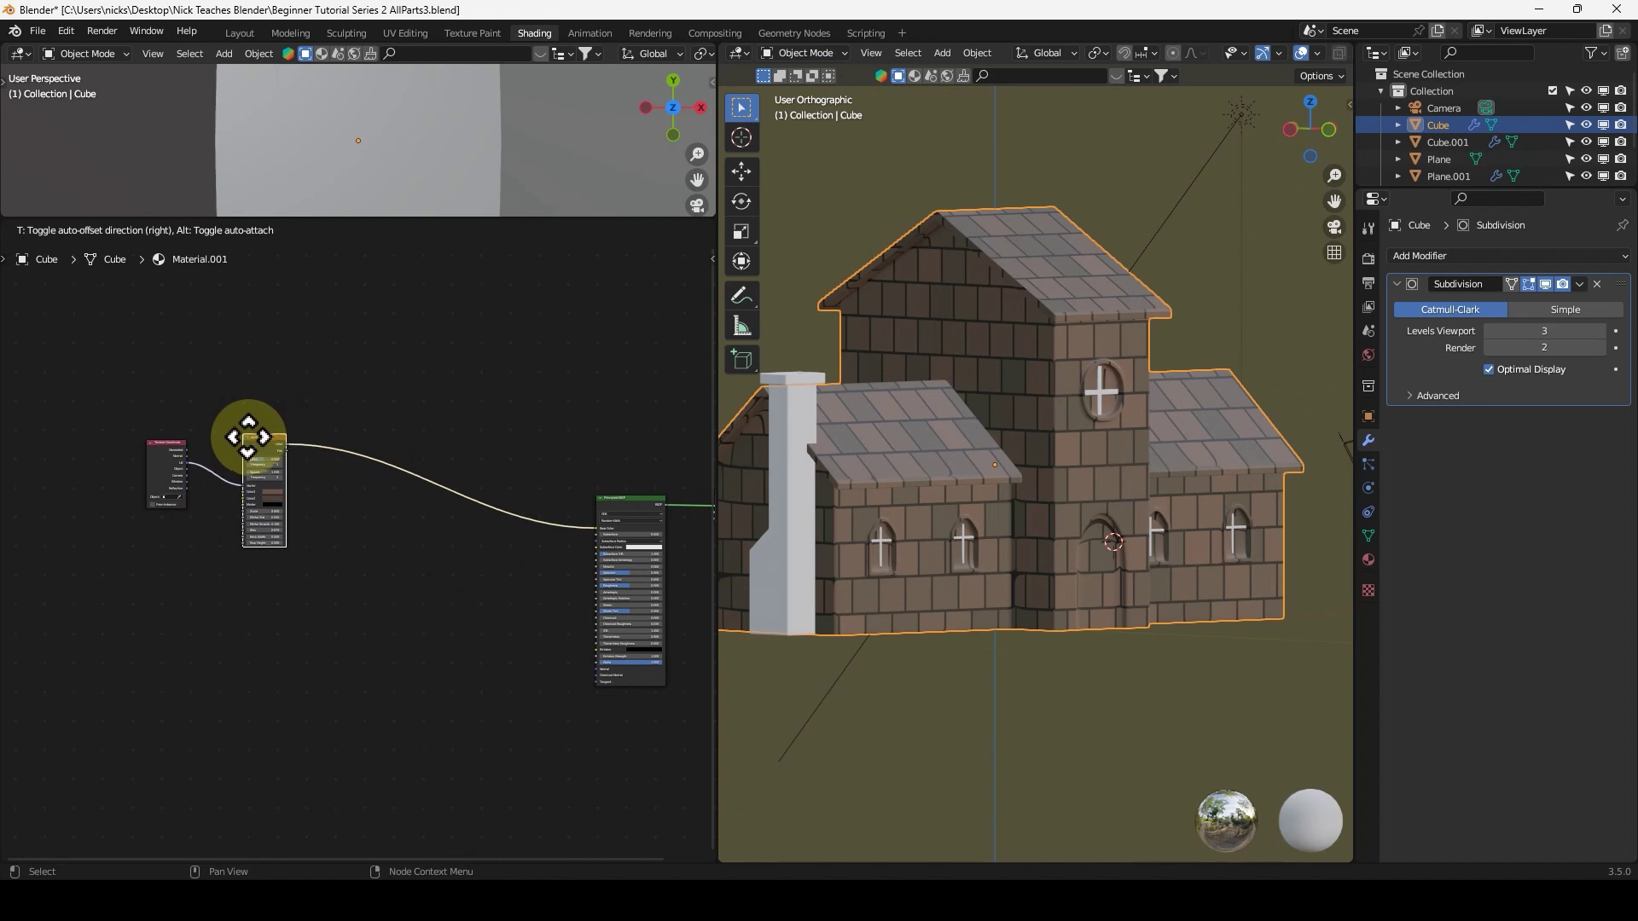
Add a Bump node in the gap, just before the lower part of the Principled BSDF.
{"action": "middle_click_drag", "start_coordinate": [410, 603], "coordinate": [421, 501]}
{"action": "key", "text": "shift+a"}
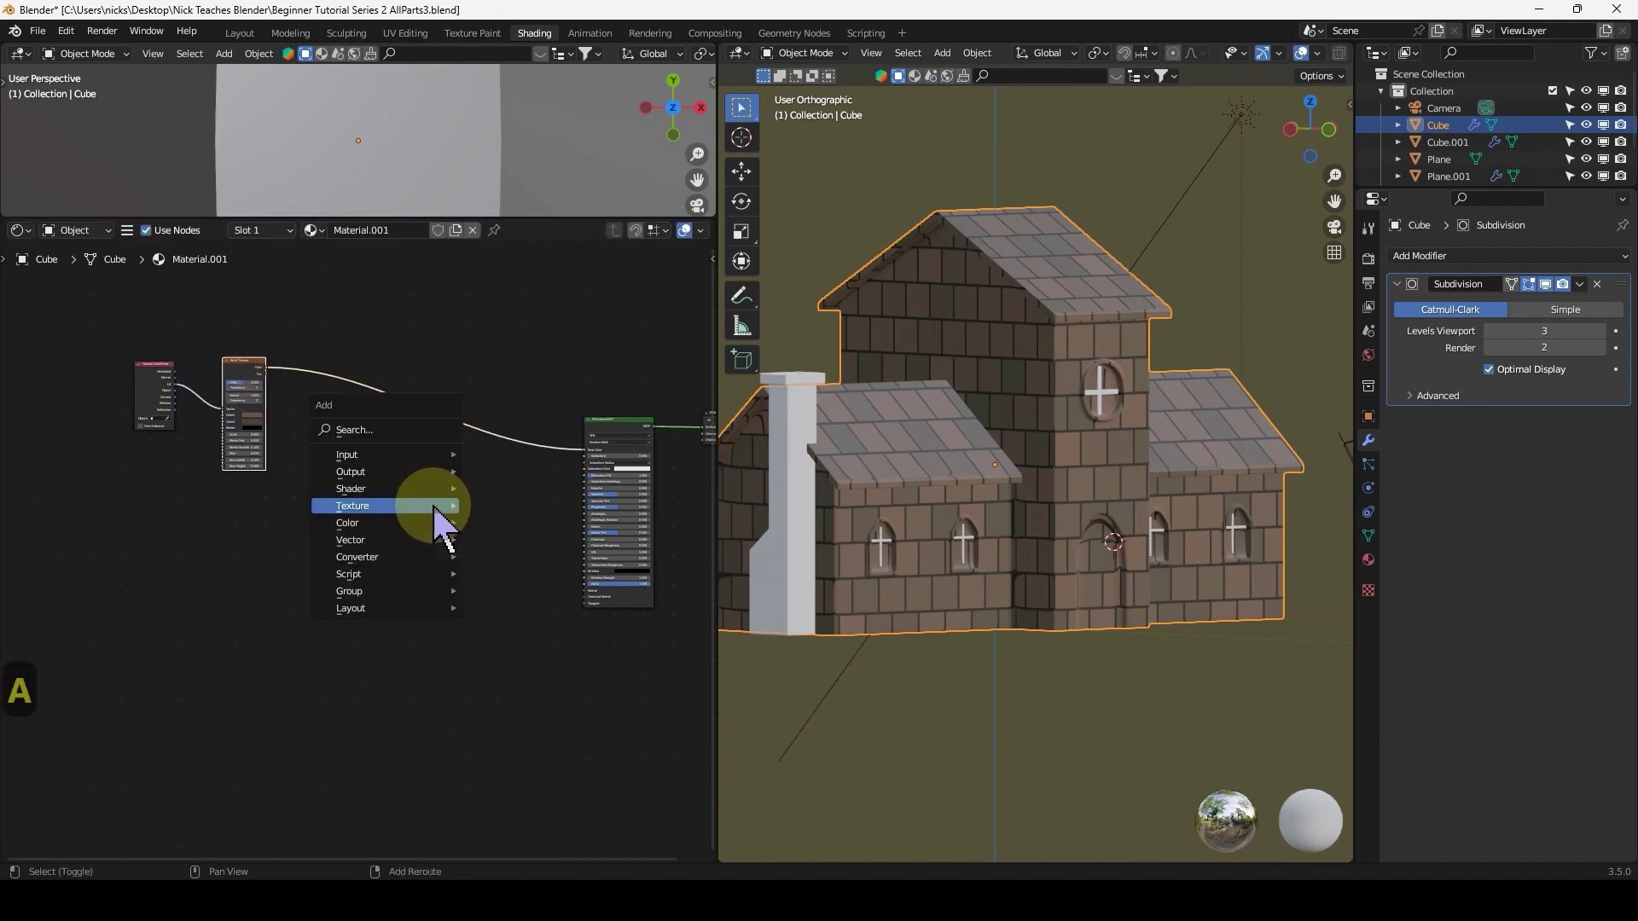
{"action": "mouse_move", "coordinate": [362, 543]}
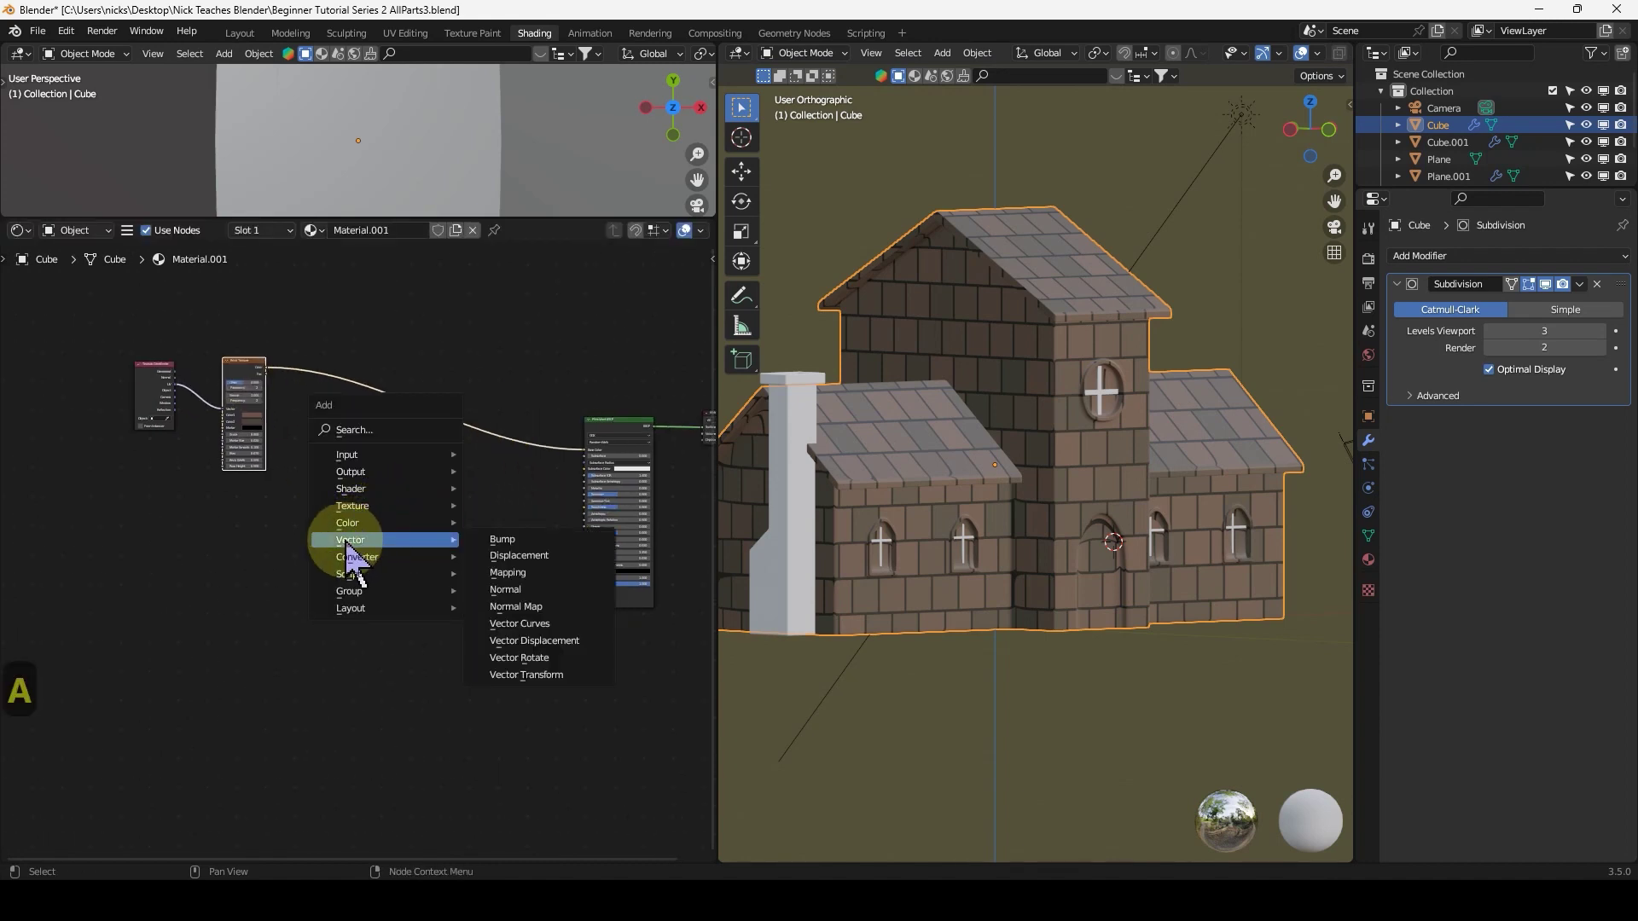
{"action": "left_click", "coordinate": [535, 543]}
{"action": "left_click", "coordinate": [492, 565]}
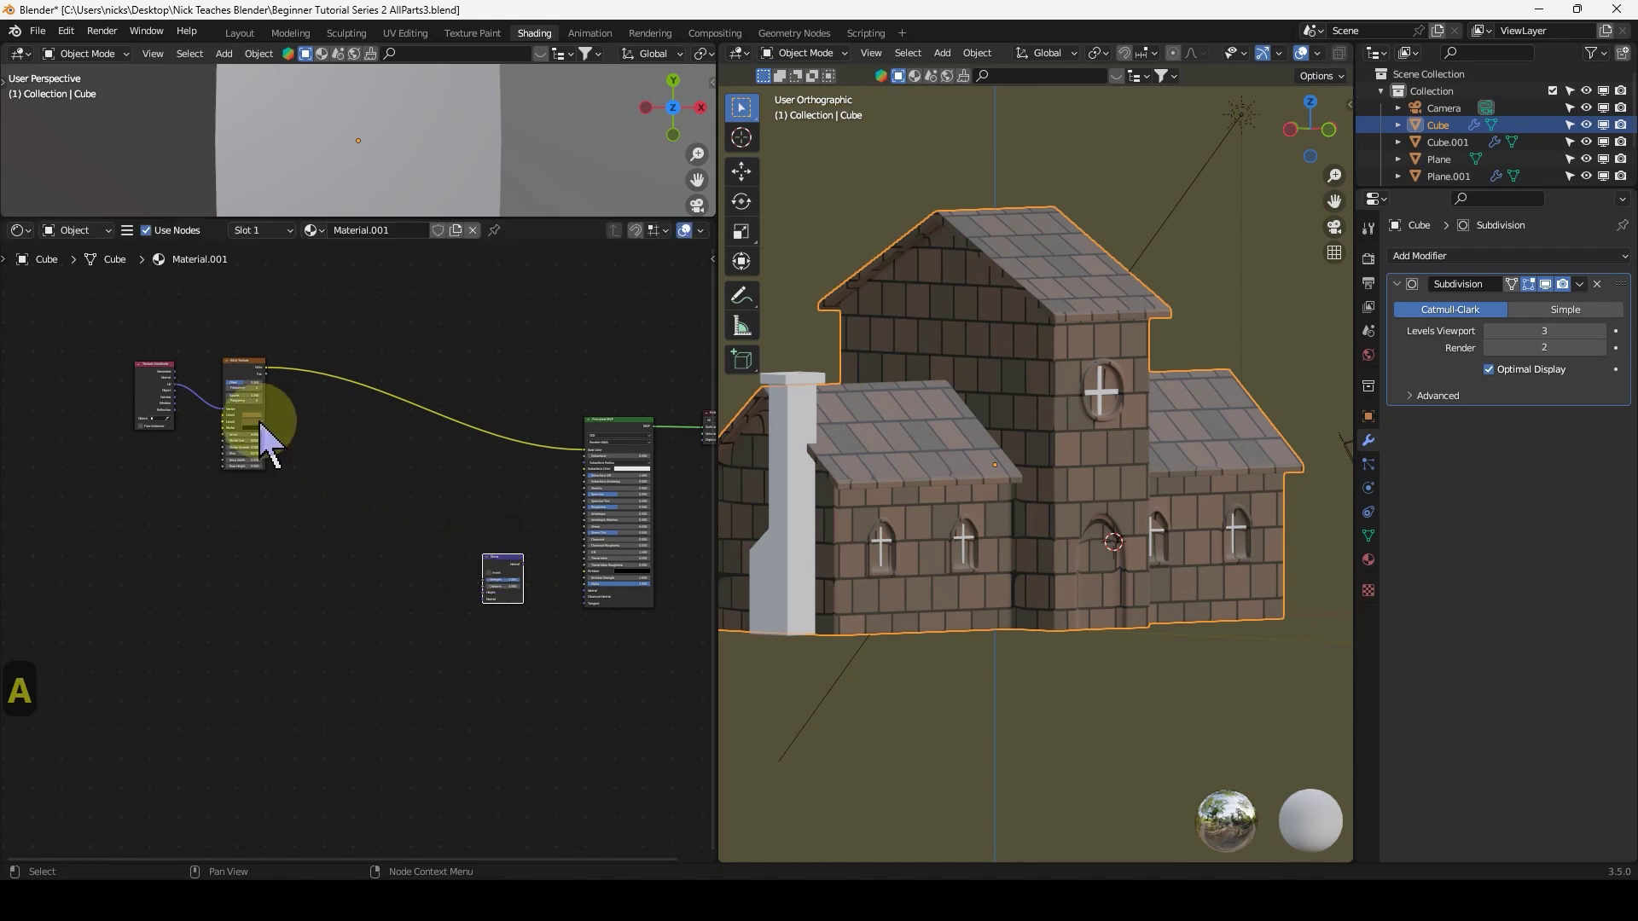
Connect the Brick Texture's Fac output to the Bump node's Height input.
{"action": "scroll", "coordinate": [261, 424], "scroll_direction": "up", "scroll_amount": 4}
{"action": "left_click_drag", "start_coordinate": [204, 297], "coordinate": [258, 480]}
{"action": "scroll", "coordinate": [427, 621], "scroll_direction": "up", "scroll_amount": 4}
{"action": "middle_click_drag", "start_coordinate": [402, 587], "coordinate": [141, 478]}
{"action": "left_click_drag", "start_coordinate": [116, 446], "coordinate": [457, 603]}
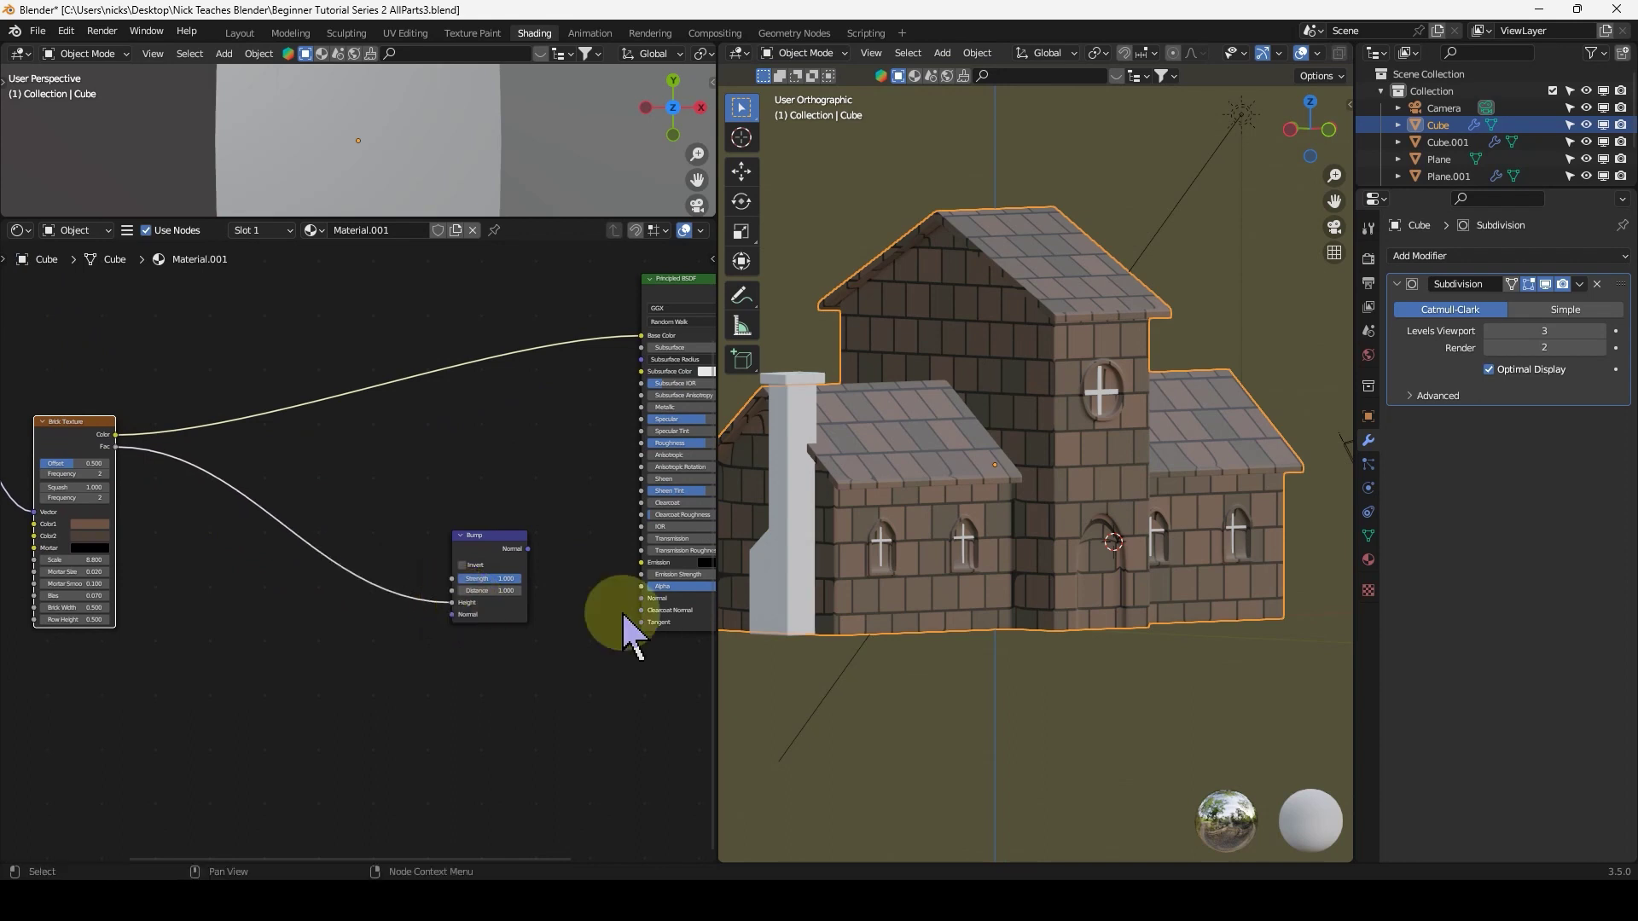
Connect the Bump node's Normal output to the Principled BSDF's Normal input.
{"action": "middle_click_drag", "start_coordinate": [581, 602], "coordinate": [523, 569]}
{"action": "scroll", "coordinate": [523, 570], "scroll_direction": "up", "scroll_amount": 3}
{"action": "middle_click_drag", "start_coordinate": [418, 589], "coordinate": [470, 495], "text": "ctrl"}
{"action": "left_click_drag", "start_coordinate": [470, 493], "coordinate": [642, 565]}
{"action": "left_click", "coordinate": [467, 500]}
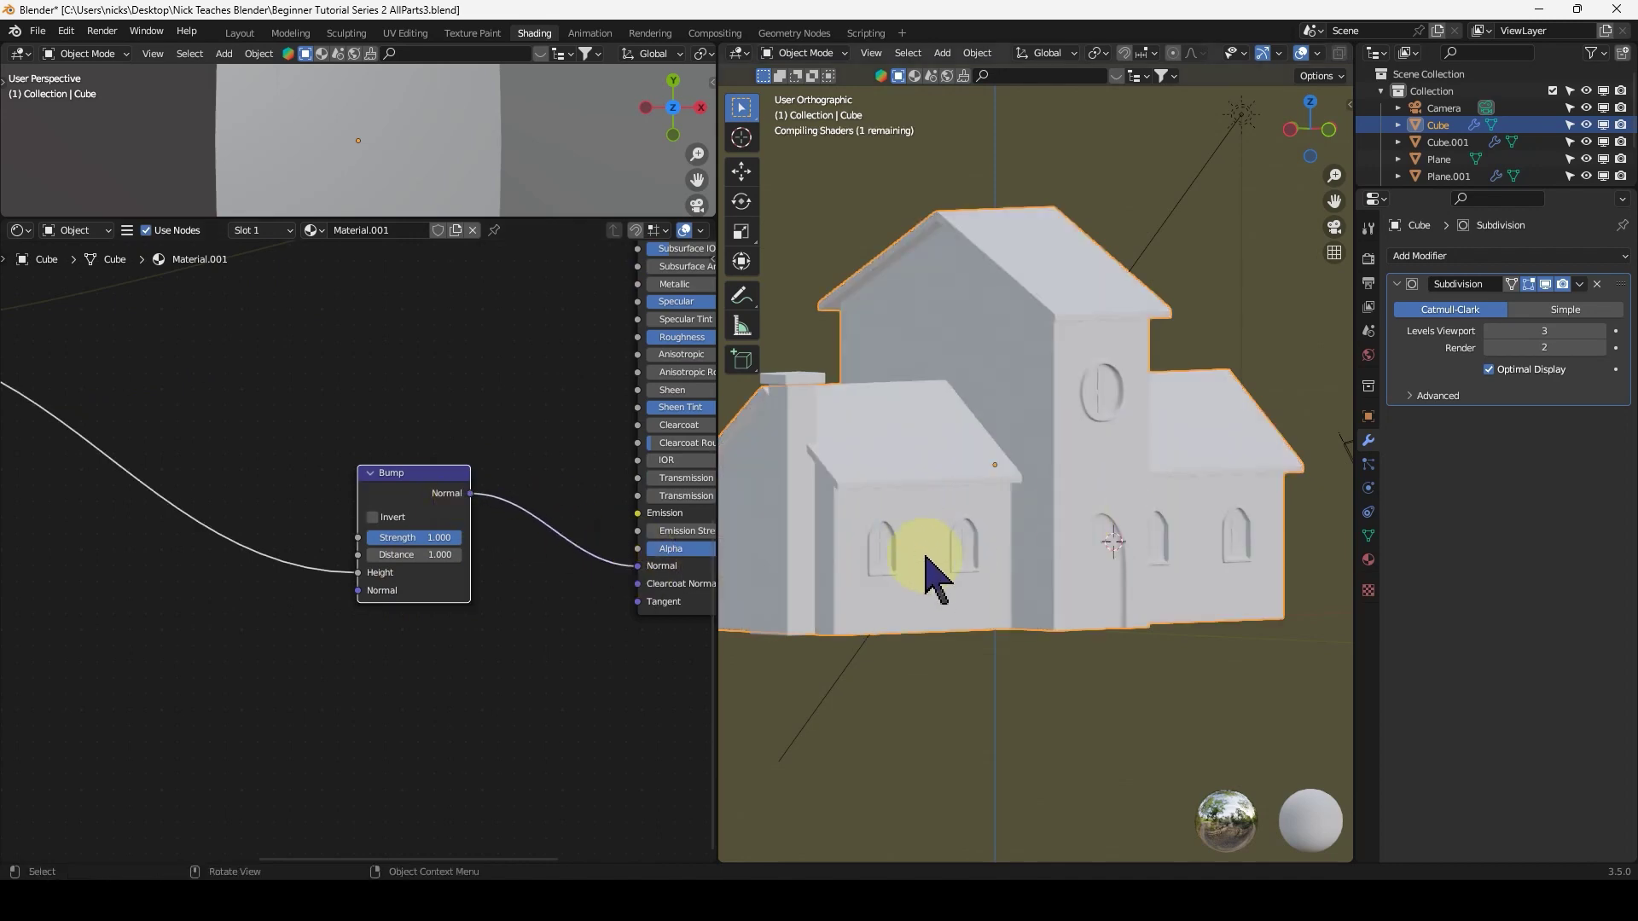
Try a strength of 10 on the Bump node and set it back to 1.
{"action": "scroll", "coordinate": [1090, 622], "scroll_direction": "up", "scroll_amount": 5}
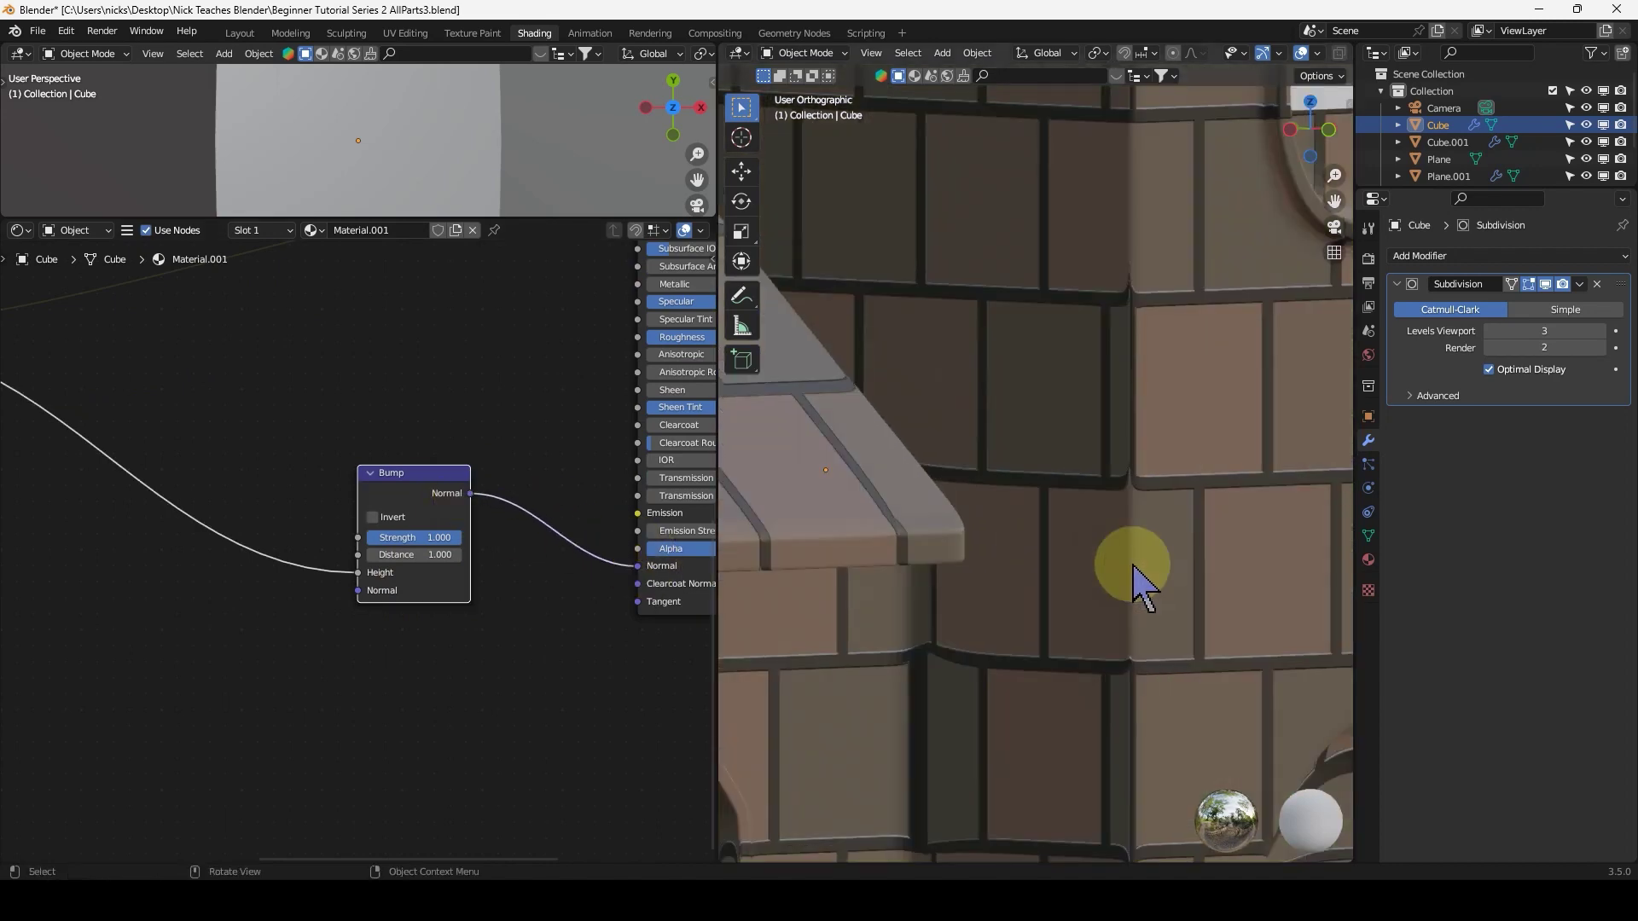
{"action": "middle_click_drag", "start_coordinate": [1134, 580], "coordinate": [1152, 457]}
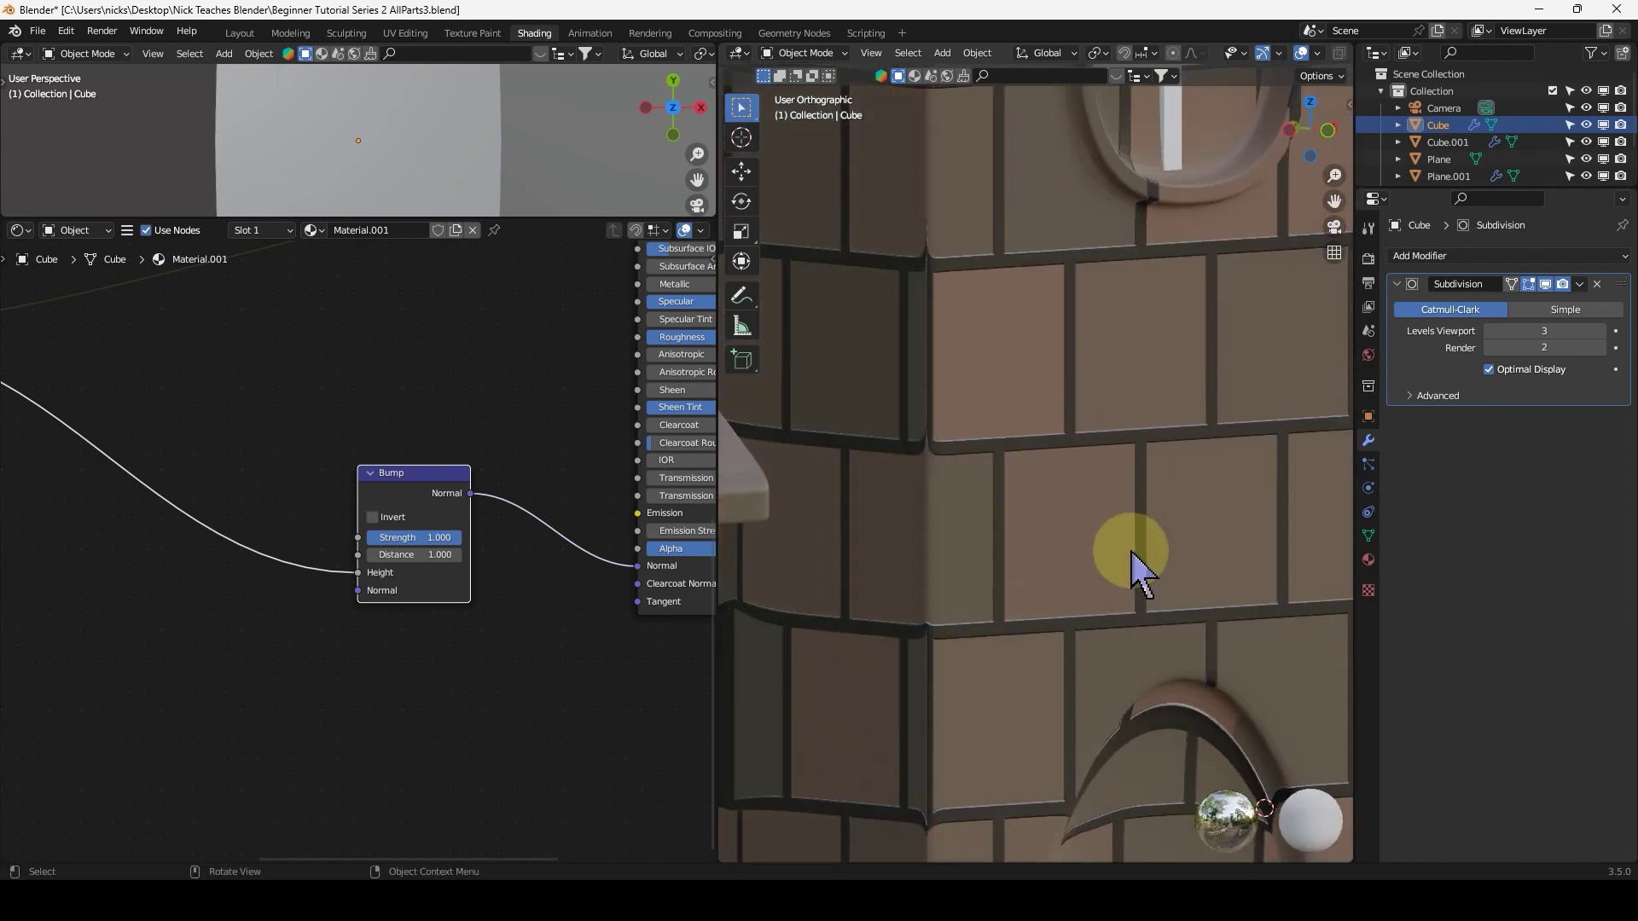
{"action": "scroll", "coordinate": [1133, 555], "scroll_direction": "down", "scroll_amount": 5}
{"action": "scroll", "coordinate": [1134, 563], "scroll_direction": "up", "scroll_amount": 5}
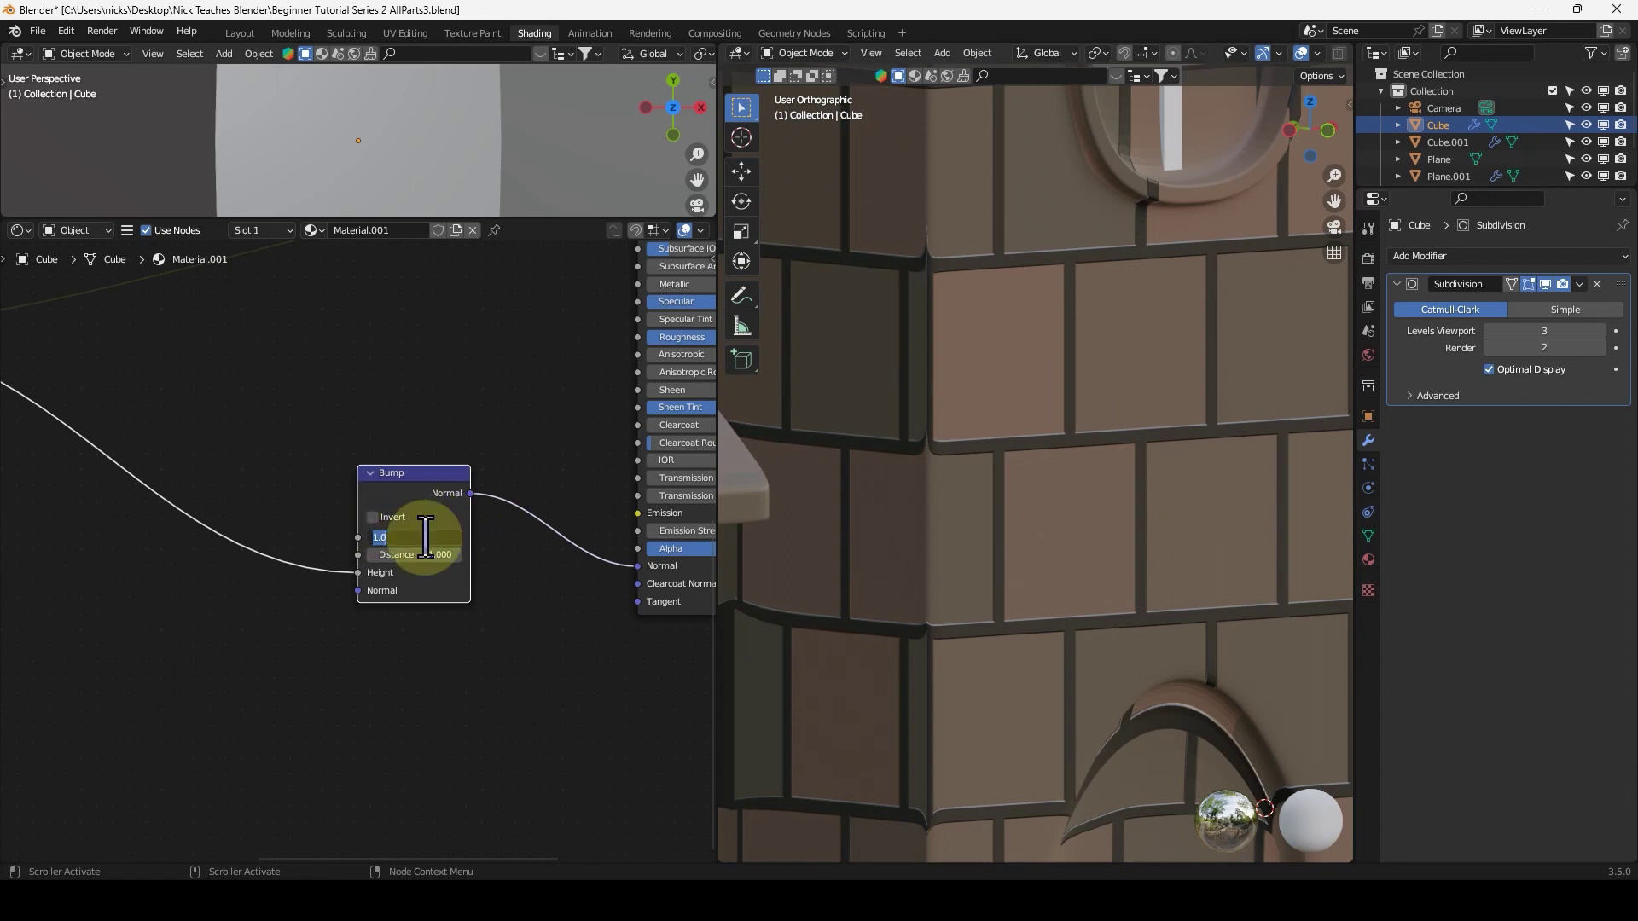
{"action": "key", "text": "Return"}
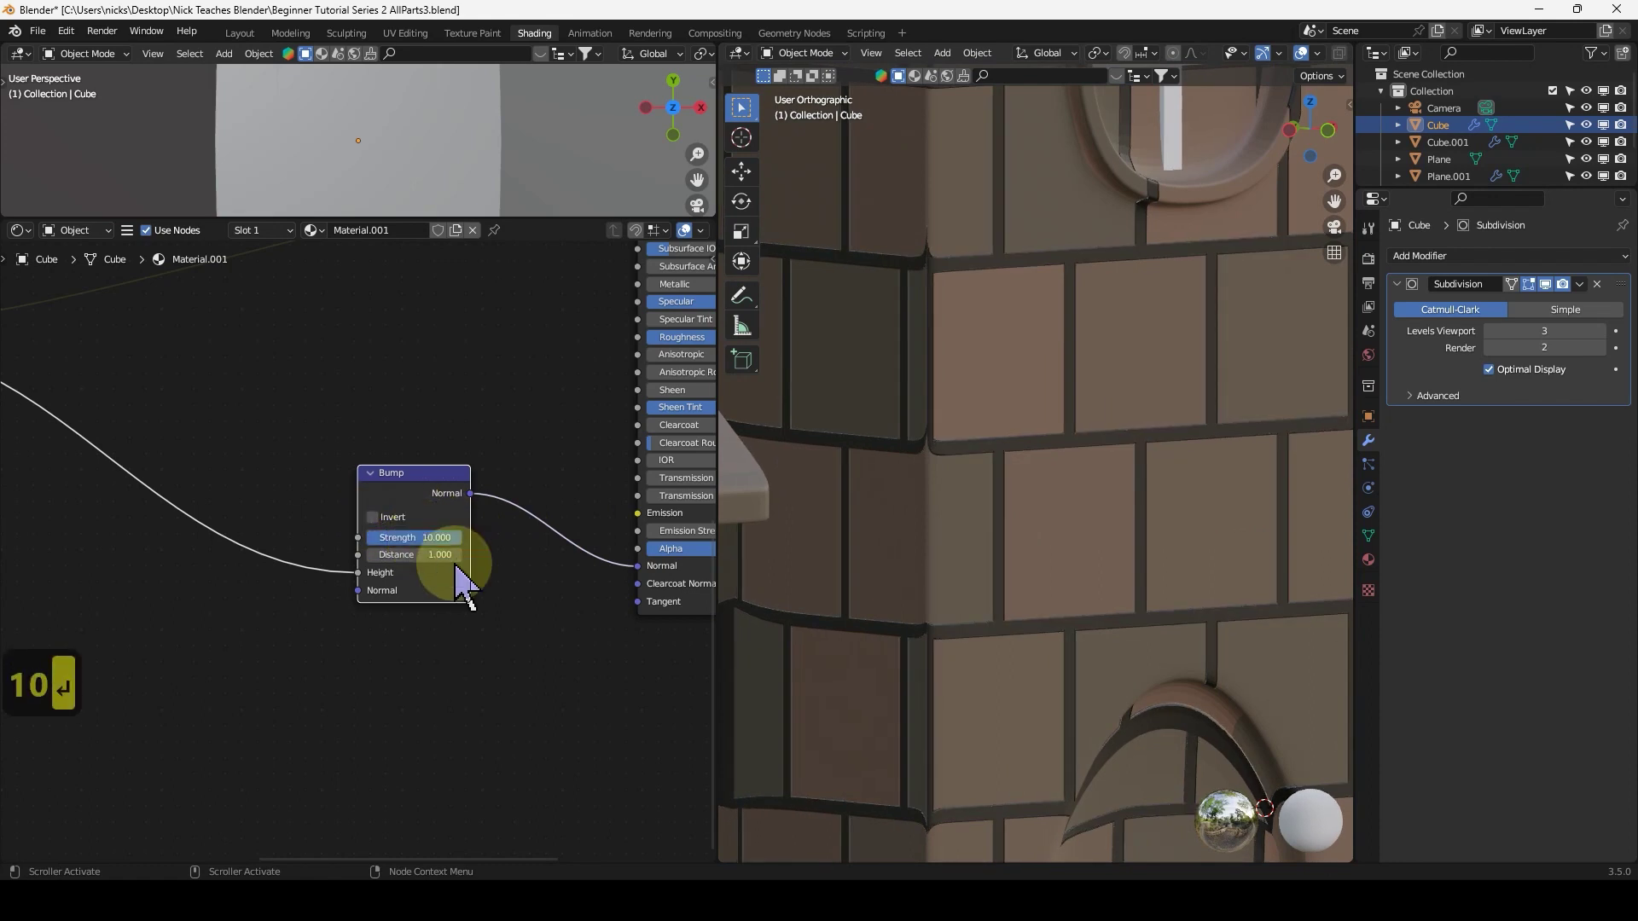
{"action": "type", "text": "1"}
{"action": "key", "text": "Return"}
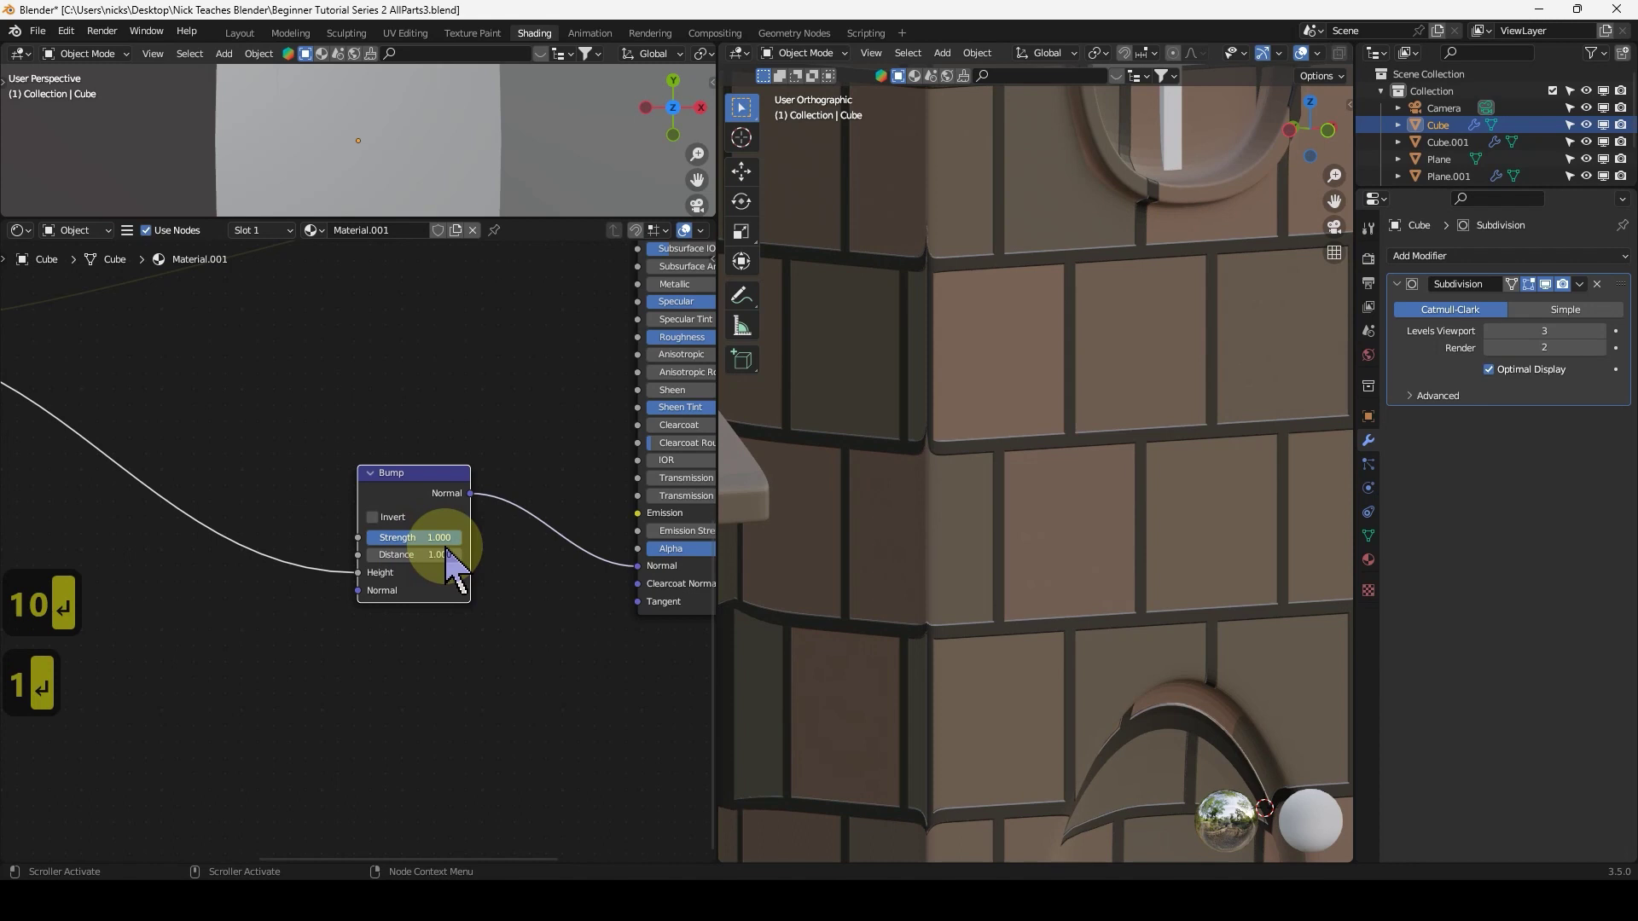
Enable Invert on the Bump node, comparing the mortar edges up close with the option off and on.
{"action": "left_click", "coordinate": [376, 518]}
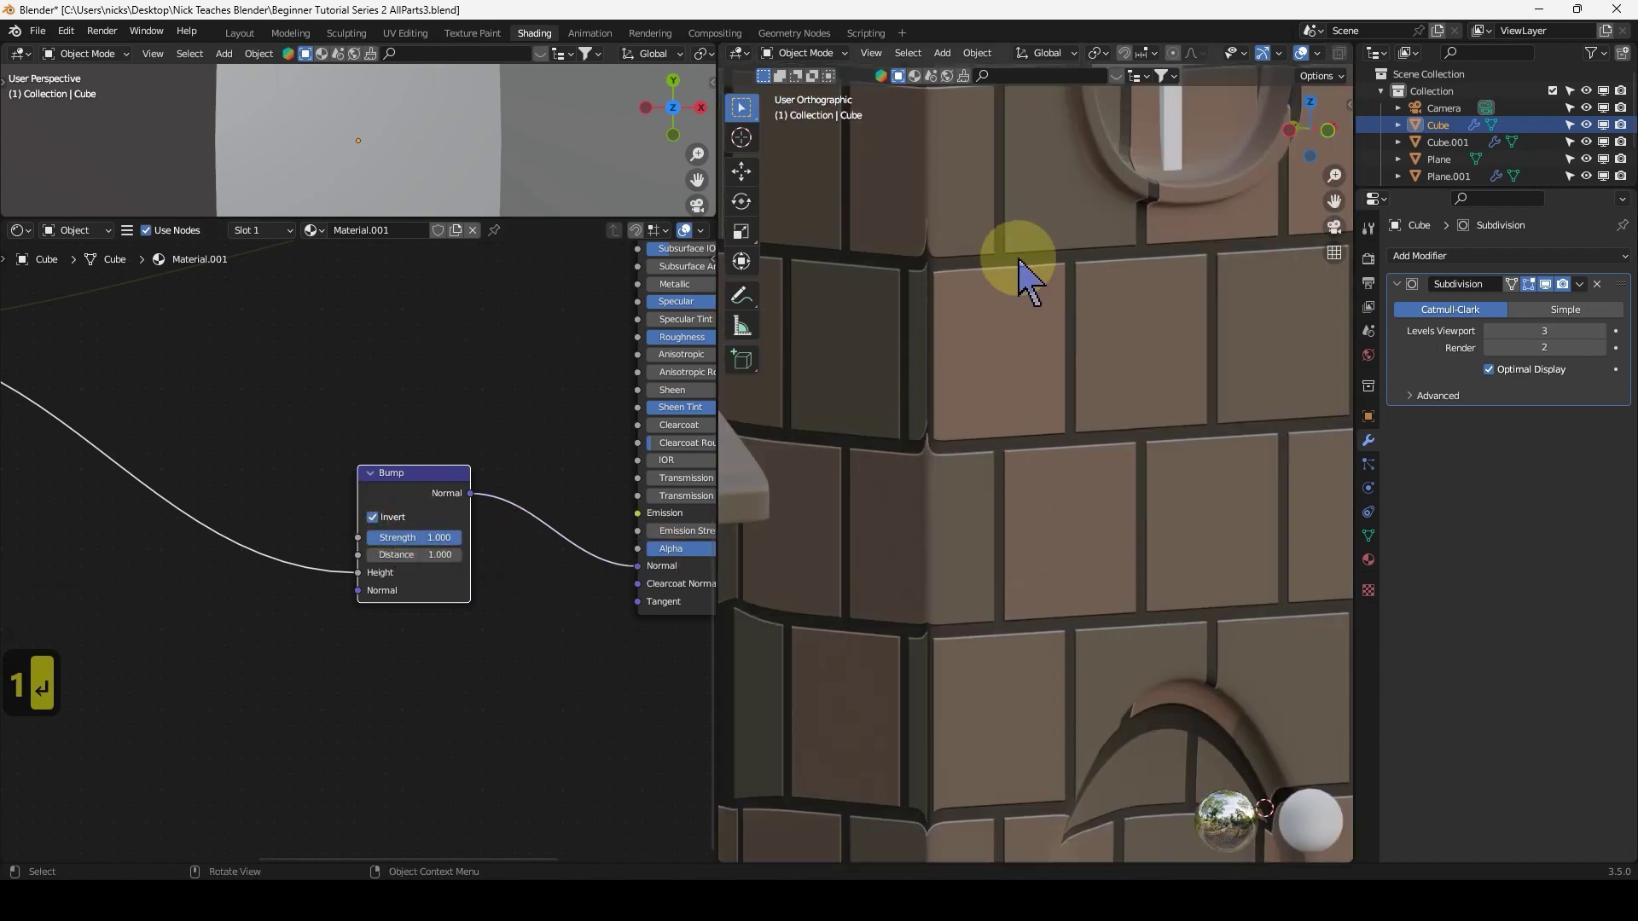
{"action": "scroll", "coordinate": [1222, 431], "scroll_direction": "up", "scroll_amount": 5}
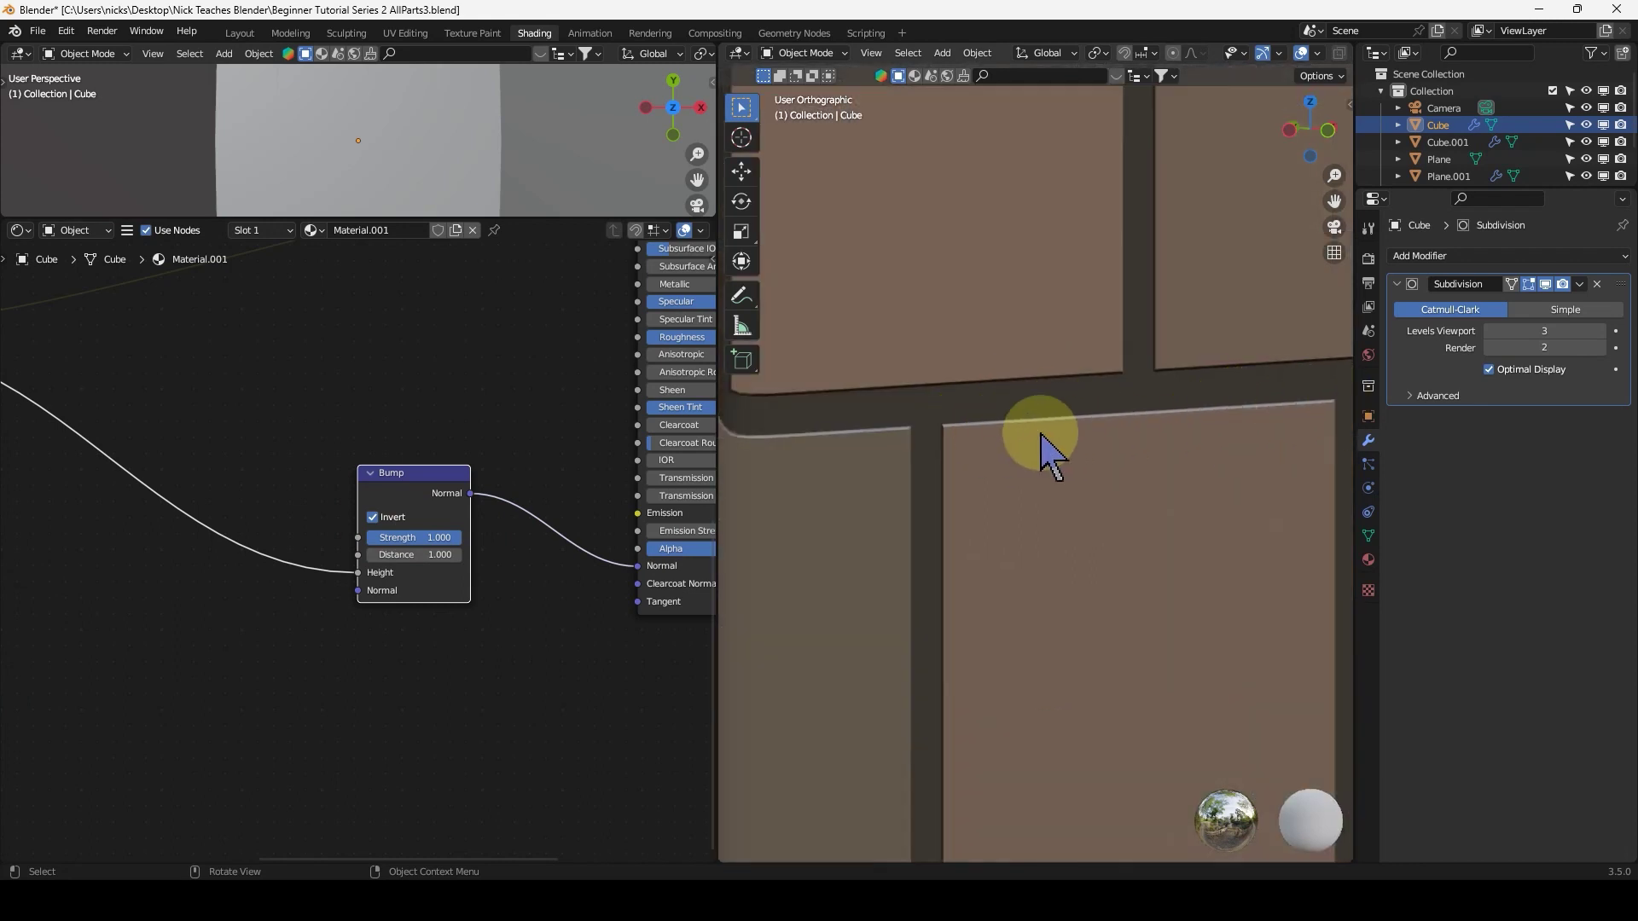
{"action": "left_click", "coordinate": [407, 517]}
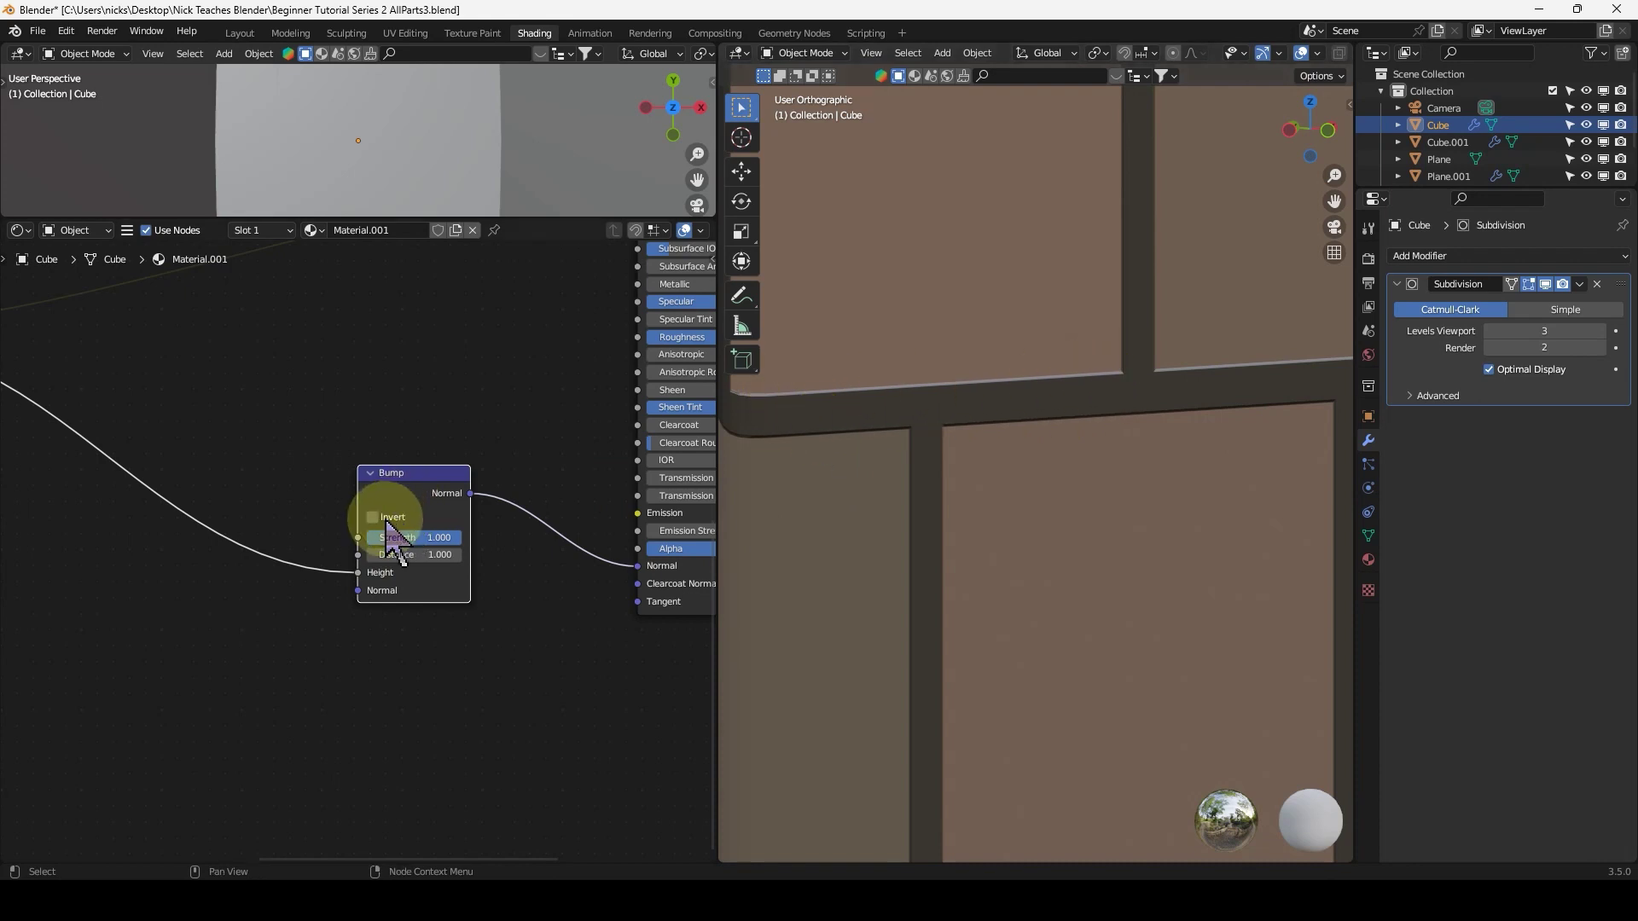
{"action": "left_click", "coordinate": [379, 520]}
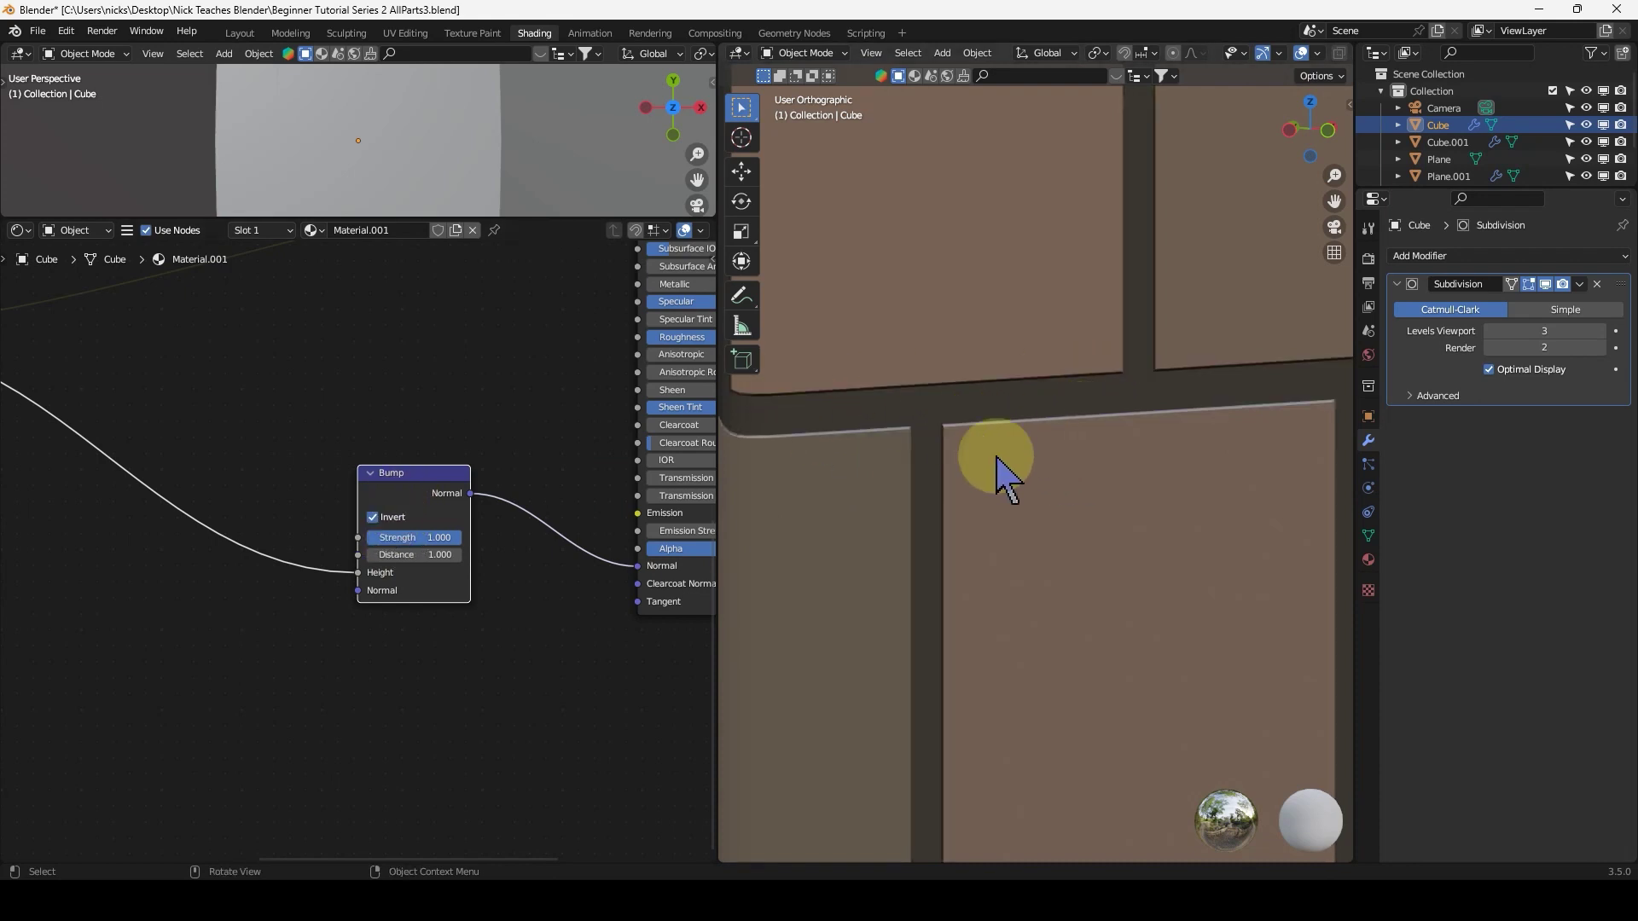
Examine the brick relief across the whole church from several angles and review the complete material node tree.
{"action": "scroll", "coordinate": [1000, 635], "scroll_direction": "down", "scroll_amount": 3}
{"action": "scroll", "coordinate": [1045, 491], "scroll_direction": "down", "scroll_amount": 2}
{"action": "scroll", "coordinate": [1041, 564], "scroll_direction": "down", "scroll_amount": 4}
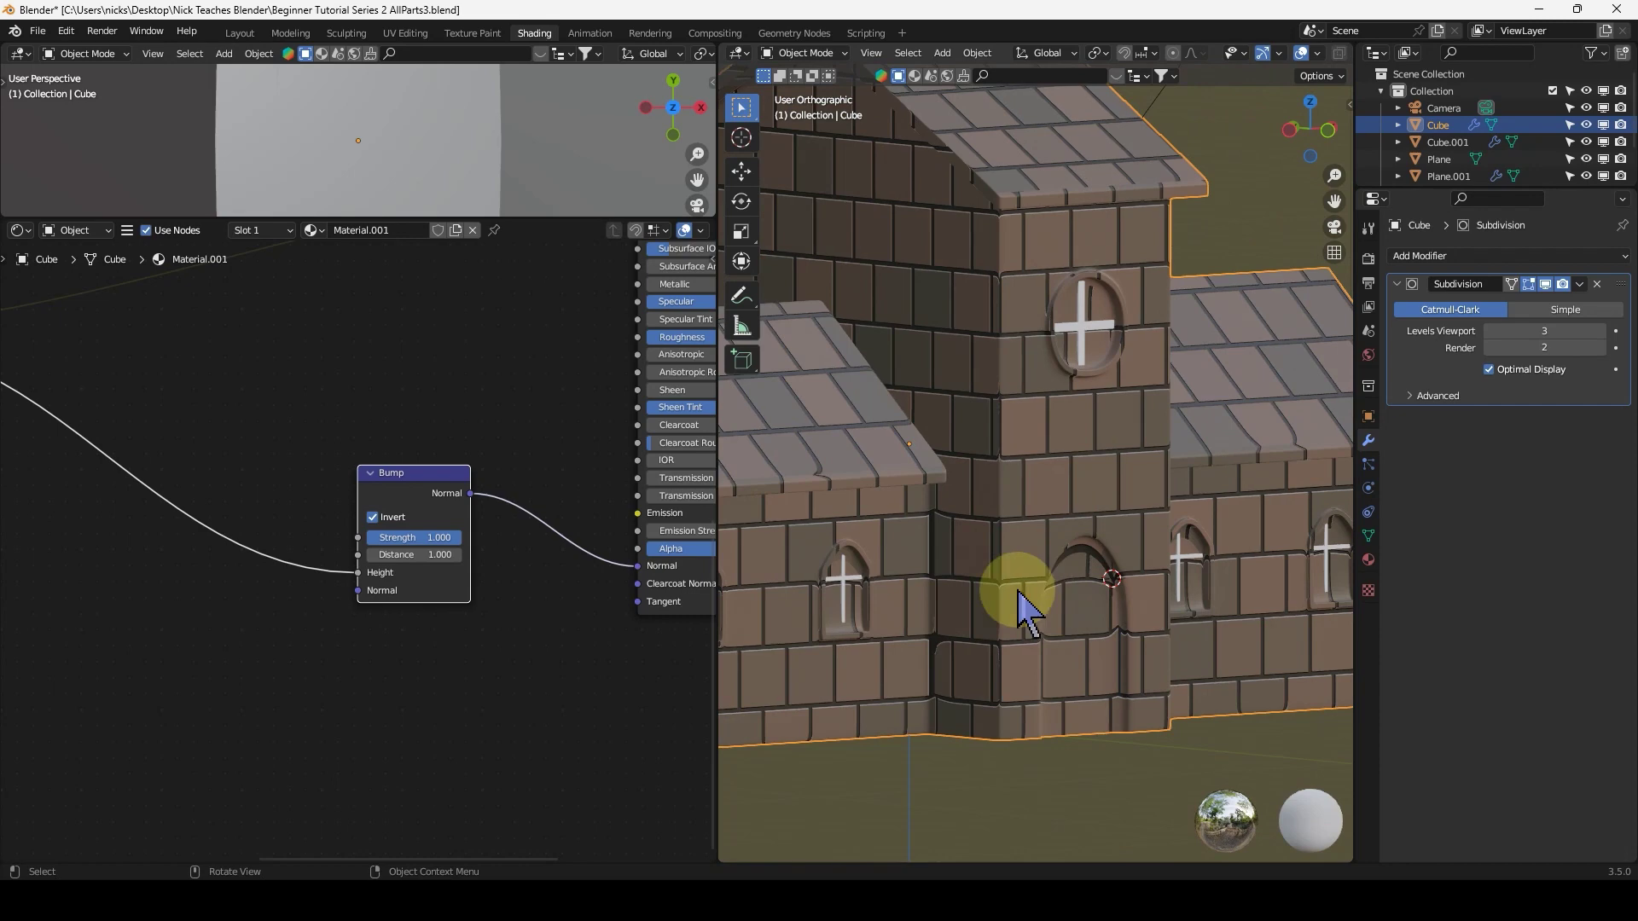
{"action": "middle_click_drag", "start_coordinate": [1020, 602], "coordinate": [1082, 589]}
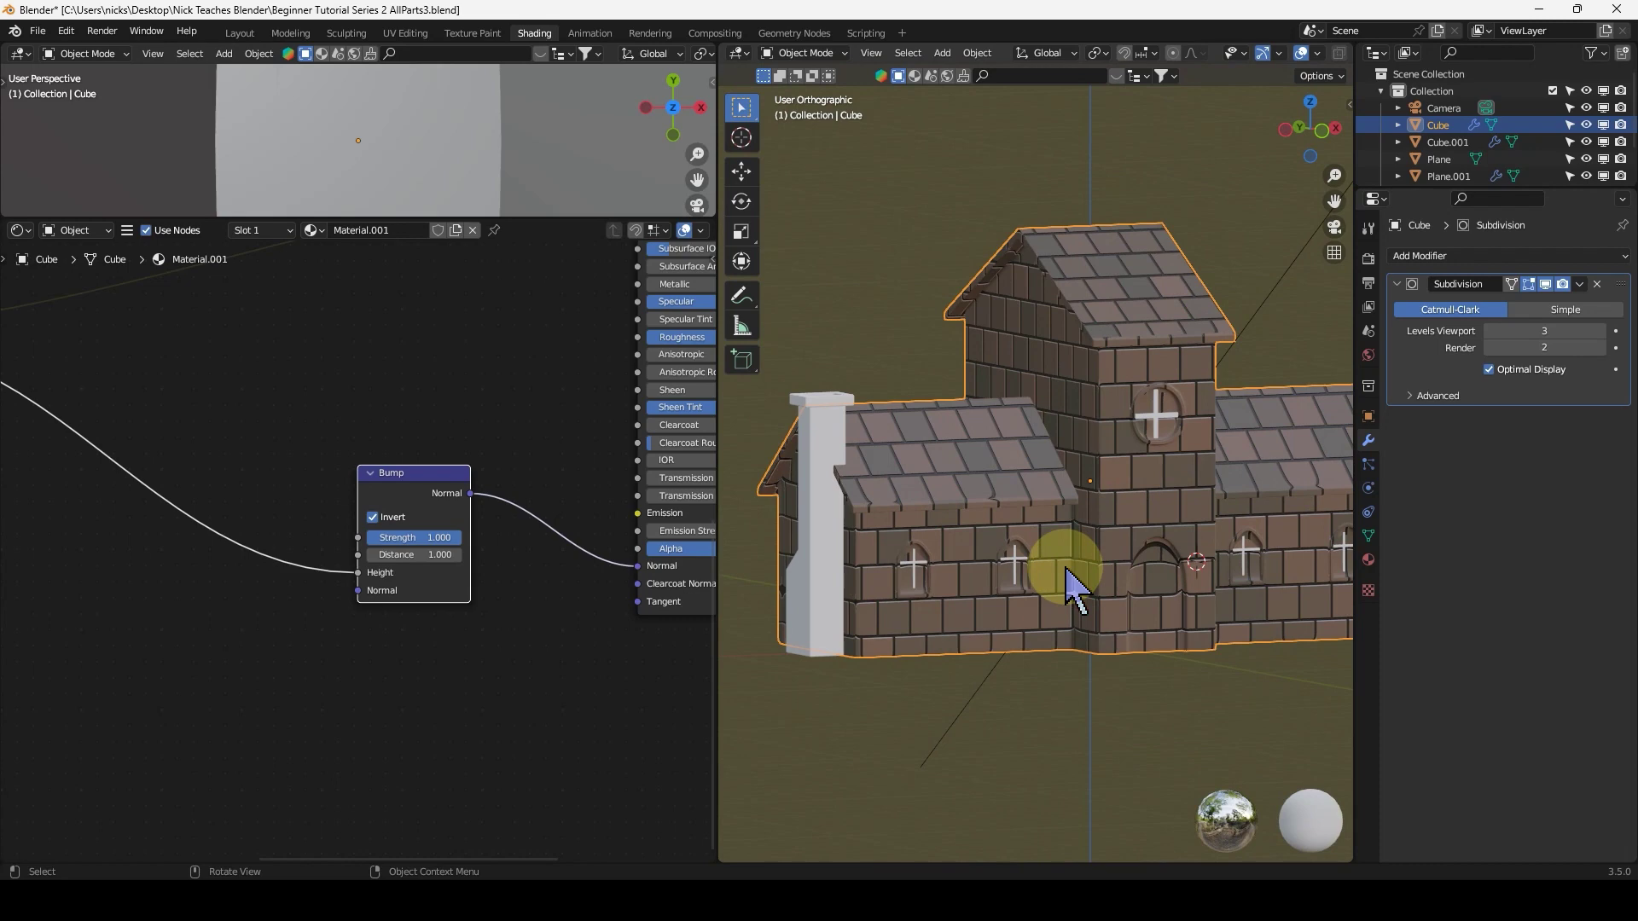
{"action": "middle_click_drag", "start_coordinate": [1067, 570], "coordinate": [921, 553]}
{"action": "scroll", "coordinate": [384, 549], "scroll_direction": "down", "scroll_amount": 5}
{"action": "middle_click_drag", "start_coordinate": [402, 549], "coordinate": [495, 616]}
{"action": "scroll", "coordinate": [1071, 530], "scroll_direction": "up", "scroll_amount": 4}
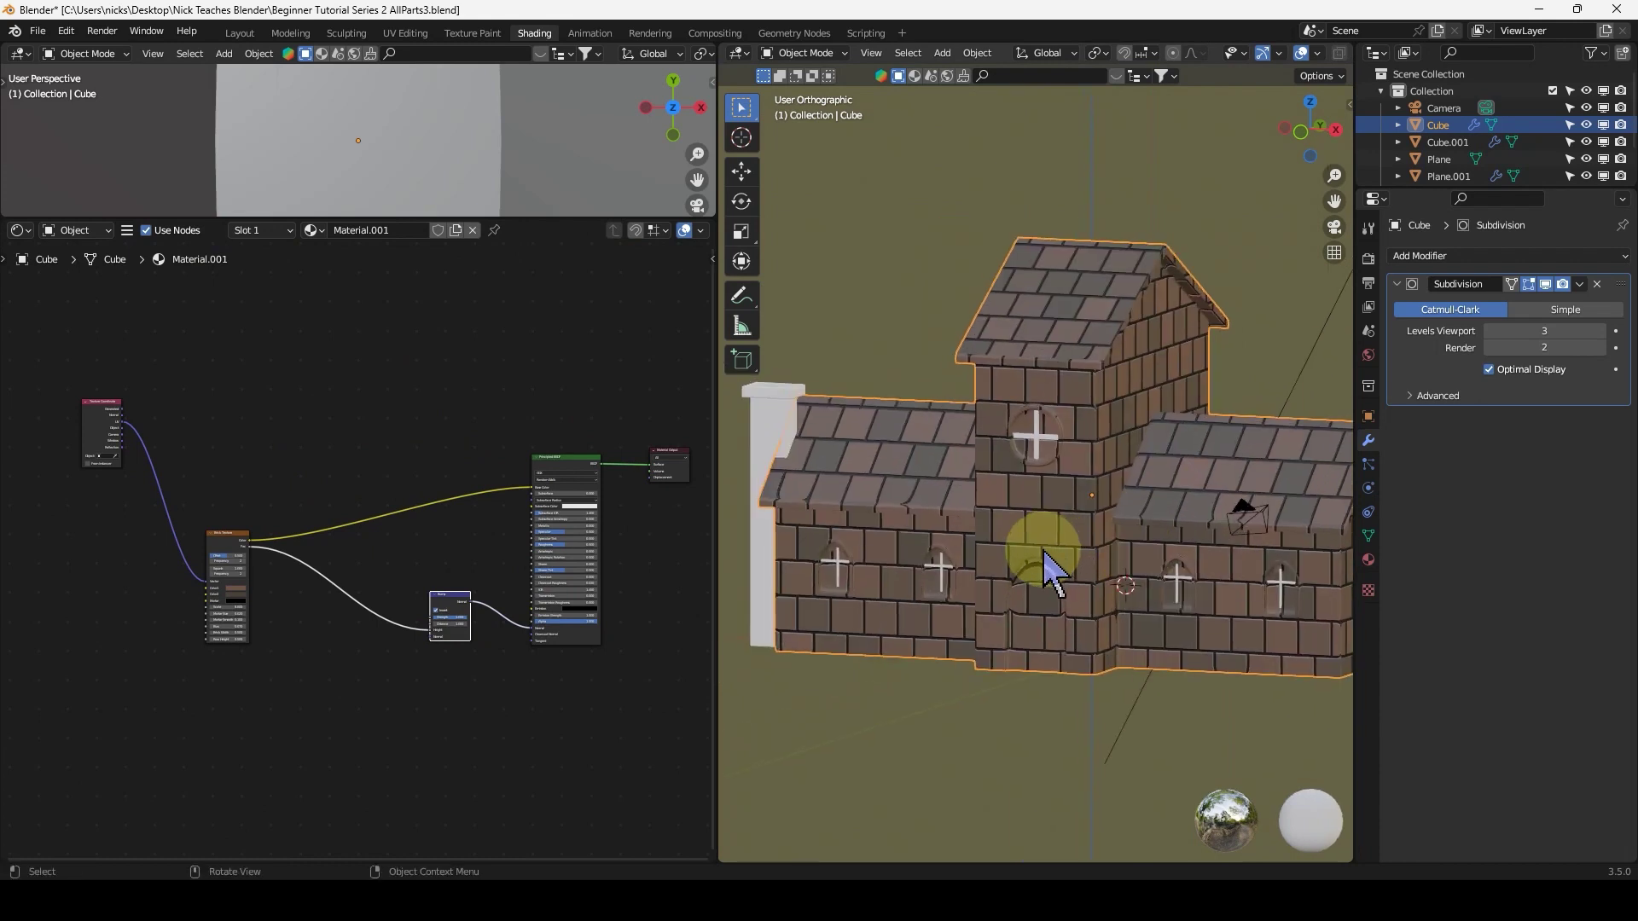
{"action": "middle_click_drag", "start_coordinate": [1052, 573], "coordinate": [958, 476]}
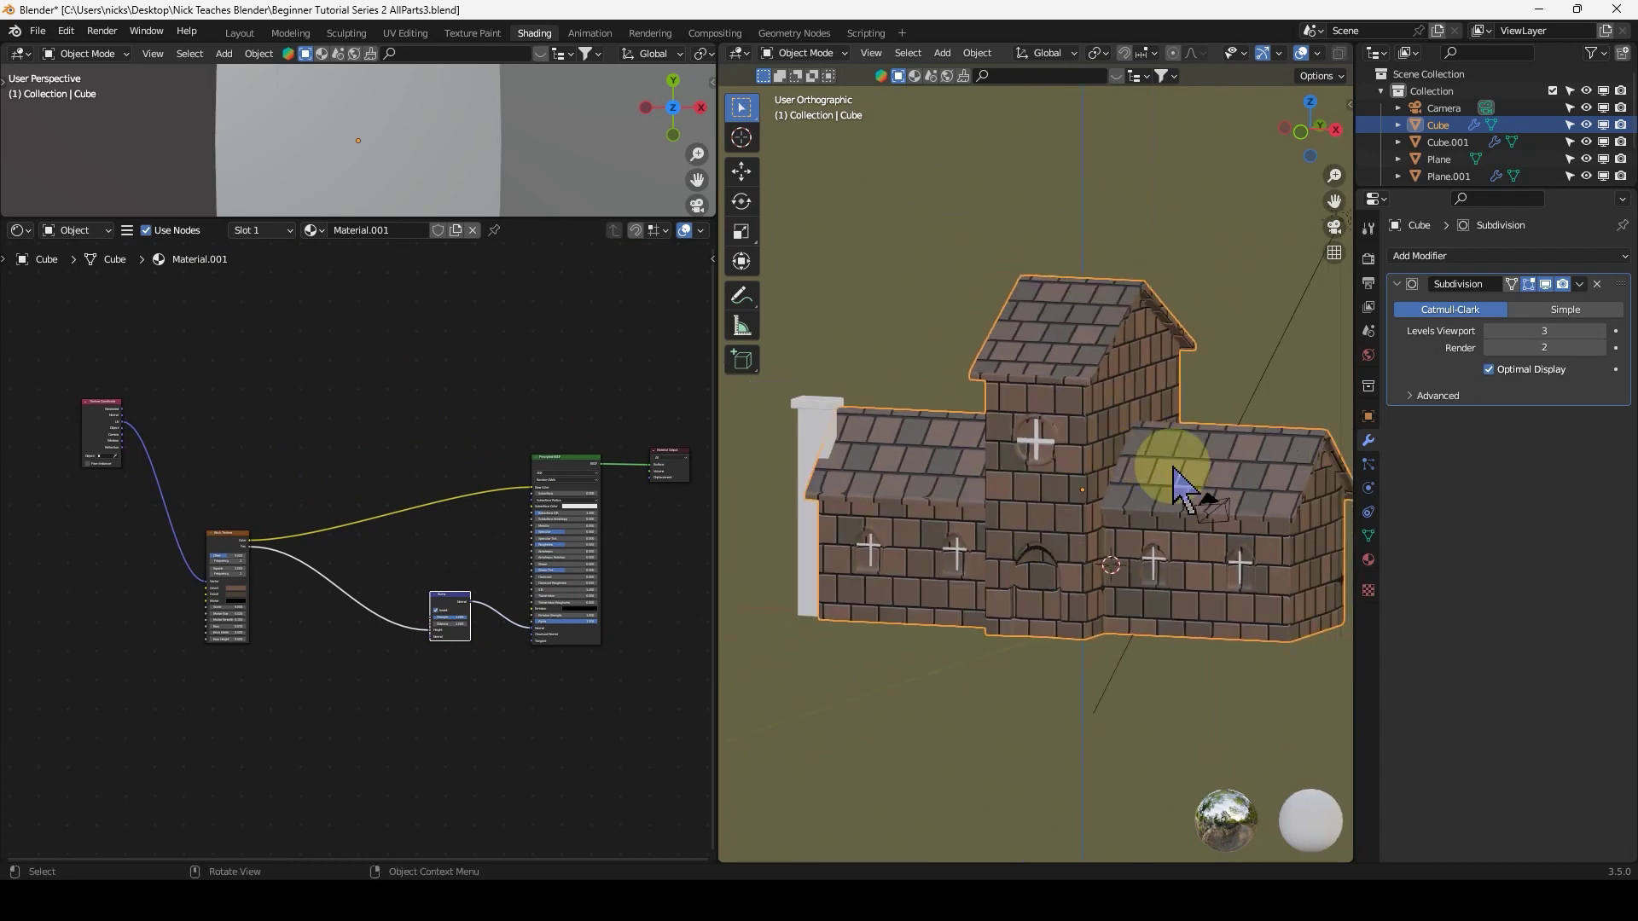